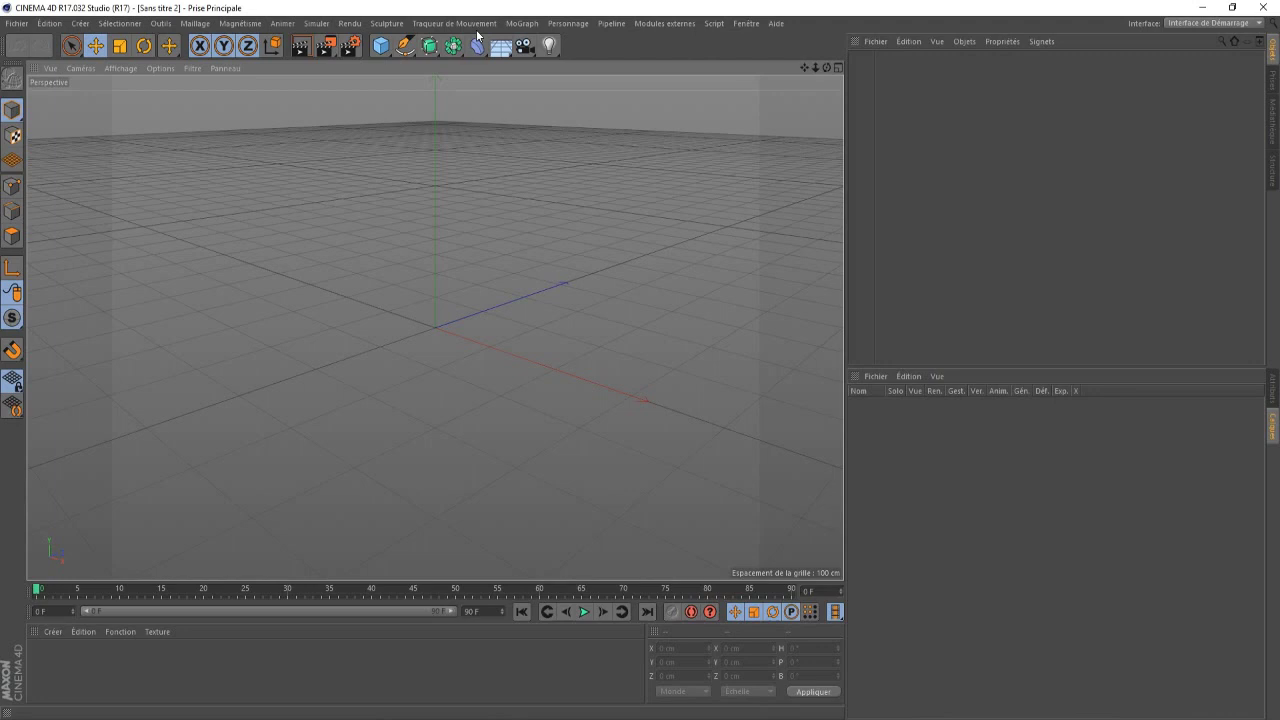
- Open the BlewberryPiesSweeeetLightroom_-_For_C4D.c4d scene from the Rig folder's Lightroom subfolder
left_click(18, 23)
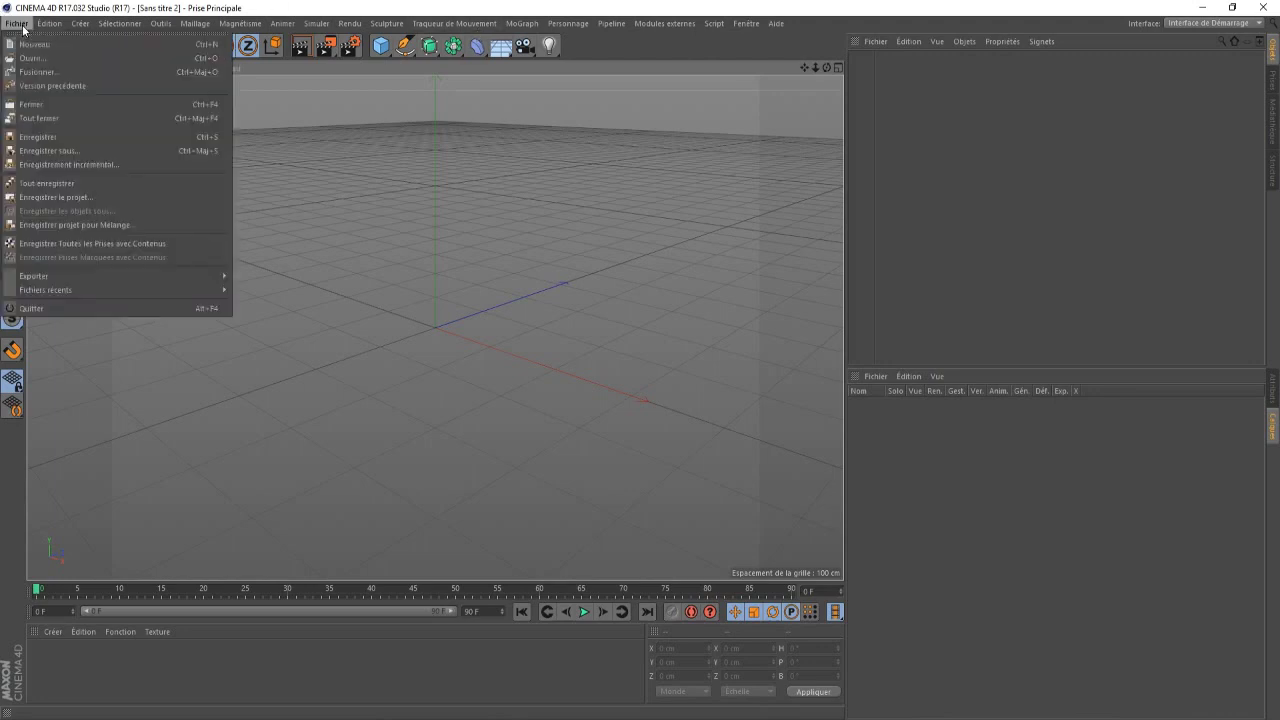
left_click(33, 58)
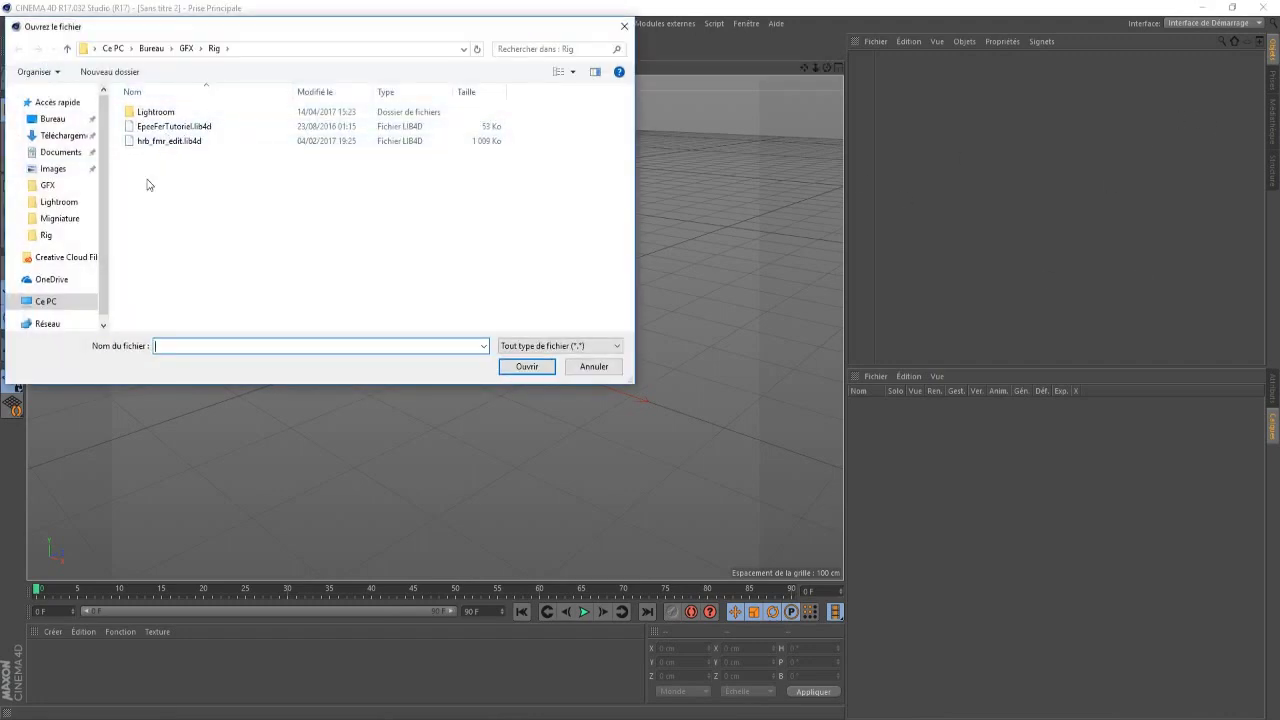
double_click(184, 115)
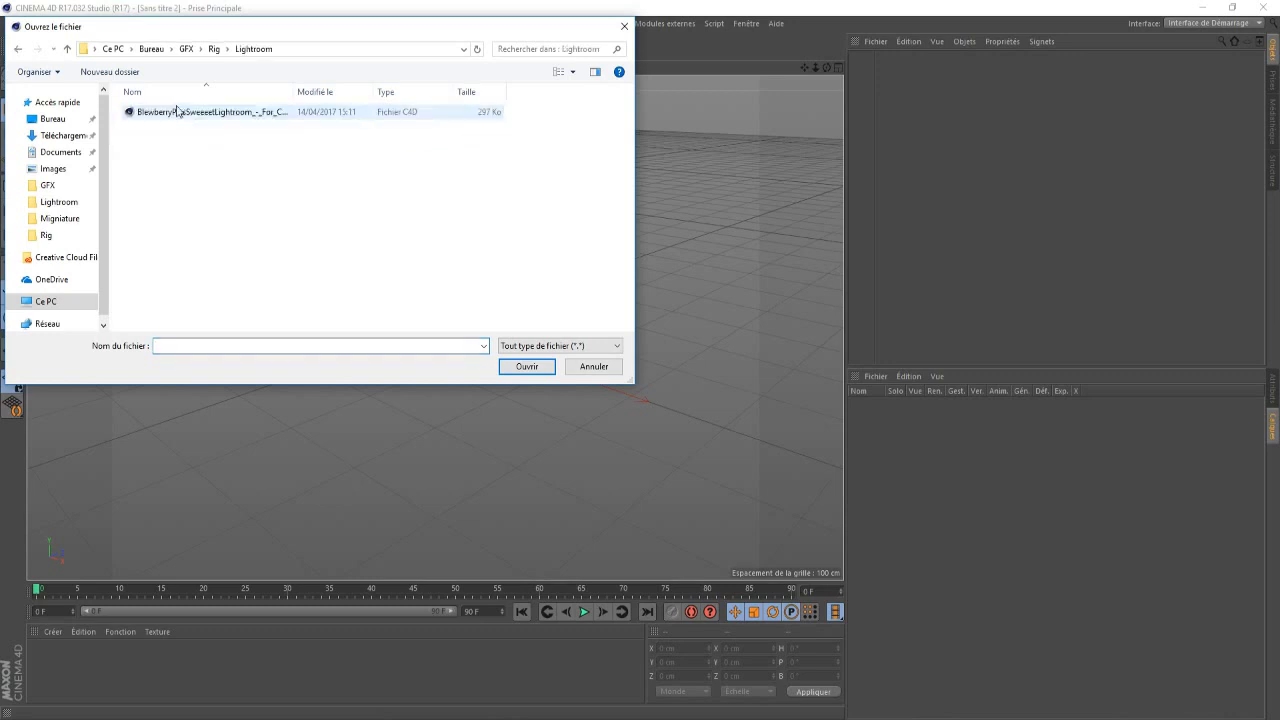
double_click(245, 119)
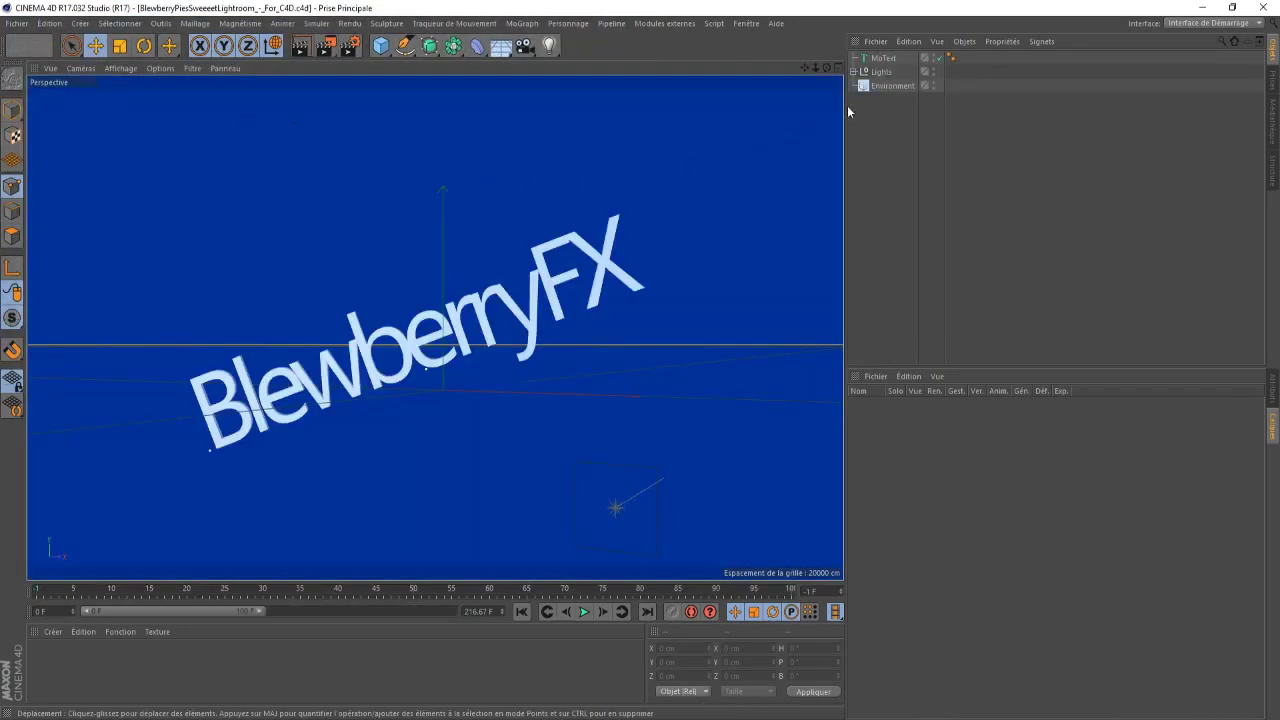
- Delete the Environment and MoText objects from the scene, keeping only the Lights group
left_click(886, 87)
key("Delete")
left_click(889, 58)
key("Delete")
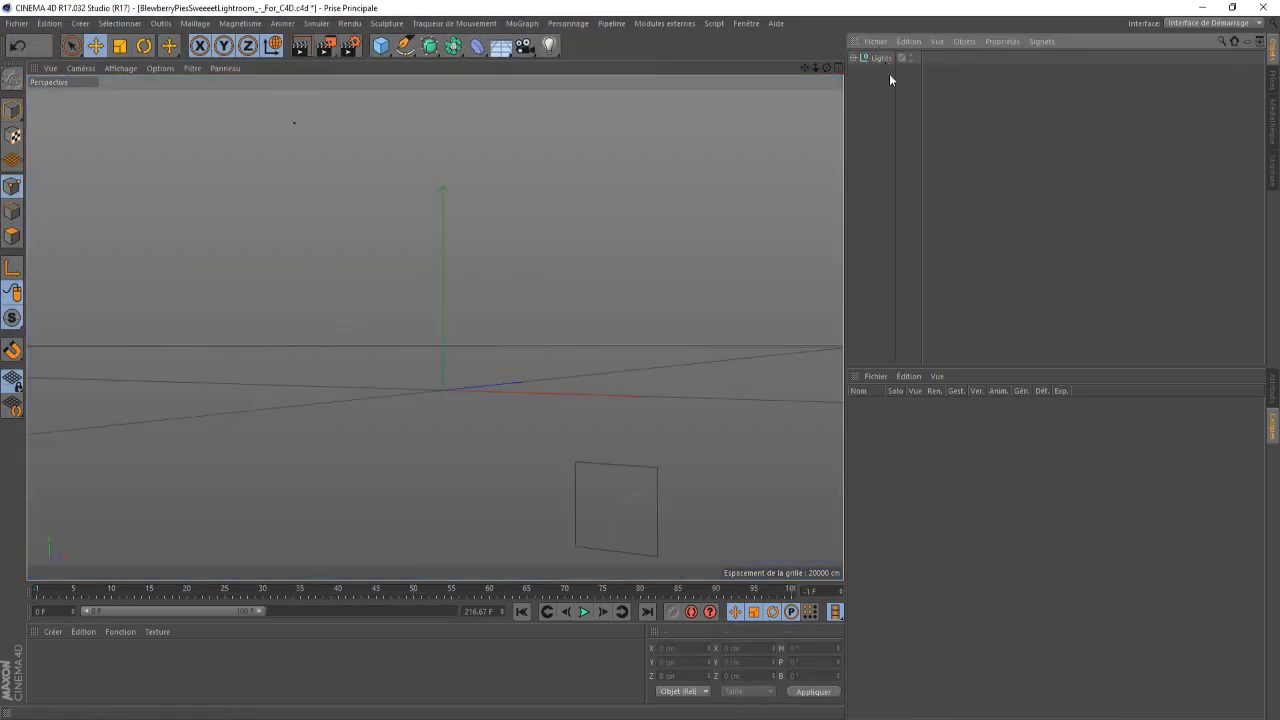
- Load hrb_fmr_edit.lib4d from the Rig folder, add its HRB FMR character rig to the scene, and close the content library
left_click_drag(824, 67, 680, 92)
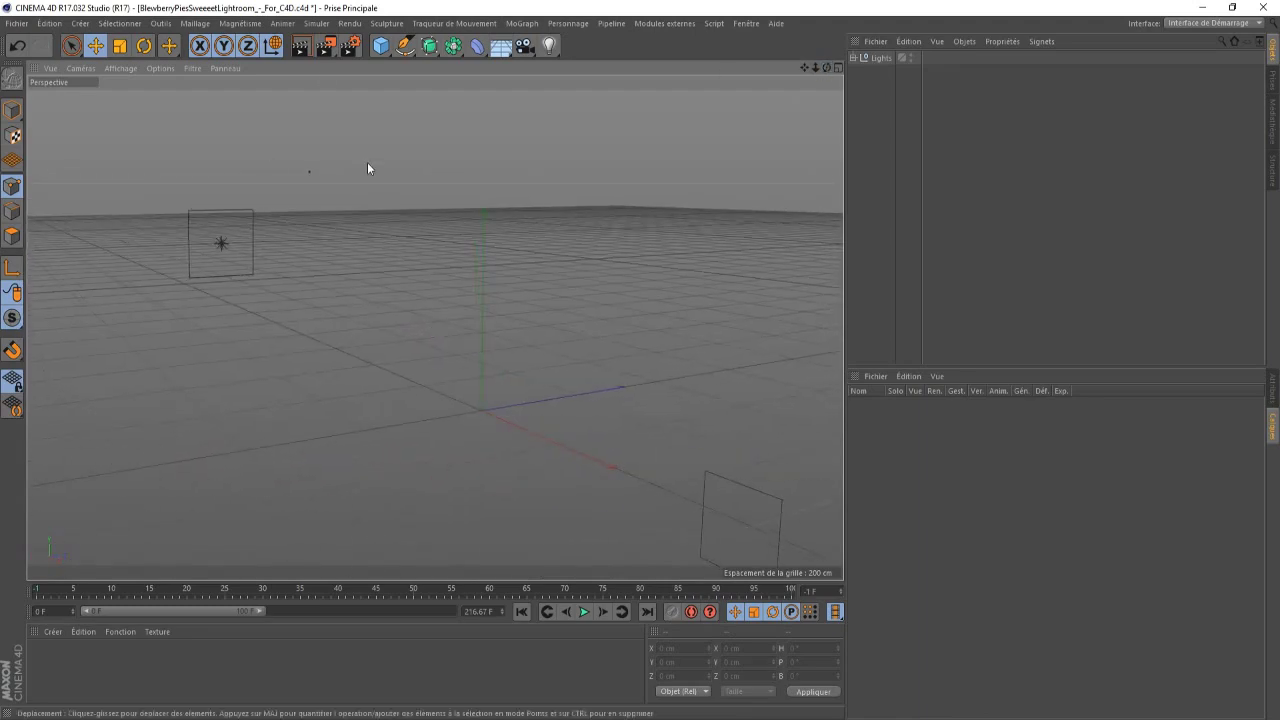
left_click(16, 23)
left_click(20, 57)
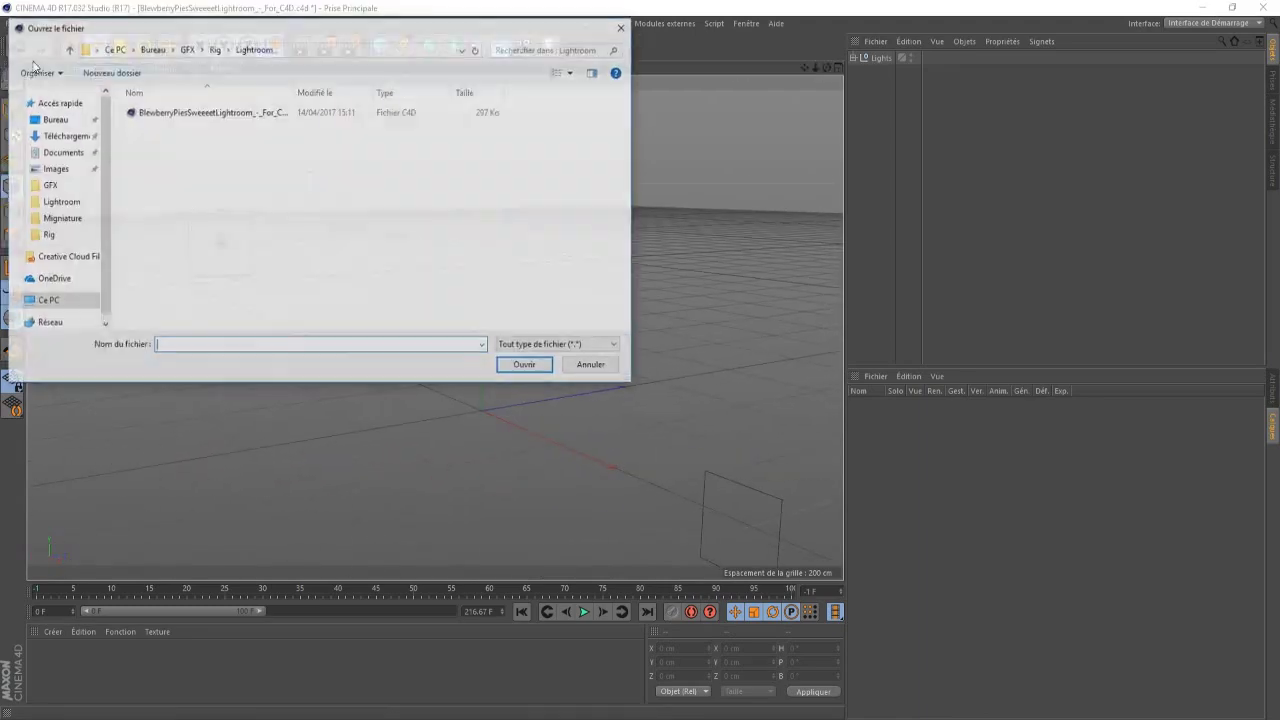
left_click(214, 48)
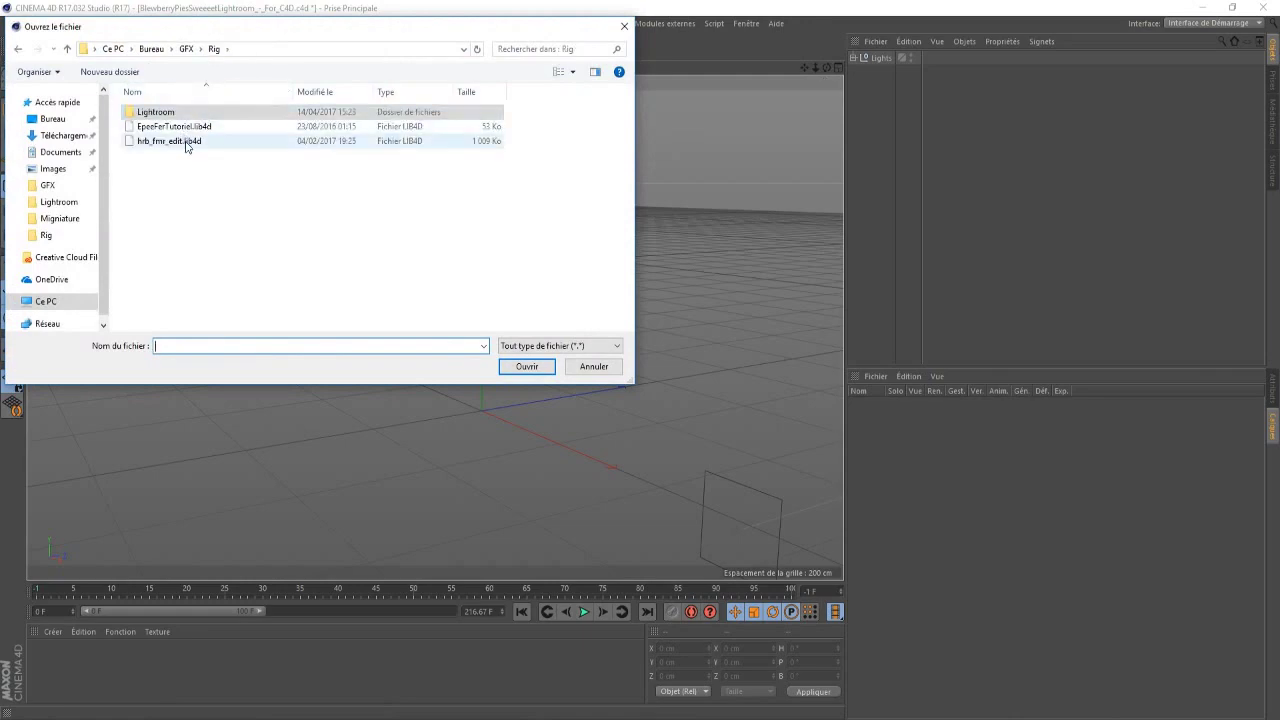
double_click(183, 141)
left_click(504, 62)
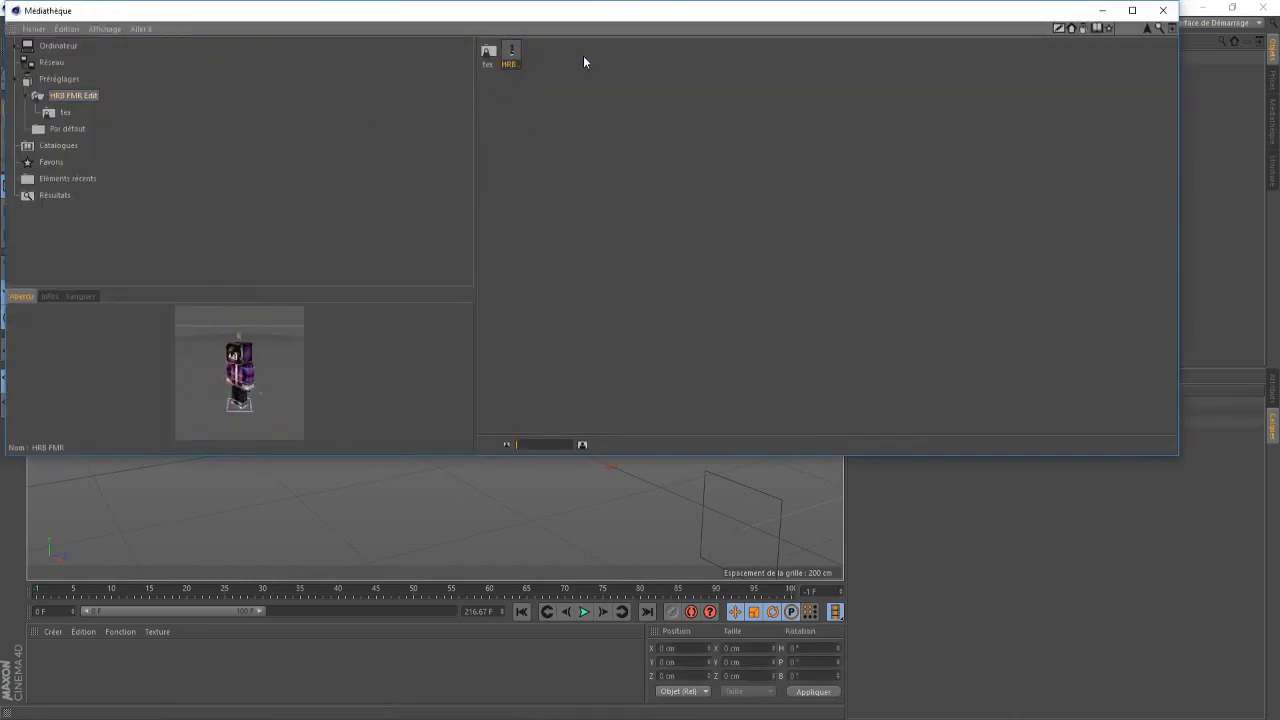
left_click(1163, 10)
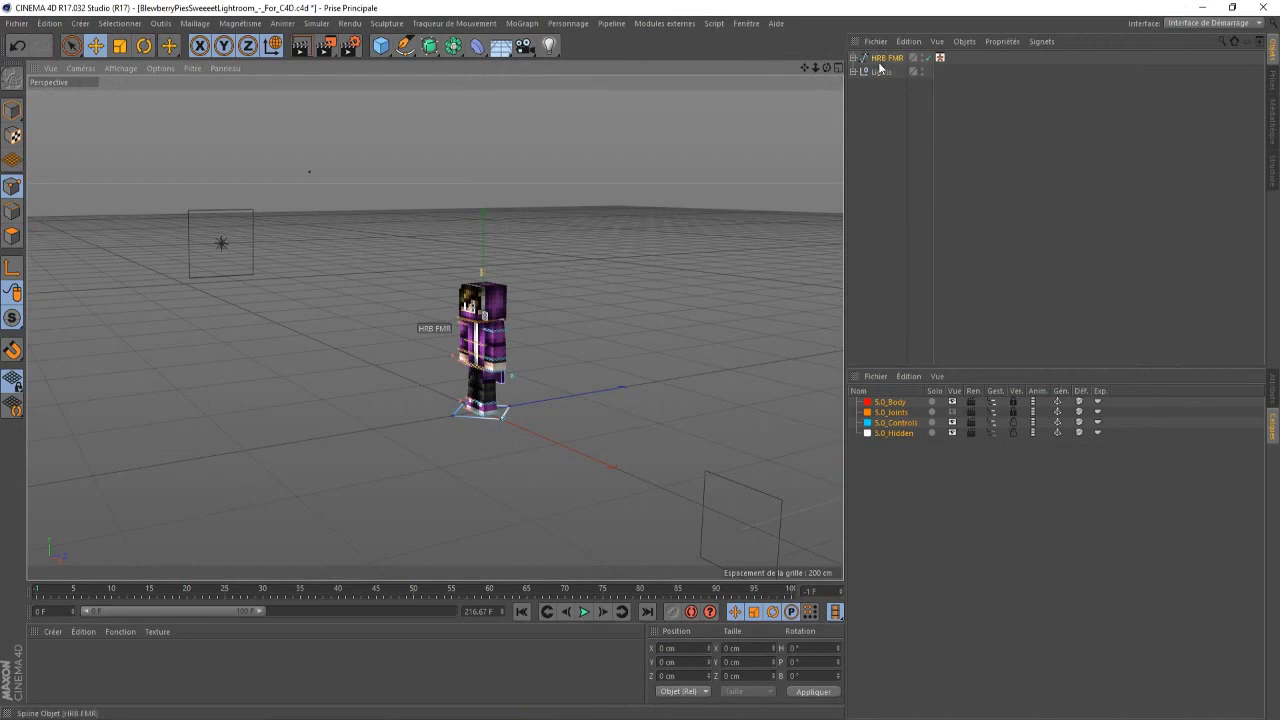
- Set the HRB FMR rig's Skin texture to the image named unnamed in the GFX folder
left_click_drag(826, 67, 814, 65)
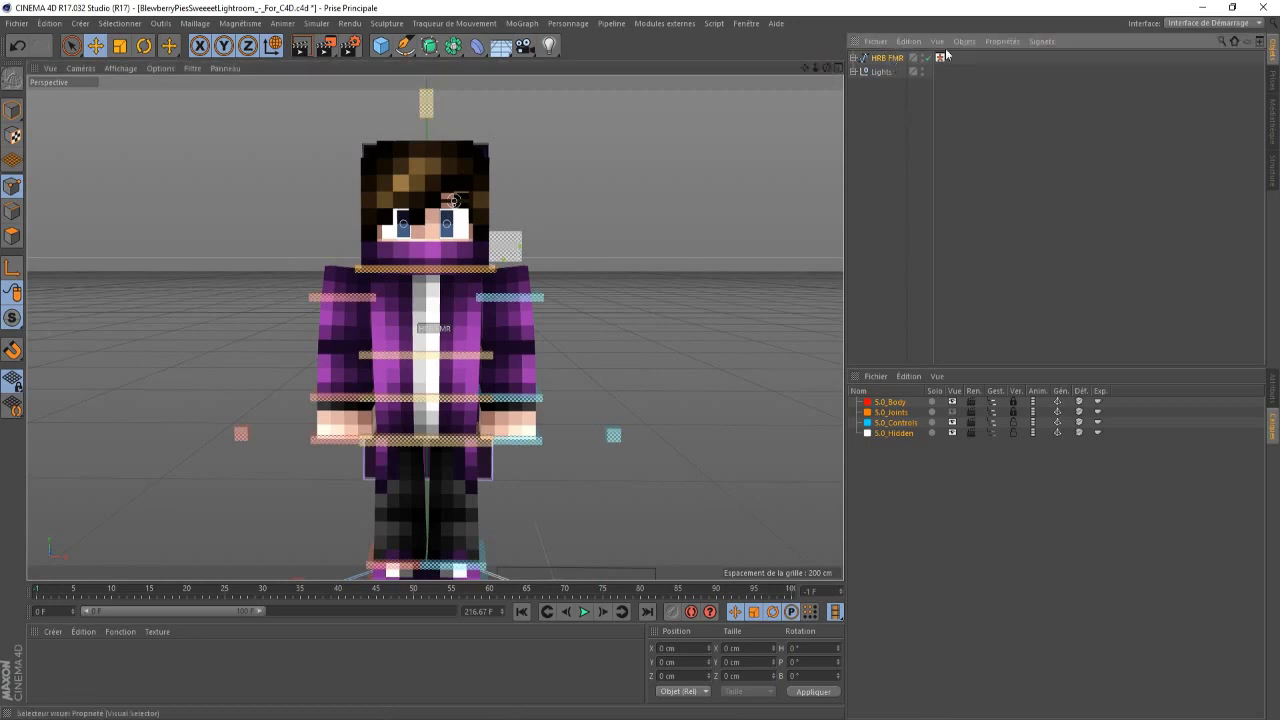
left_click(1276, 380)
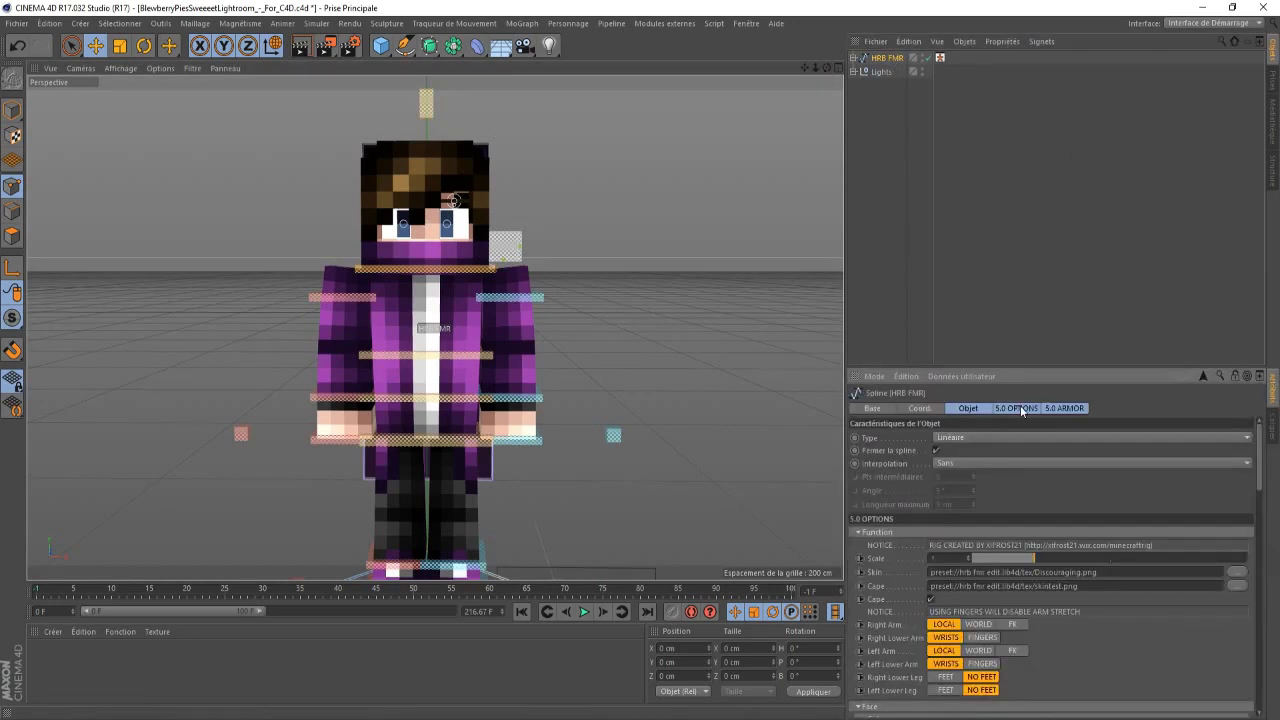
left_click(1020, 408)
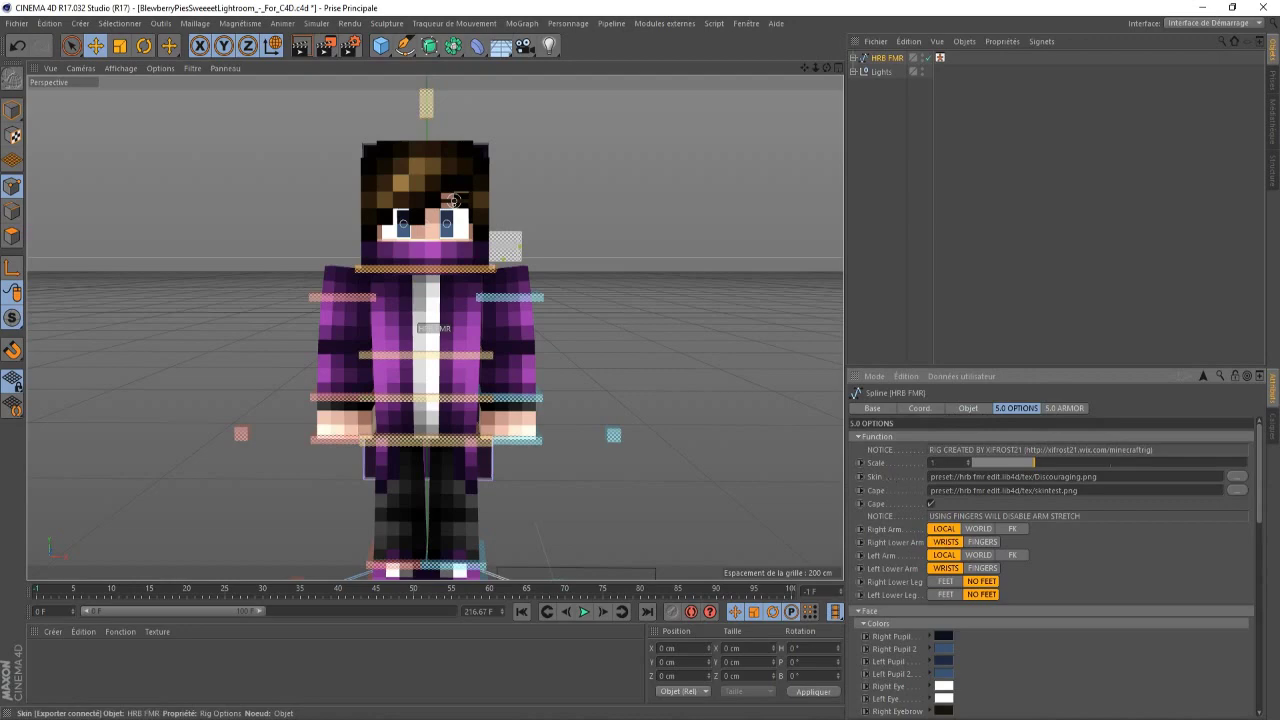
left_click(1238, 480)
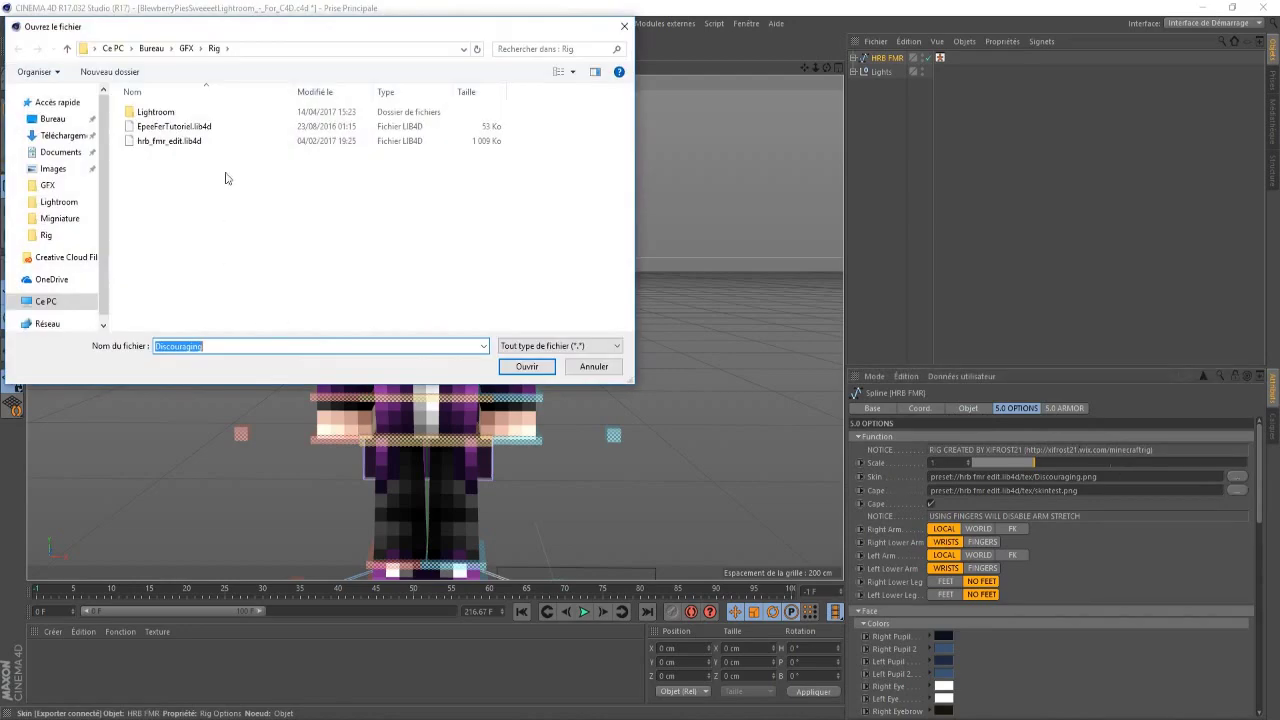
left_click(186, 48)
scroll(380, 230, "down", 1)
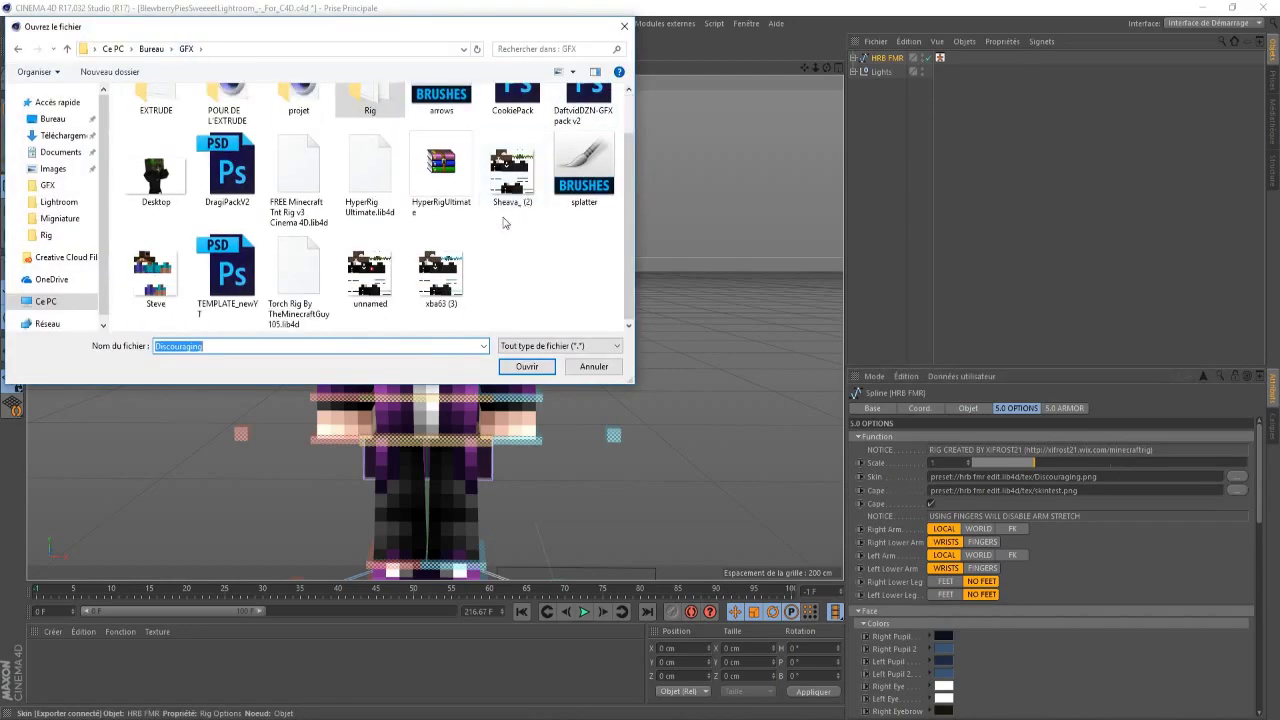
double_click(377, 285)
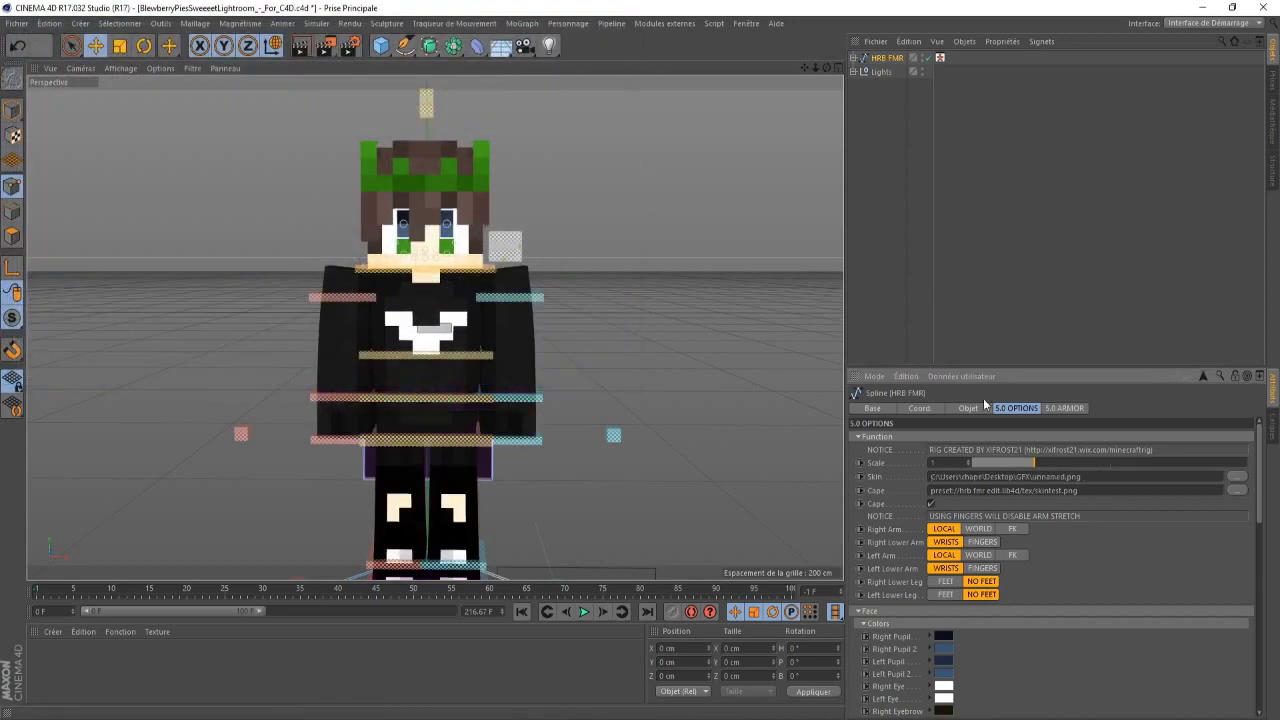
- Turn off the rig's Right Eye, Left Eye, Mouth, Pupils, Eyebrows and Teeth in its face options
scroll(1012, 608, "down", 2)
scroll(1012, 608, "down", 1)
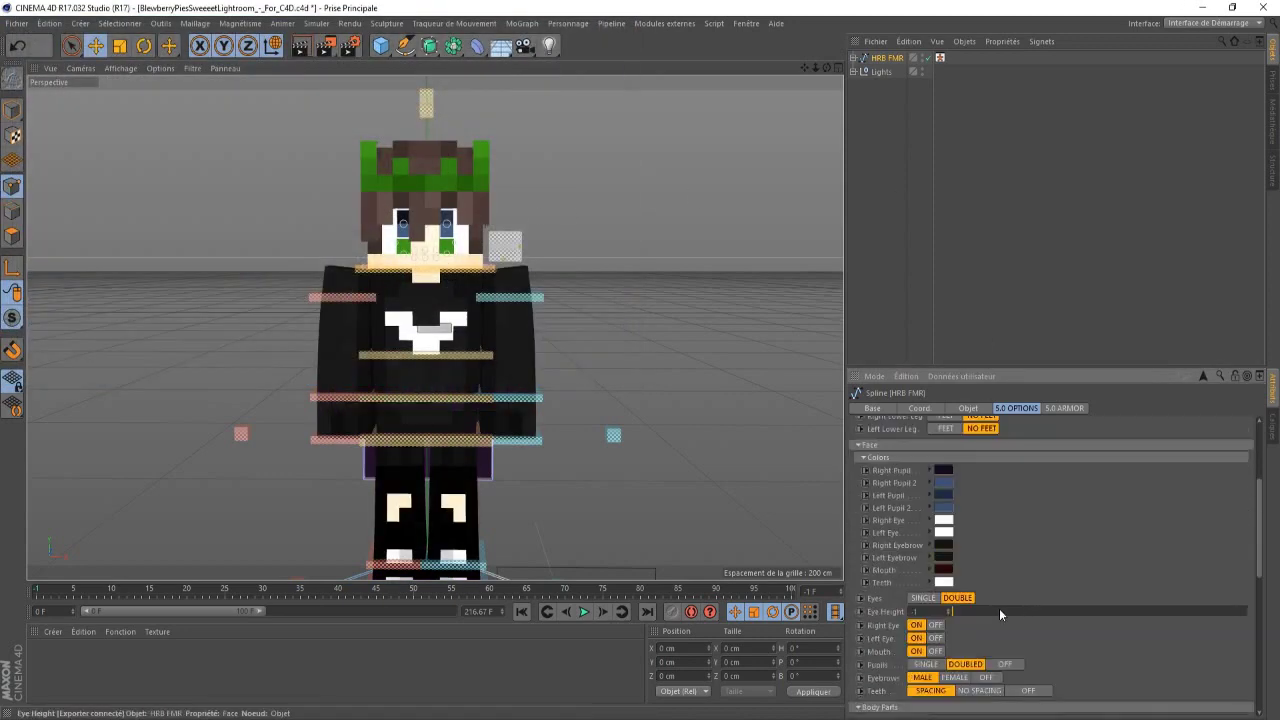
left_click(935, 624)
left_click(935, 638)
left_click(935, 651)
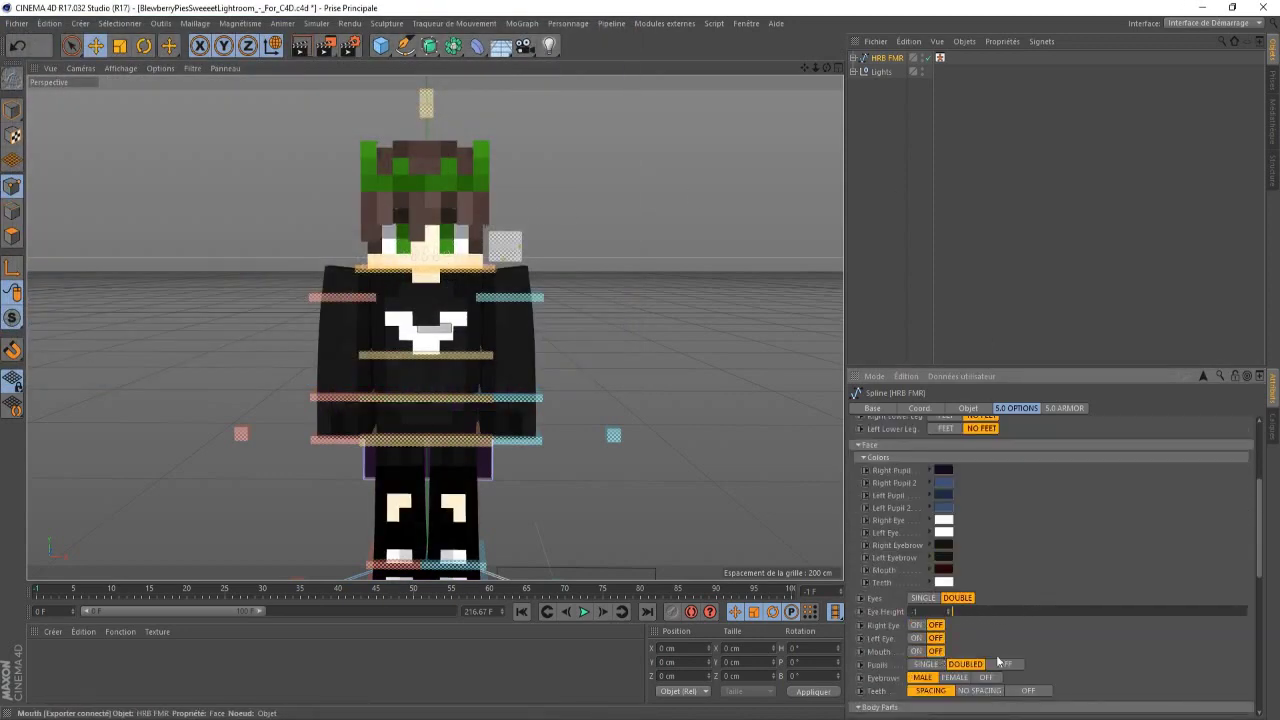
left_click(1005, 664)
left_click(986, 677)
left_click(1028, 690)
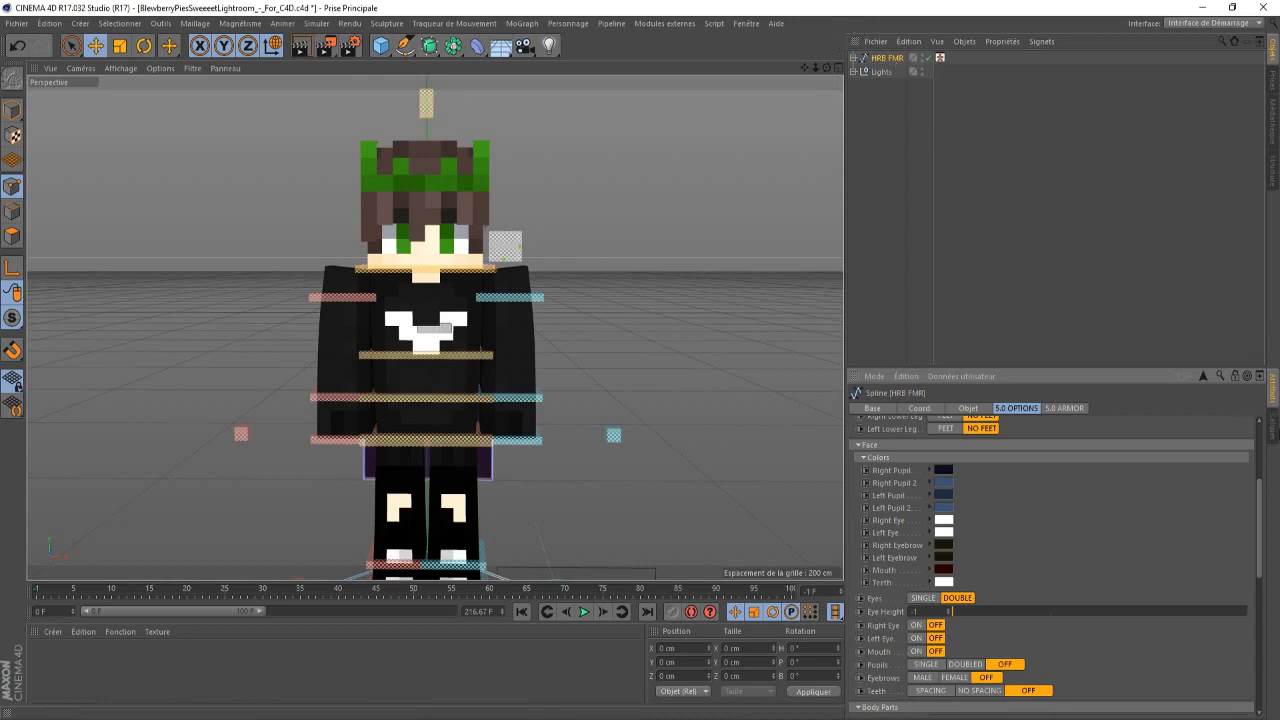
- Within the rig's Head group, move EXTRUDE_meshHead to about -156 cm in X and EXTRUDE_meshHat to about 157 cm in X
key("shift+F4")
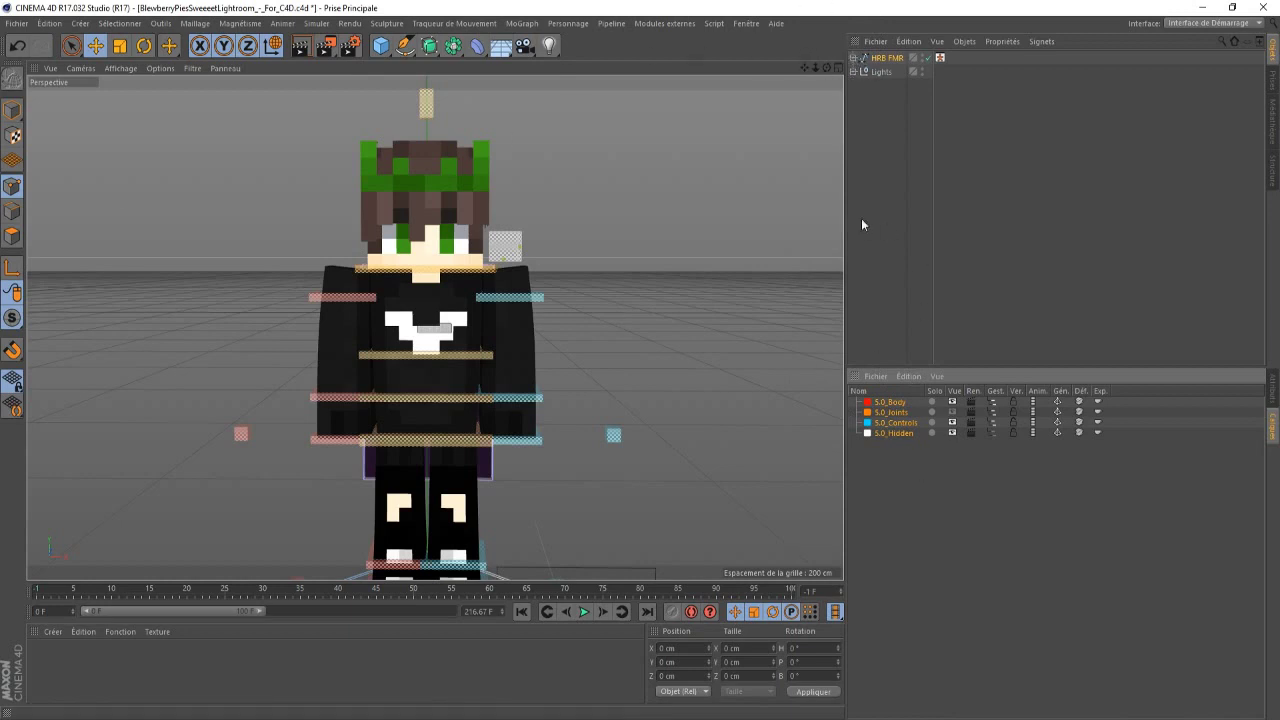
left_click(854, 58)
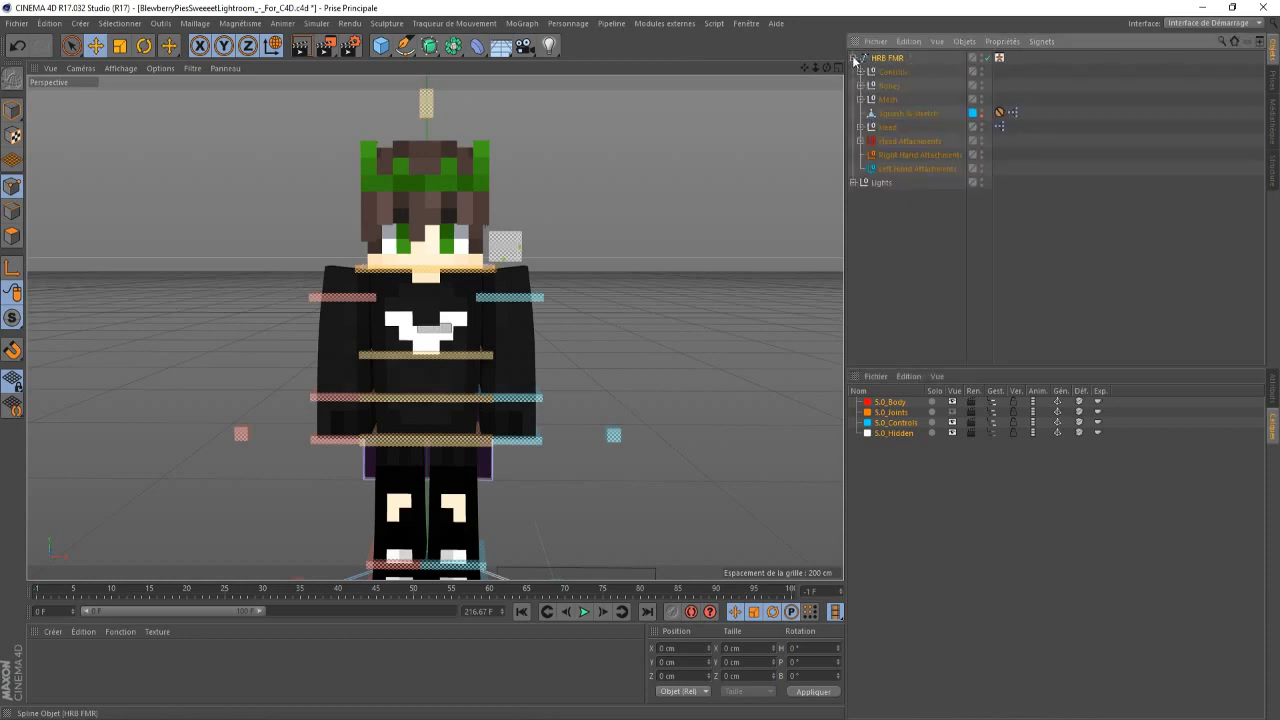
left_click(860, 127)
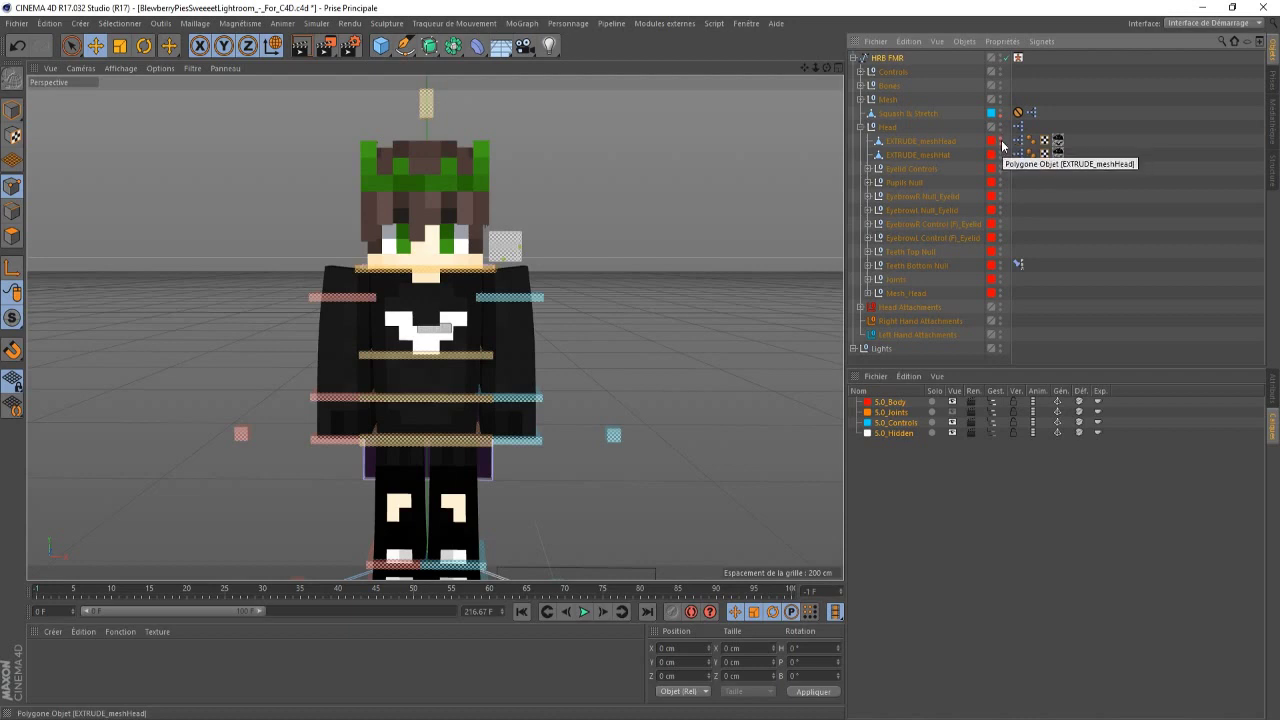
left_click(914, 141)
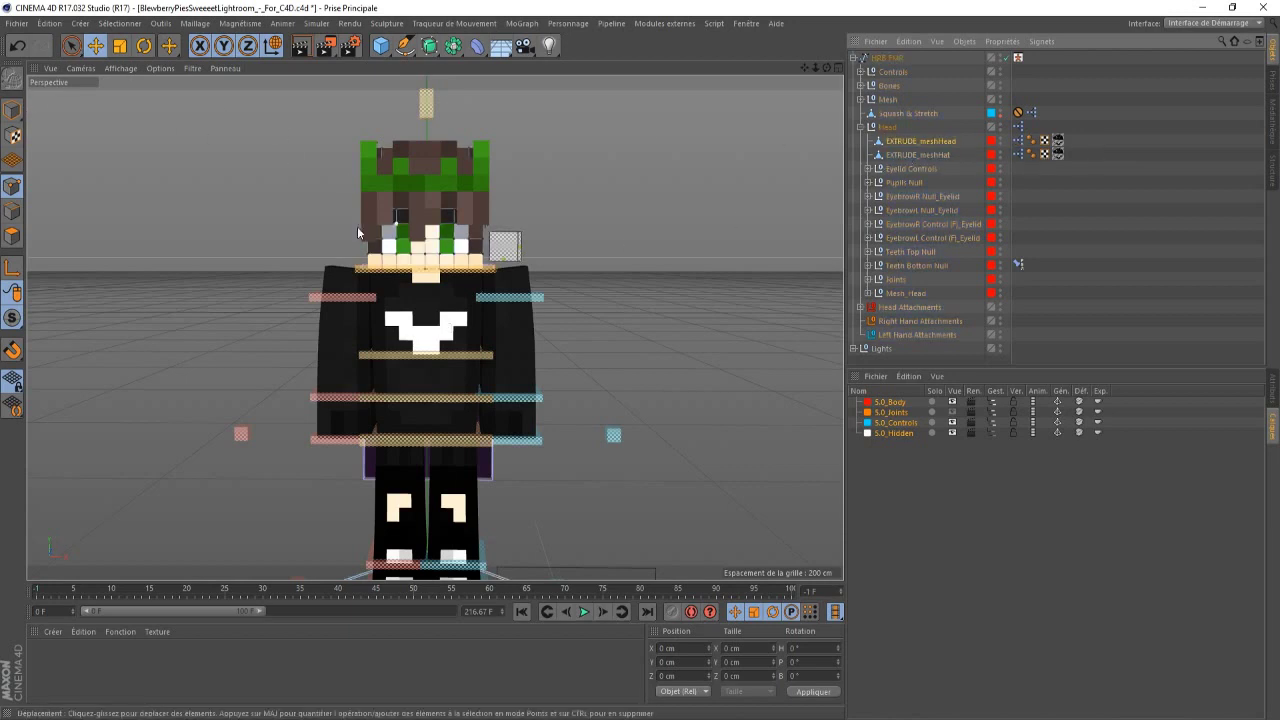
left_click(12, 110)
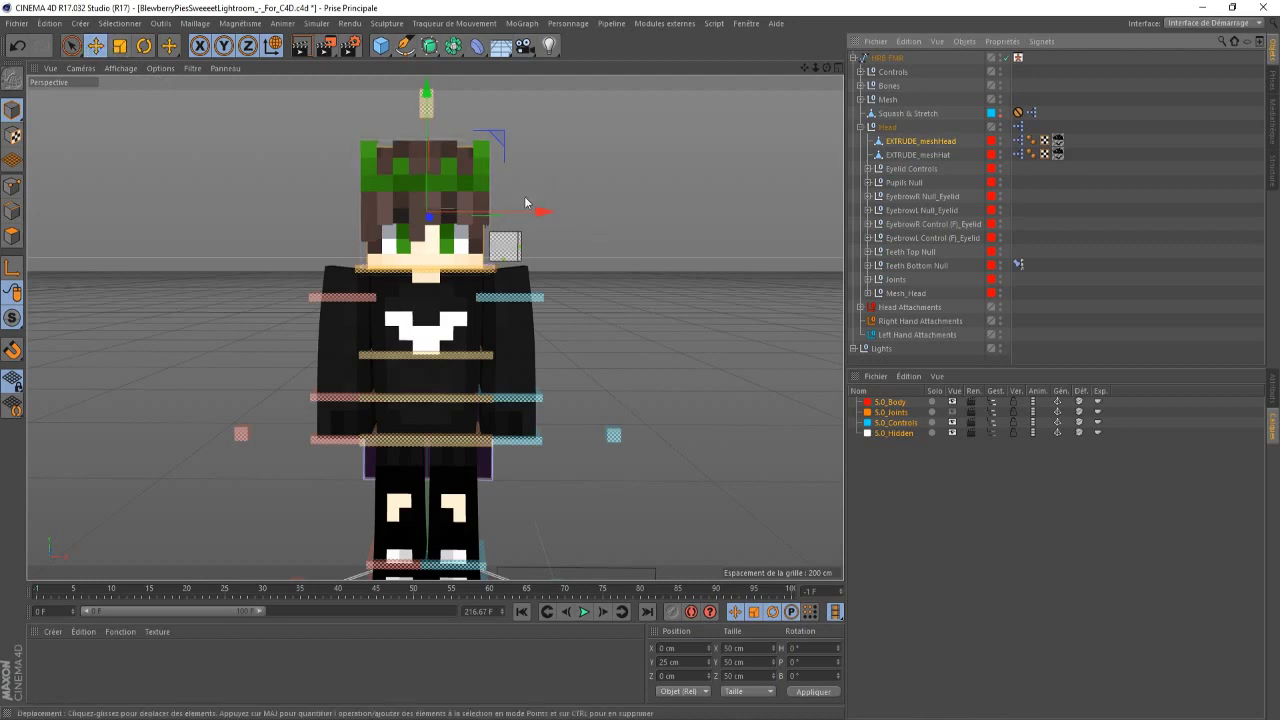
left_click_drag(546, 213, 205, 215)
left_click(920, 155)
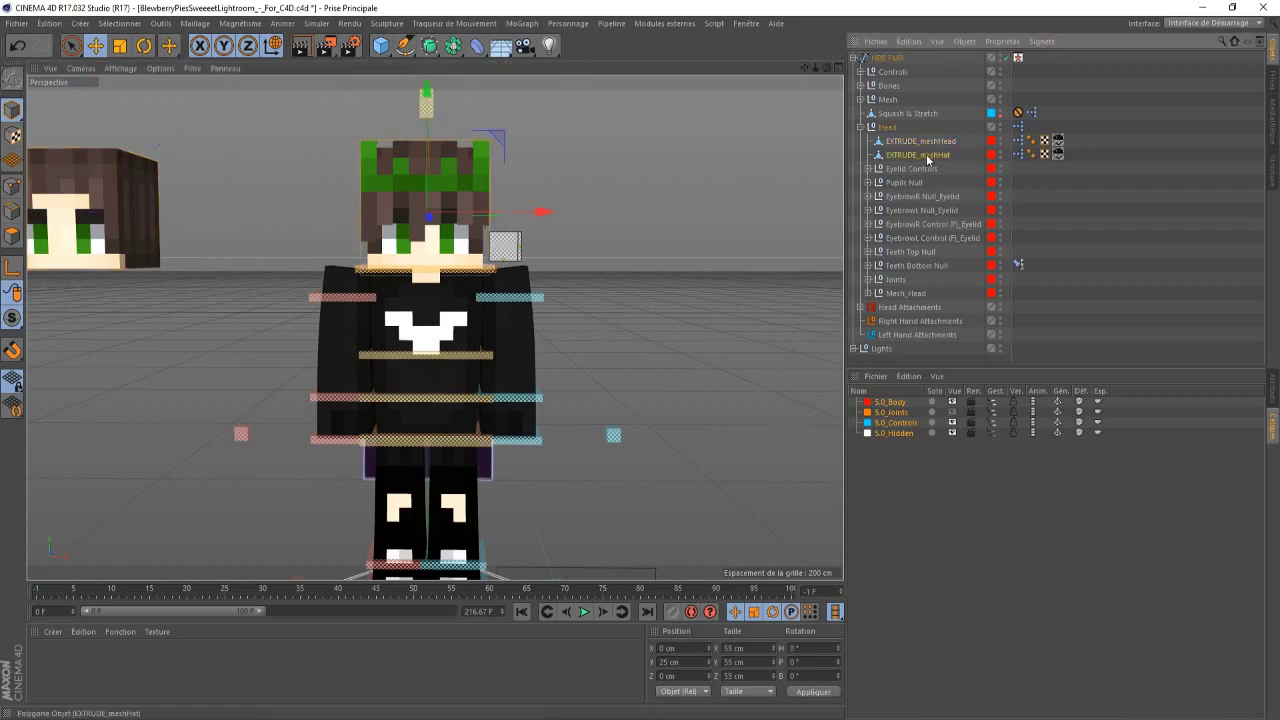
left_click_drag(538, 213, 532, 213)
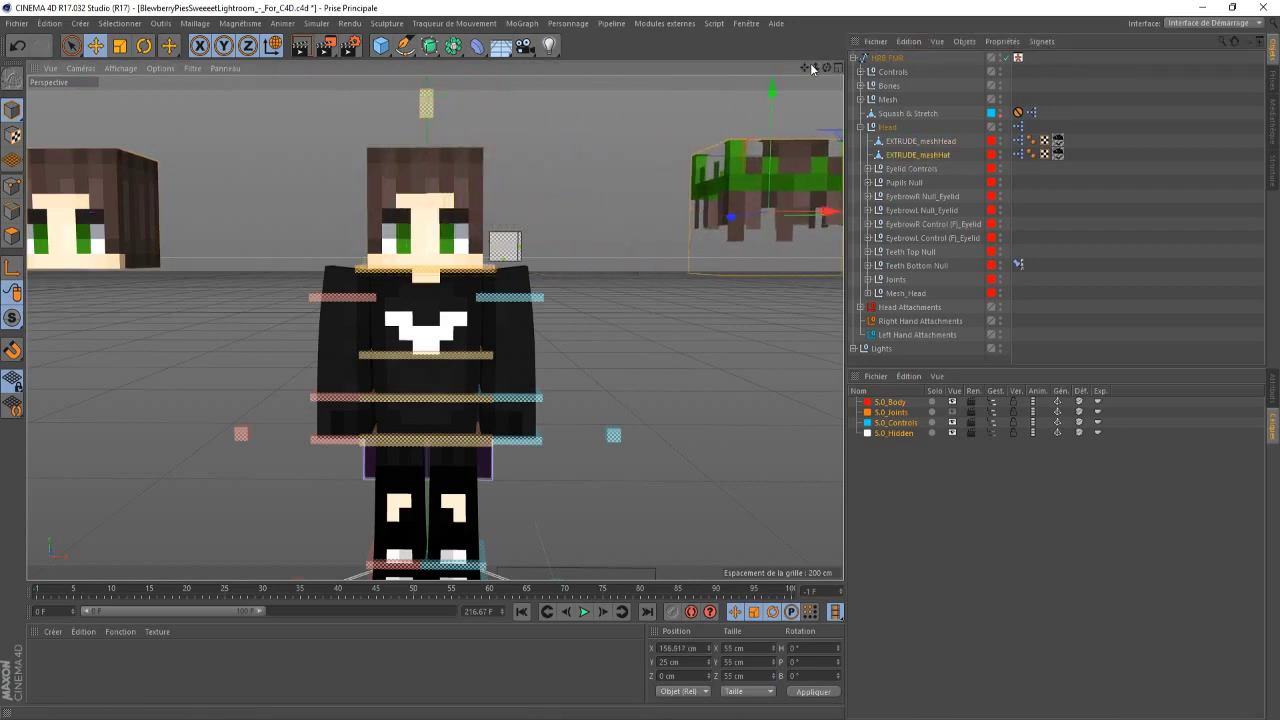
- Select the skin and eye polygons on the front of EXTRUDE_meshHead, leaving the hair and dark eyebrow polygons unselected
left_click_drag(815, 68, 659, 142)
left_click(920, 141)
left_click_drag(815, 68, 776, 87)
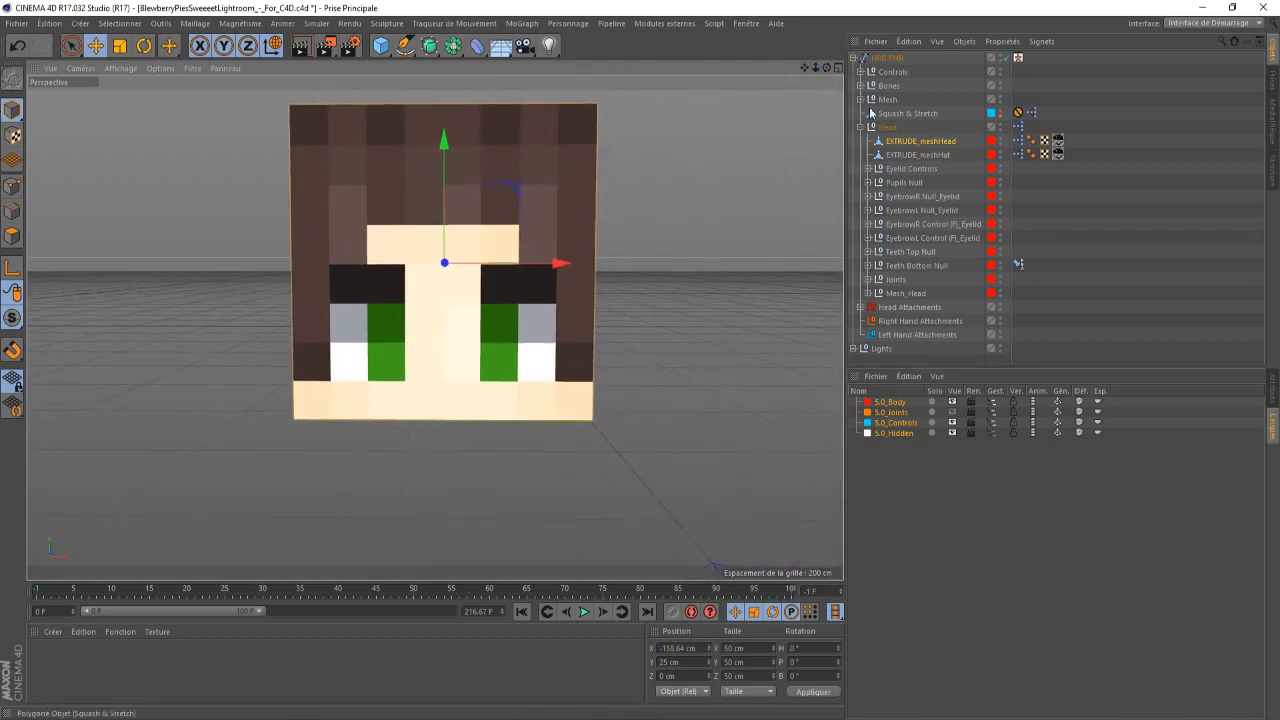
left_click(13, 236)
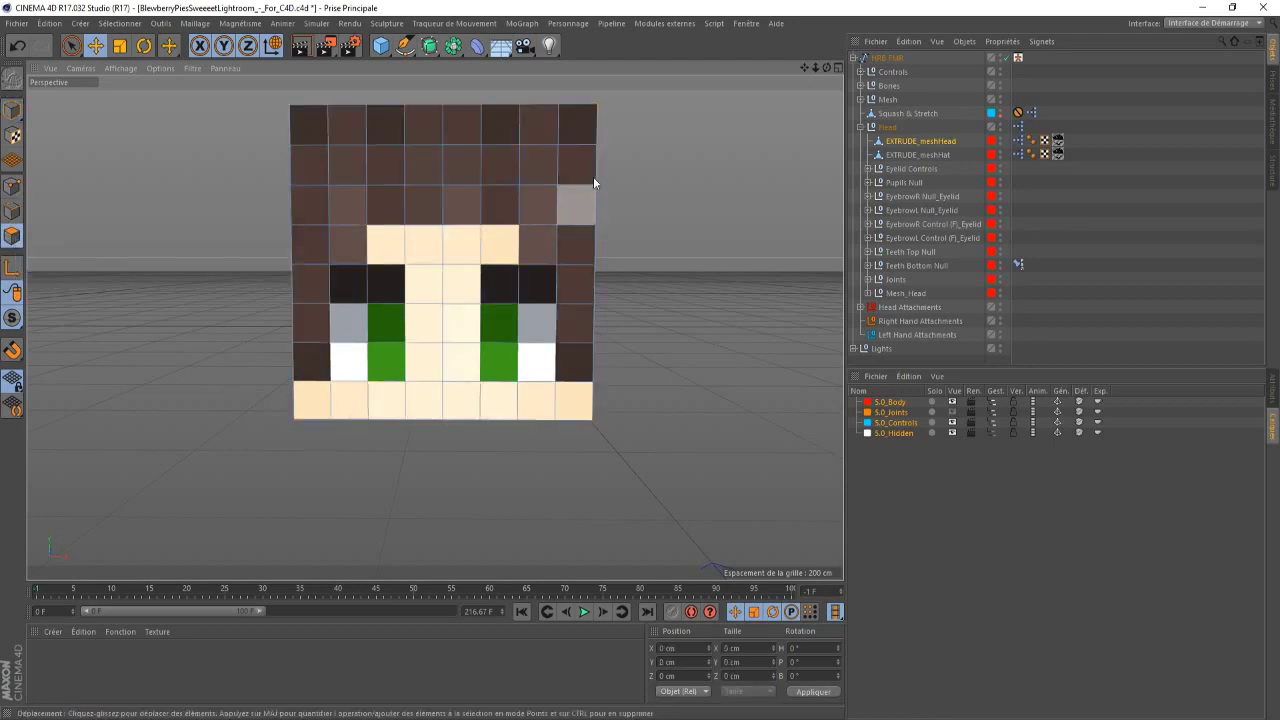
left_click(75, 51)
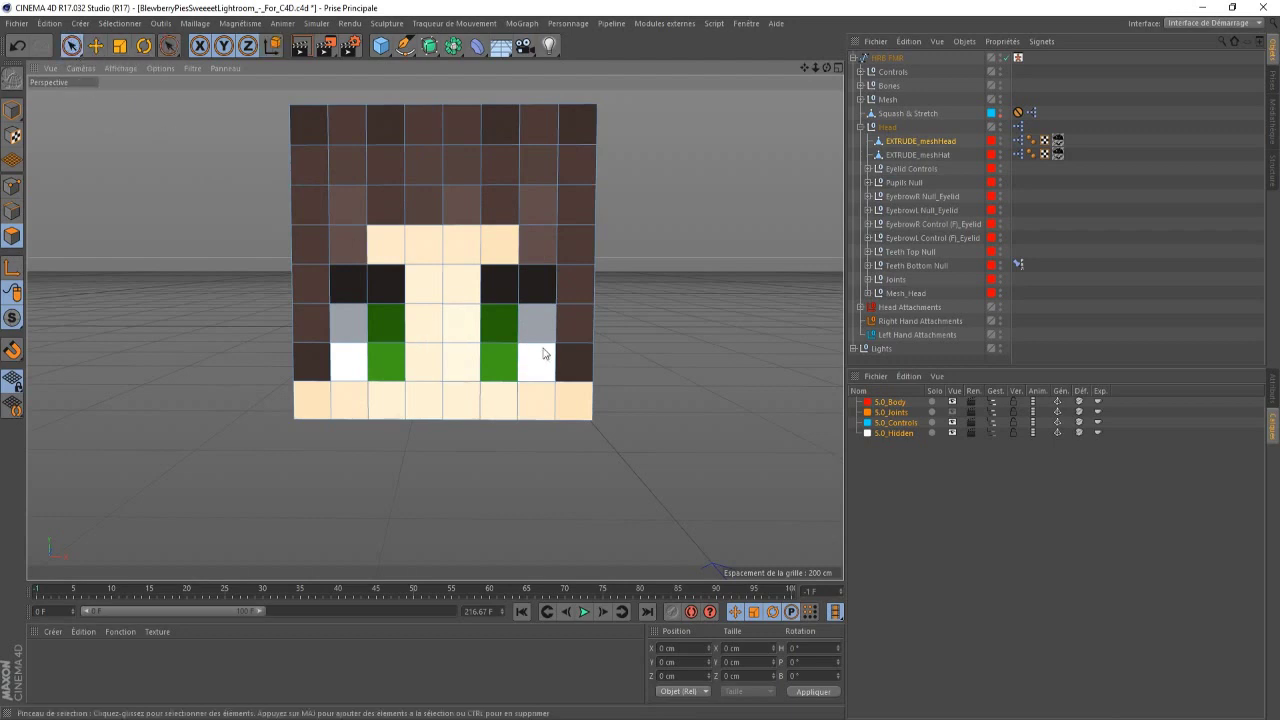
left_click(404, 249)
mouse_move(404, 249)
left_mouse_down()
mouse_move(466, 259)
mouse_move(429, 306)
mouse_move(430, 335)
mouse_move(365, 345)
mouse_move(408, 366)
mouse_move(498, 346)
mouse_move(533, 361)
mouse_move(560, 400)
mouse_move(322, 409)
left_mouse_up()
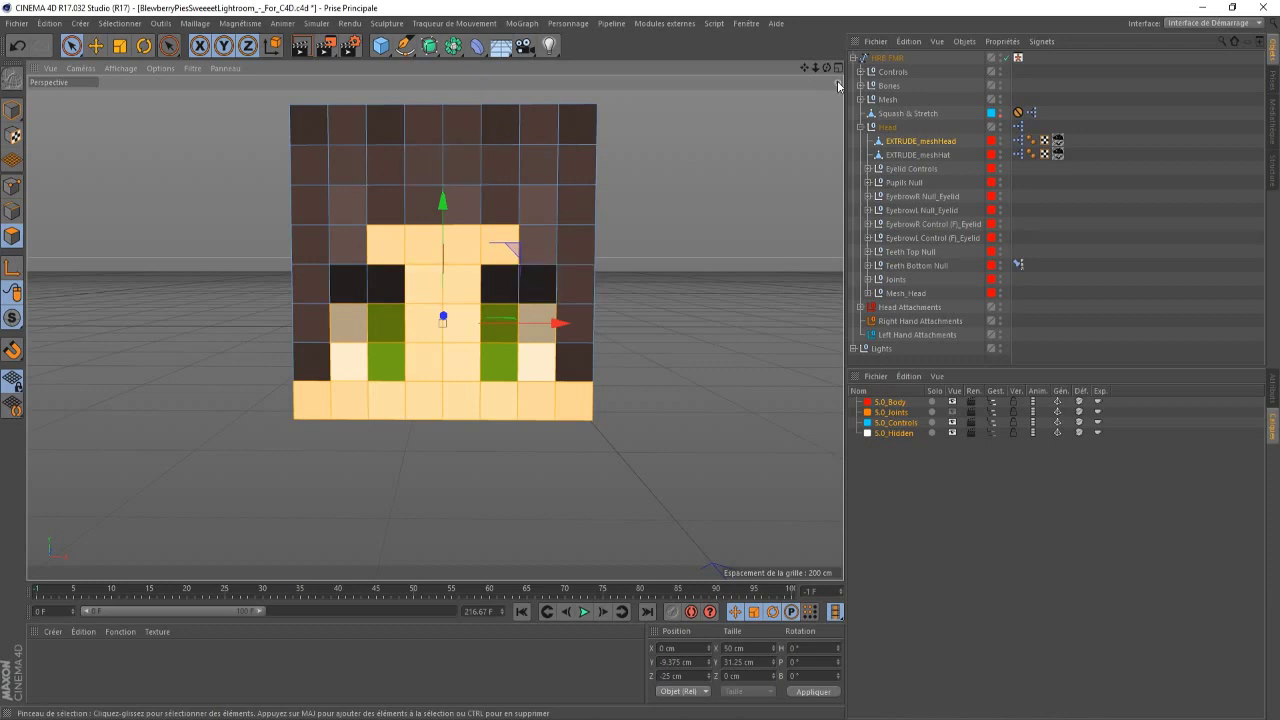
- Try selecting the skin-coloured polygon on the side of the head mesh beside the jaw, and check the opposite side
left_click_drag(827, 68, 720, 58)
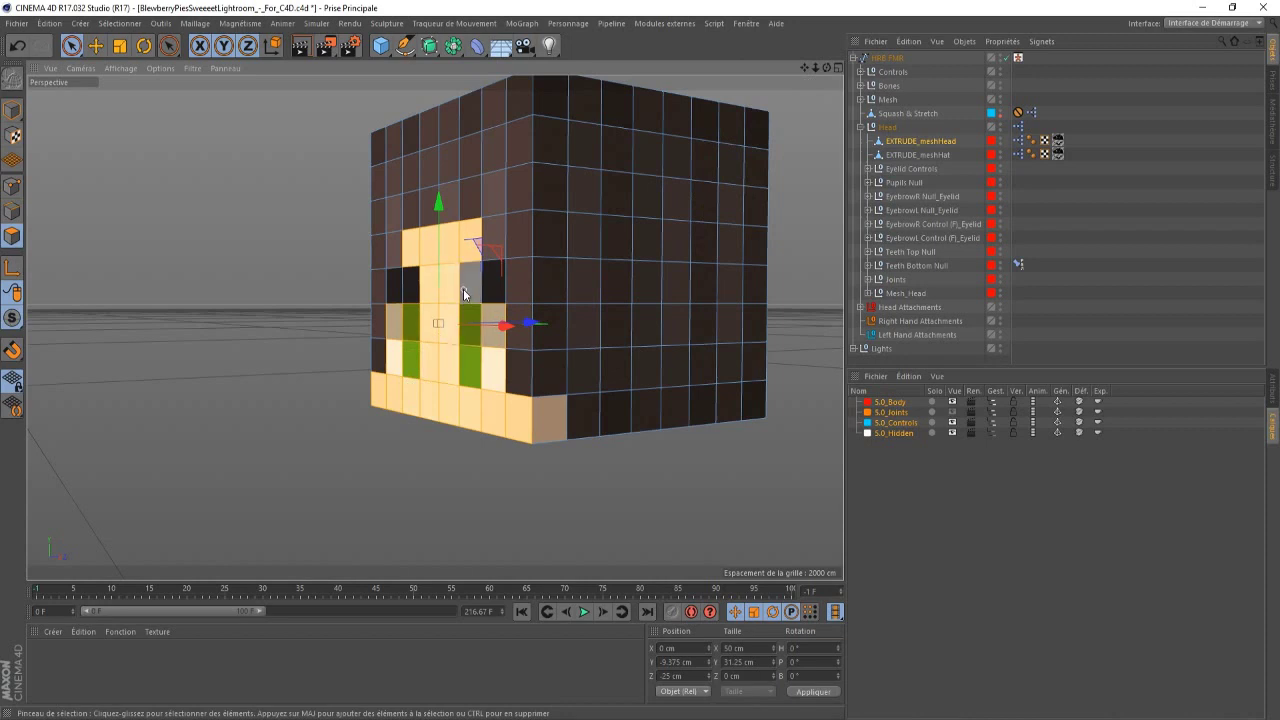
left_click(541, 418)
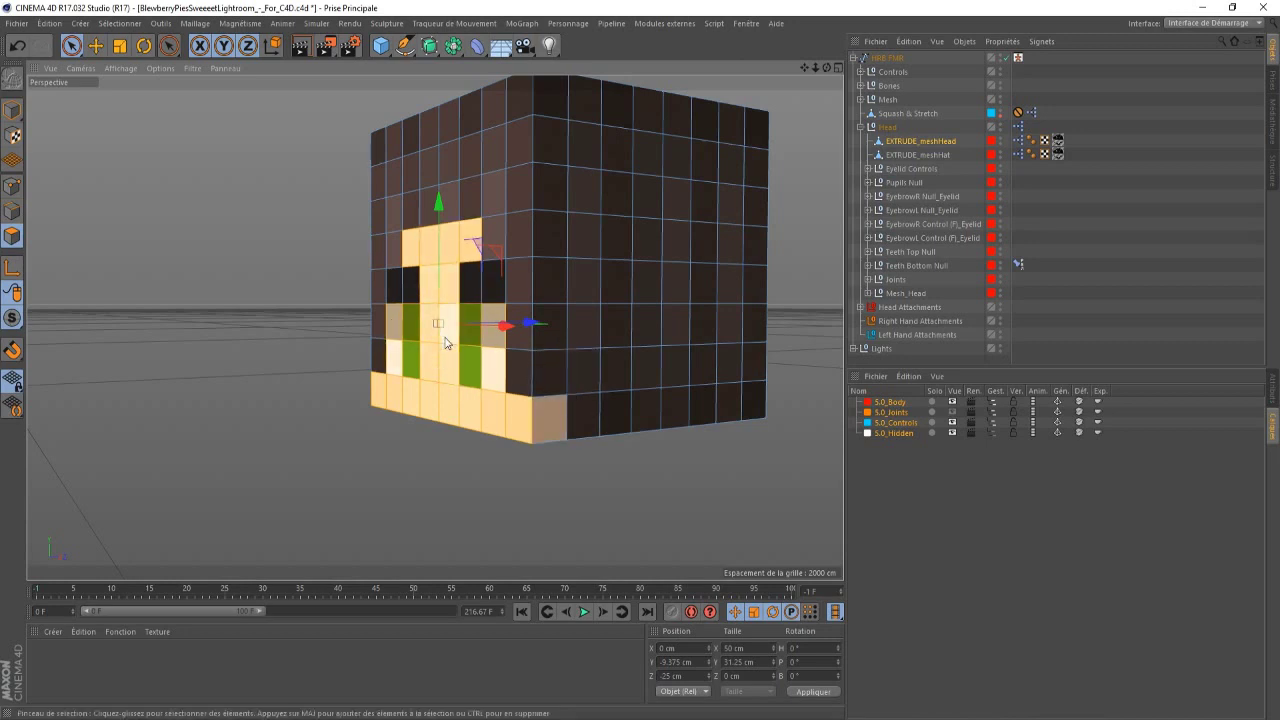
left_click(555, 423)
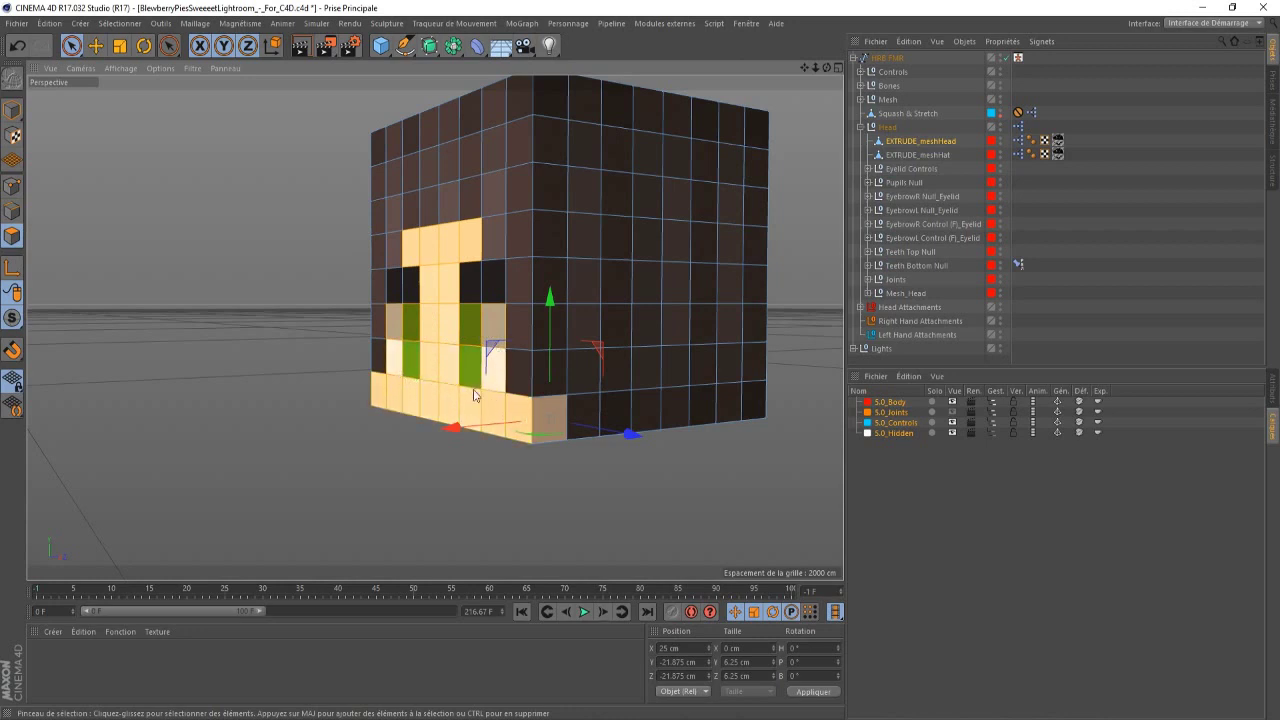
left_click_drag(475, 403, 477, 405)
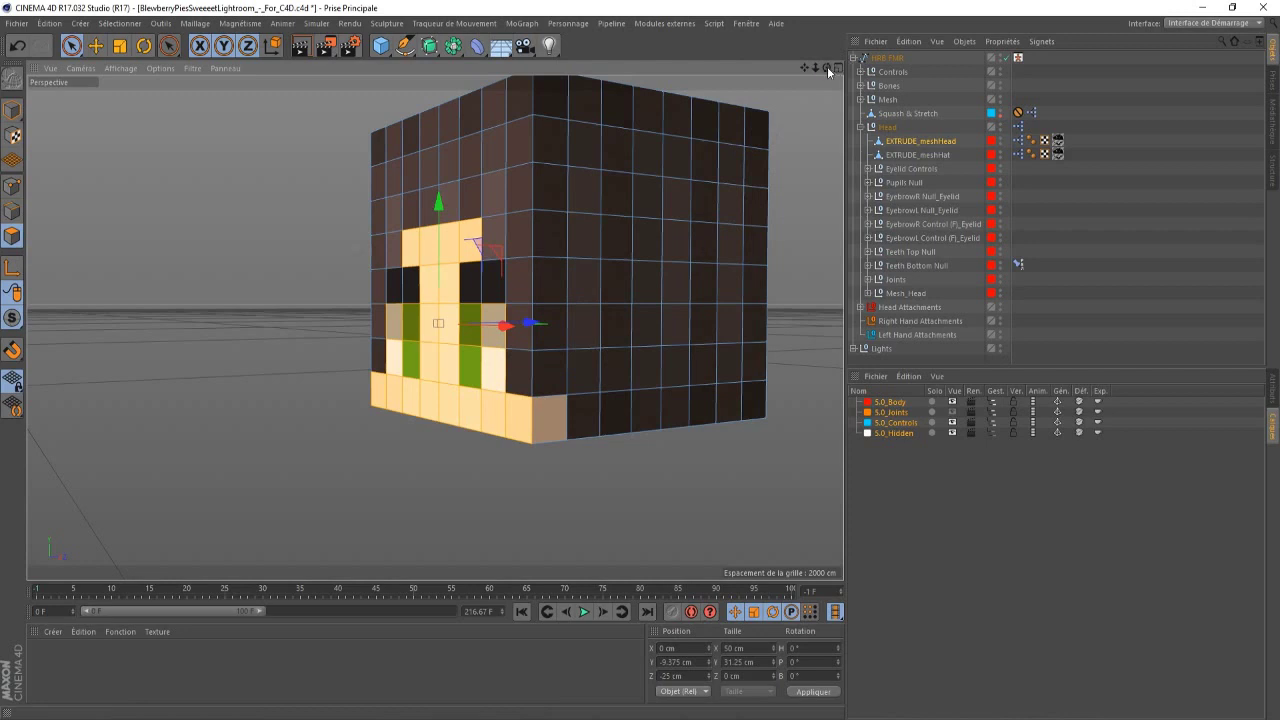
left_click_drag(827, 67, 1000, 67)
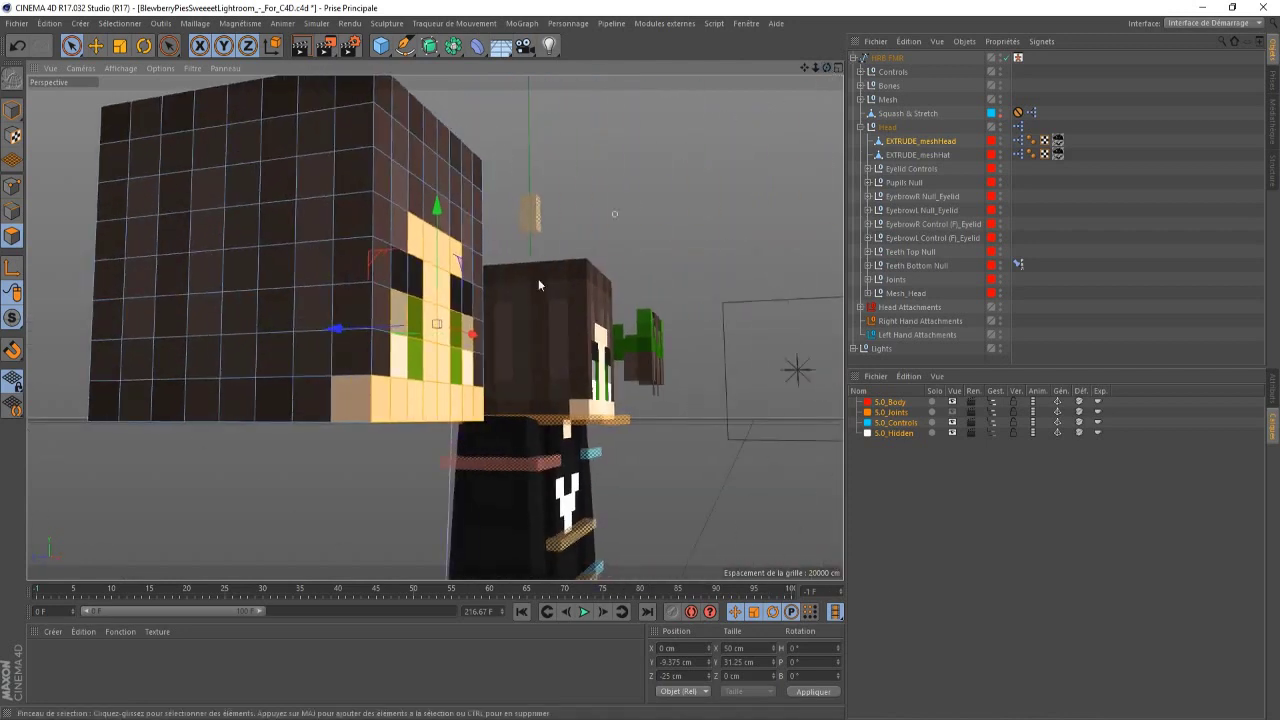
- Add the skin polygon on the side of the jaw and the head's whole underside to the selection, and delete the selected polygons
left_click(360, 404, "shift")
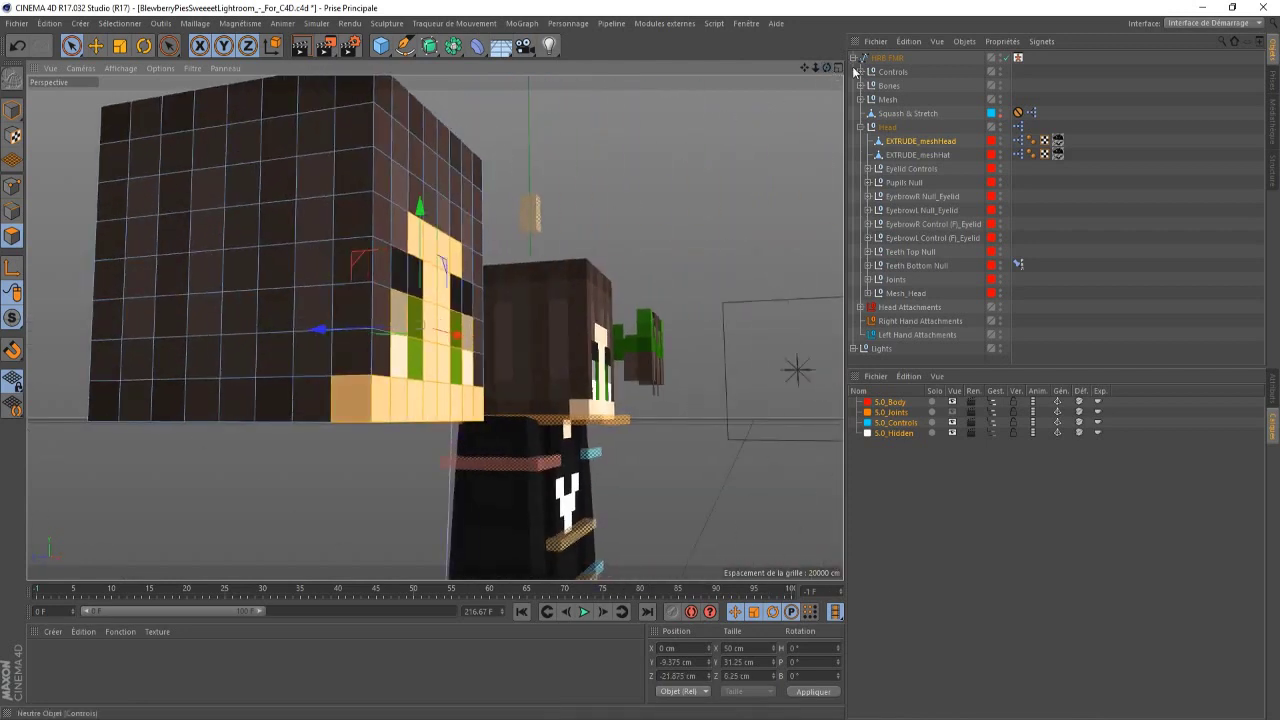
left_click_drag(827, 66, 827, 150)
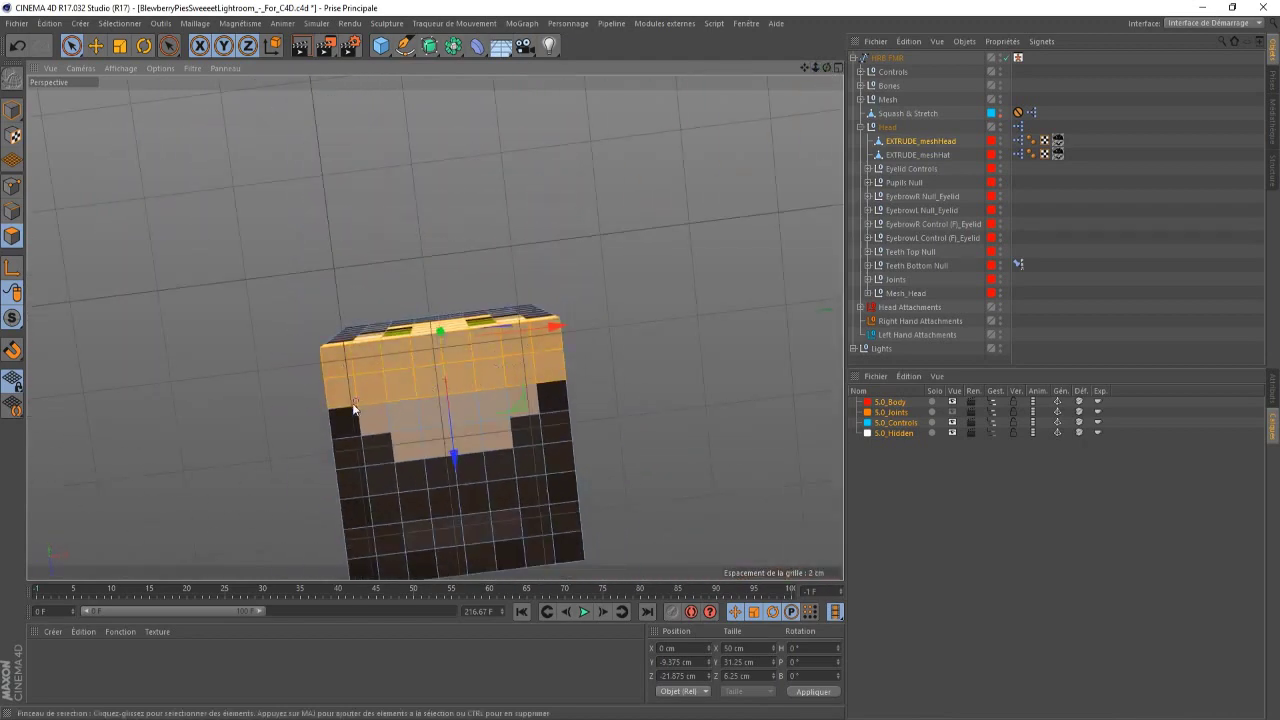
mouse_move(353, 407)
left_mouse_down()
mouse_move(363, 551)
mouse_move(434, 563)
mouse_move(545, 550)
left_mouse_up()
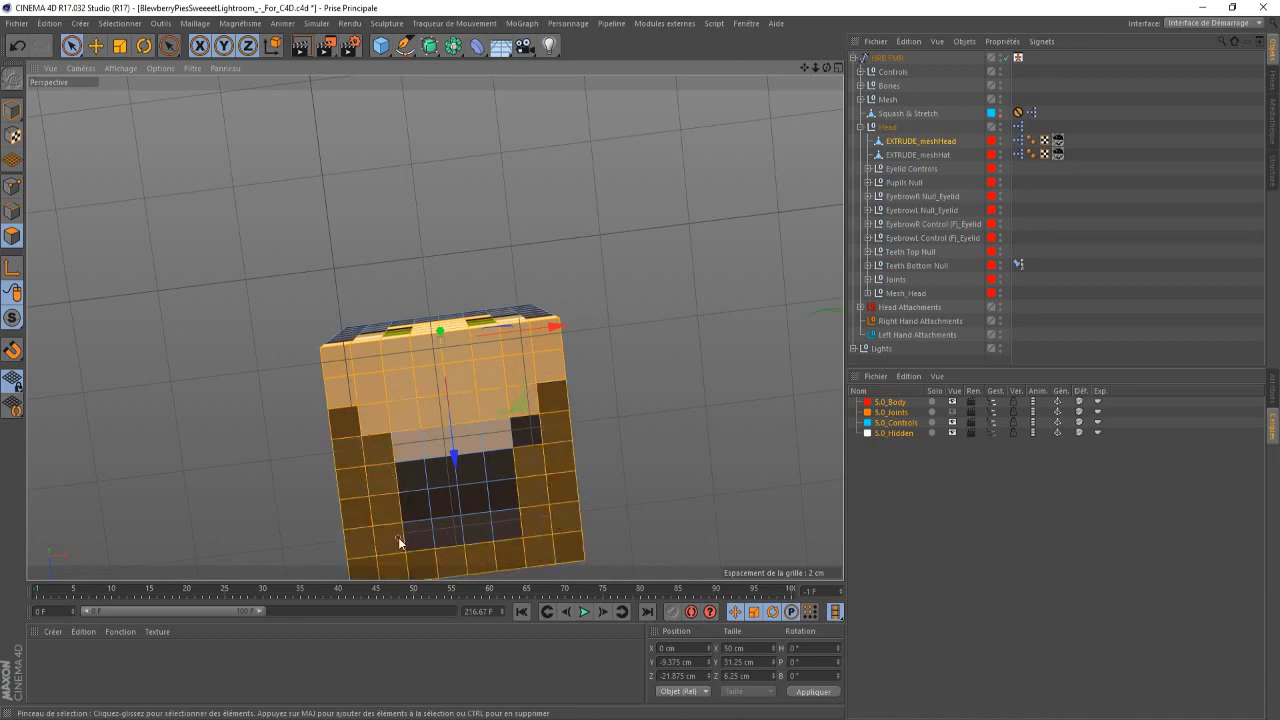
left_click_drag(398, 537, 430, 526)
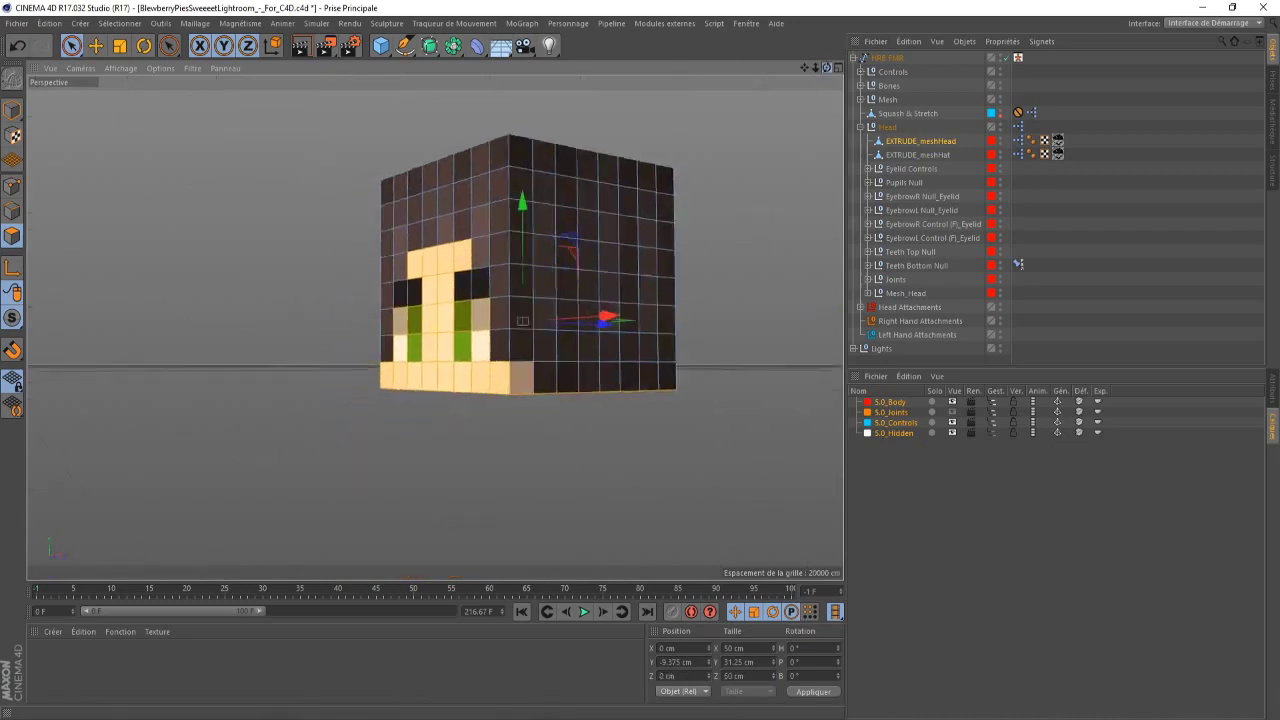
left_click_drag(827, 67, 435, 327)
key("Delete")
left_click_drag(824, 67, 580, 282)
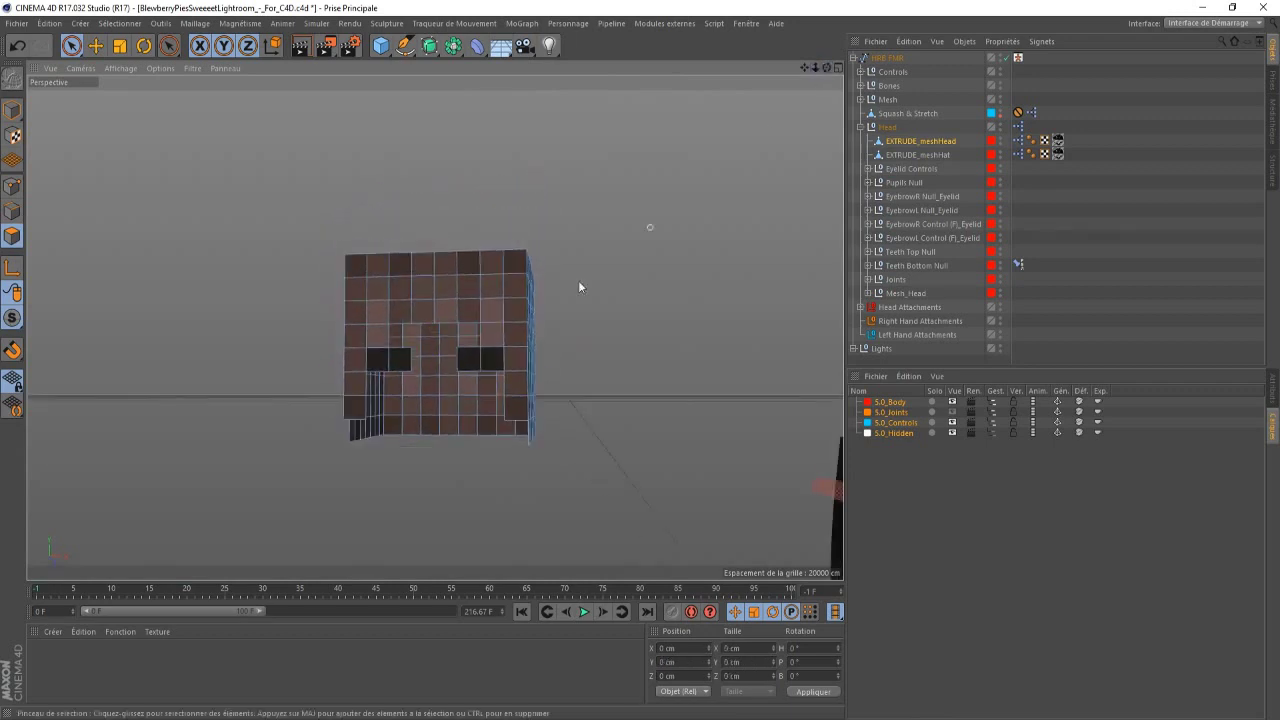
left_click_drag(827, 66, 435, 327)
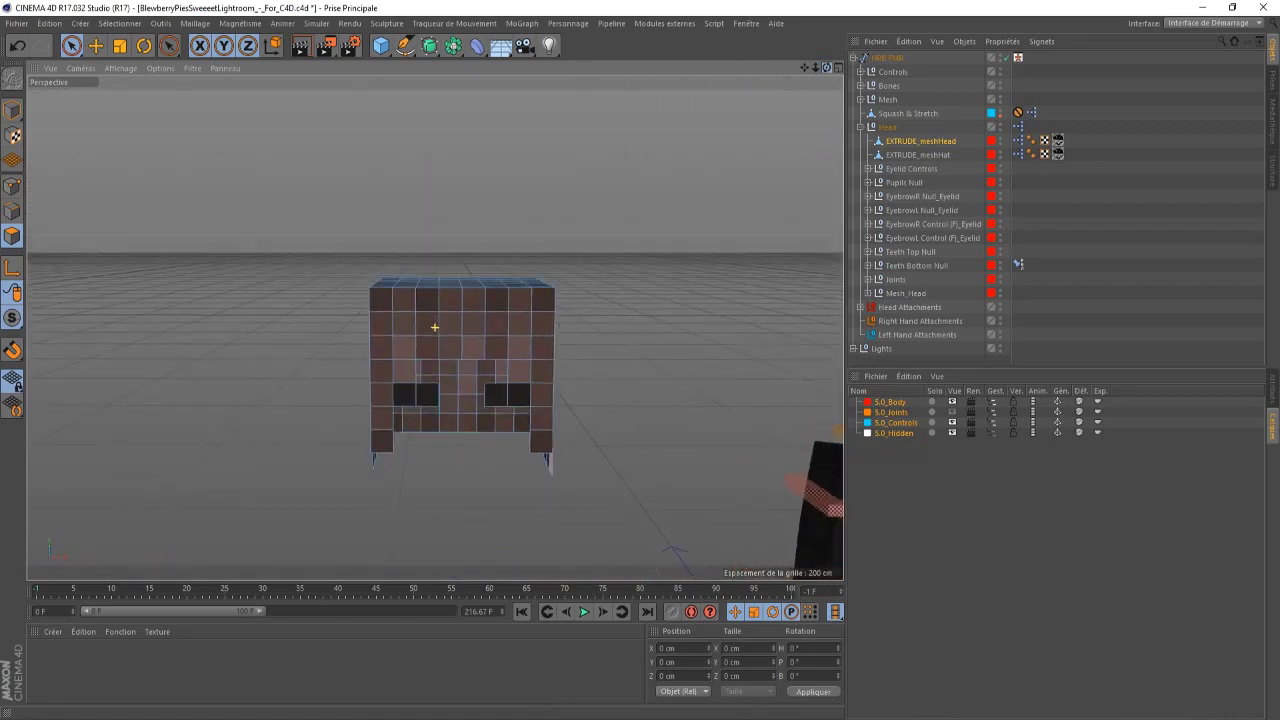
left_click_drag(820, 69, 827, 68)
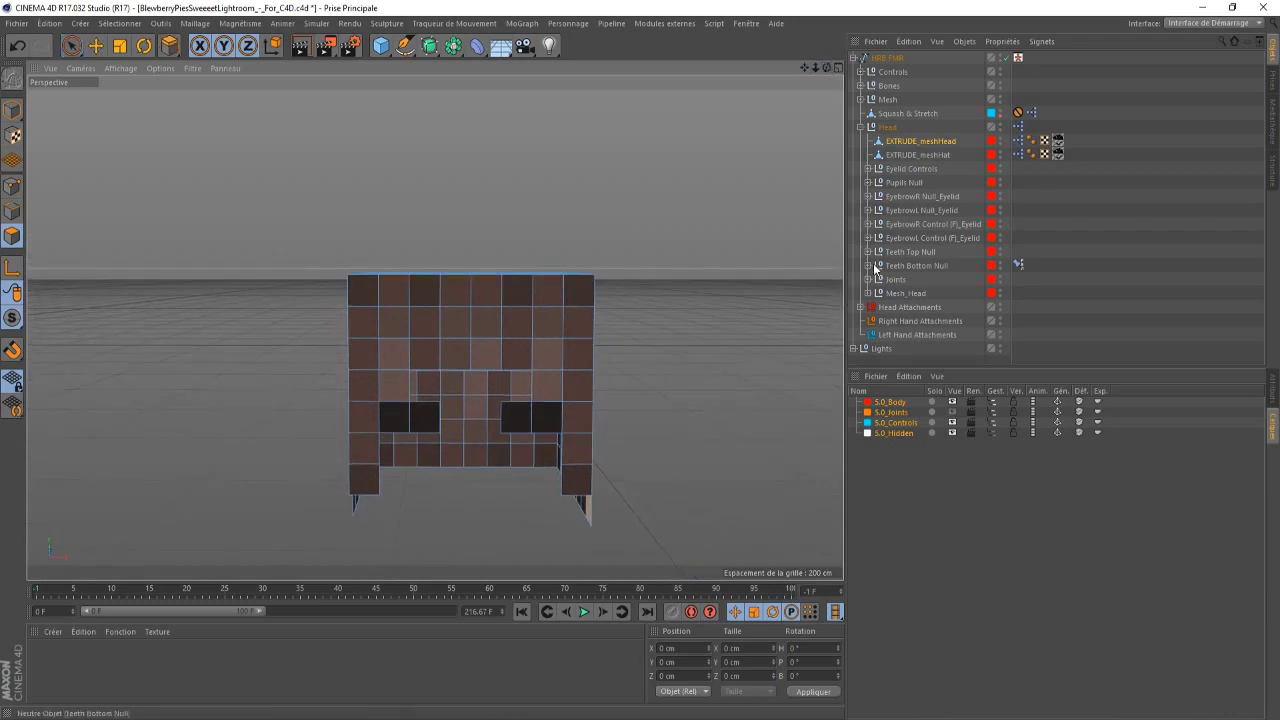
- Select all remaining head polygons and set Extrude to a 1.5 cm offset with 100% variation and group preservation turned off
left_click(1273, 390)
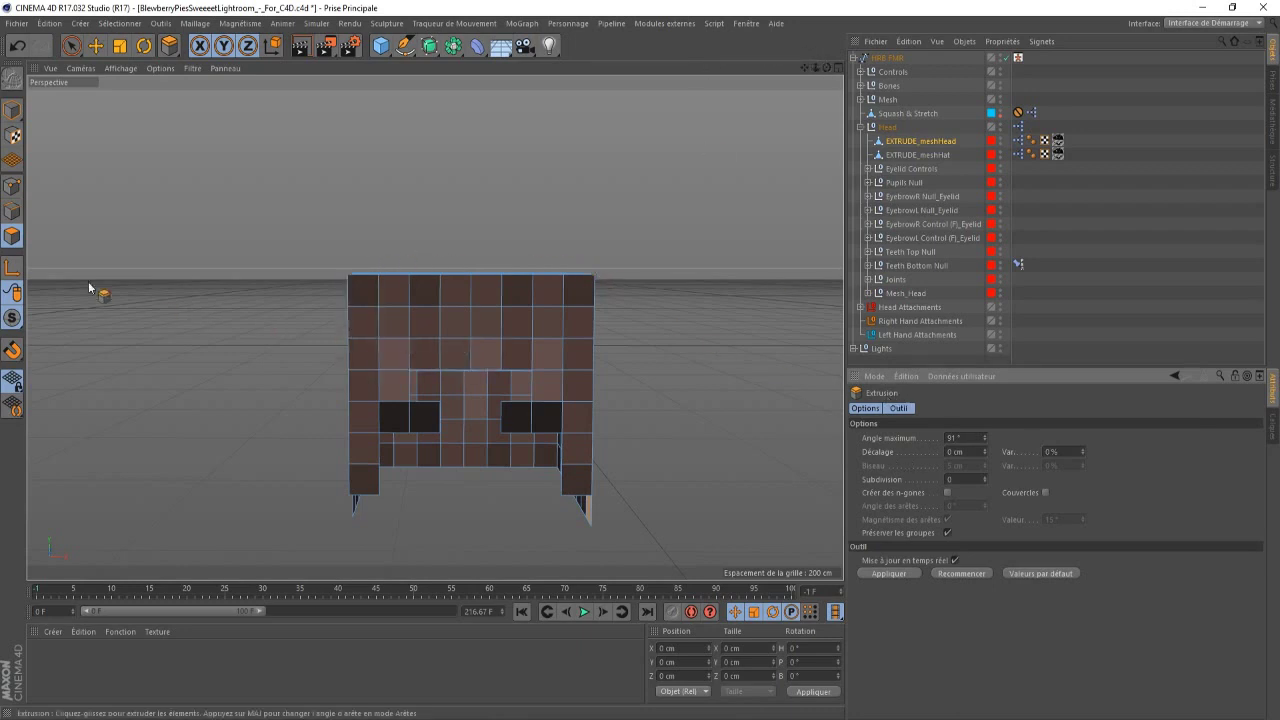
right_click(463, 357)
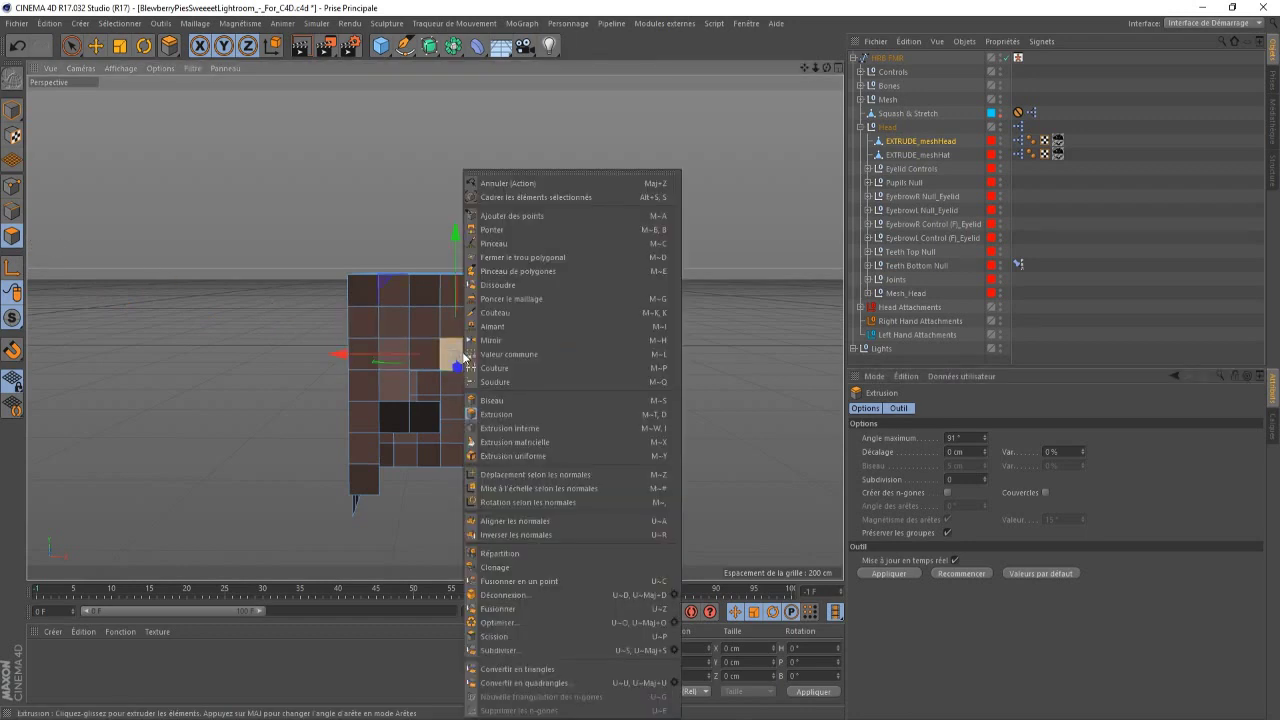
left_click(790, 452)
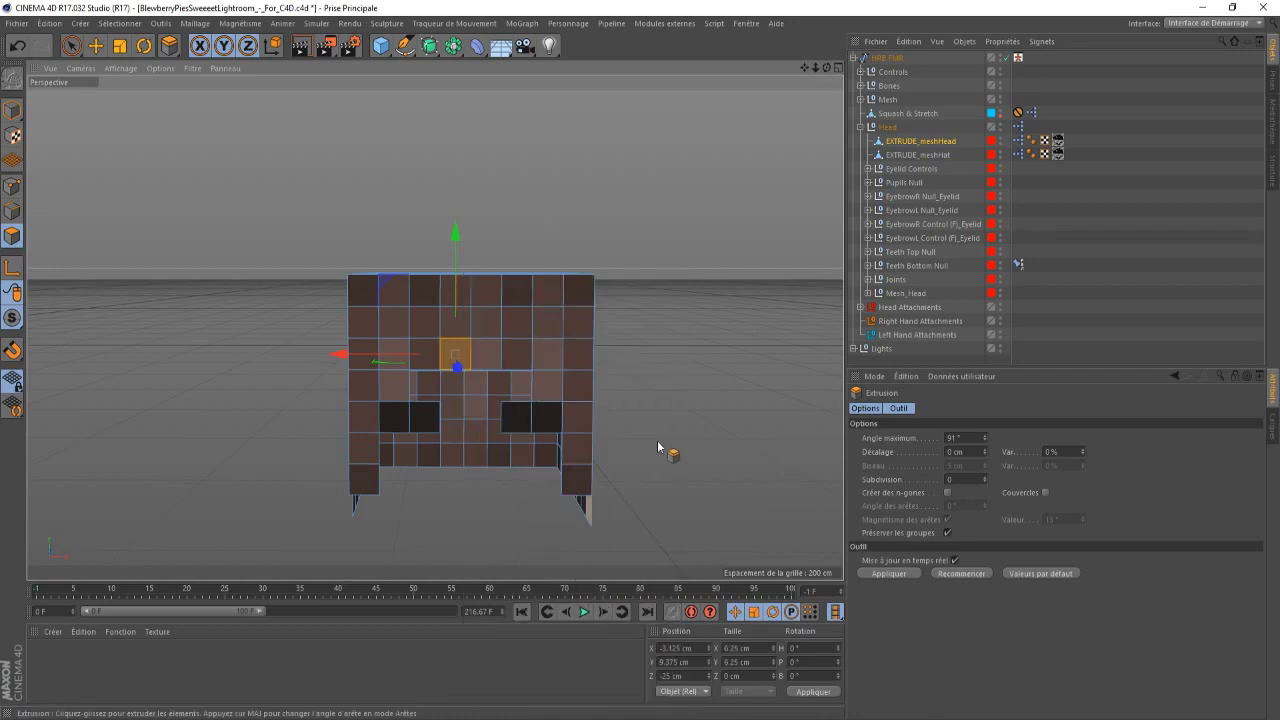
key("ctrl+a")
right_click(502, 334)
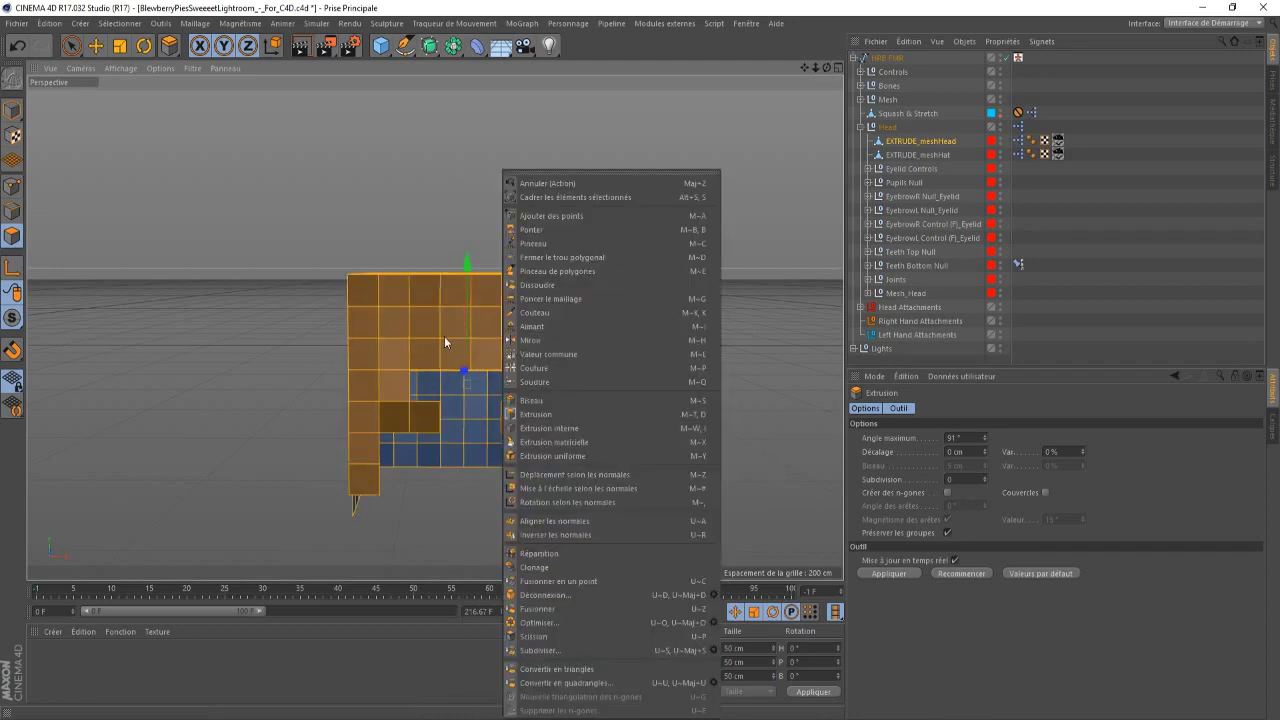
left_click(564, 412)
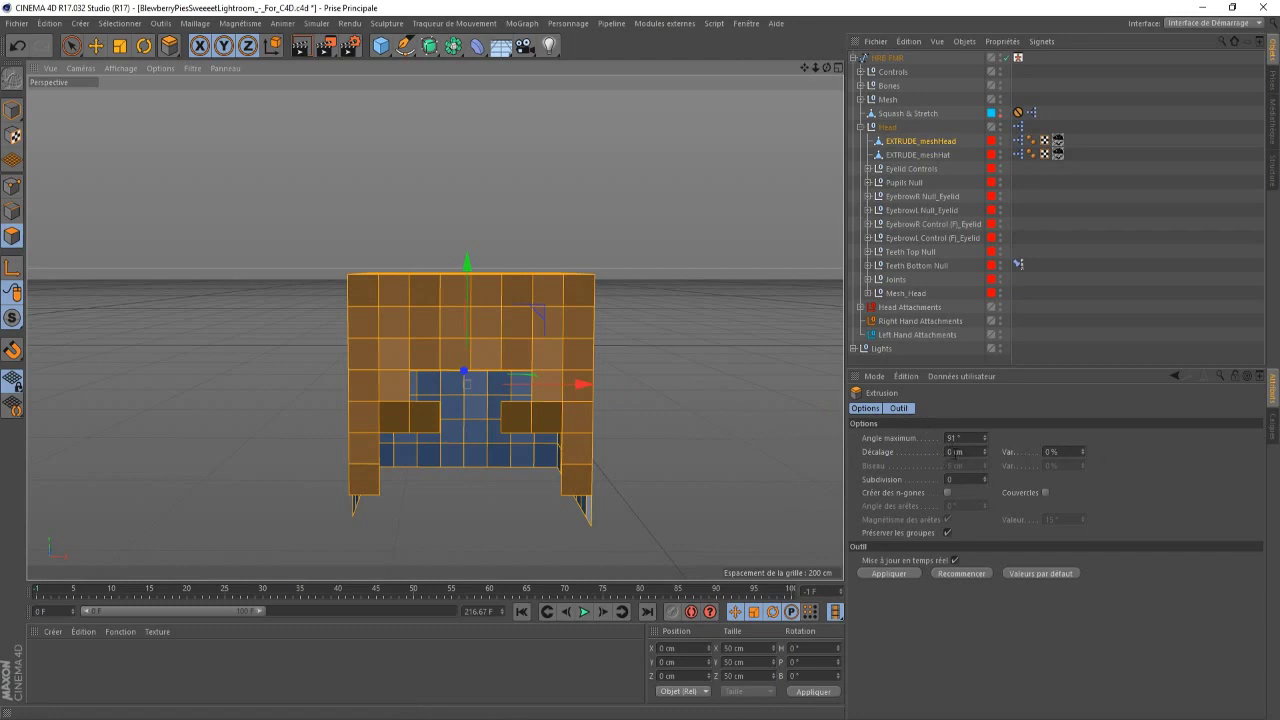
left_click(953, 452)
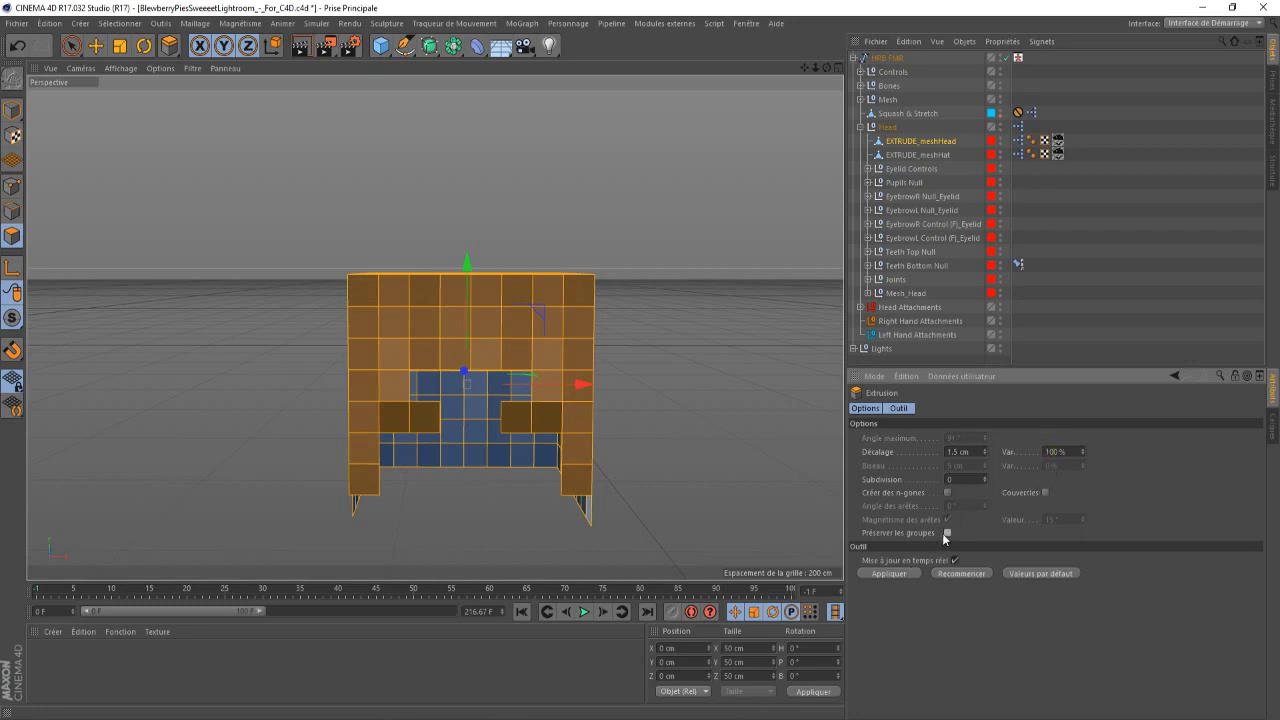
- Try the 1.5 cm extrusion on the head polygons, inspect it, and undo it
left_click(906, 572)
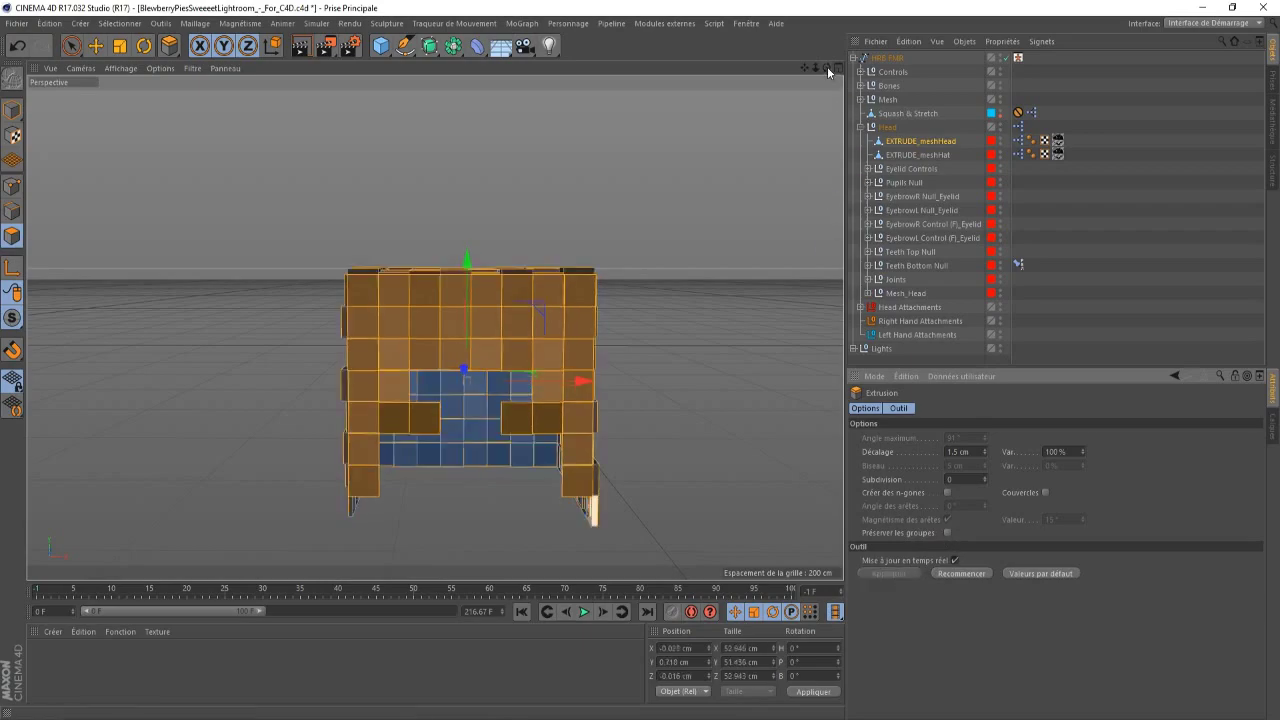
left_click_drag(827, 67, 790, 90)
left_click_drag(435, 327, 435, 327, "alt")
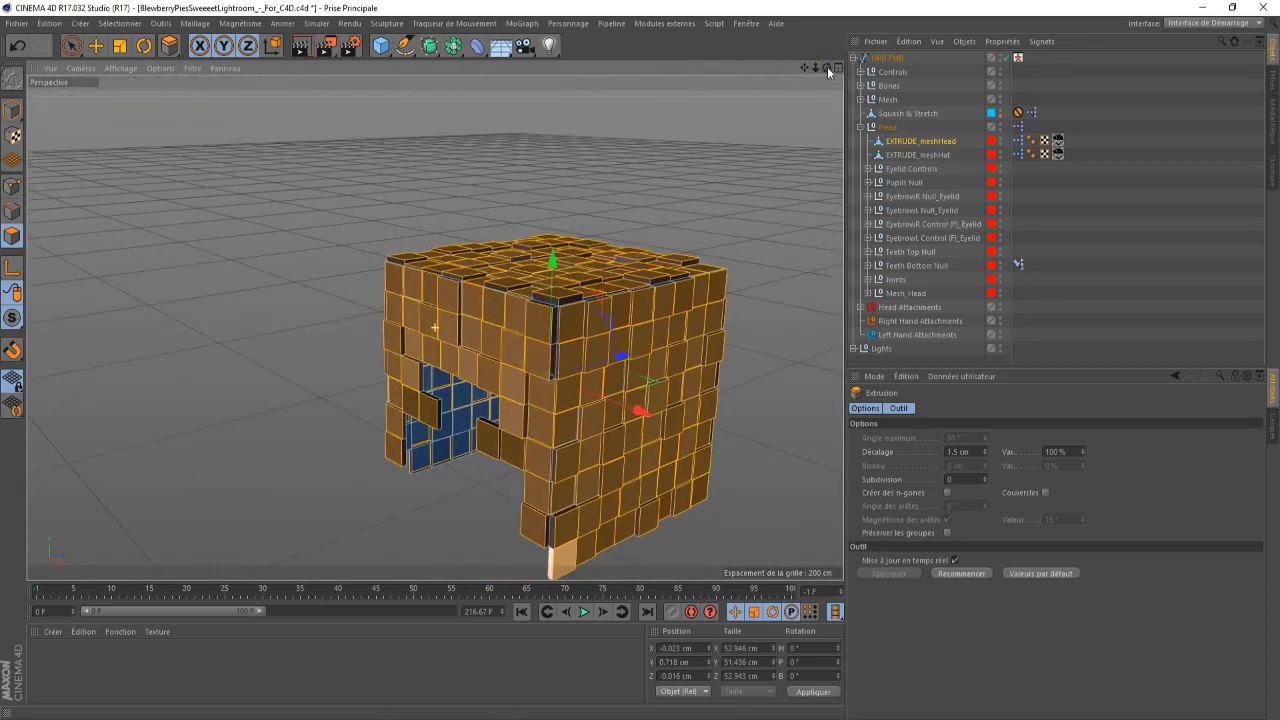
key("ctrl+z")
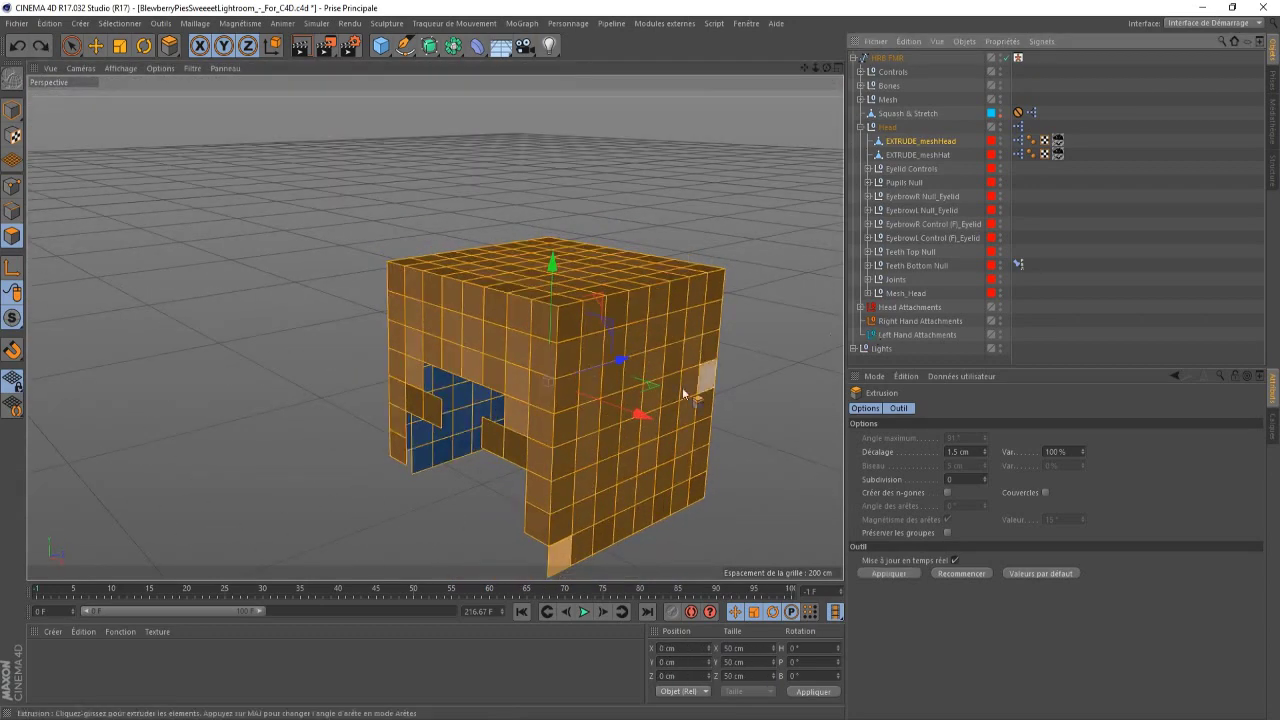
- Set the extrusion offset to 1 cm and extrude all the head polygons
left_click_drag(827, 68, 435, 327)
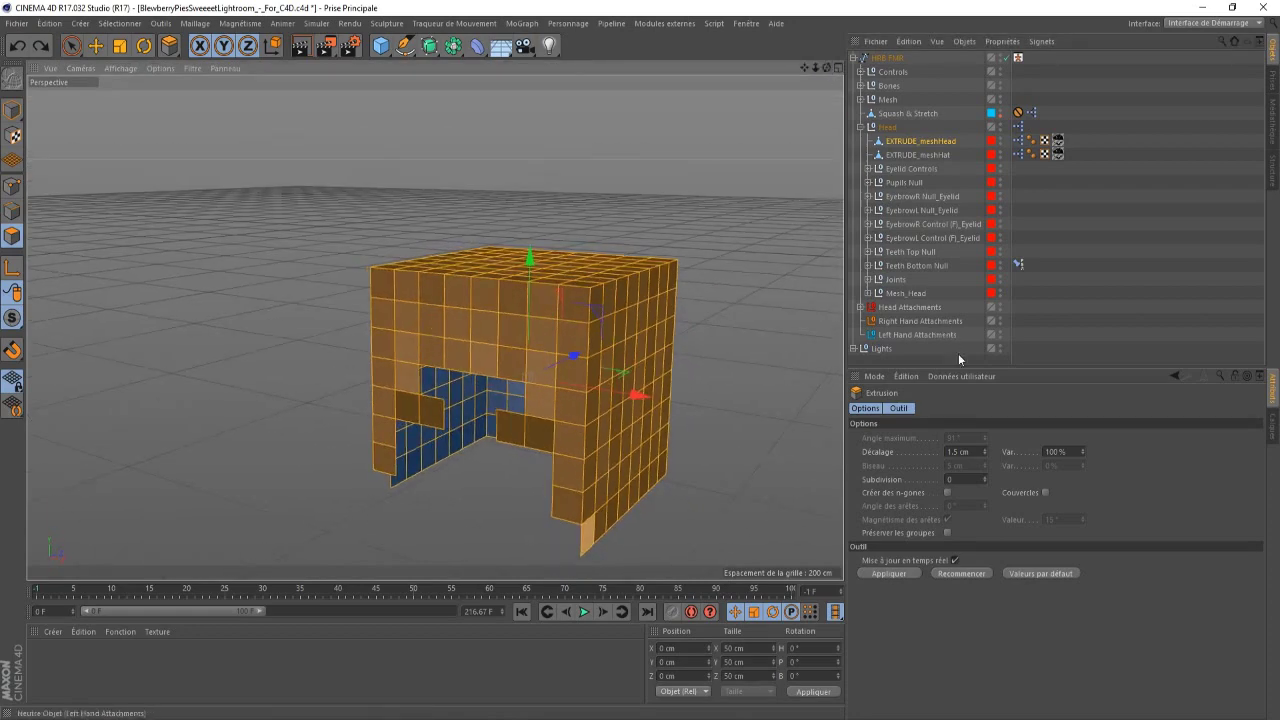
left_click(952, 451)
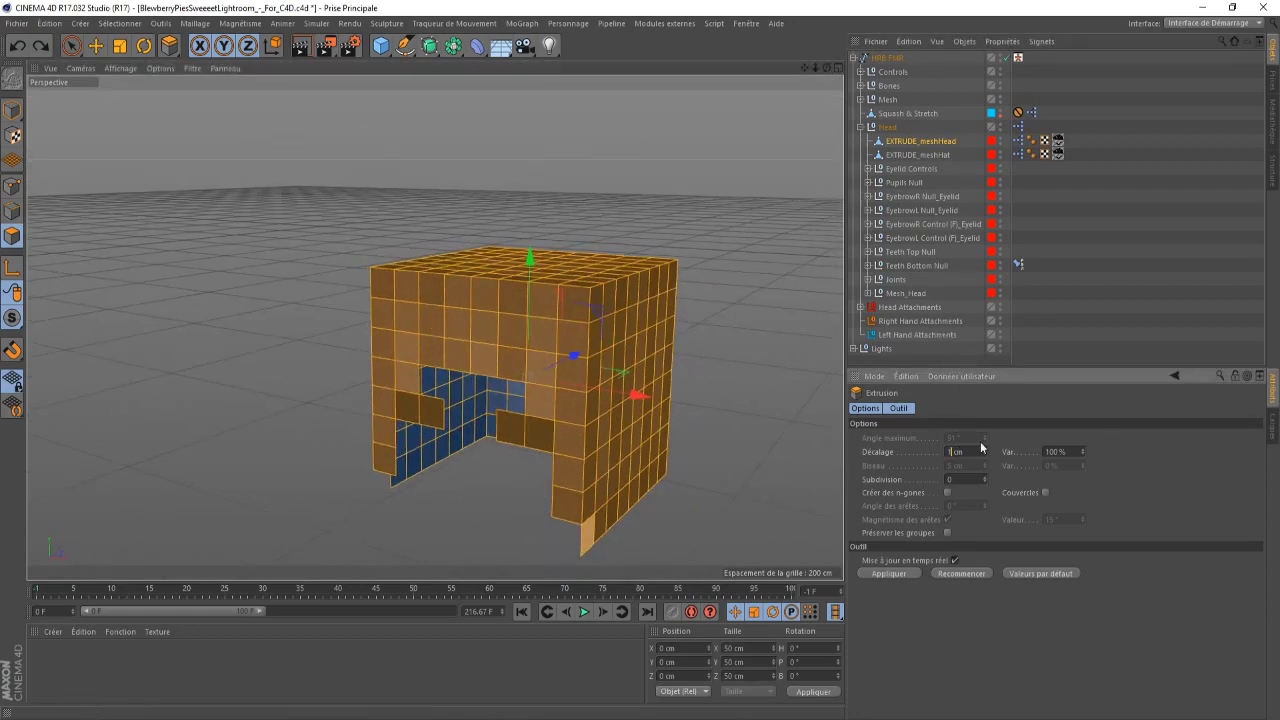
left_click(889, 573)
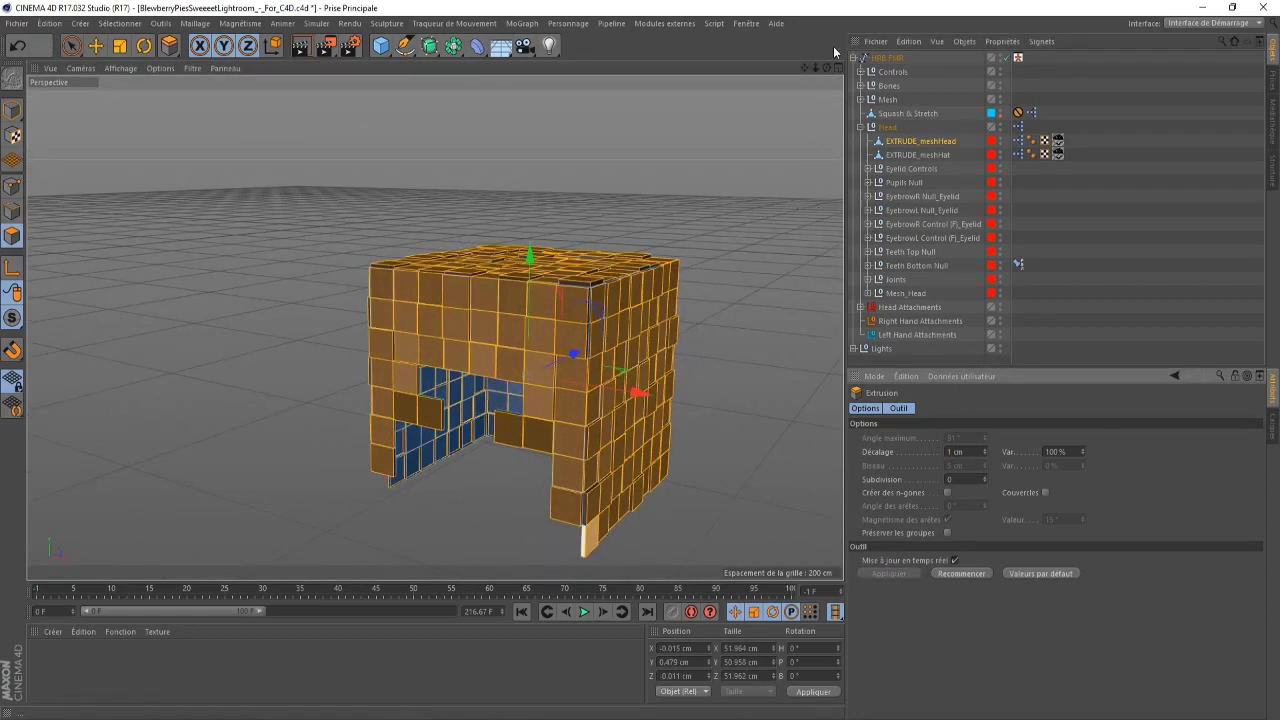
- Delete the leftover skin-coloured polygon on the side of the head beside the jaw, along with its exposed extruded wall
left_click_drag(435, 327, 574, 497, "alt")
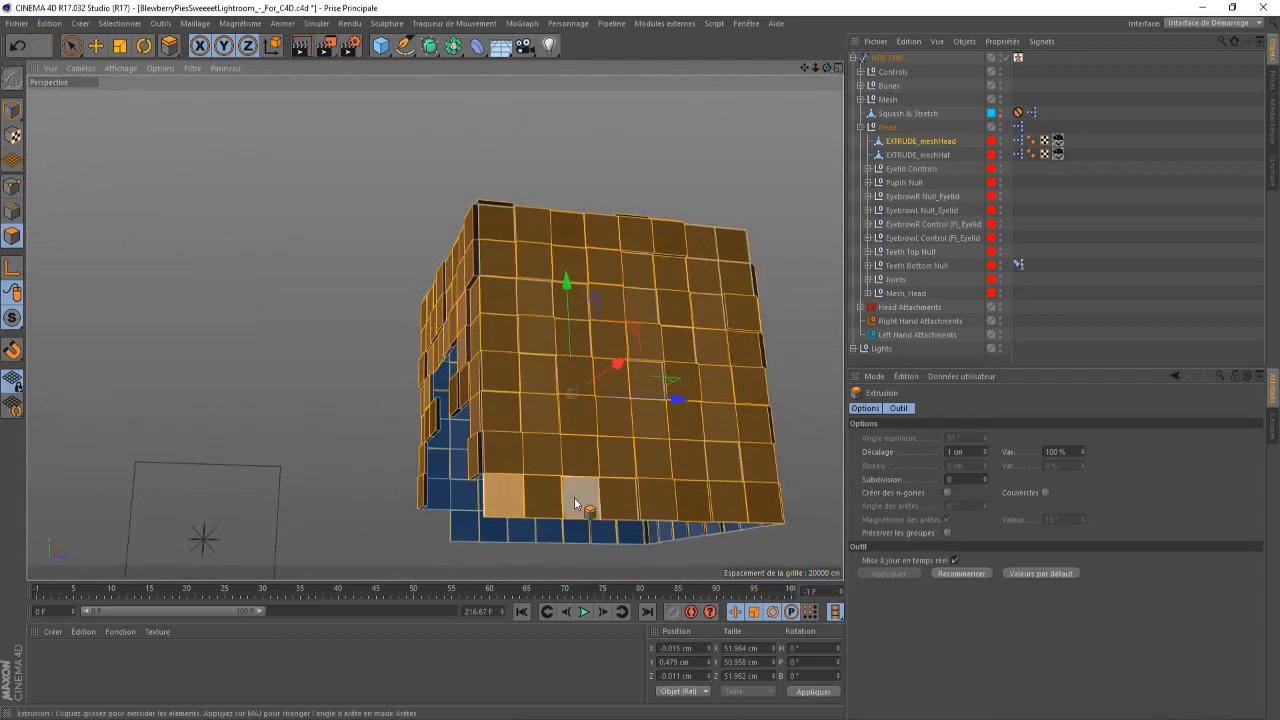
left_click(501, 495)
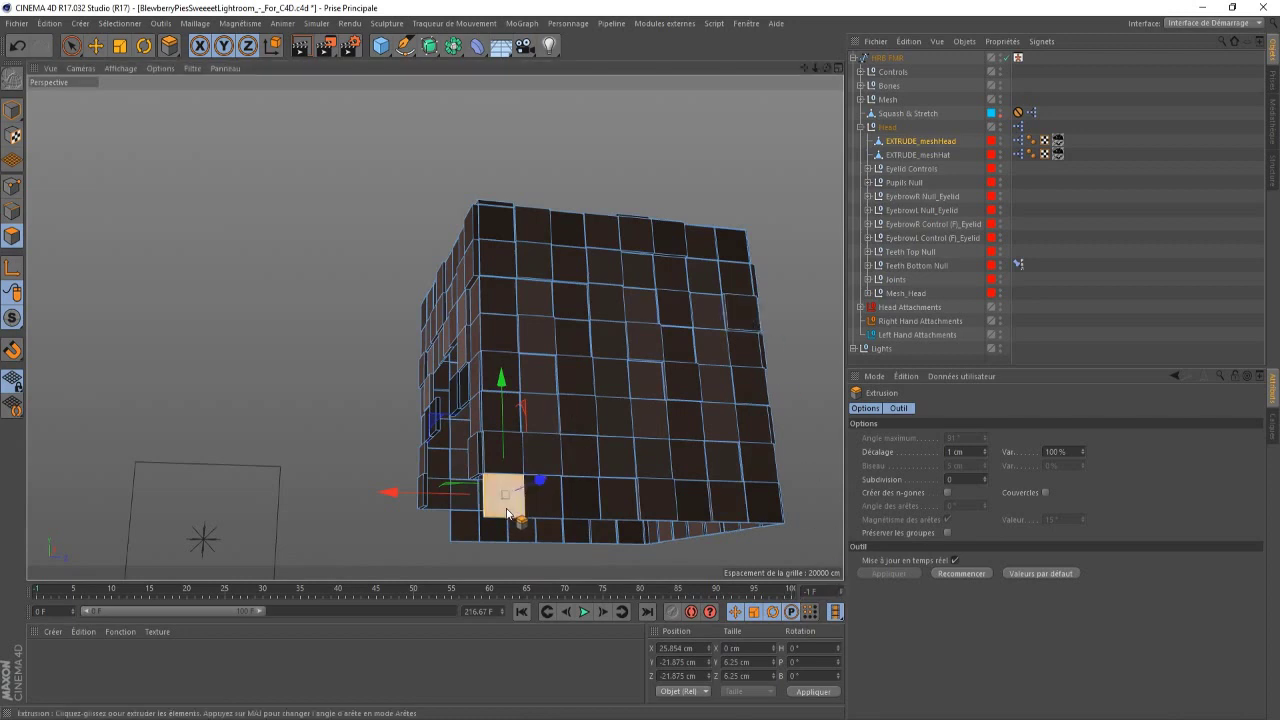
key("Delete")
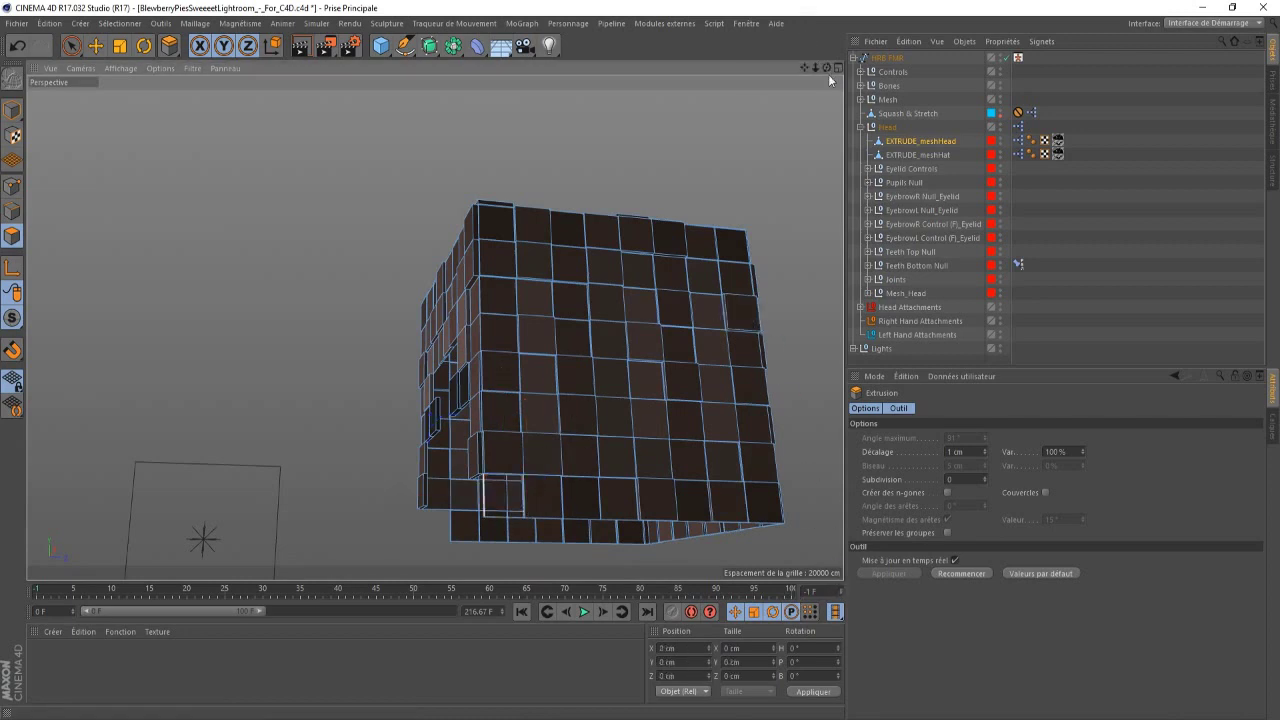
left_click_drag(827, 68, 797, 143)
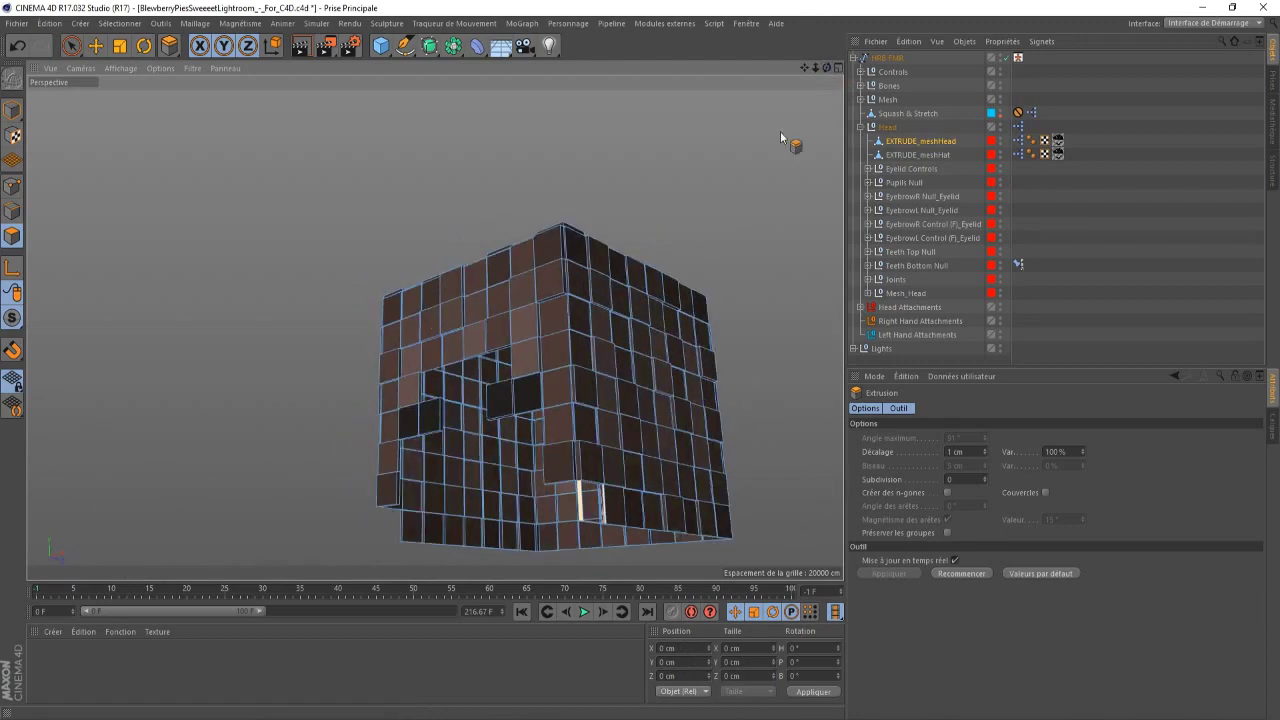
left_click(581, 503)
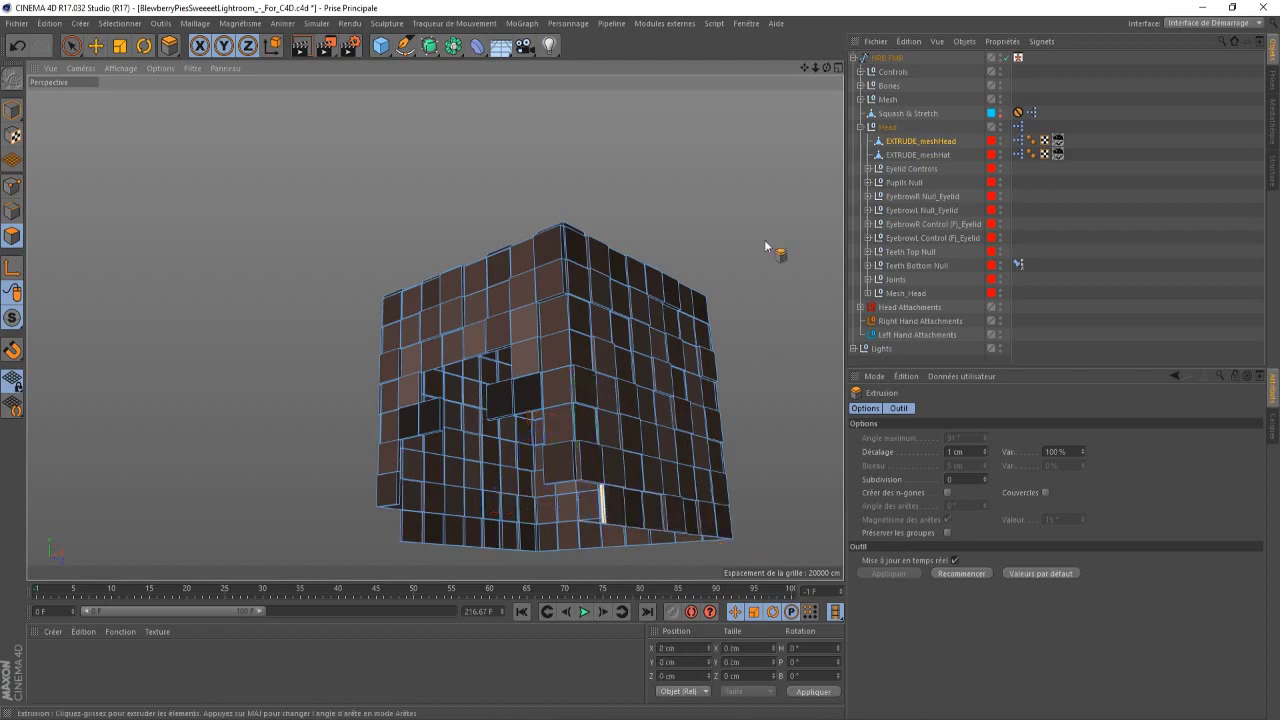
left_click_drag(826, 67, 788, 73)
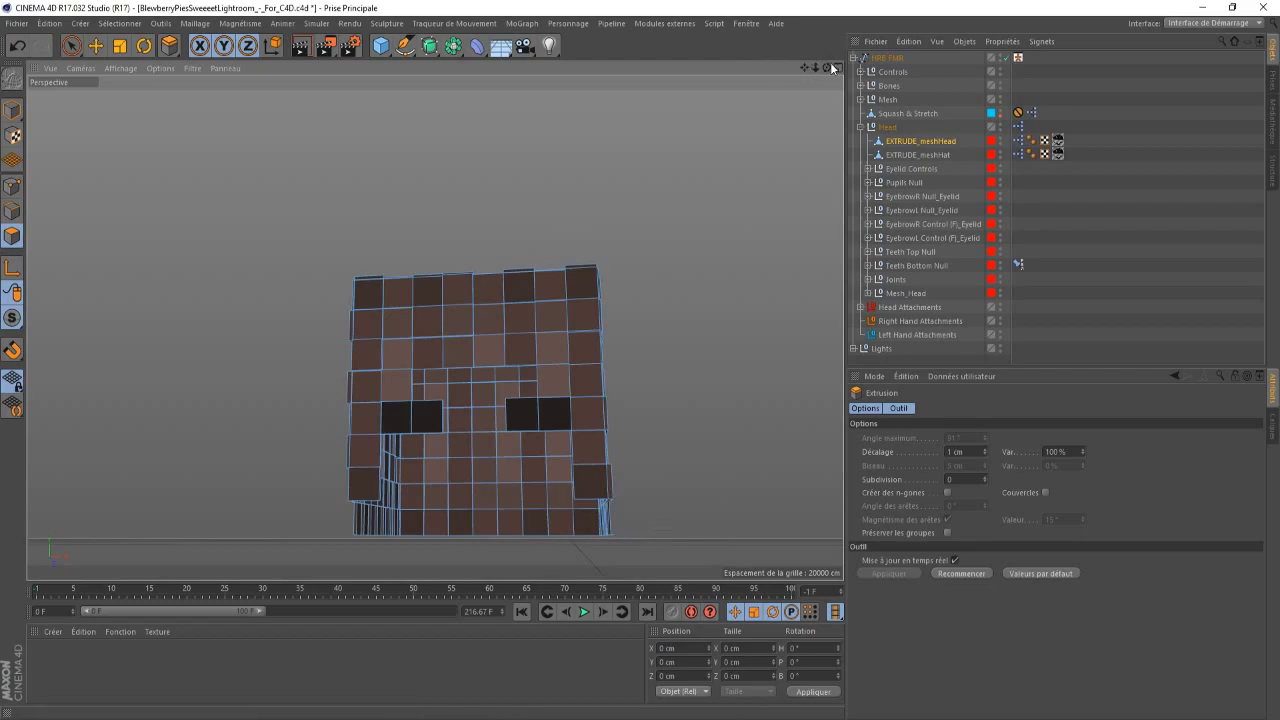
- Select the four dark eyebrow polygons and move them slightly forward, to about -25.9 cm in Z
mouse_move(832, 67)
left_mouse_down()
mouse_move(800, 95)
mouse_move(805, 110)
mouse_move(830, 70)
mouse_move(815, 85)
mouse_move(825, 100)
mouse_move(805, 66)
mouse_move(816, 78)
mouse_move(830, 68)
left_mouse_up()
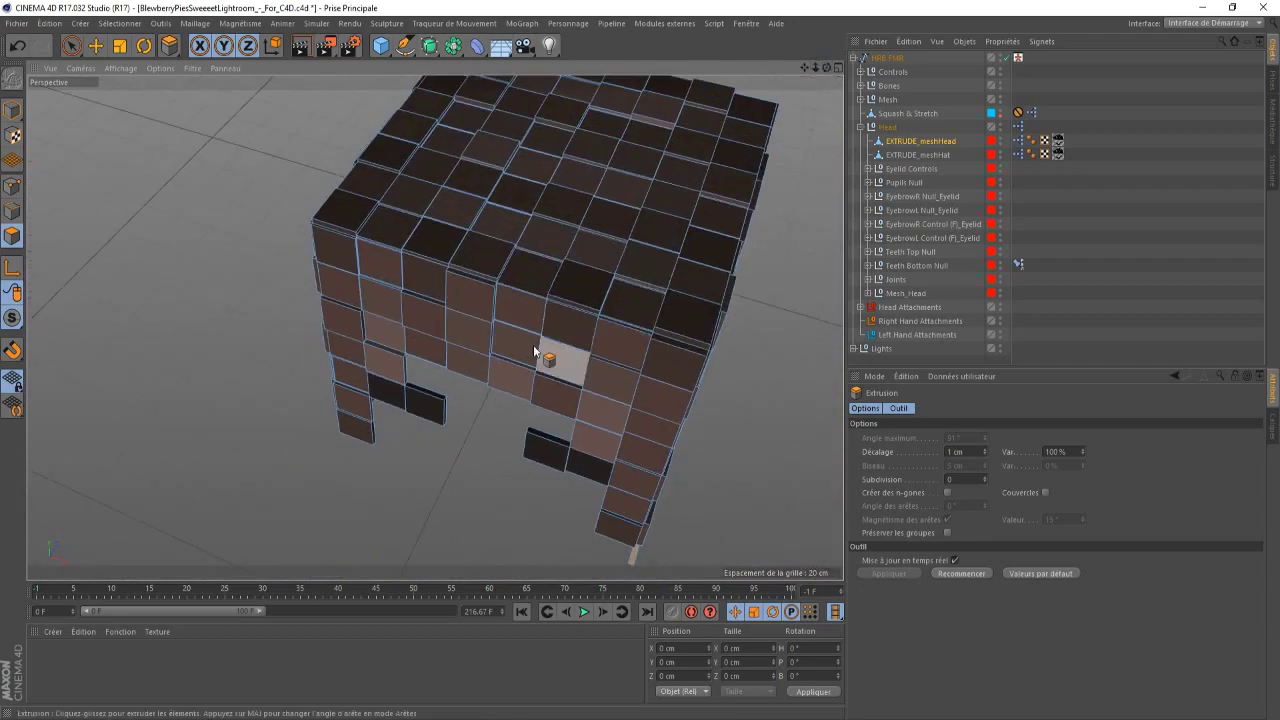
key("space")
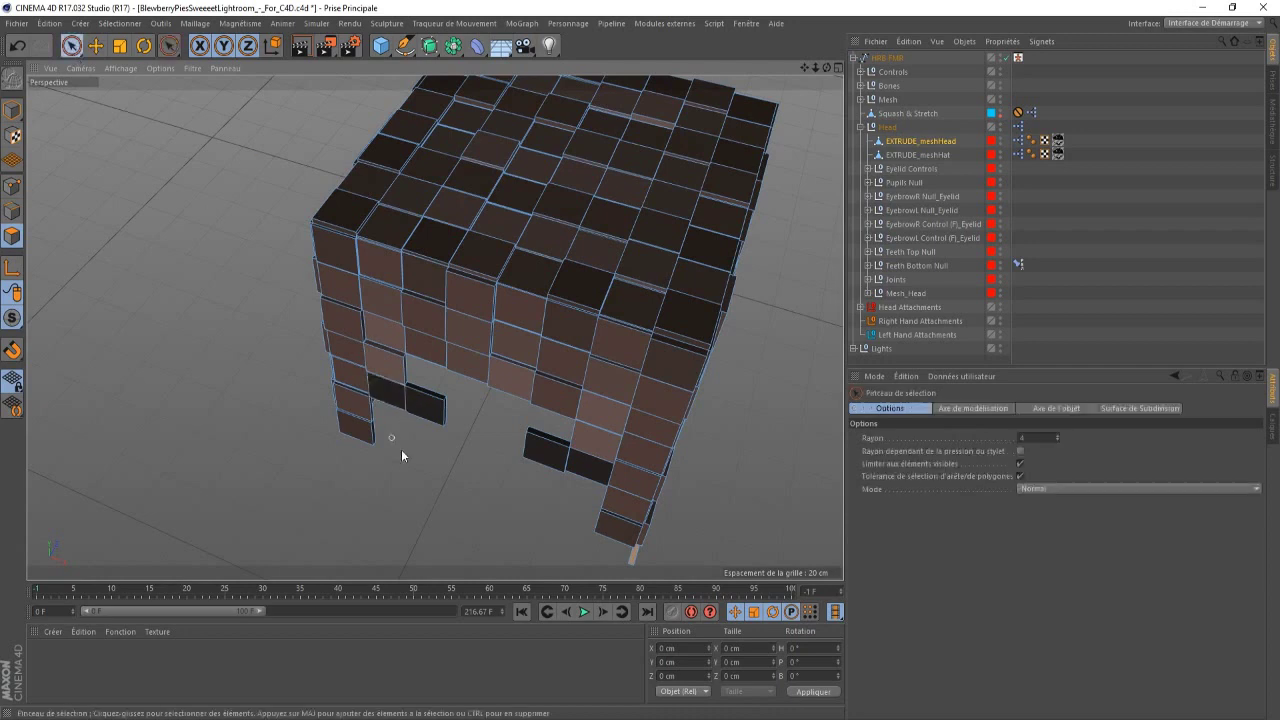
left_click_drag(400, 409, 414, 400)
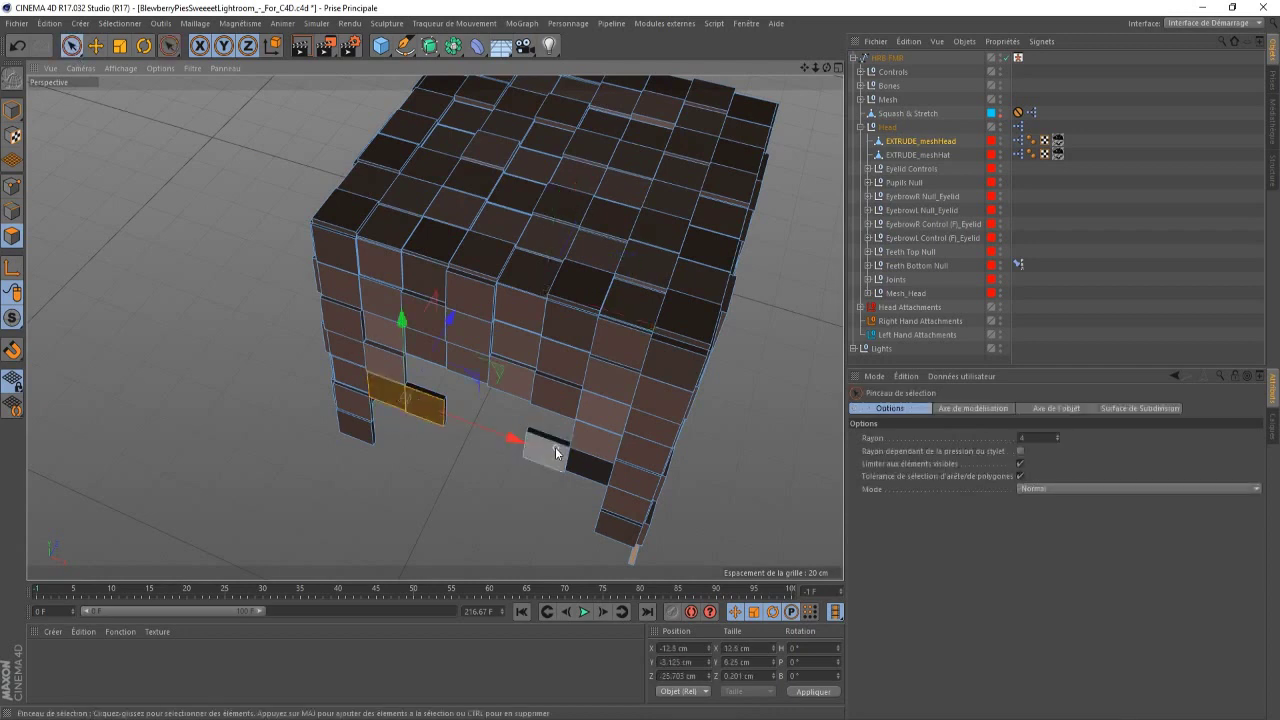
left_click_drag(555, 452, 586, 466)
left_click(411, 410, "shift")
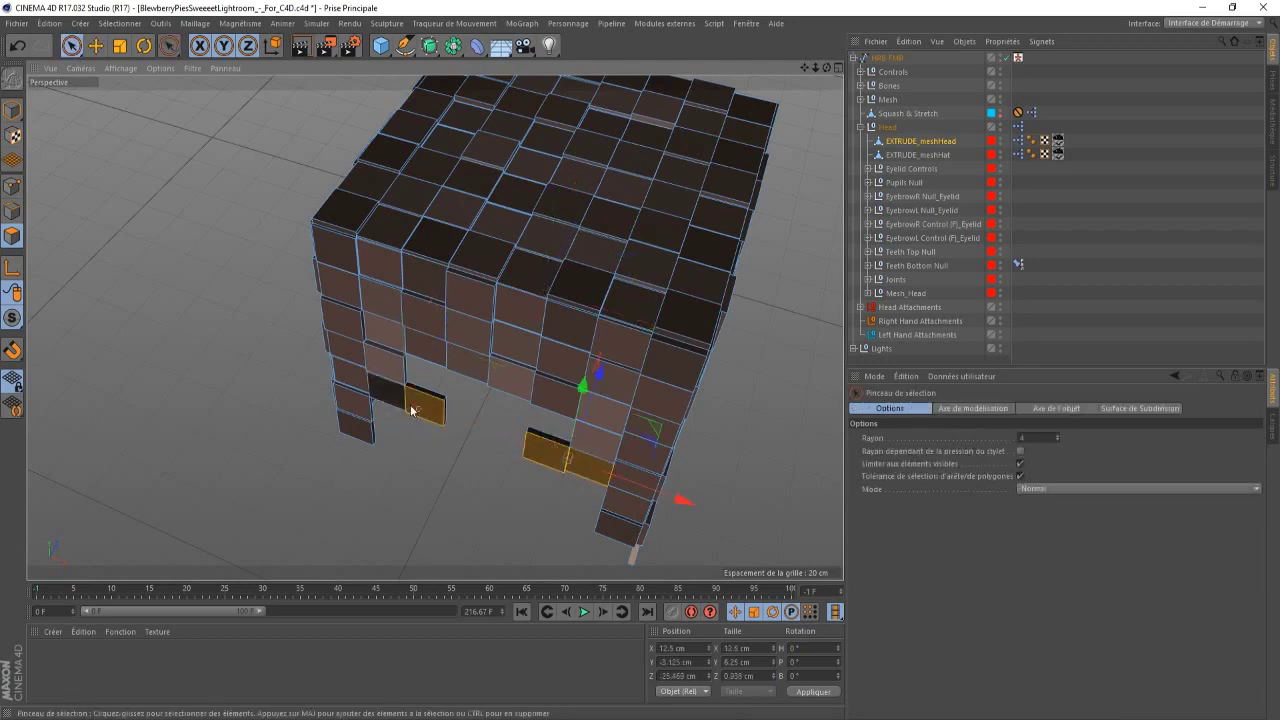
left_click(387, 393, "shift")
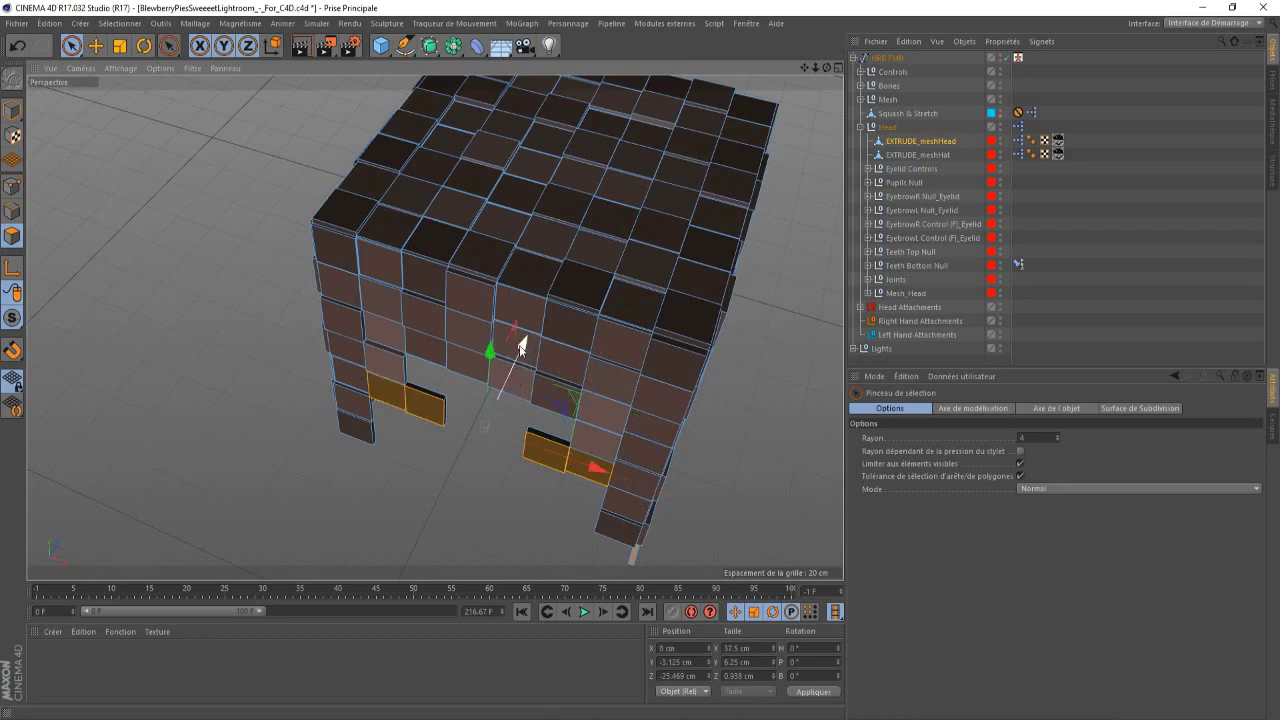
left_click_drag(521, 345, 520, 347)
left_click_drag(825, 70, 803, 67)
scroll(435, 327, "up", 8)
scroll(435, 327, "down", 2)
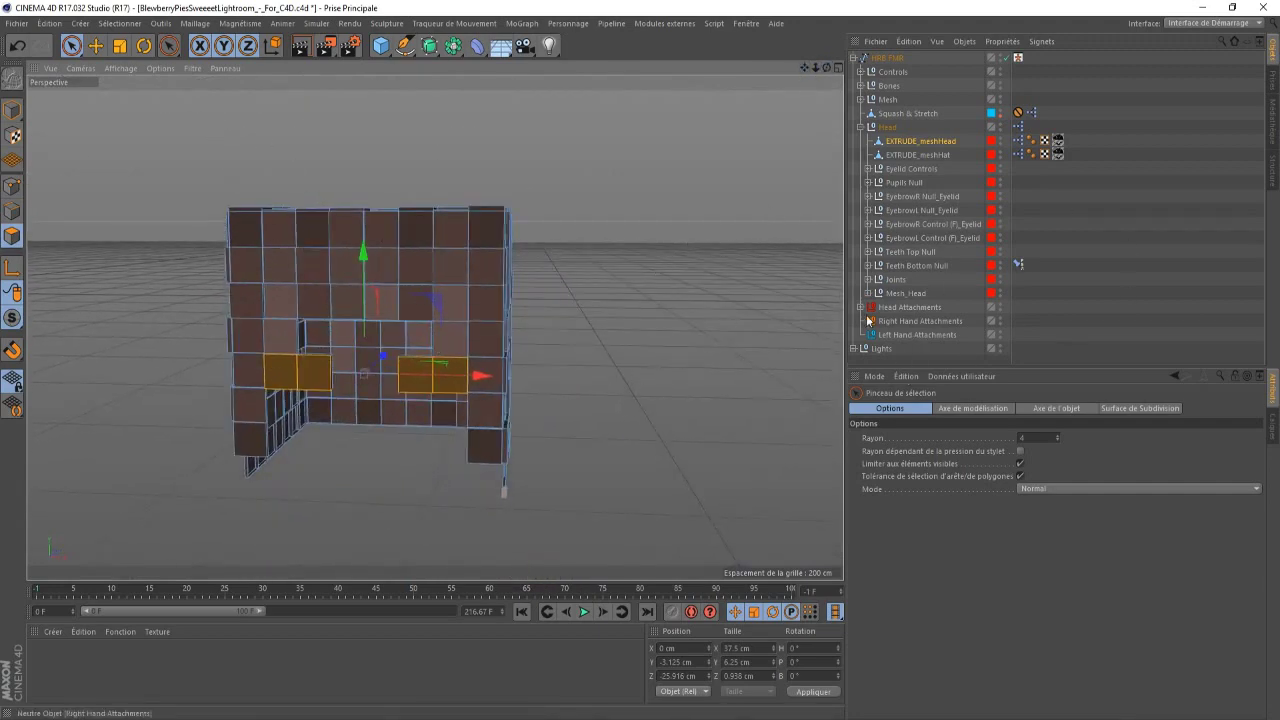
- Return to model mode and set EXTRUDE_meshHead's X position to 0 cm, placing the extruded hair over the character's head
left_click(12, 110)
left_click(97, 46)
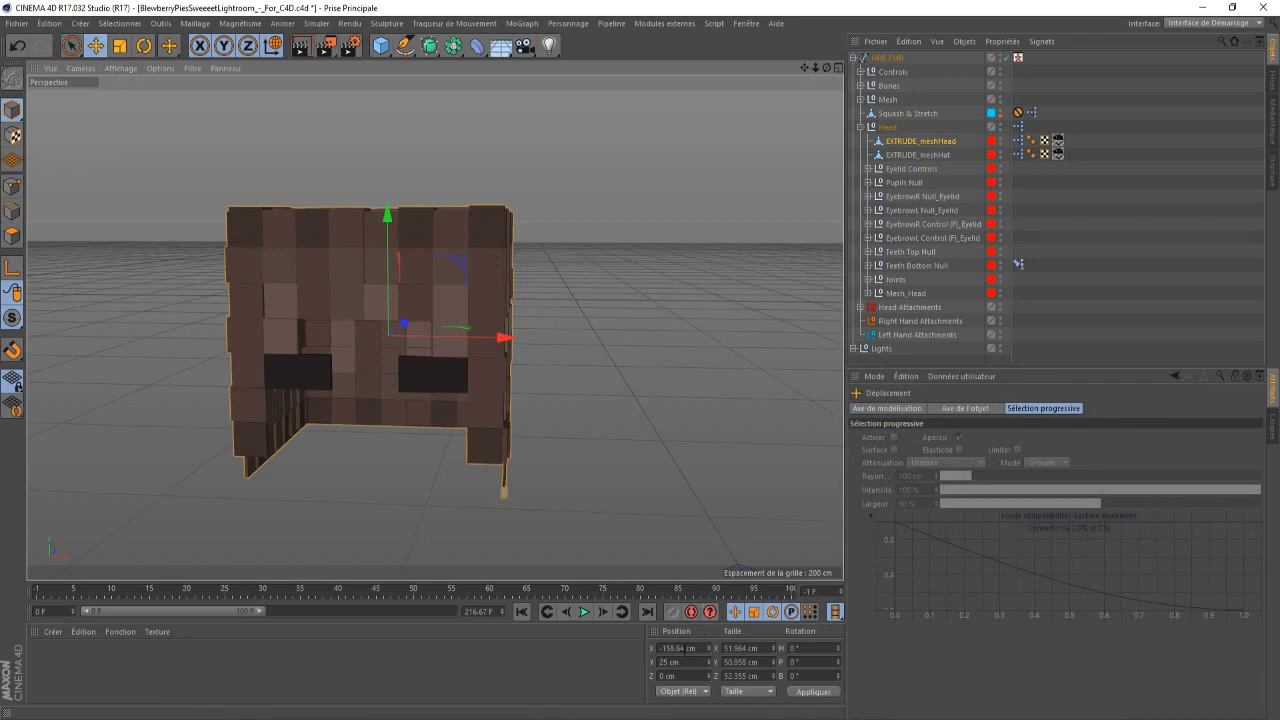
left_click(672, 648)
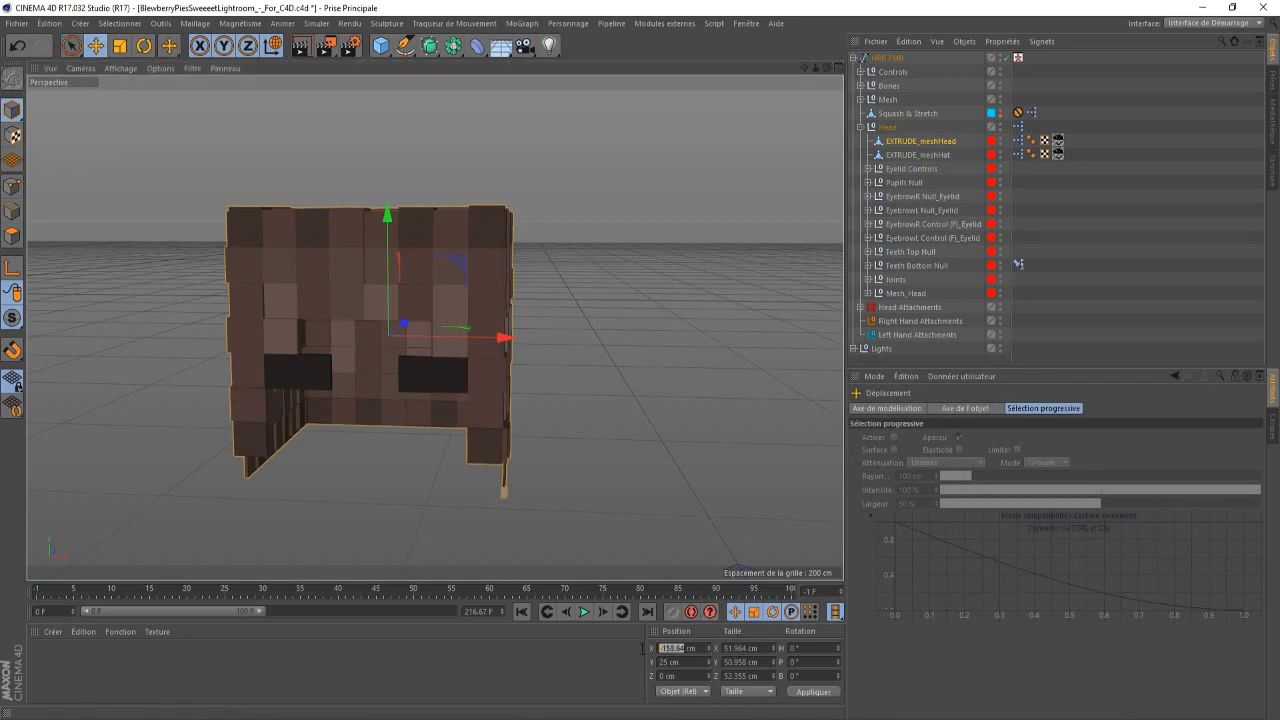
key("Return")
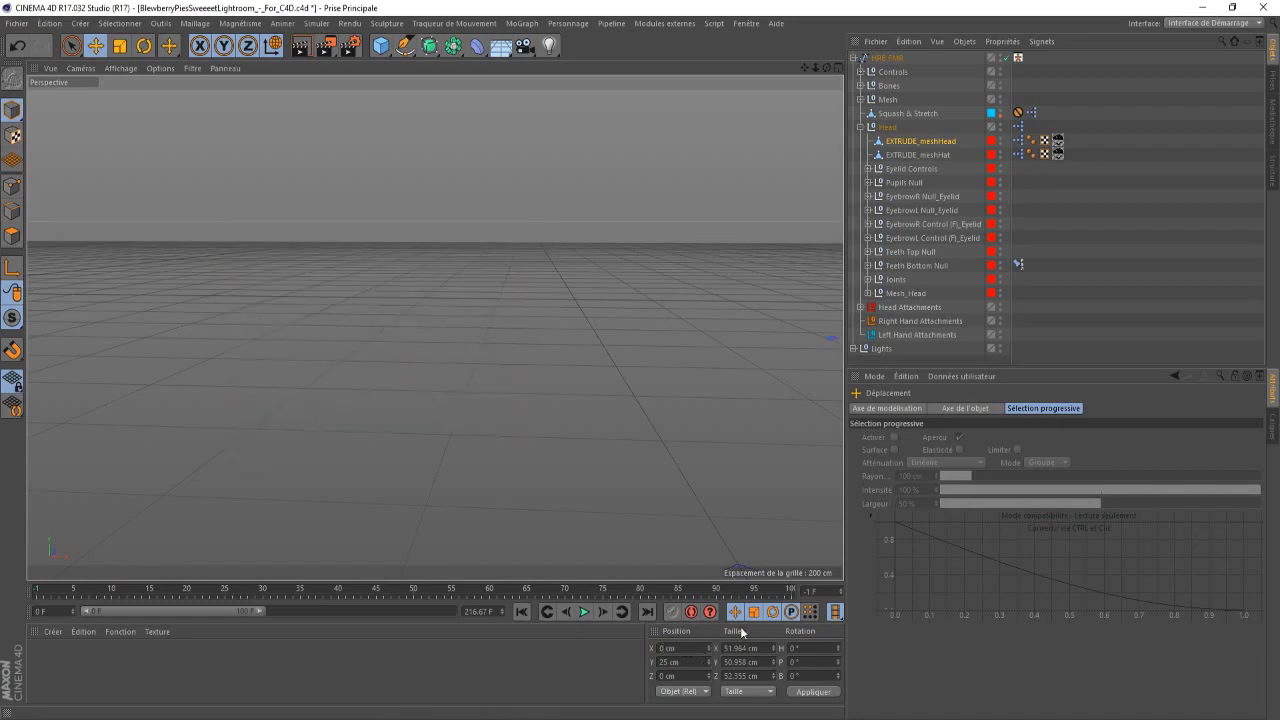
left_click_drag(805, 67, 739, 66)
key("o")
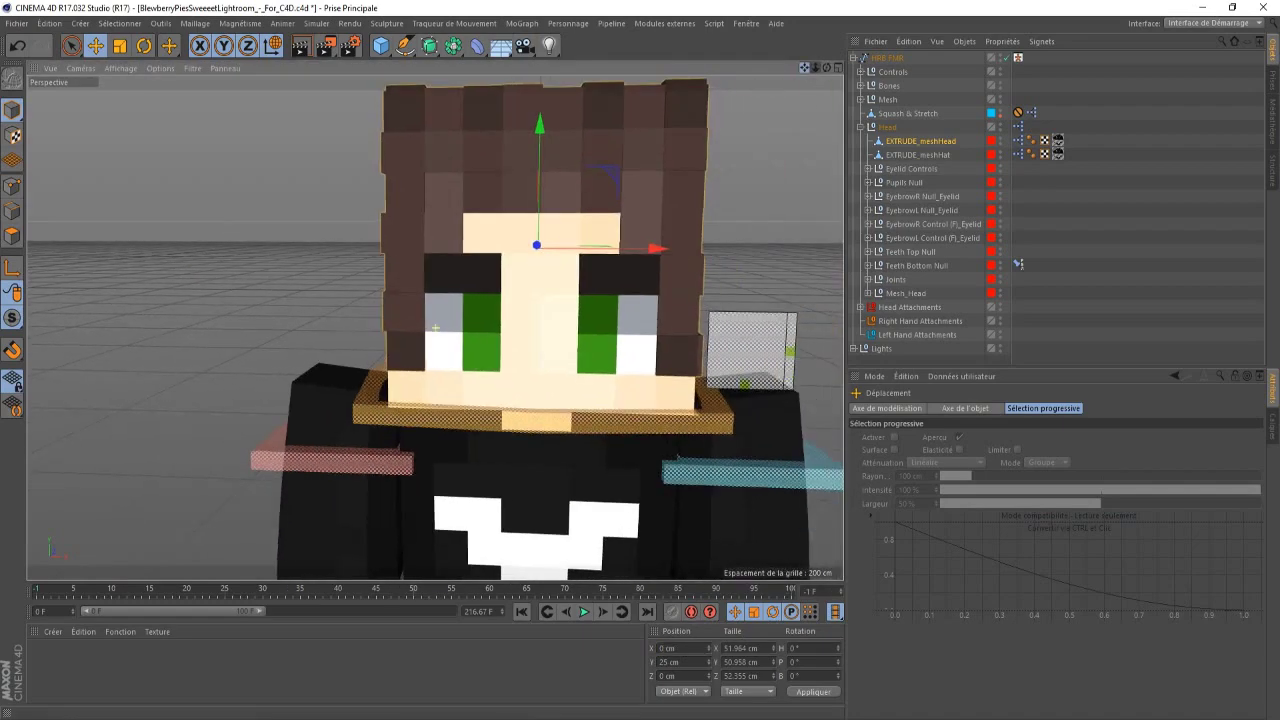
mouse_move(816, 68)
left_mouse_down()
mouse_move(760, 68)
mouse_move(827, 70)
mouse_move(785, 140)
mouse_move(740, 95)
mouse_move(827, 68)
left_mouse_up()
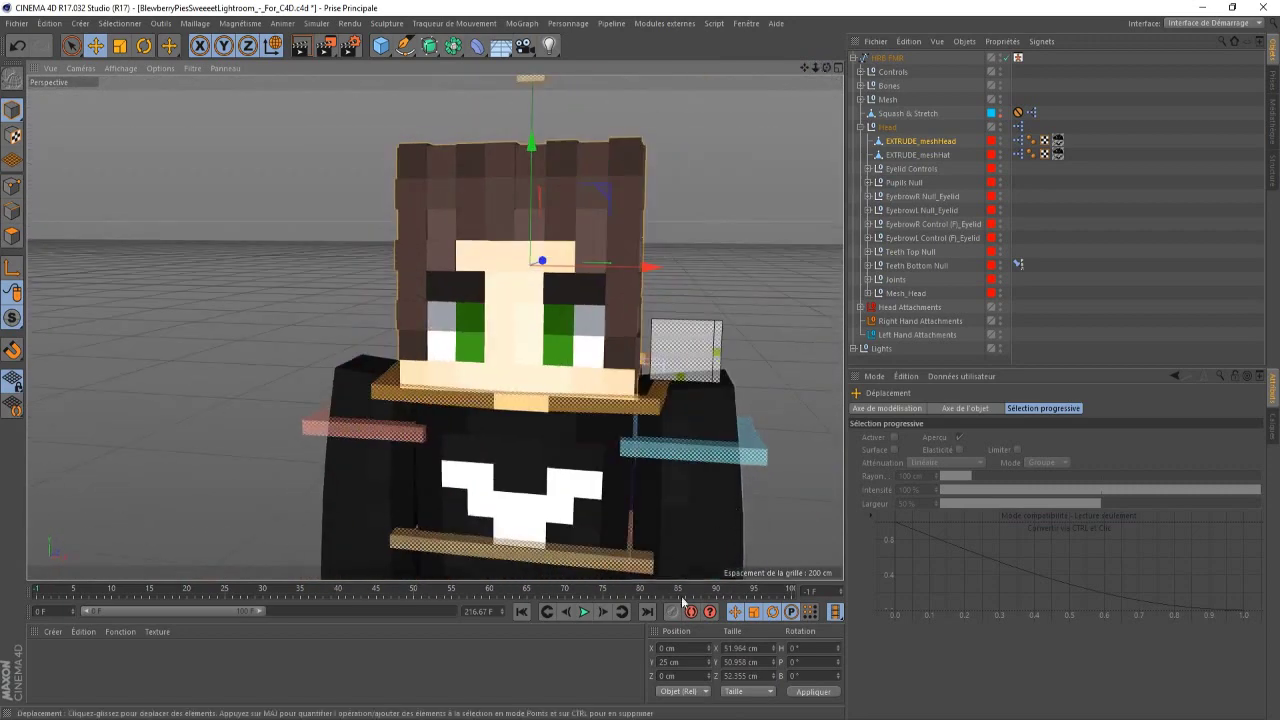
left_click_drag(652, 268, 481, 282)
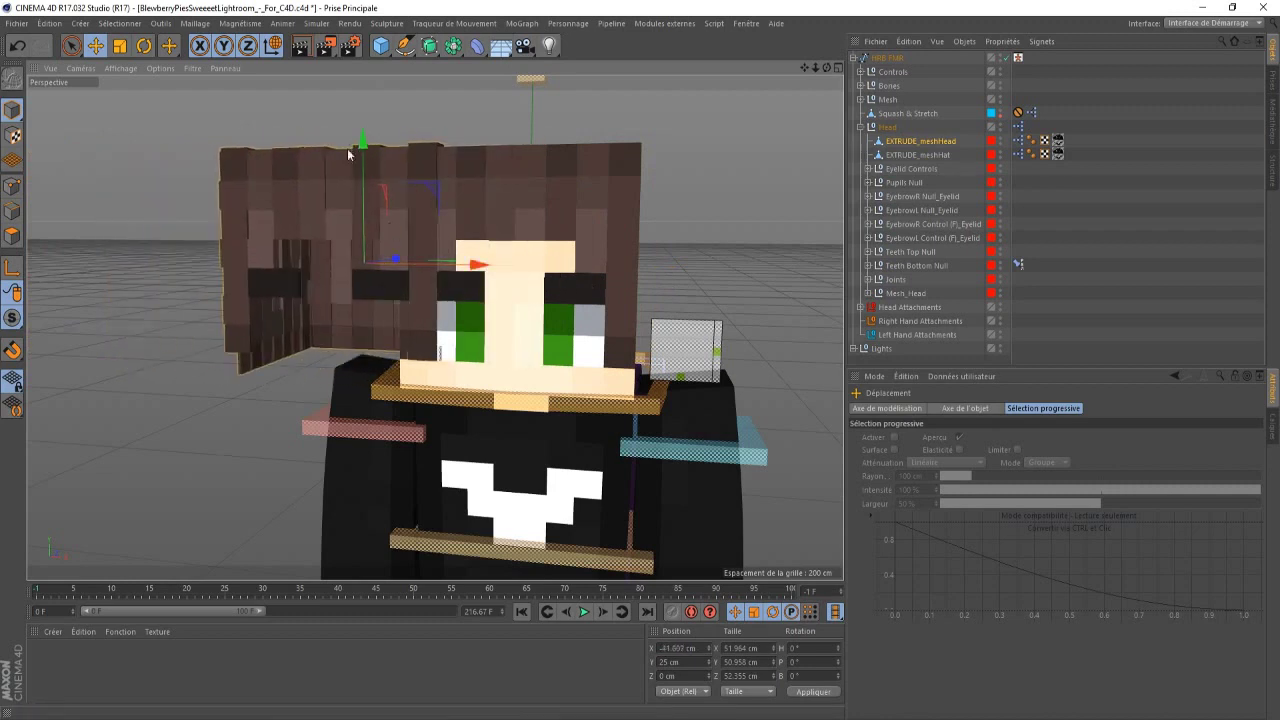
mouse_move(362, 141)
left_mouse_down()
mouse_move(363, 103)
mouse_move(370, 130)
left_mouse_up()
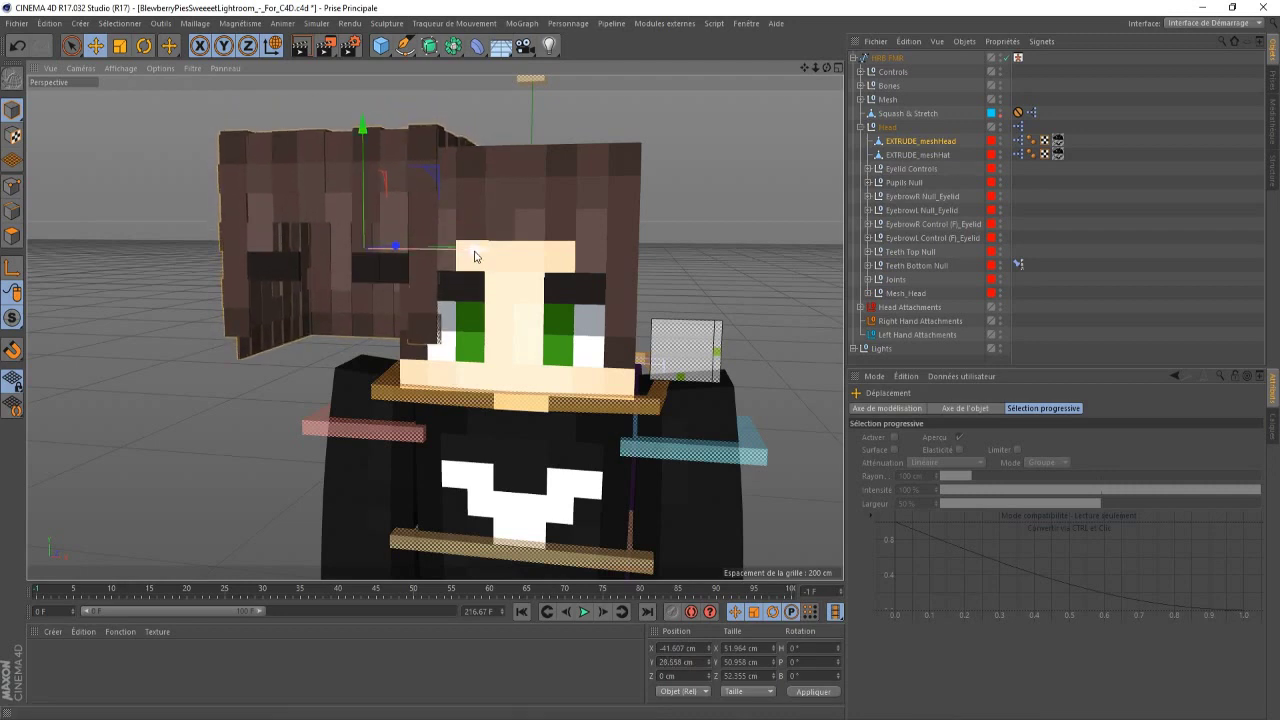
left_click_drag(464, 250, 420, 257)
key("ctrl+z")
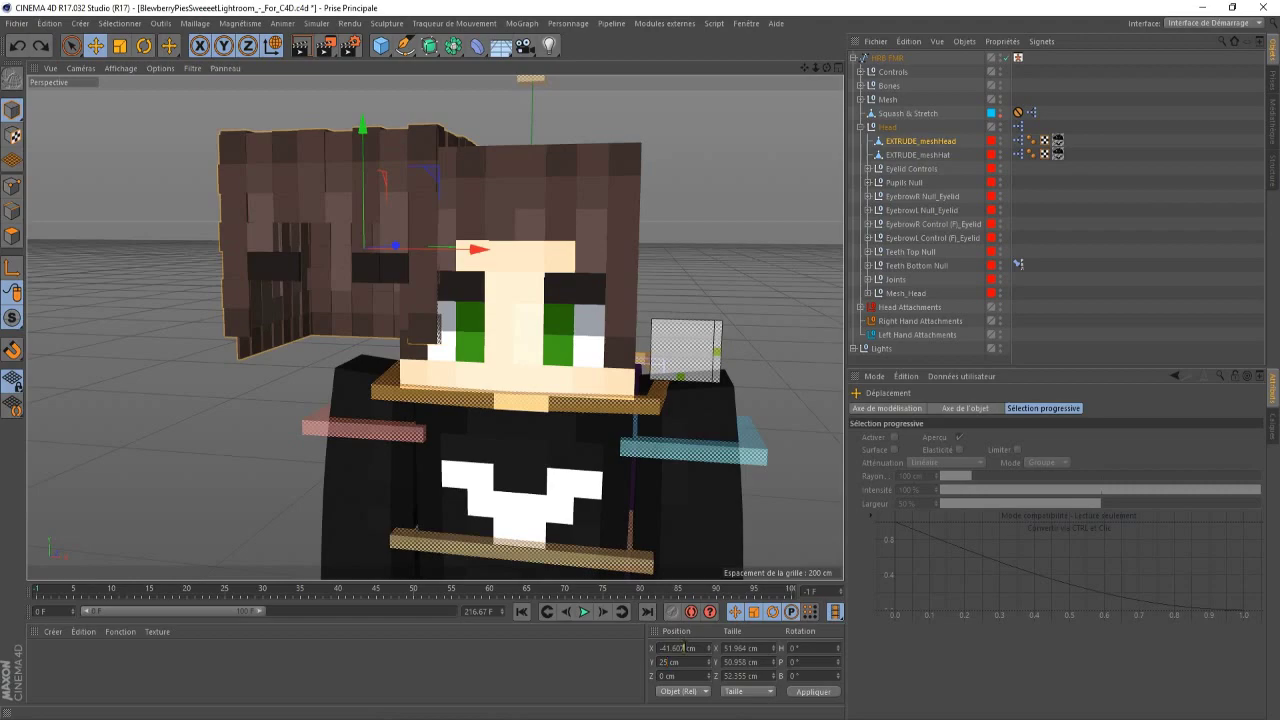
key("Return")
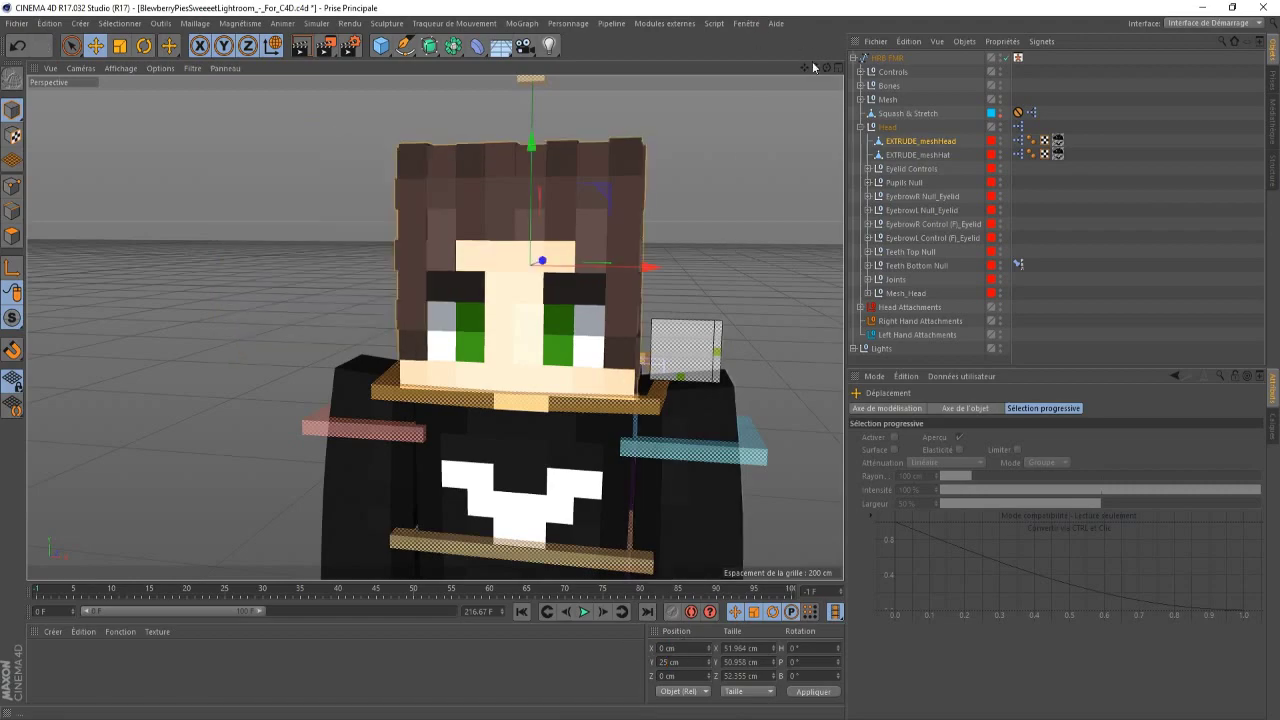
- Select EXTRUDE_meshHat, switch to polygon mode and select all green polygons on its front face with the Live Selection tool
left_click_drag(827, 67, 786, 129)
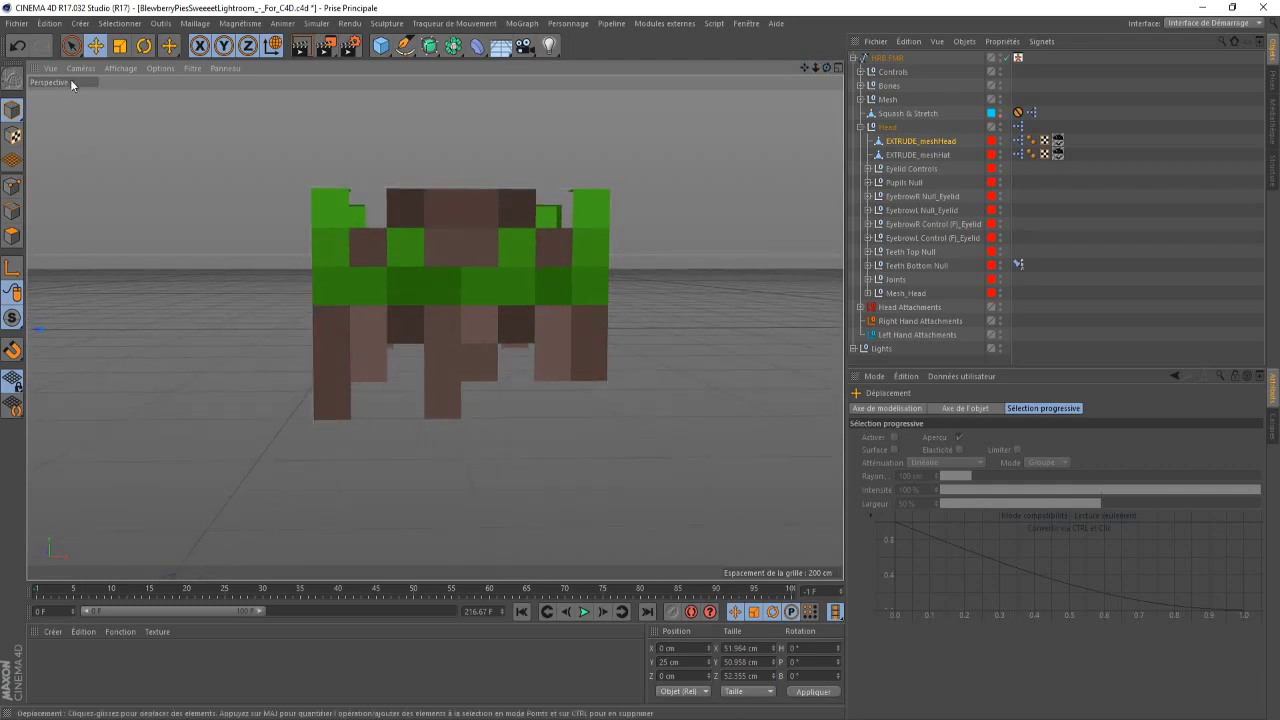
left_click(375, 259)
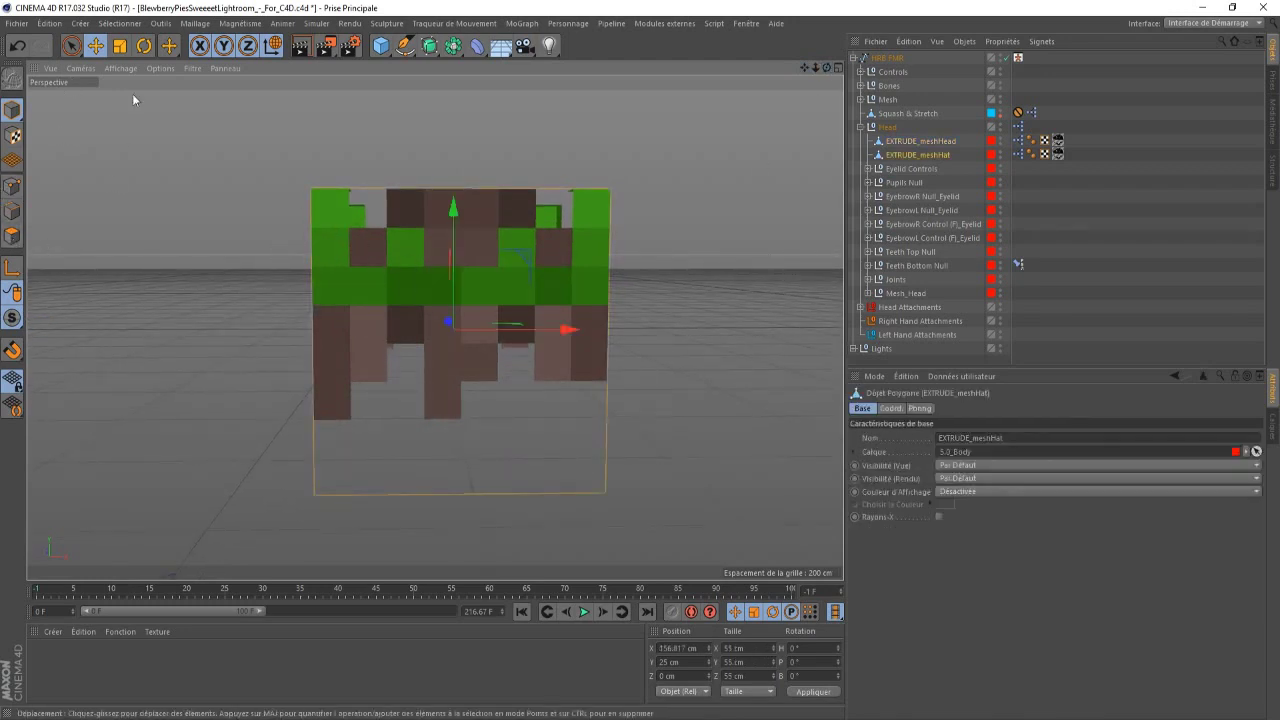
left_click(13, 236)
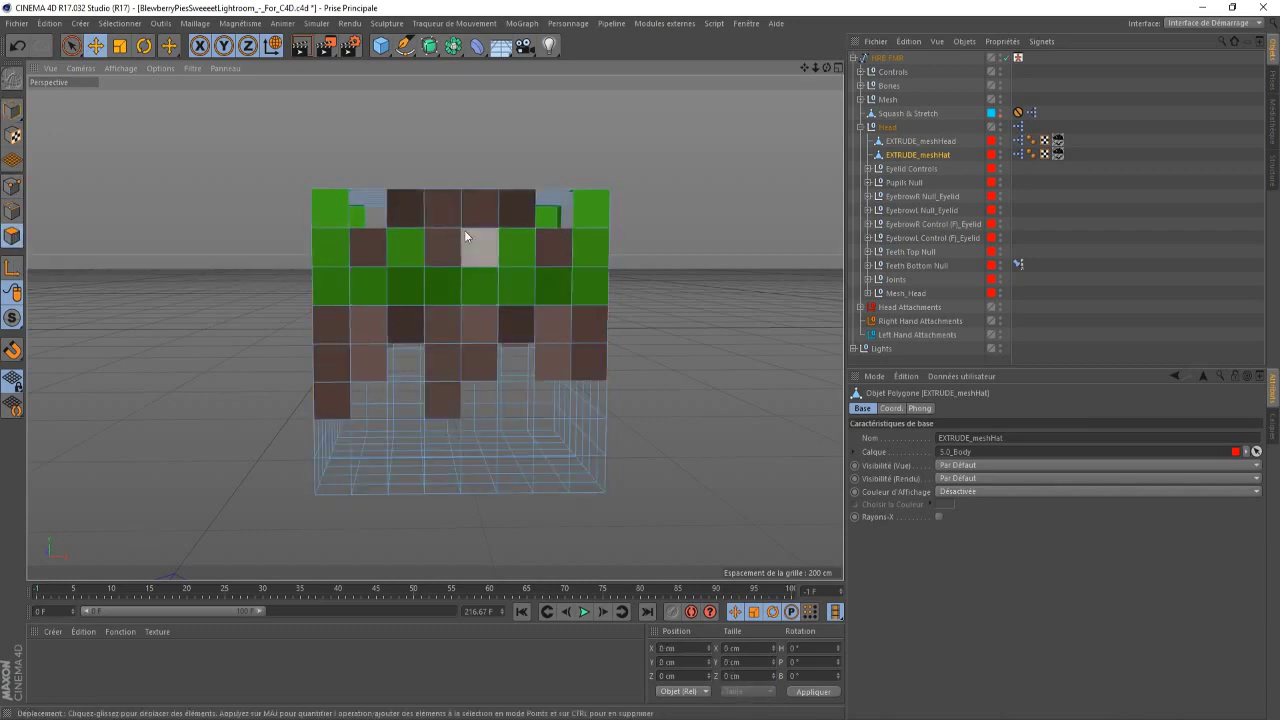
left_click(78, 46)
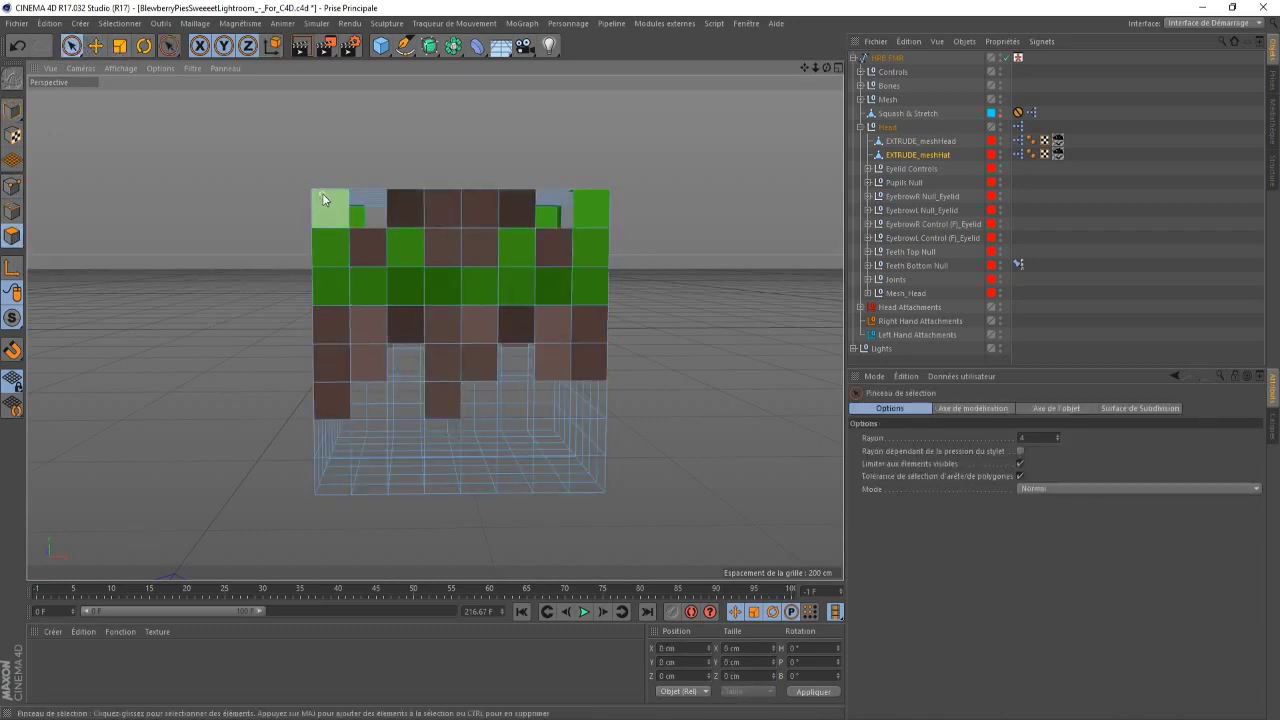
left_click_drag(334, 217, 334, 248)
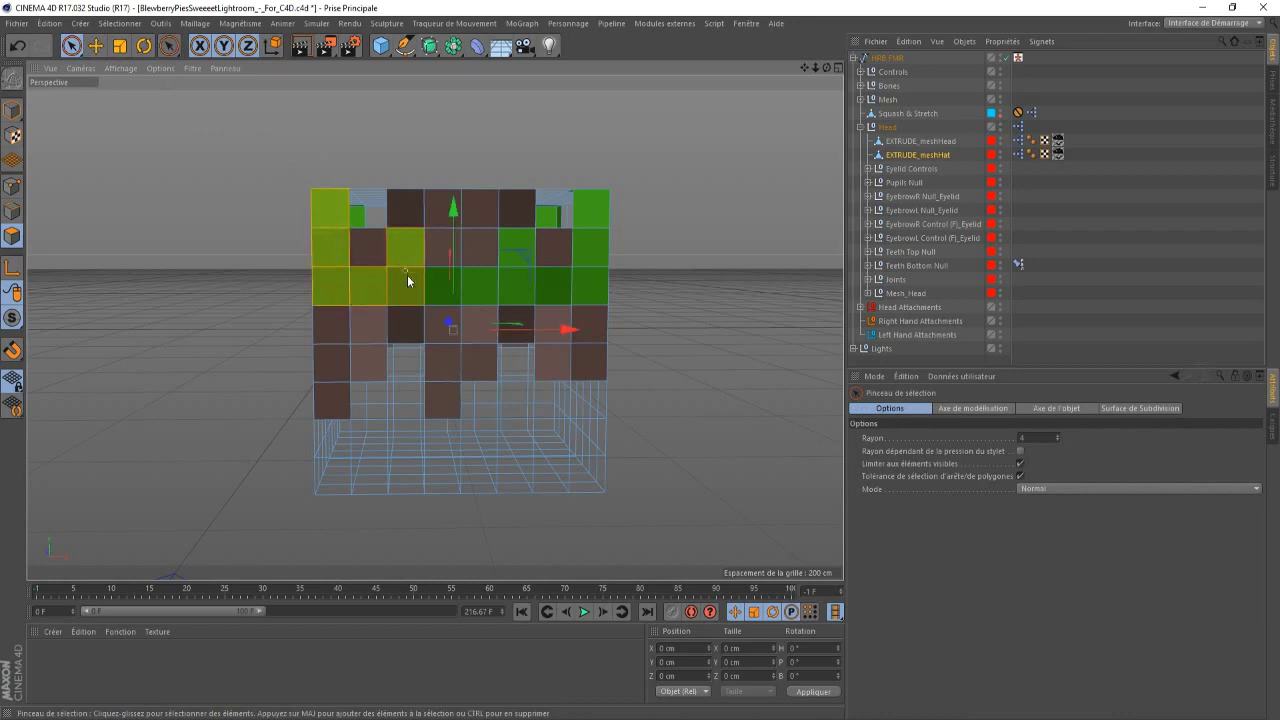
mouse_move(550, 290)
left_mouse_down()
mouse_move(600, 224)
mouse_move(596, 207)
left_mouse_up()
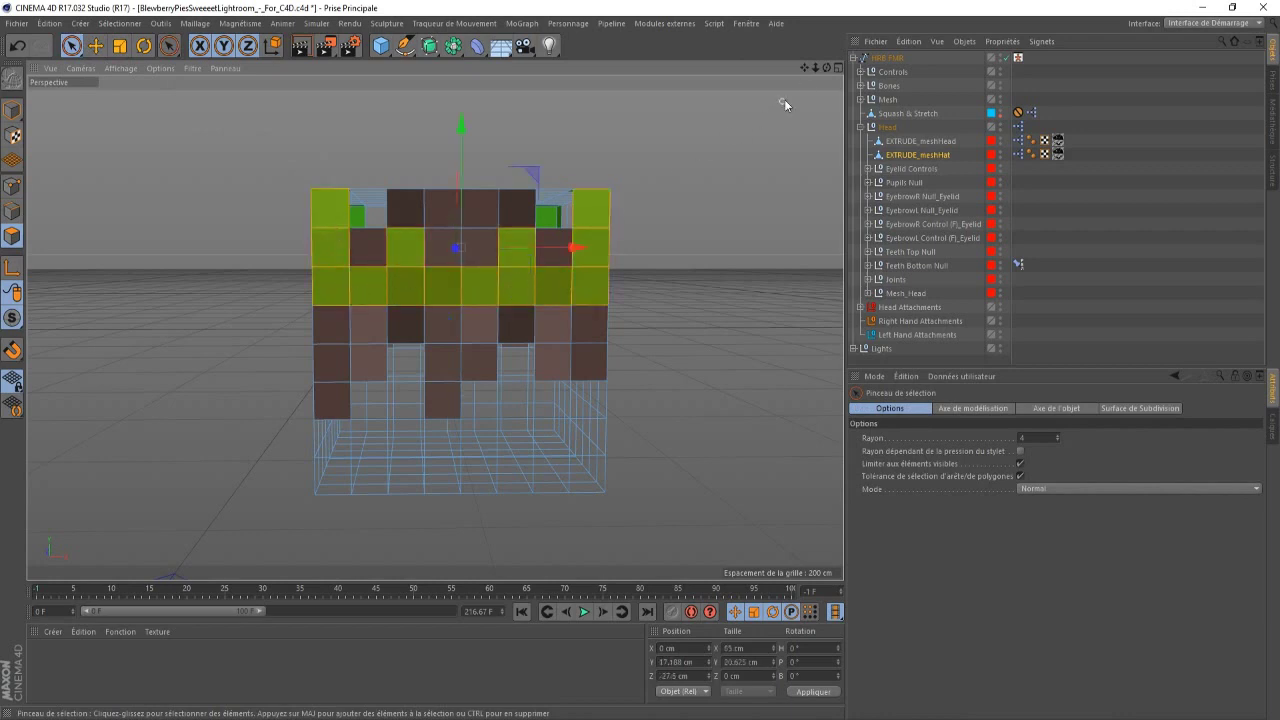
- Add the two green top polygons at the front corners and all green polygons on one adjoining side of the hat to the selection
left_click_drag(826, 68, 789, 122)
left_click(614, 223, "shift")
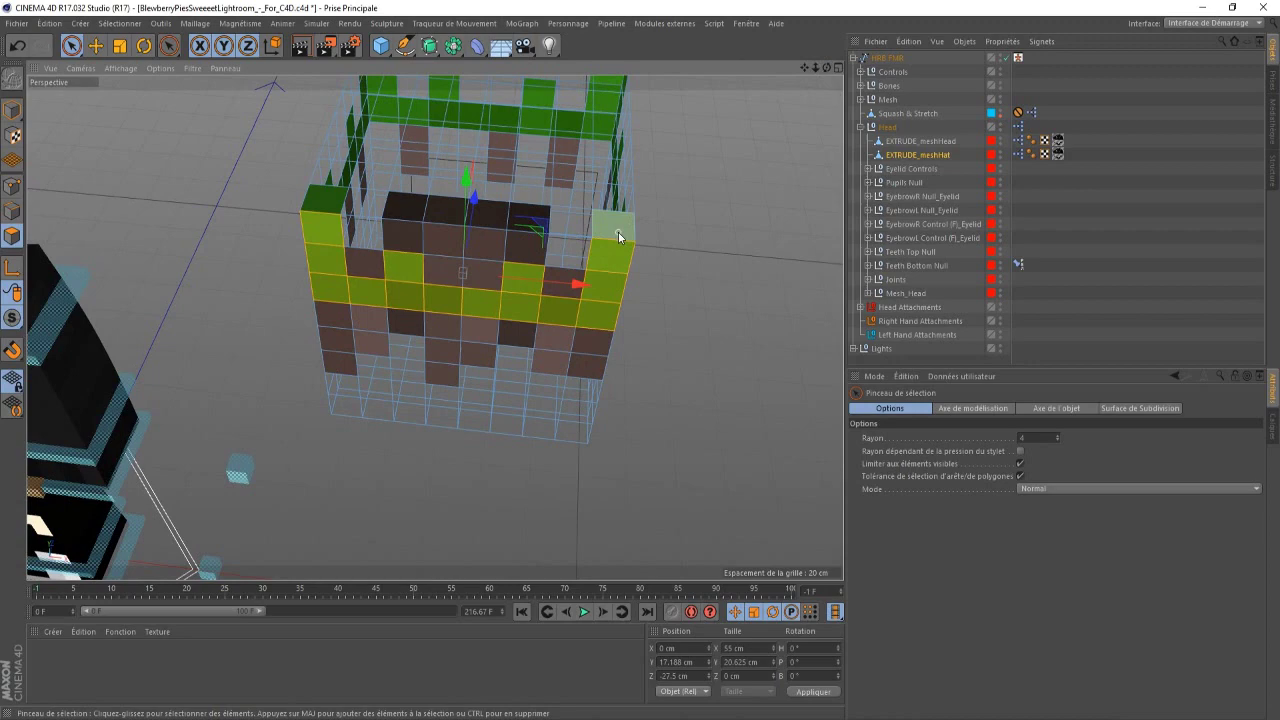
left_click(312, 200, "shift")
left_click_drag(822, 67, 794, 85)
mouse_move(456, 188)
left_mouse_down()
mouse_move(468, 191)
mouse_move(455, 249)
mouse_move(616, 280)
mouse_move(682, 255)
left_mouse_up()
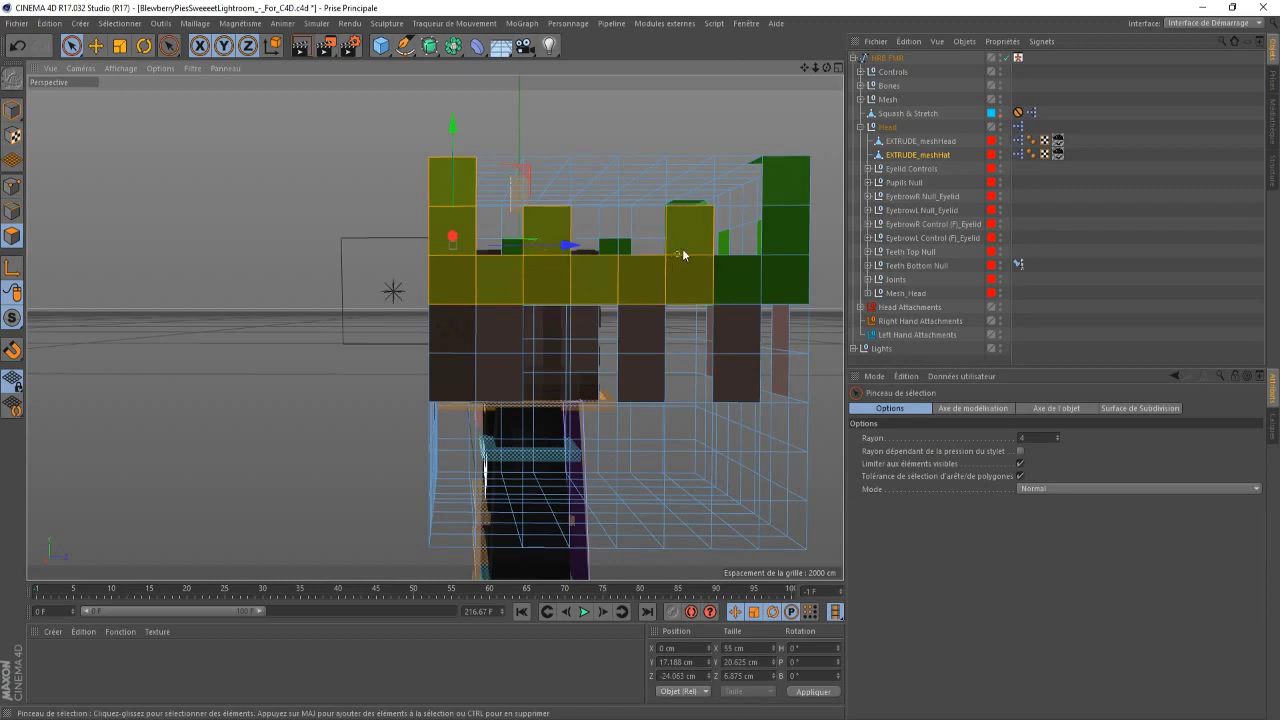
left_click_drag(793, 185, 800, 172)
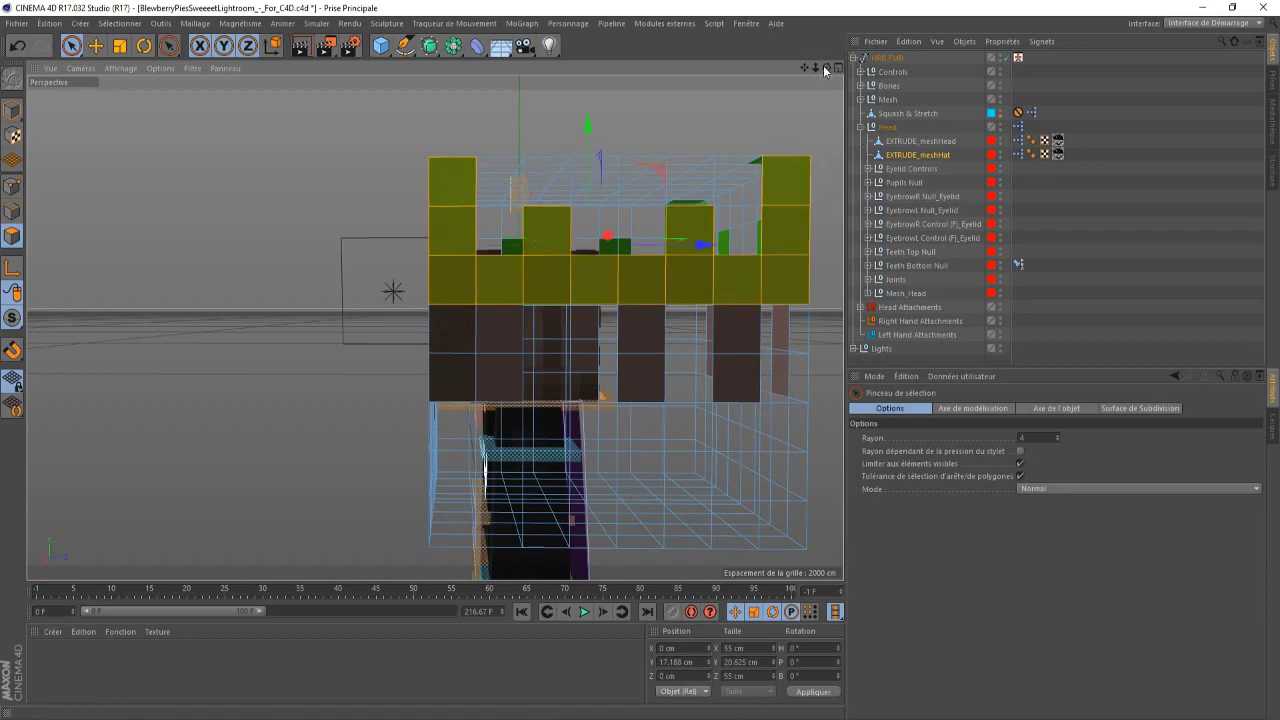
- Extend the green polygon selection to the hat's back face and its top corners, reselecting any green side polygons that get dropped
left_click_drag(824, 67, 770, 110)
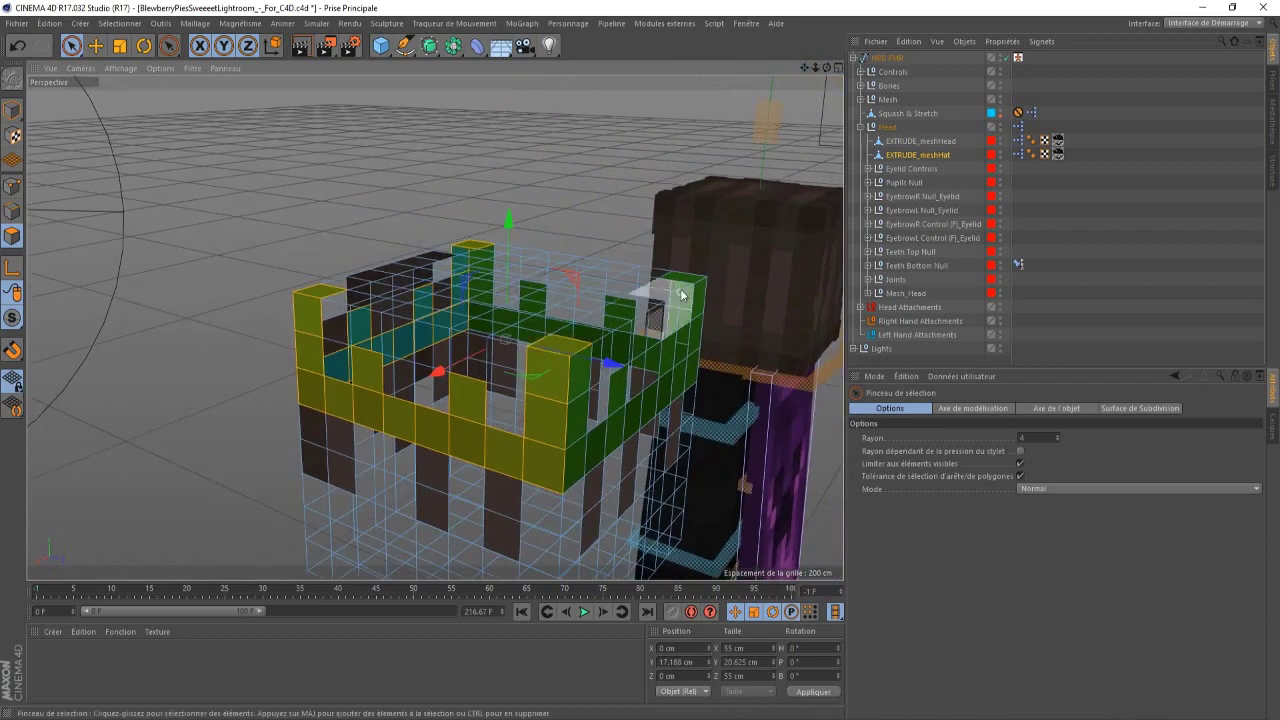
left_click(686, 285)
mouse_move(700, 297)
left_mouse_down()
mouse_move(688, 370)
mouse_move(645, 412)
mouse_move(585, 445)
mouse_move(574, 360)
mouse_move(553, 418)
left_mouse_up()
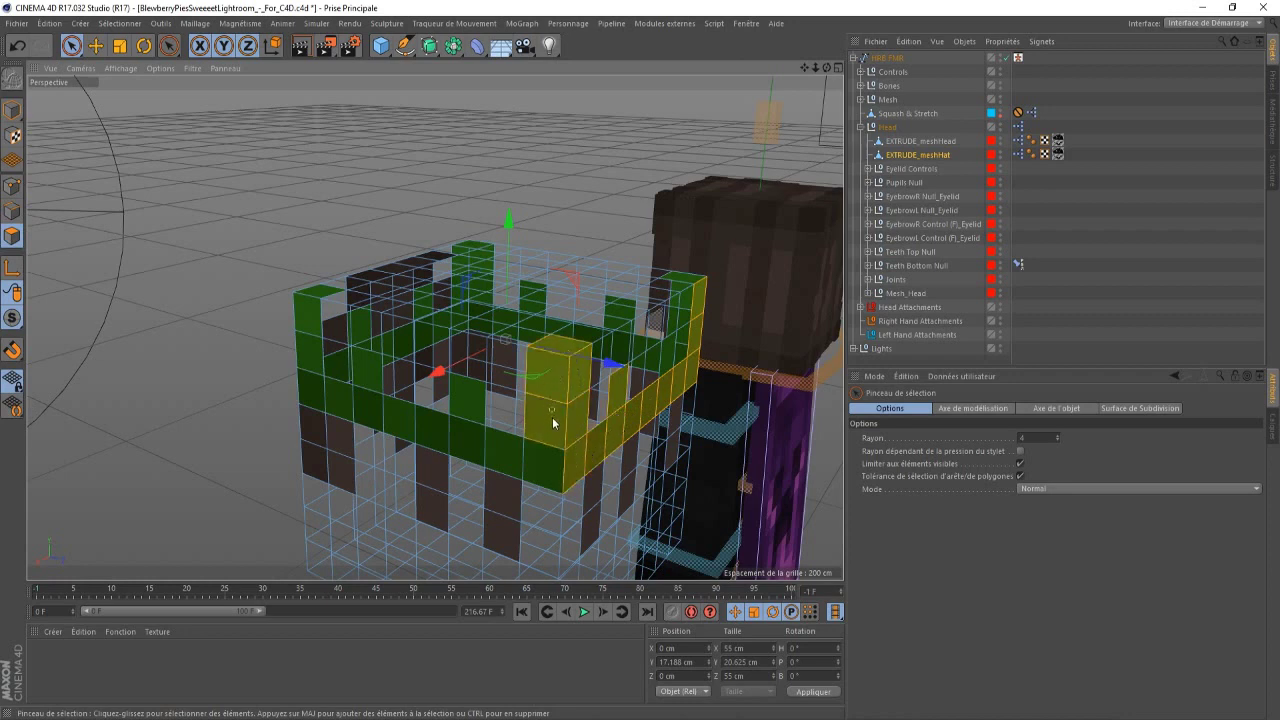
mouse_move(453, 409)
left_mouse_down()
mouse_move(409, 430)
mouse_move(367, 390)
mouse_move(304, 379)
mouse_move(313, 307)
mouse_move(332, 298)
left_mouse_up()
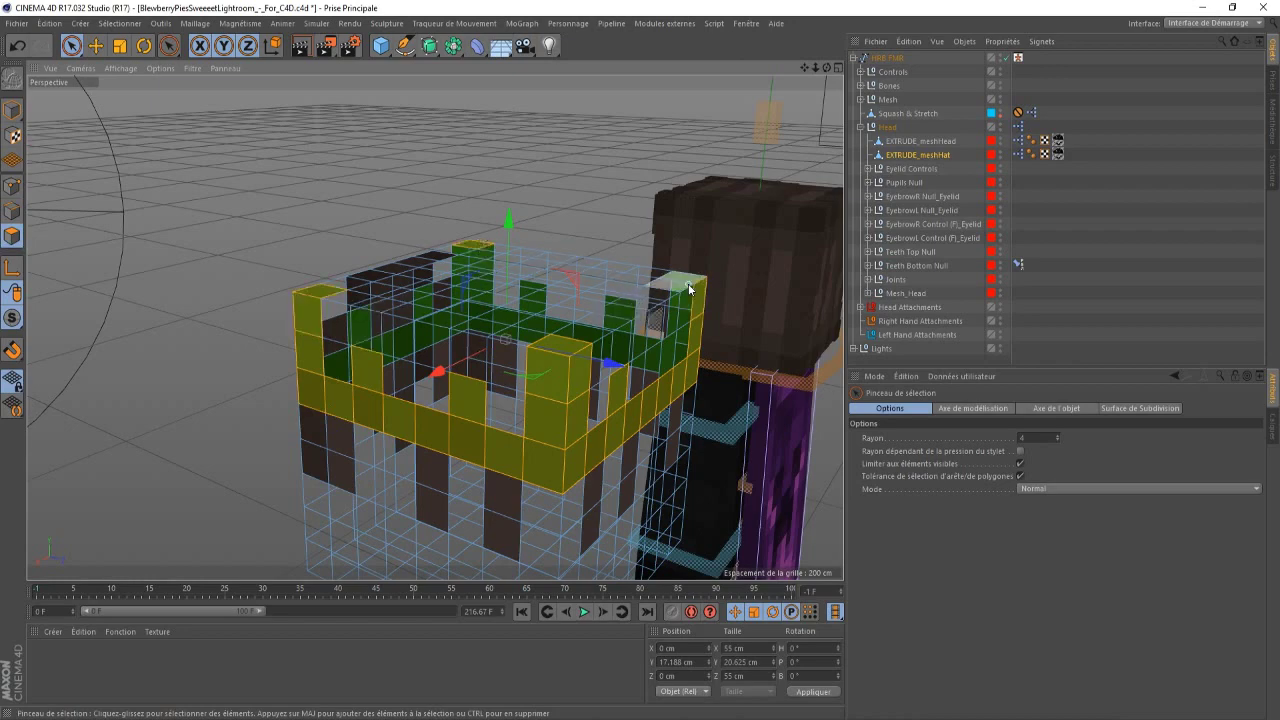
- Add the green polygons on the hat's remaining unselected side to the selection
mouse_move(827, 67)
left_mouse_down()
mouse_move(760, 70)
mouse_move(811, 78)
left_mouse_up()
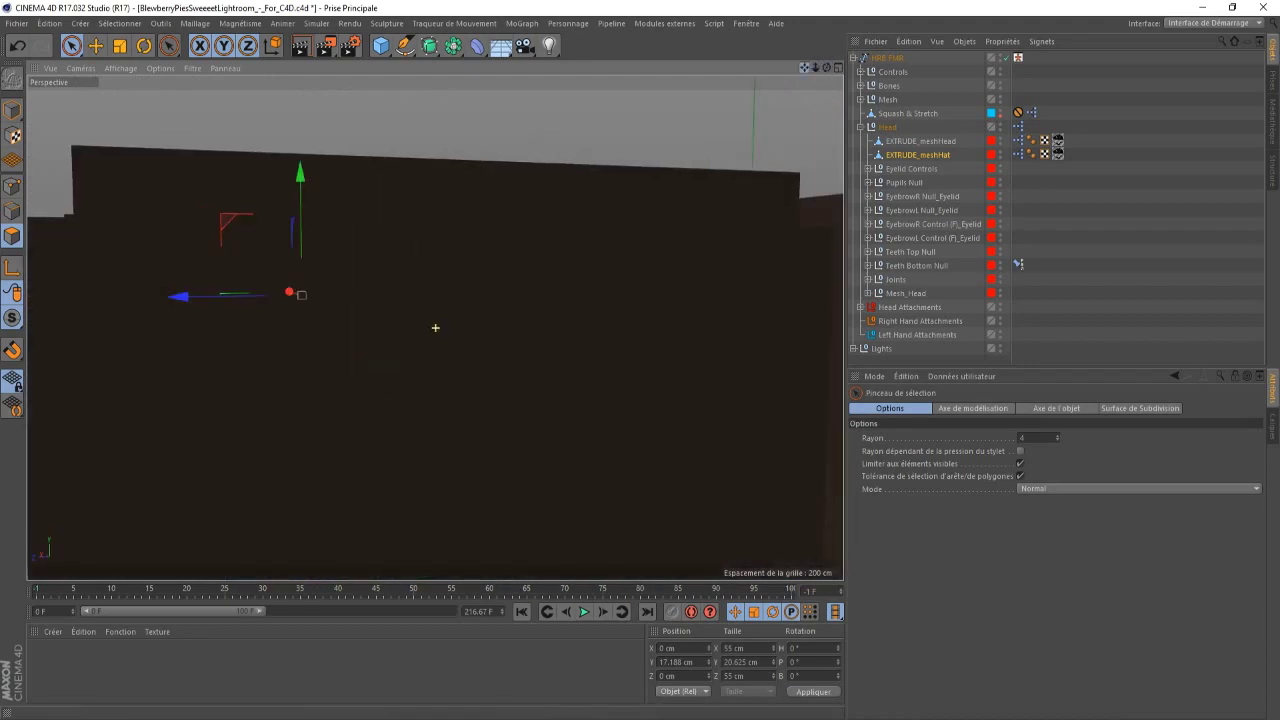
scroll(435, 327, "down", 5)
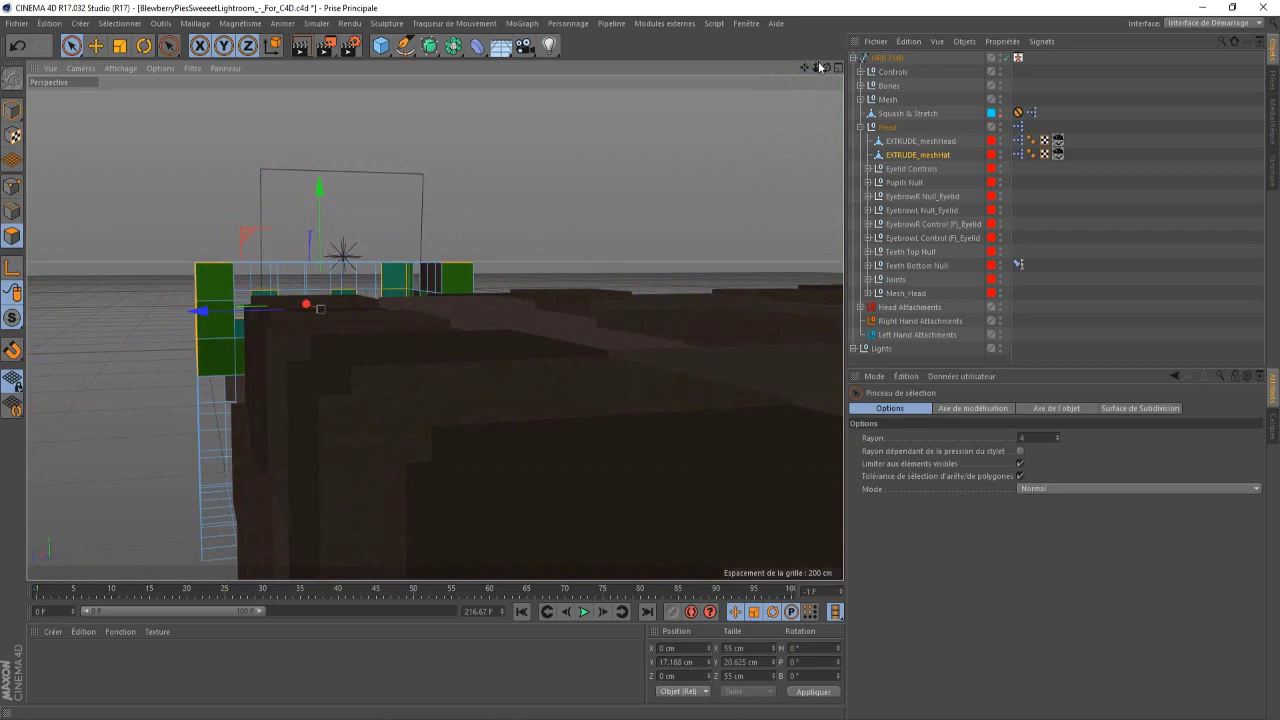
left_click_drag(819, 67, 804, 67)
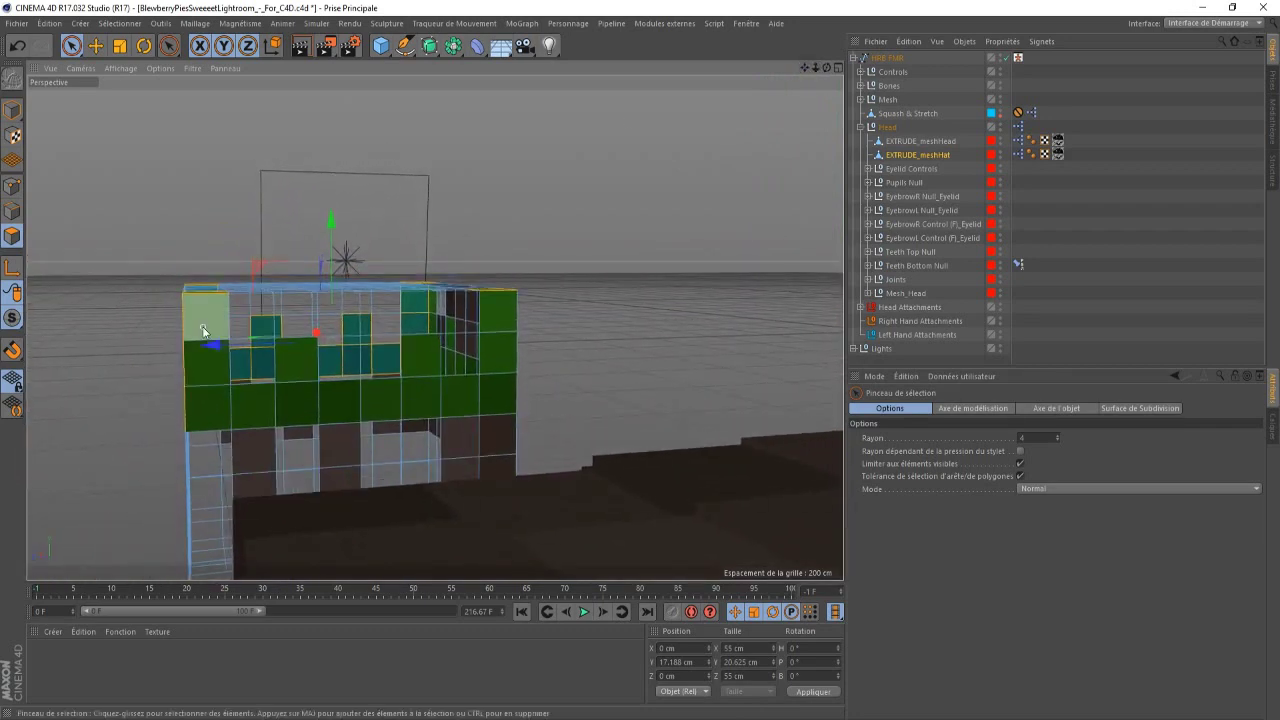
left_click_drag(202, 326, 220, 396)
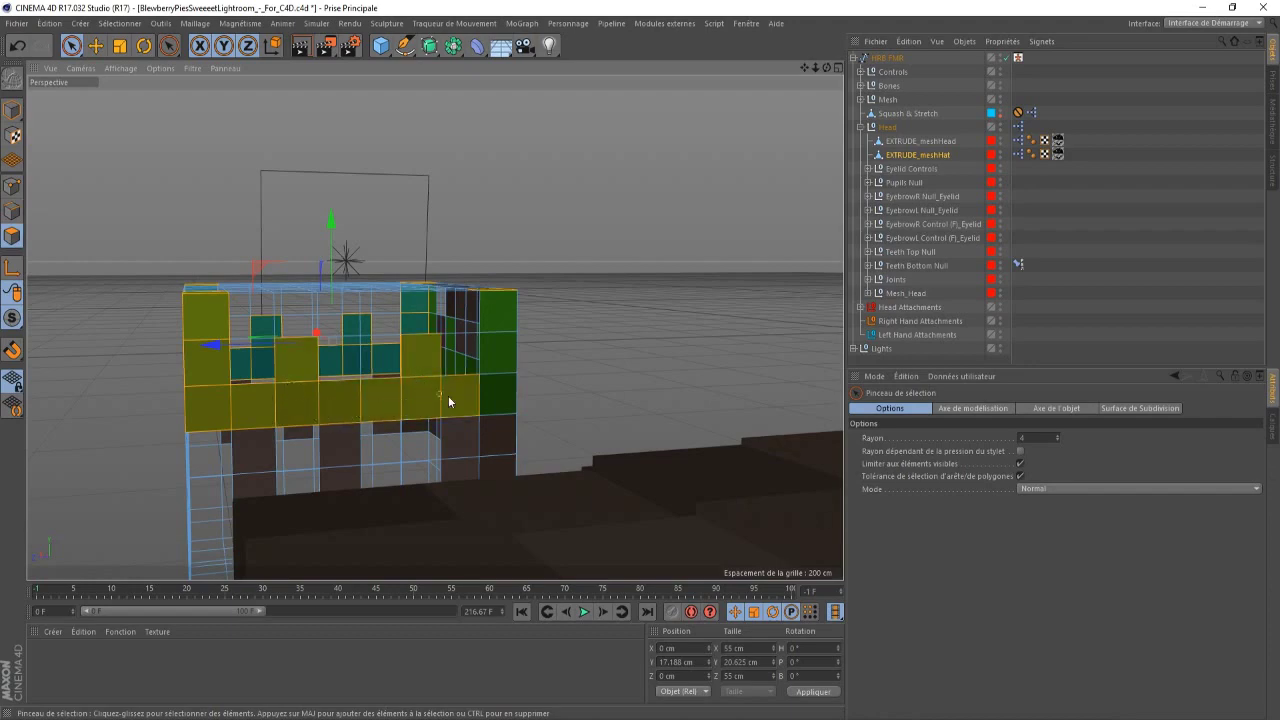
left_click_drag(449, 397, 499, 336)
- Extrude the selected green hat polygons with a 3 cm offset, 0% variation and groups preserved
mouse_move(828, 66)
left_mouse_down()
mouse_move(414, 324)
mouse_move(443, 329)
mouse_move(403, 363)
mouse_move(294, 353)
mouse_move(249, 366)
mouse_move(230, 305)
left_mouse_up()
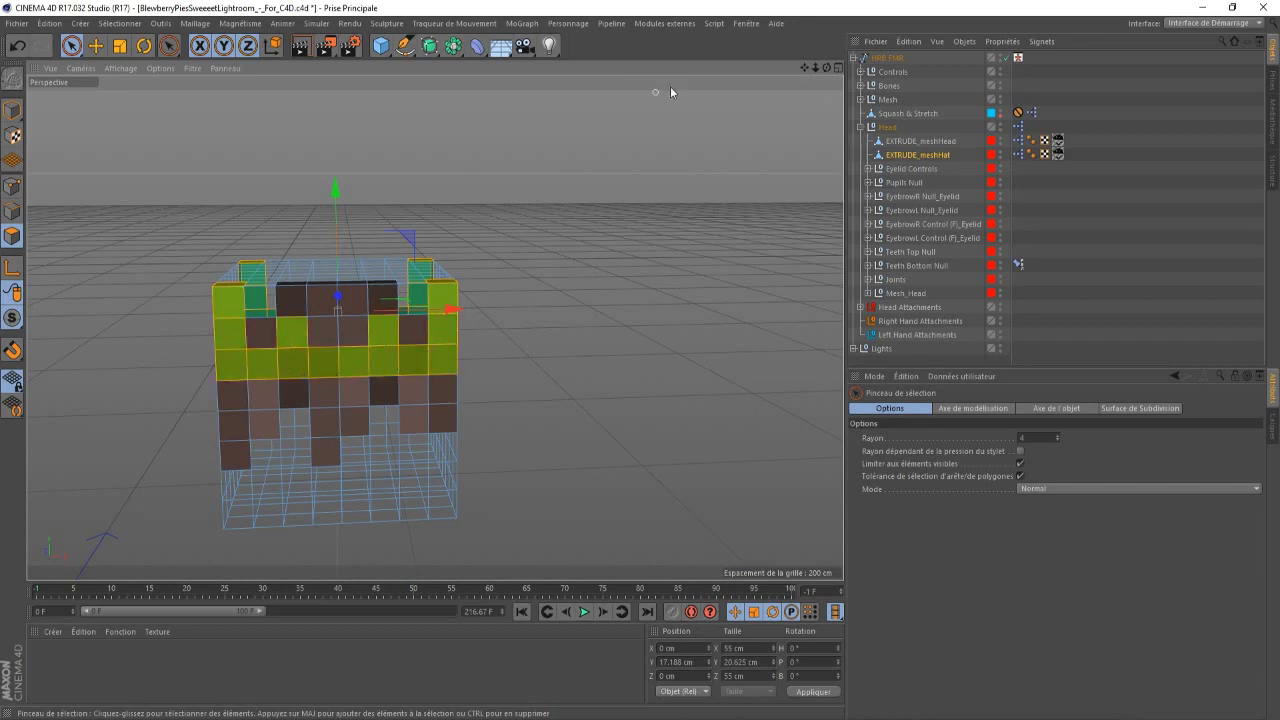
left_click_drag(806, 66, 828, 70)
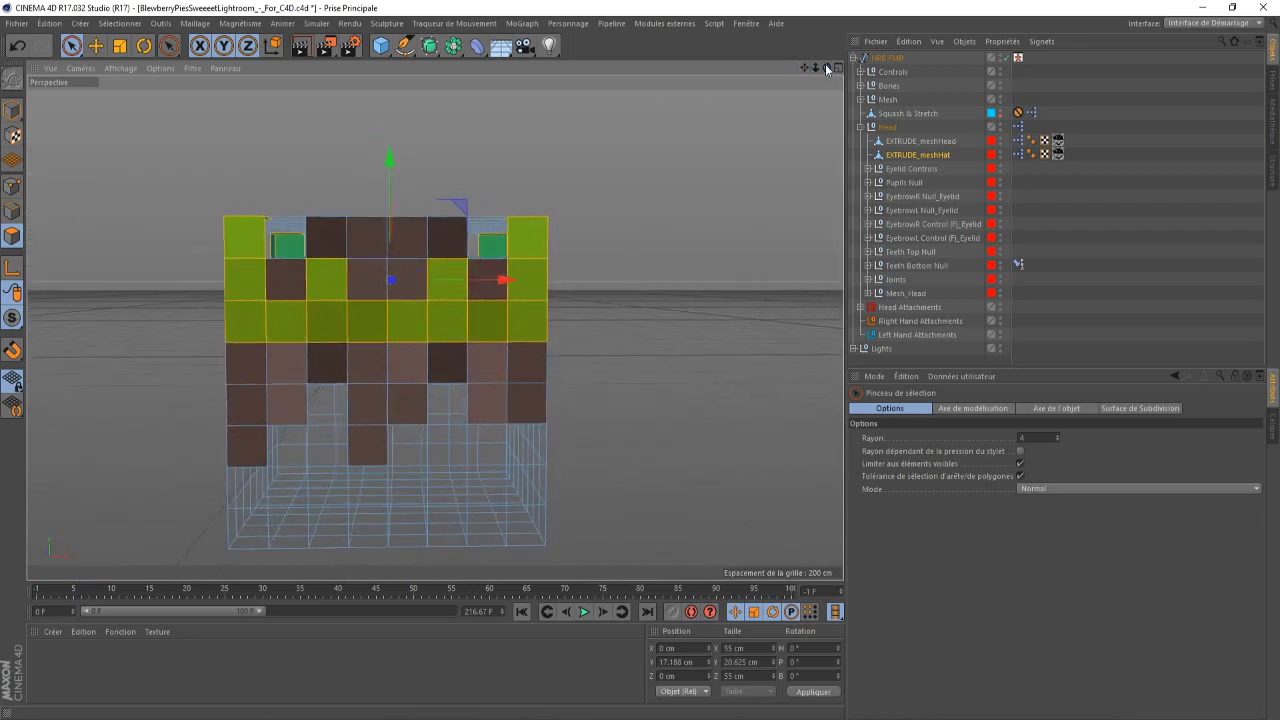
key("d")
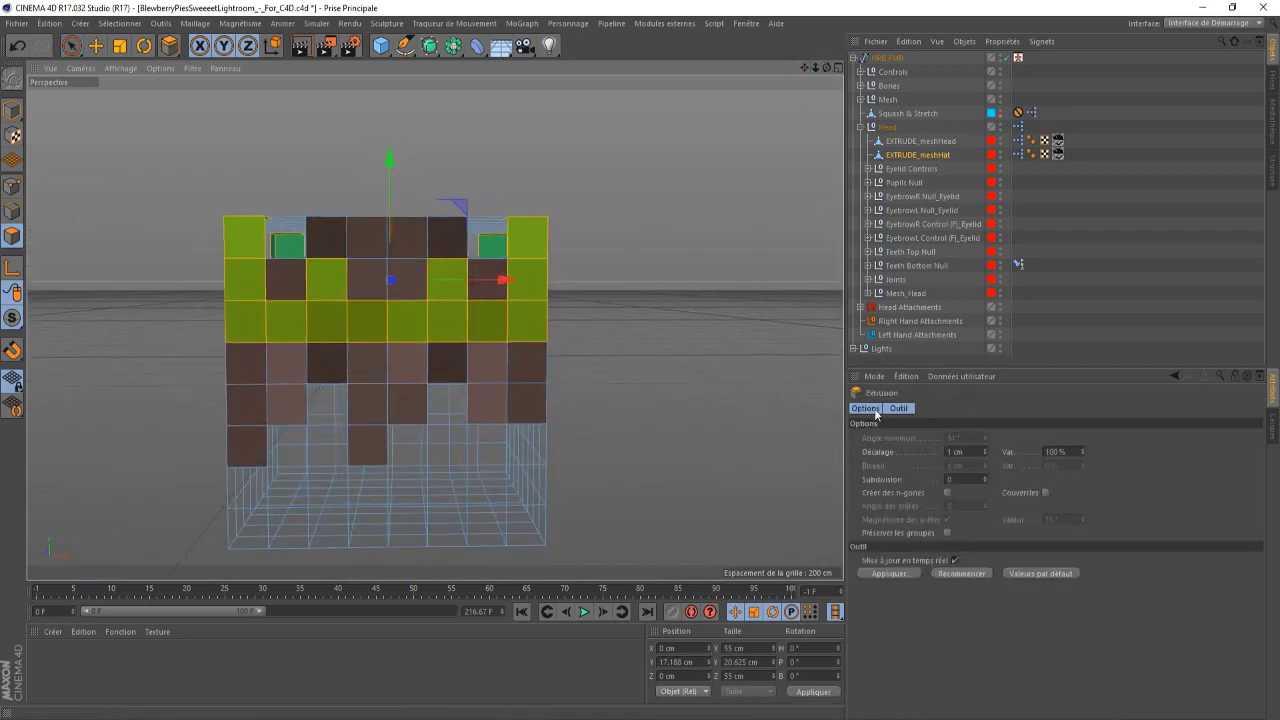
left_click(953, 452)
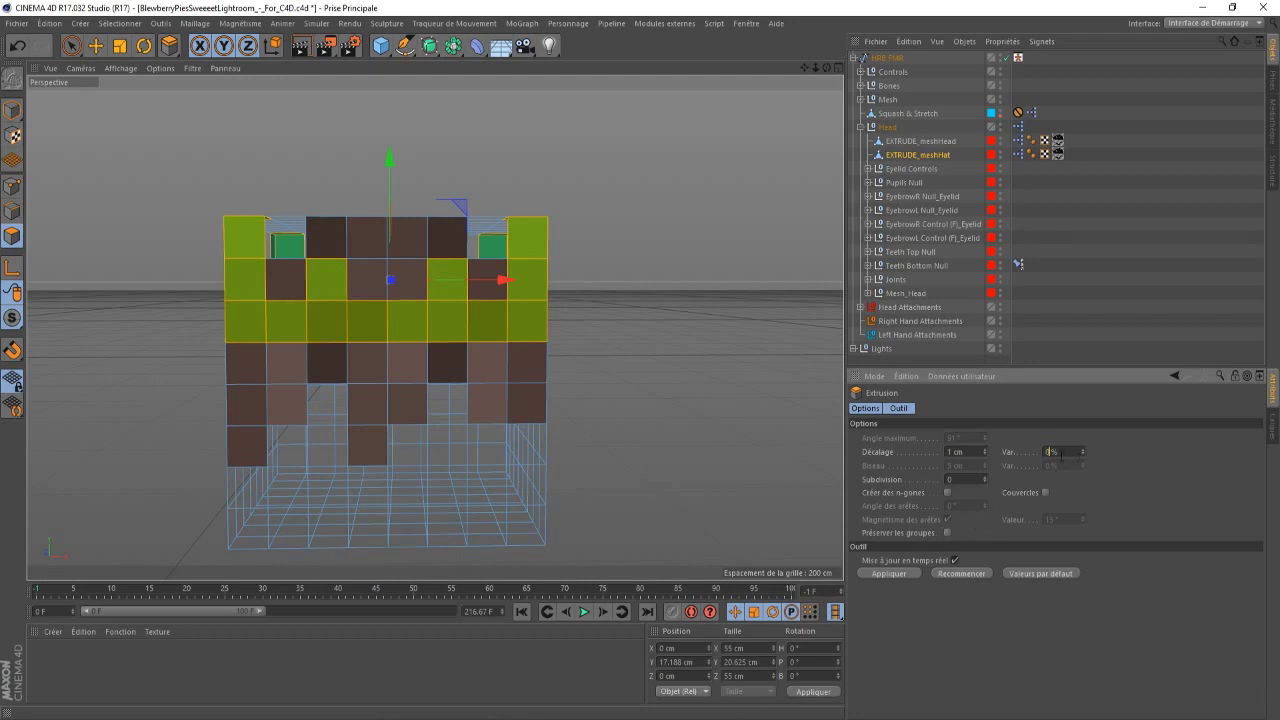
left_click(948, 533)
left_click(888, 573)
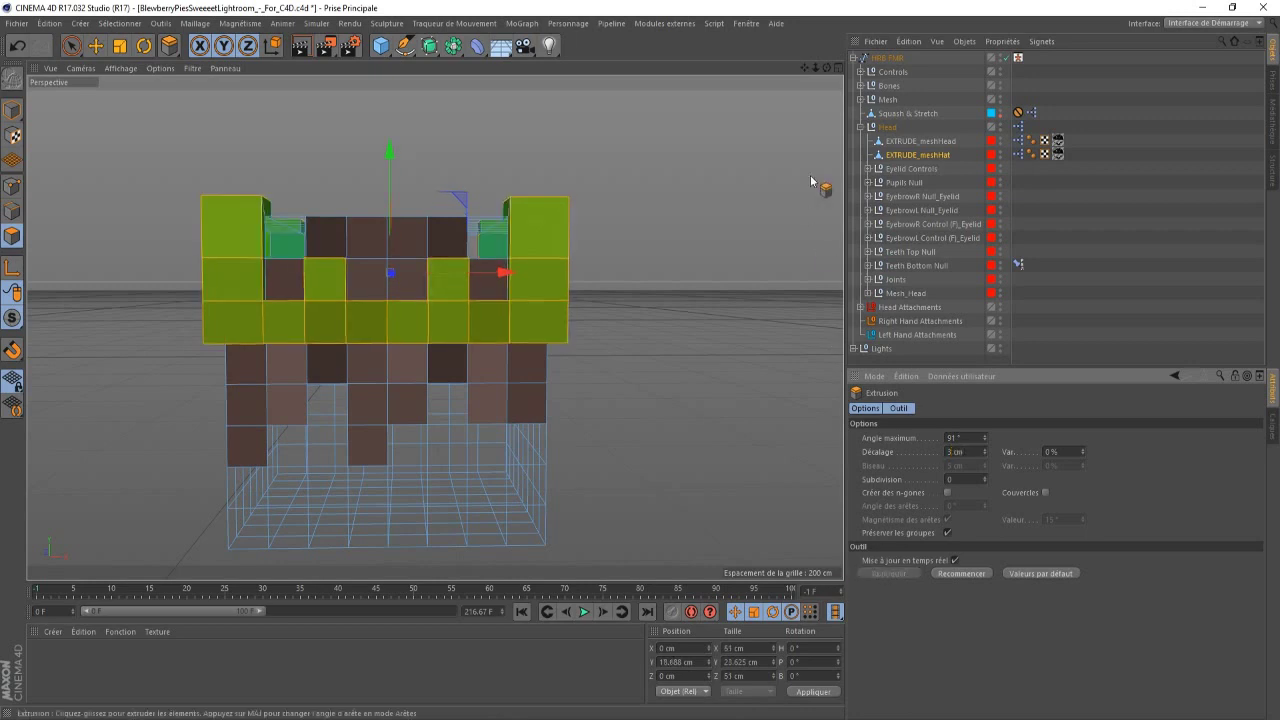
- Start a new Live Selection with the brown polygons on the front face of the hat, above and below the green band
left_click_drag(480, 330, 435, 327, "alt")
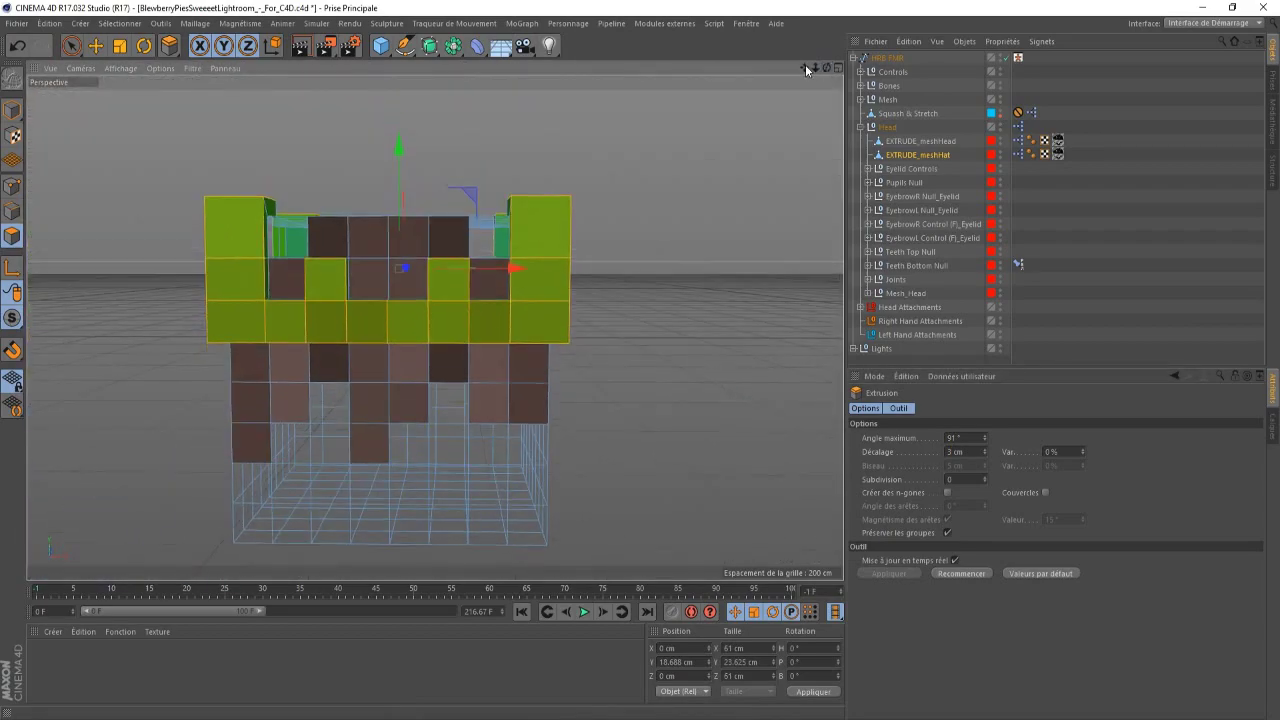
left_click_drag(805, 68, 828, 68)
left_click_drag(434, 327, 434, 327, "alt")
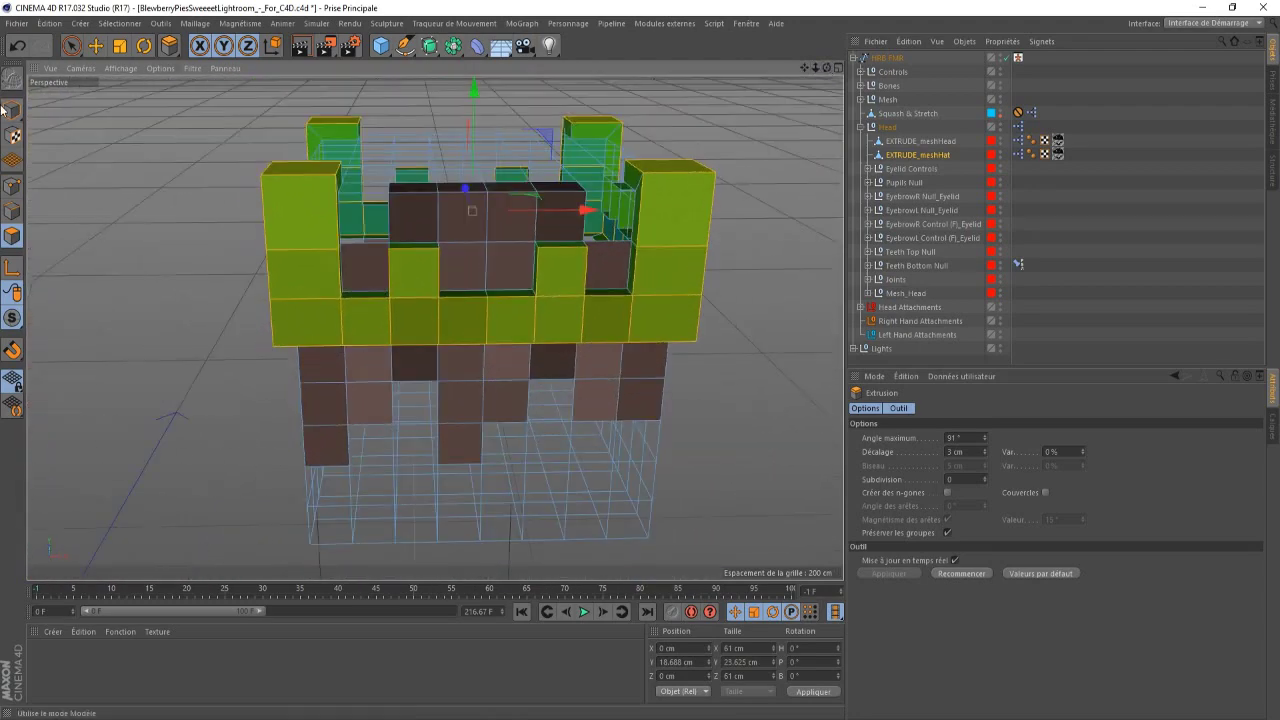
left_click(71, 45)
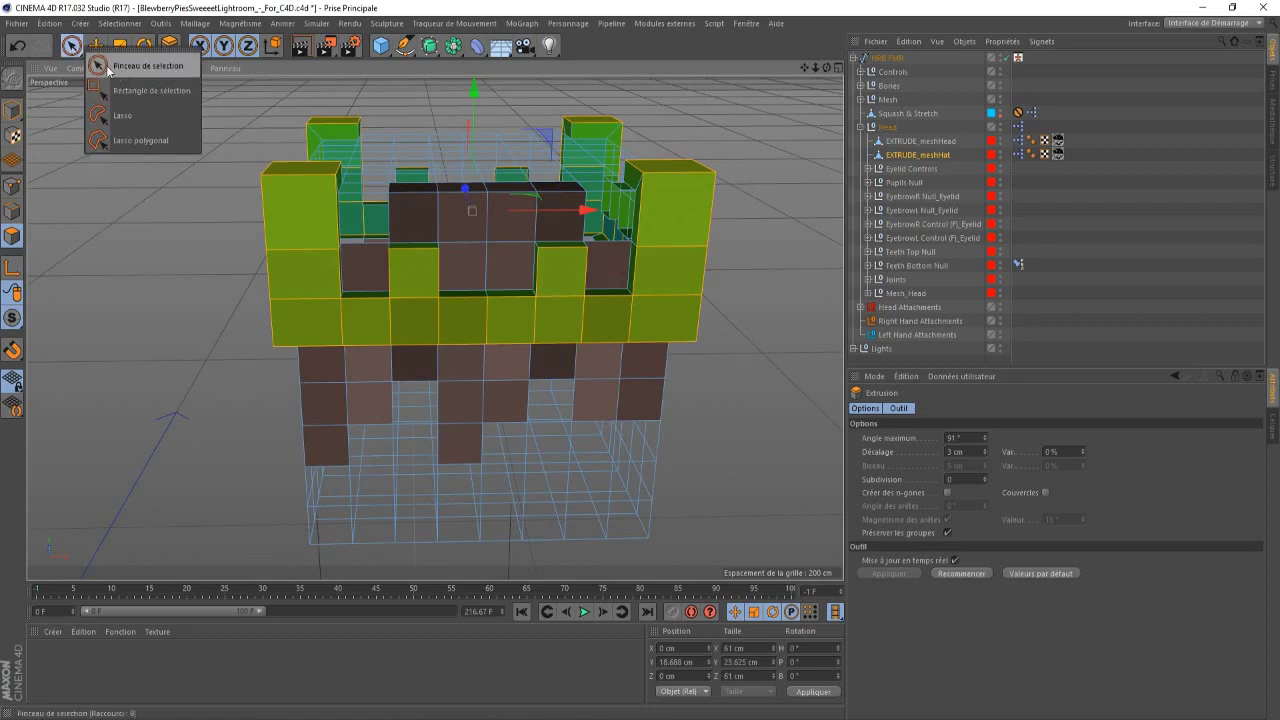
left_click(145, 66)
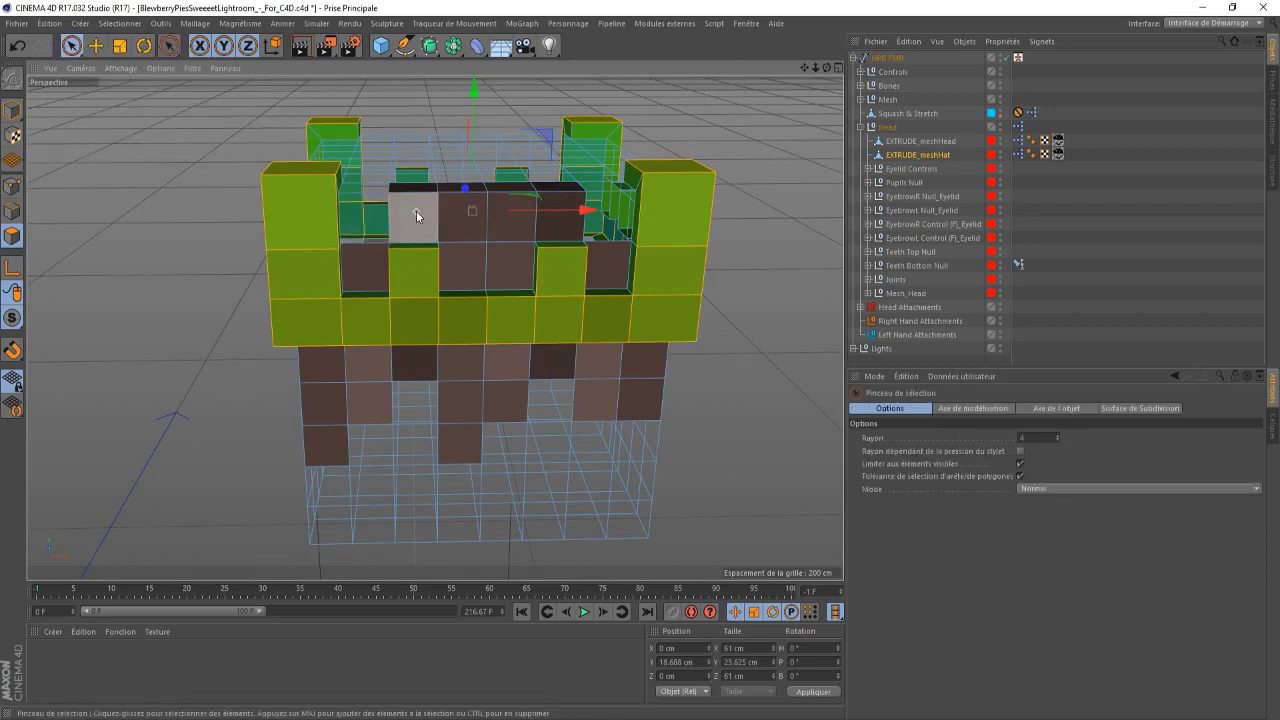
left_click_drag(416, 211, 545, 221)
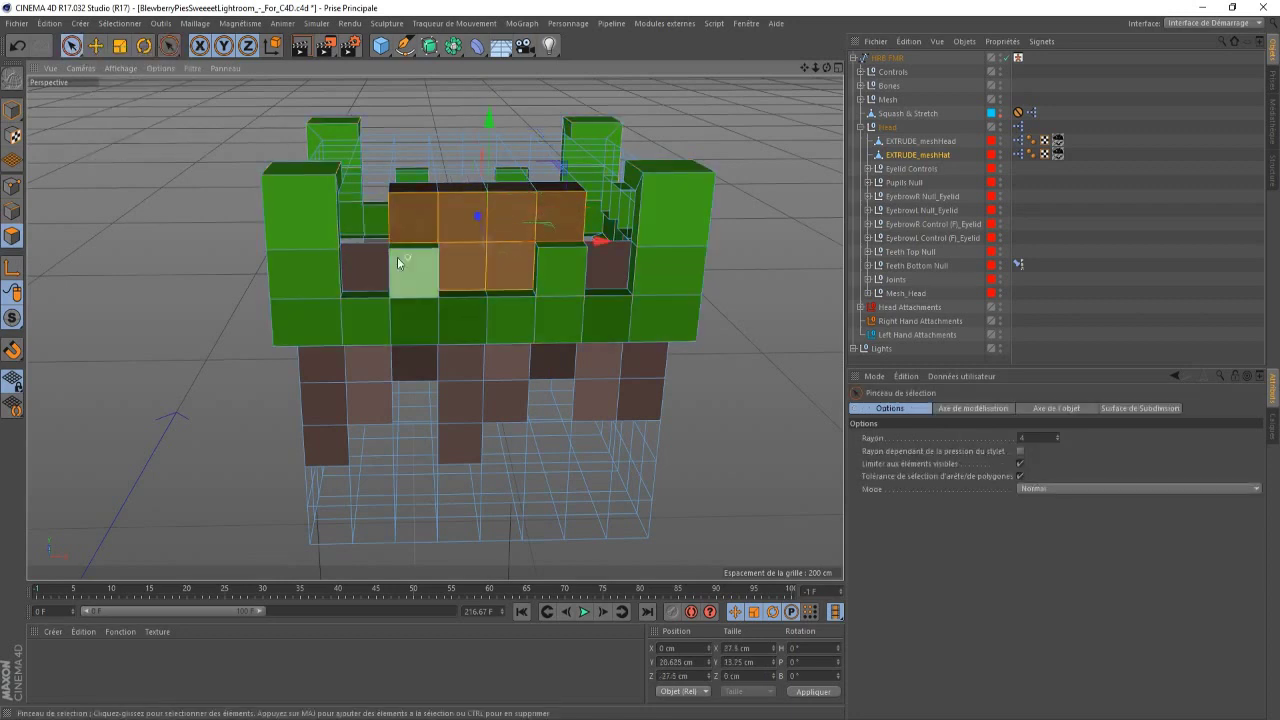
left_click(365, 267, "shift")
mouse_move(617, 265)
left_mouse_down("shift")
mouse_move(640, 357)
mouse_move(363, 368)
mouse_move(640, 400)
left_mouse_up("shift")
- Add the brown polygons on the hat's sides and back to the selection
left_click_drag(640, 400, 518, 375, "alt")
left_click_drag(763, 131, 800, 170, "alt")
left_click_drag(787, 222, 483, 342, "alt")
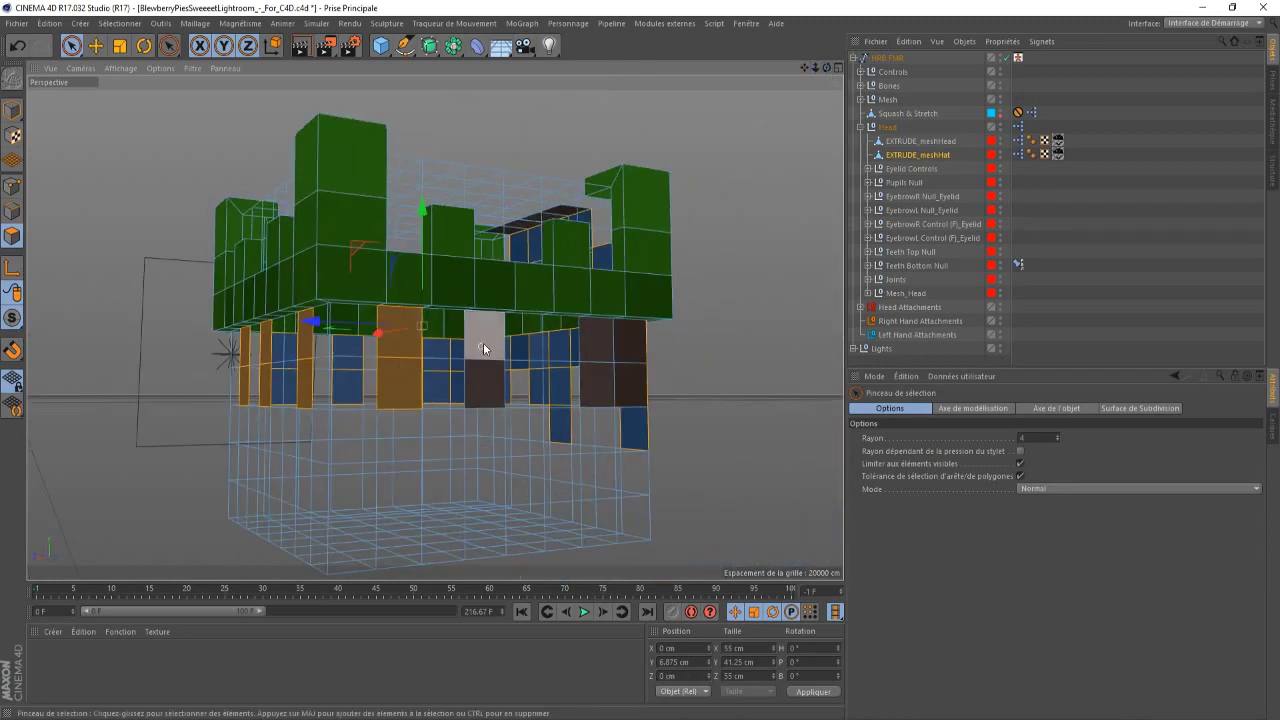
left_click_drag(608, 377, 530, 330, "alt")
left_click_drag(827, 68, 815, 135)
left_click_drag(487, 312, 503, 389, "shift")
mouse_move(827, 68)
left_mouse_down()
mouse_move(690, 15)
mouse_move(873, 70)
left_mouse_up()
left_click_drag(814, 67, 900, 67)
left_click_drag(813, 66, 913, 125)
- Extrude the selected brown hair polygons by 1.5 cm with 100% variation and group preservation turned off
key("d")
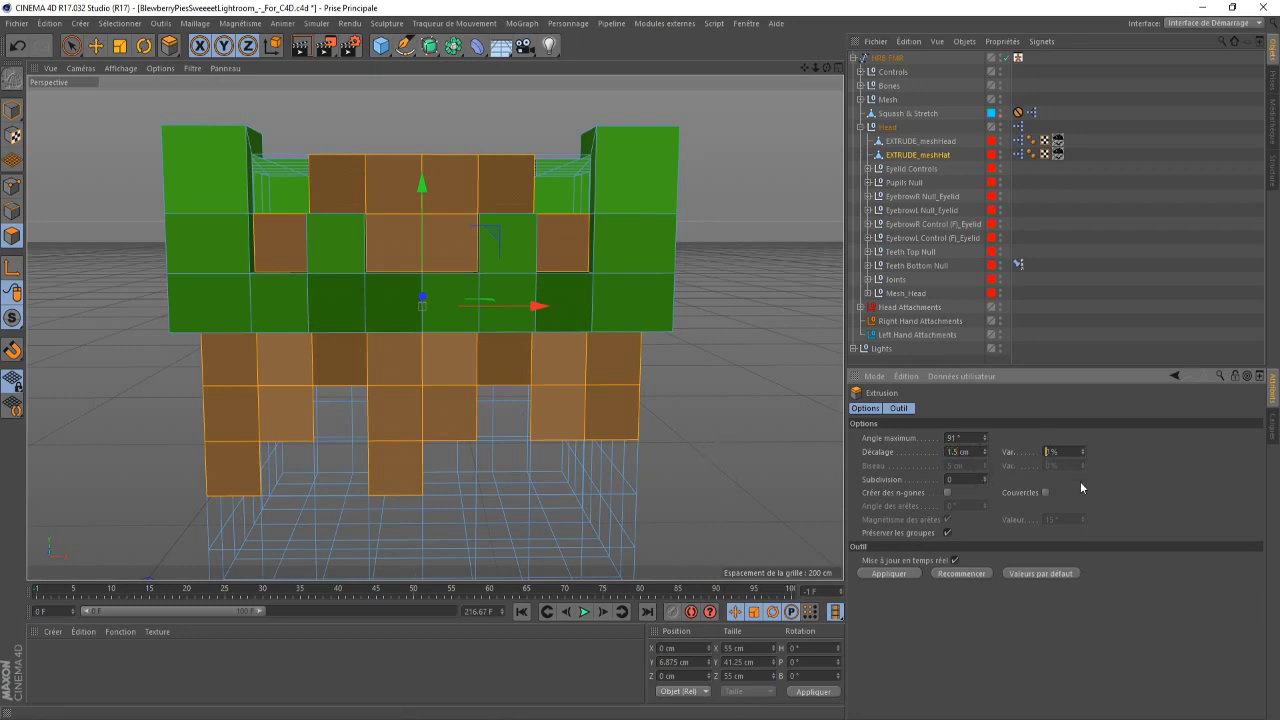
type("100")
key("Return")
left_click(905, 572)
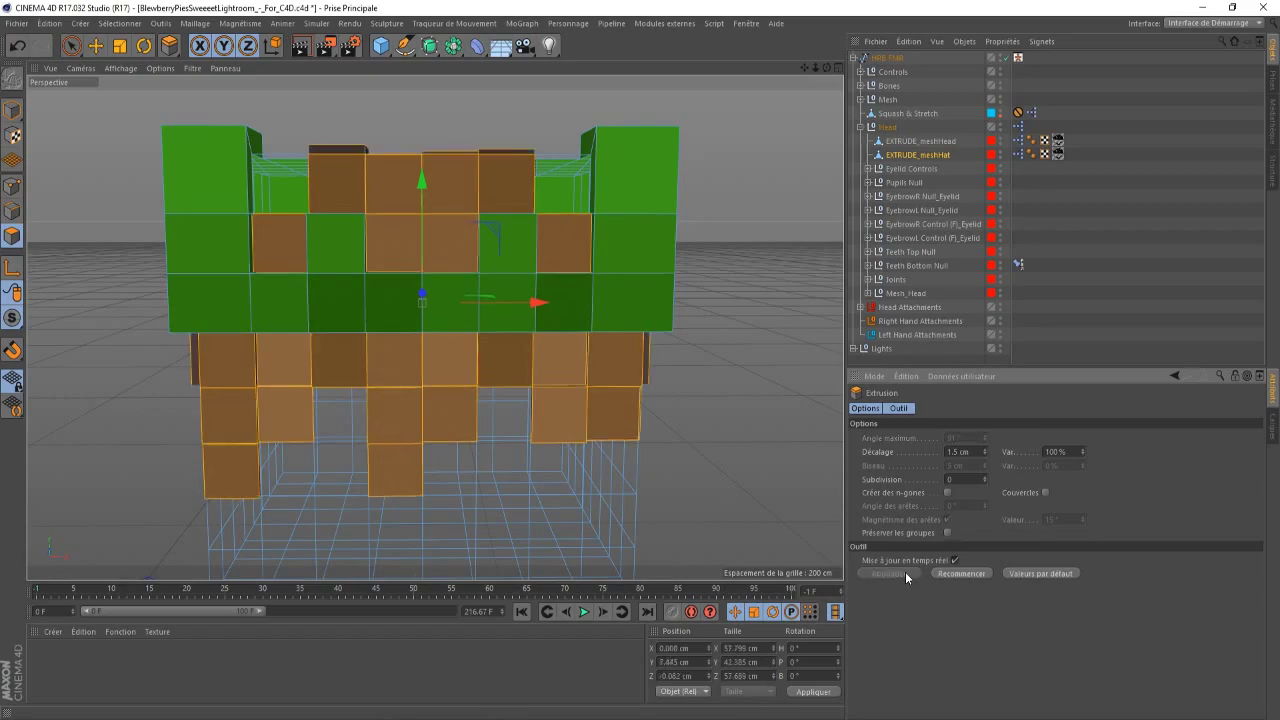
mouse_move(410, 326)
left_mouse_down("alt")
mouse_move(540, 305)
mouse_move(400, 330)
mouse_move(360, 320)
mouse_move(434, 327)
left_mouse_up("alt")
left_click_drag(827, 67, 837, 63)
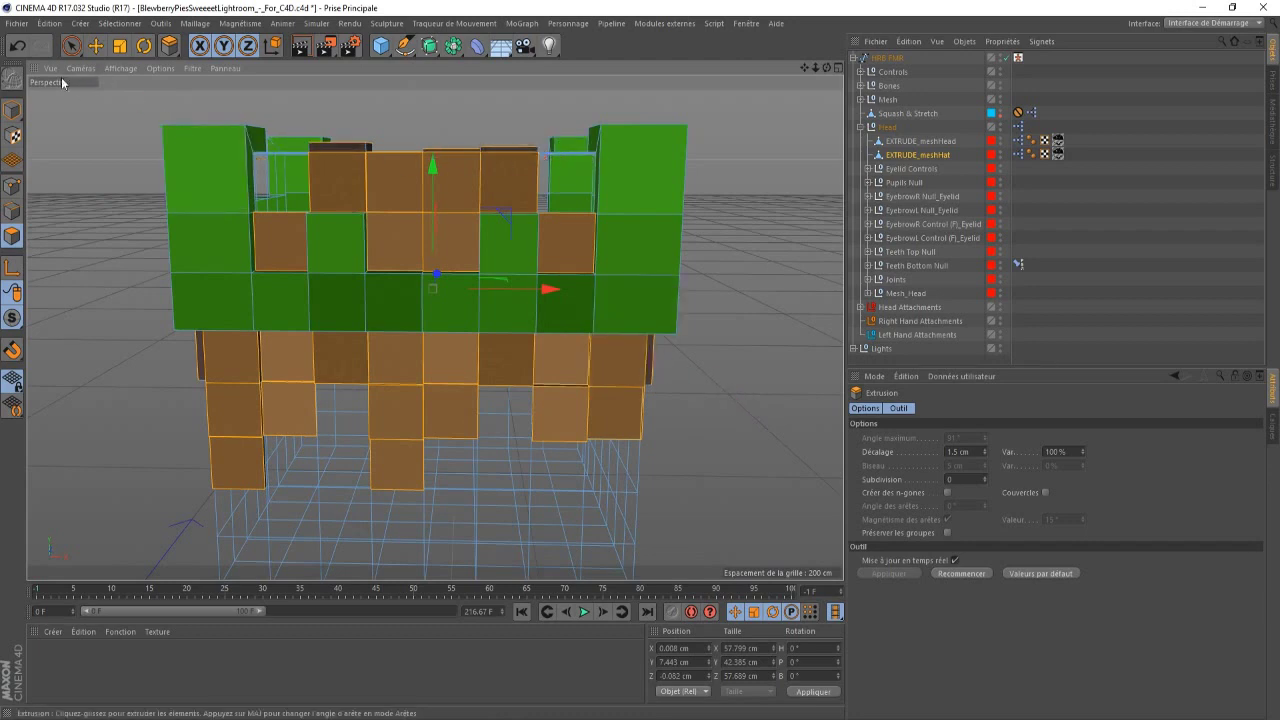
- Live-select the brown polygons above the green band at the centre of the hat's front and move them forward
left_click(13, 113)
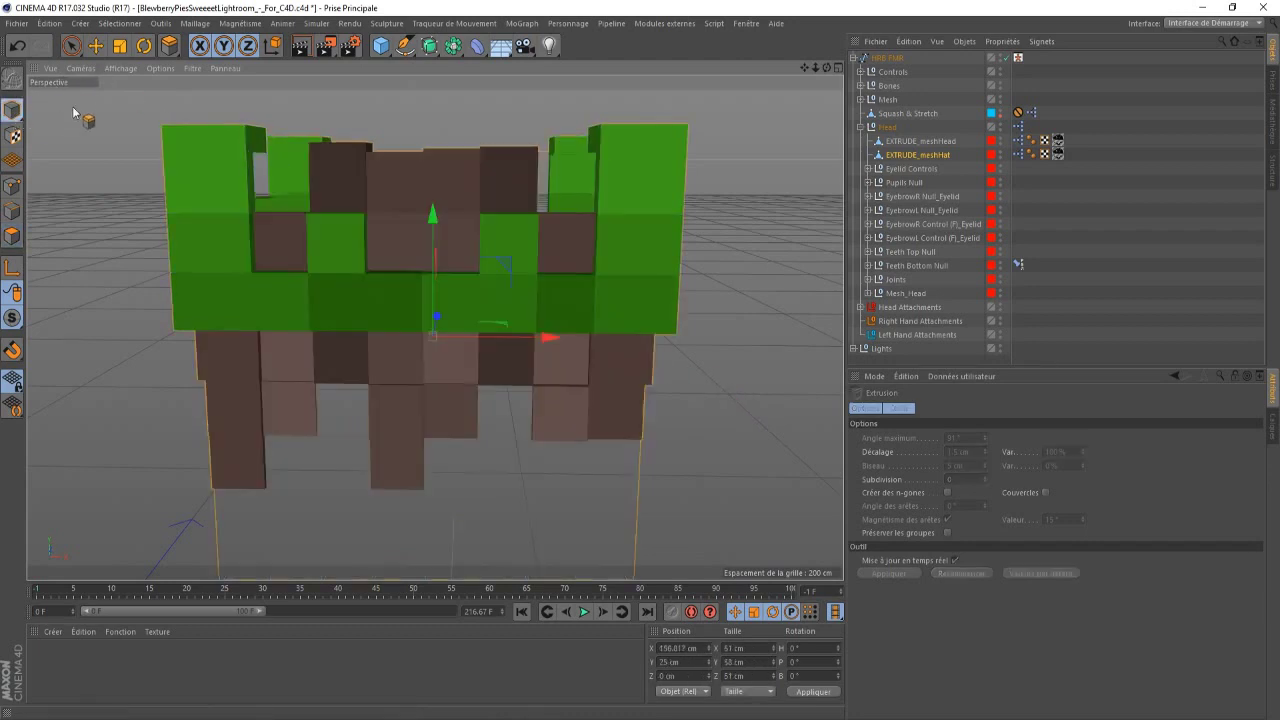
left_click(13, 236)
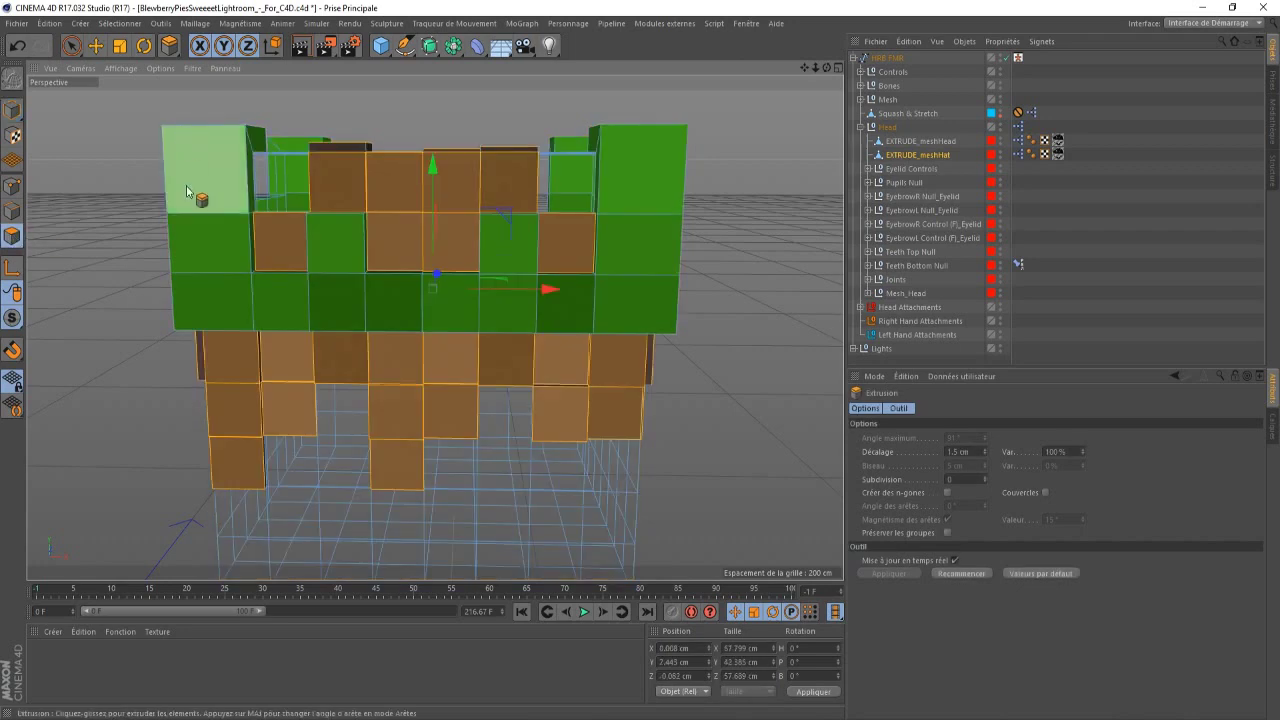
left_click(71, 45)
mouse_move(403, 240)
left_mouse_down()
mouse_move(405, 205)
mouse_move(508, 190)
left_mouse_up()
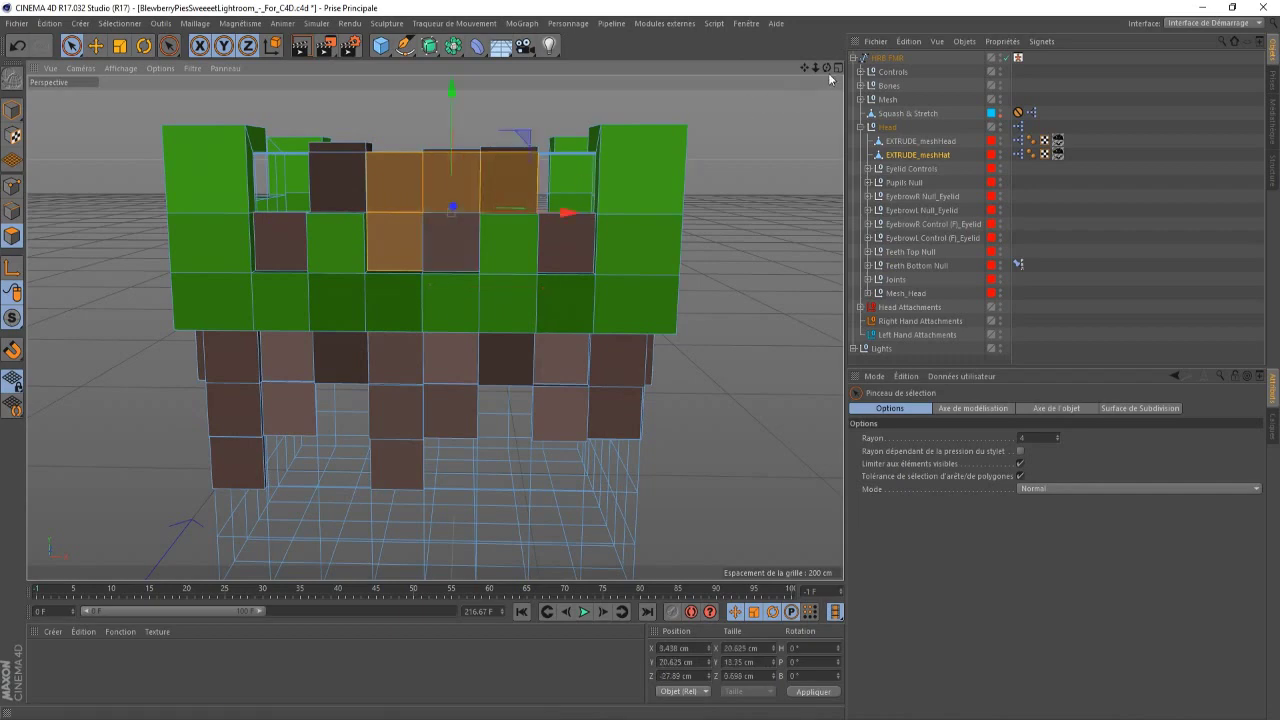
left_click_drag(828, 70, 827, 71)
left_click_drag(515, 189, 501, 199)
- Select the long hair strand below the green band near the centre of the face and position it at Z -31.397 cm
left_click_drag(827, 69, 827, 69)
mouse_move(389, 365)
left_mouse_down()
mouse_move(390, 456)
mouse_move(357, 368)
mouse_move(369, 414)
left_mouse_up()
left_click_drag(826, 68, 826, 68)
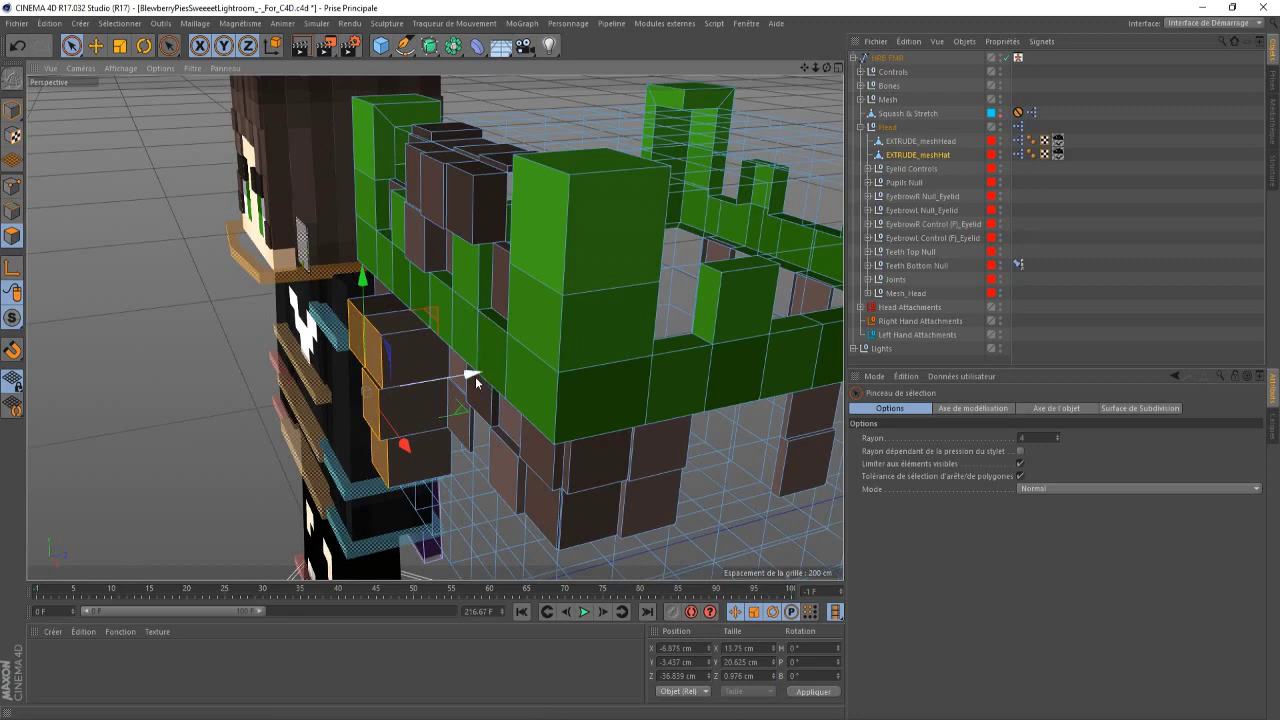
left_click_drag(470, 372, 509, 372)
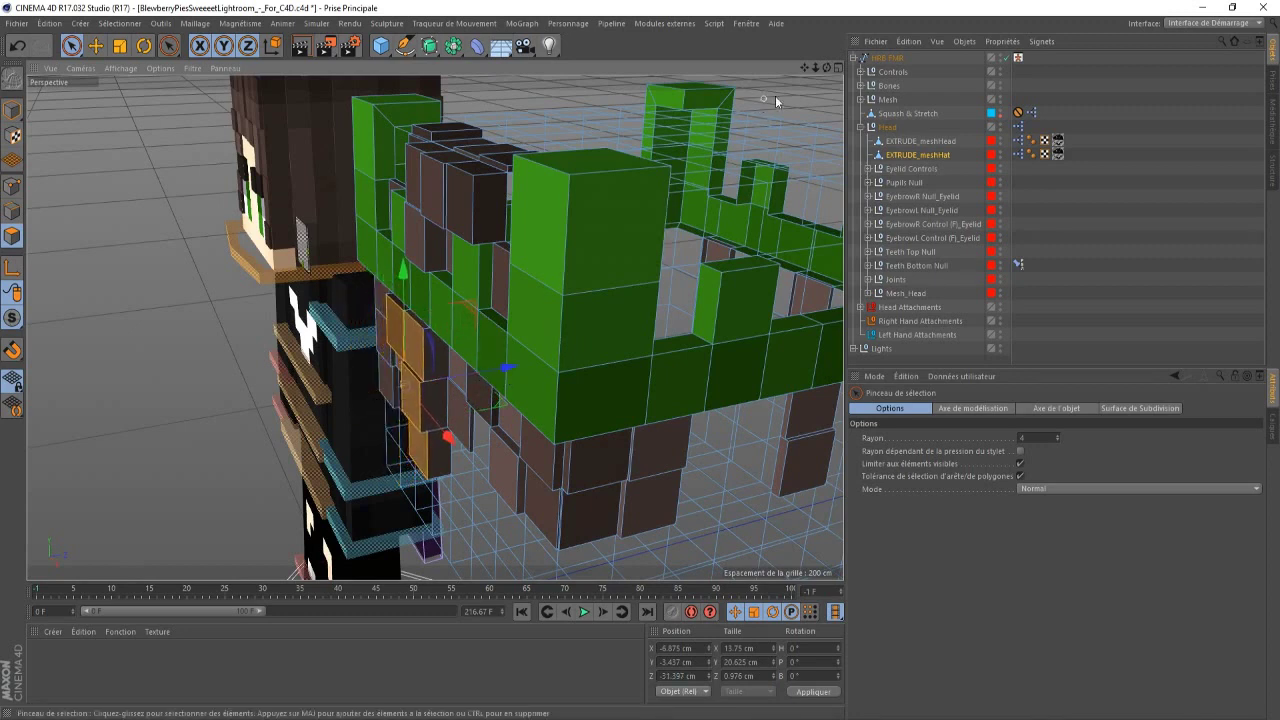
- Select three front hair polygons below the band near the character's left corner and shift them along Z to about -30.4 cm
mouse_move(827, 68)
left_mouse_down()
mouse_move(1090, 30)
mouse_move(955, 65)
left_mouse_up()
left_click_drag(435, 327, 660, 262, "alt")
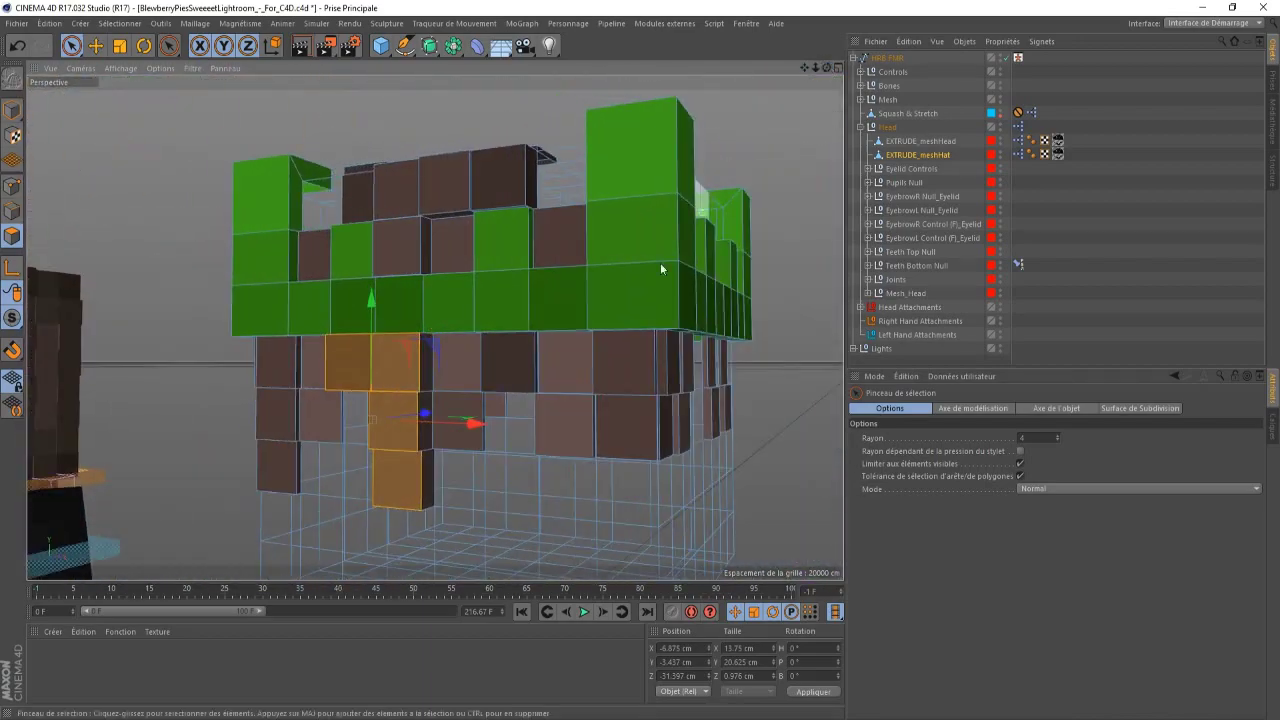
left_click_drag(568, 362, 565, 435)
left_click(613, 423, "shift")
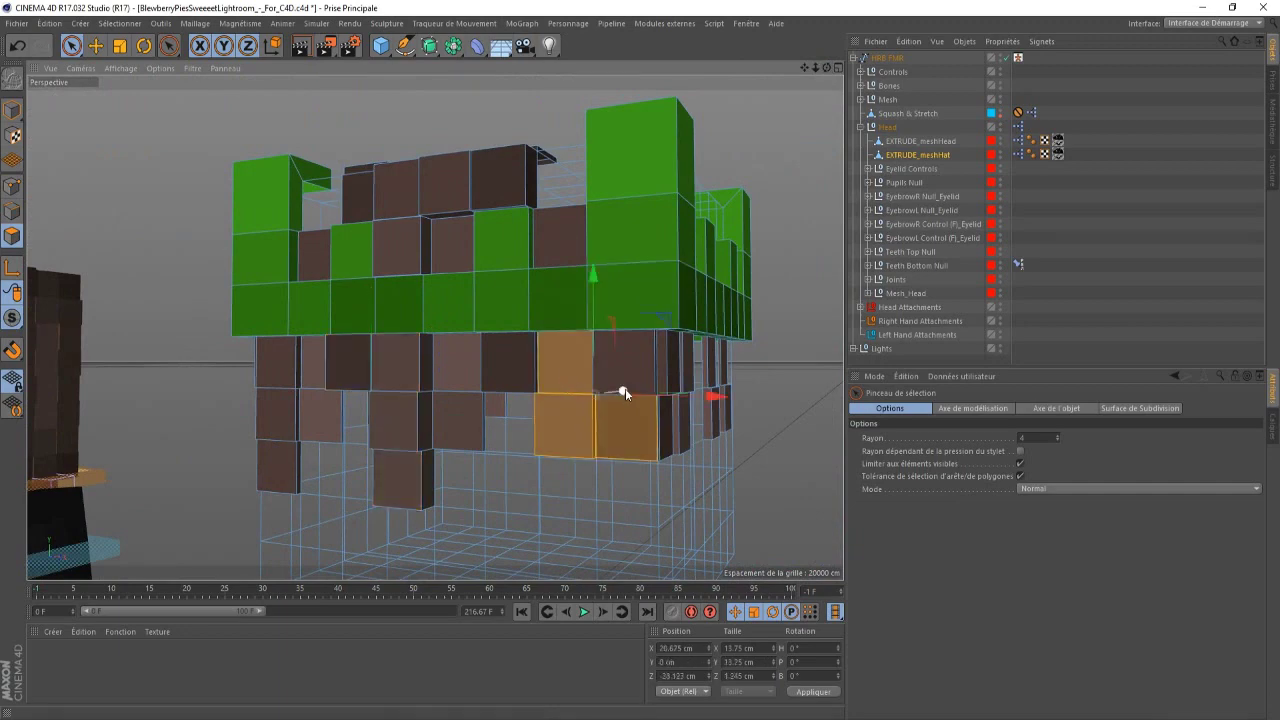
mouse_move(625, 388)
left_mouse_down()
mouse_move(615, 398)
mouse_move(620, 389)
left_mouse_up()
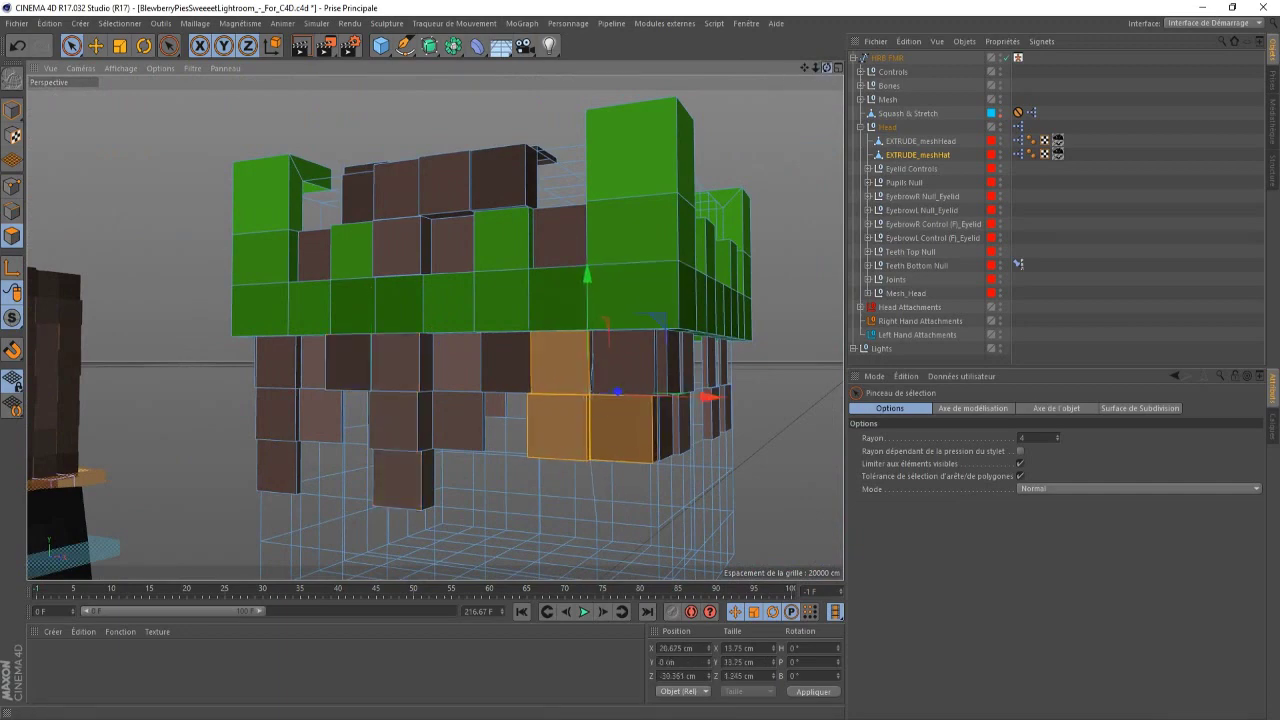
- Select the three-polygon hair column at the character's right front corner and move it to Z -30.885 cm
left_click_drag(434, 327, 434, 327, "alt")
left_click_drag(817, 69, 214, 420)
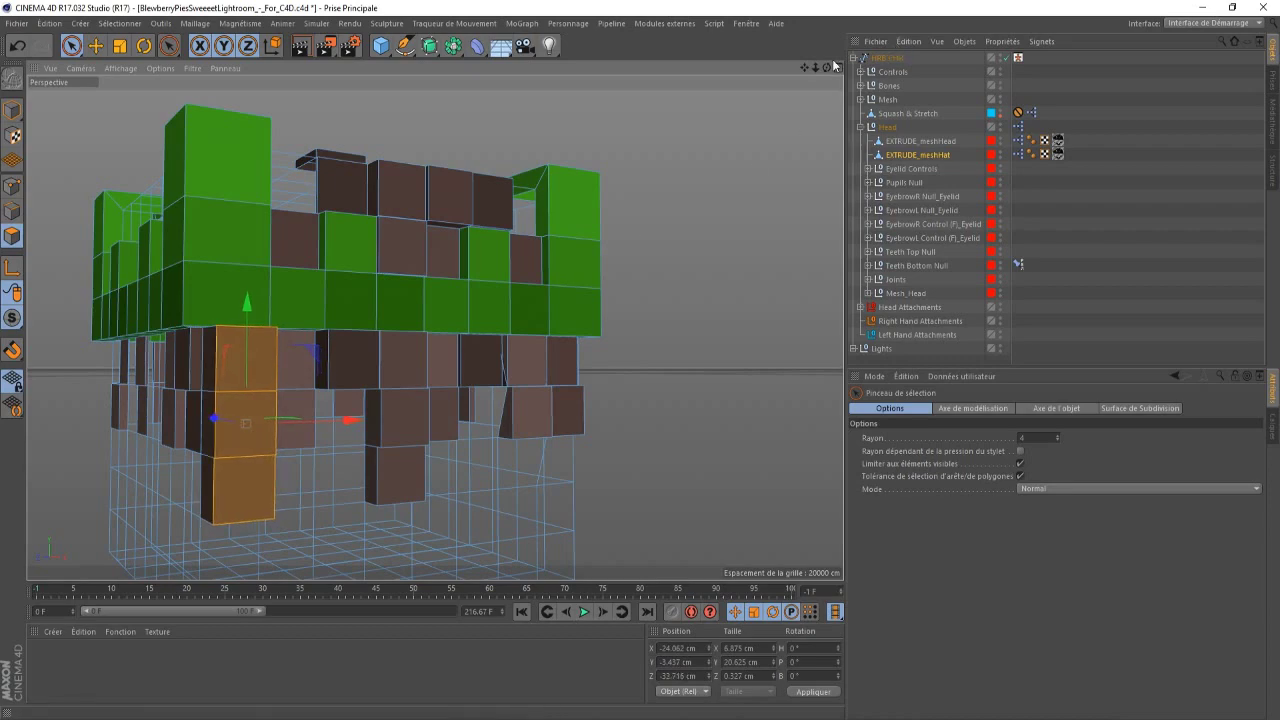
left_click_drag(827, 68, 1035, 110)
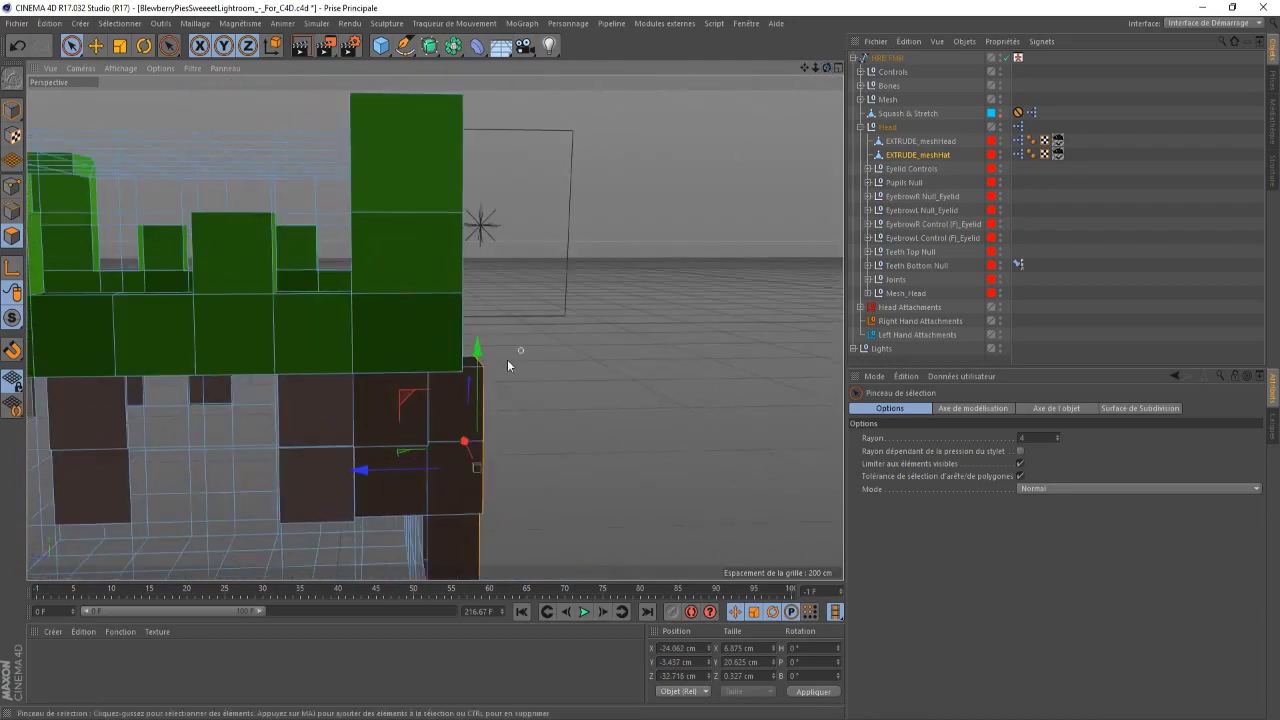
left_click_drag(360, 468, 353, 470)
left_click_drag(827, 68, 660, 88)
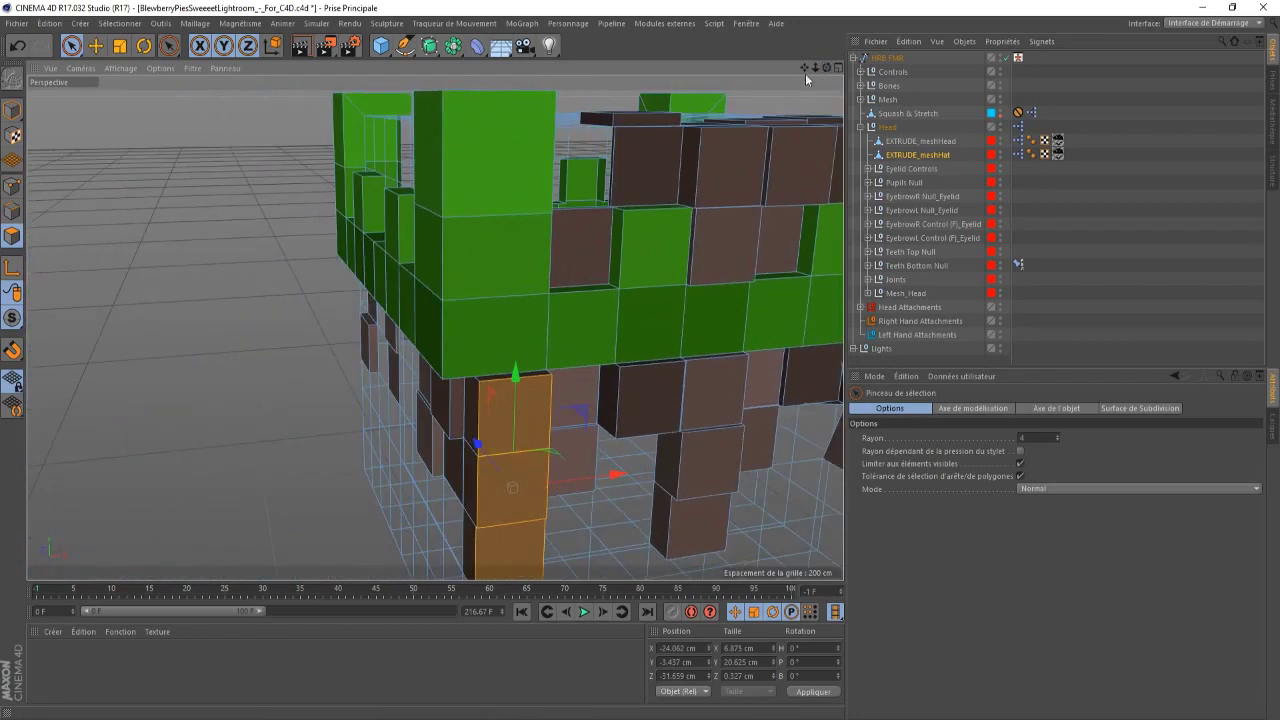
left_click_drag(483, 449, 473, 443)
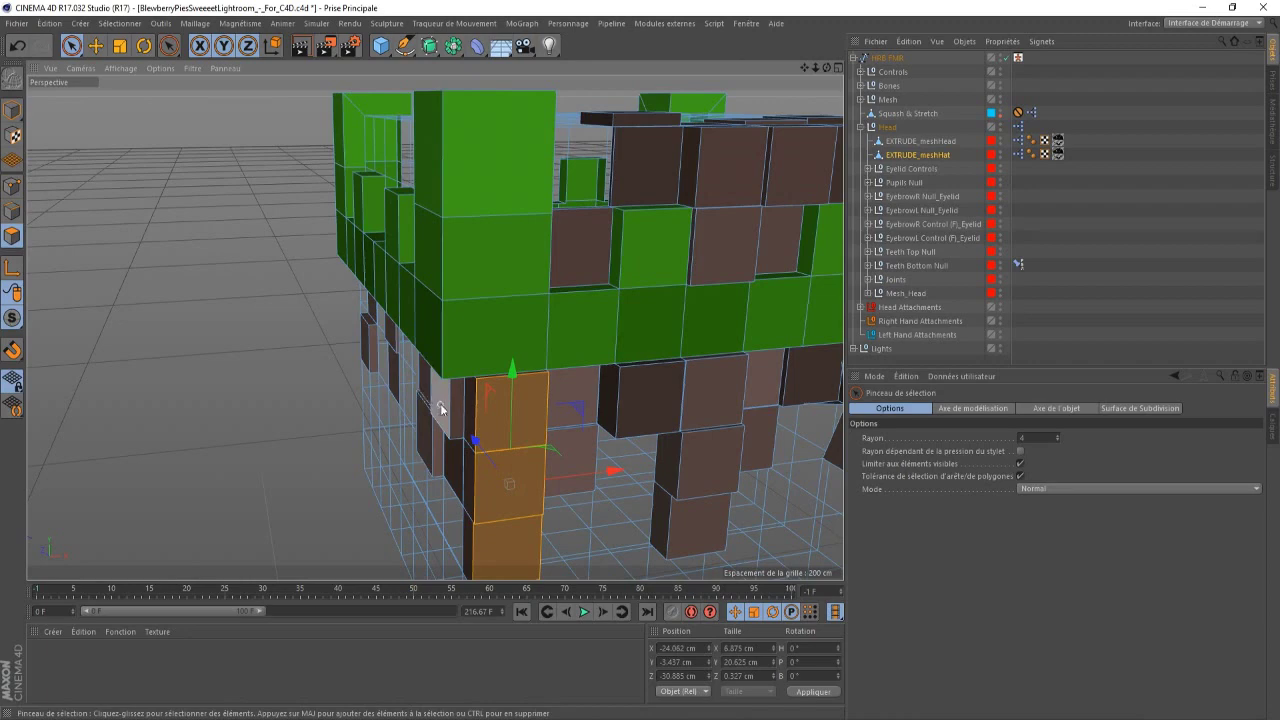
- Select the single brown polygon beside the tall green corner on the character's right and pull it forward to Z -33.809 cm
left_click_drag(830, 67, 797, 71)
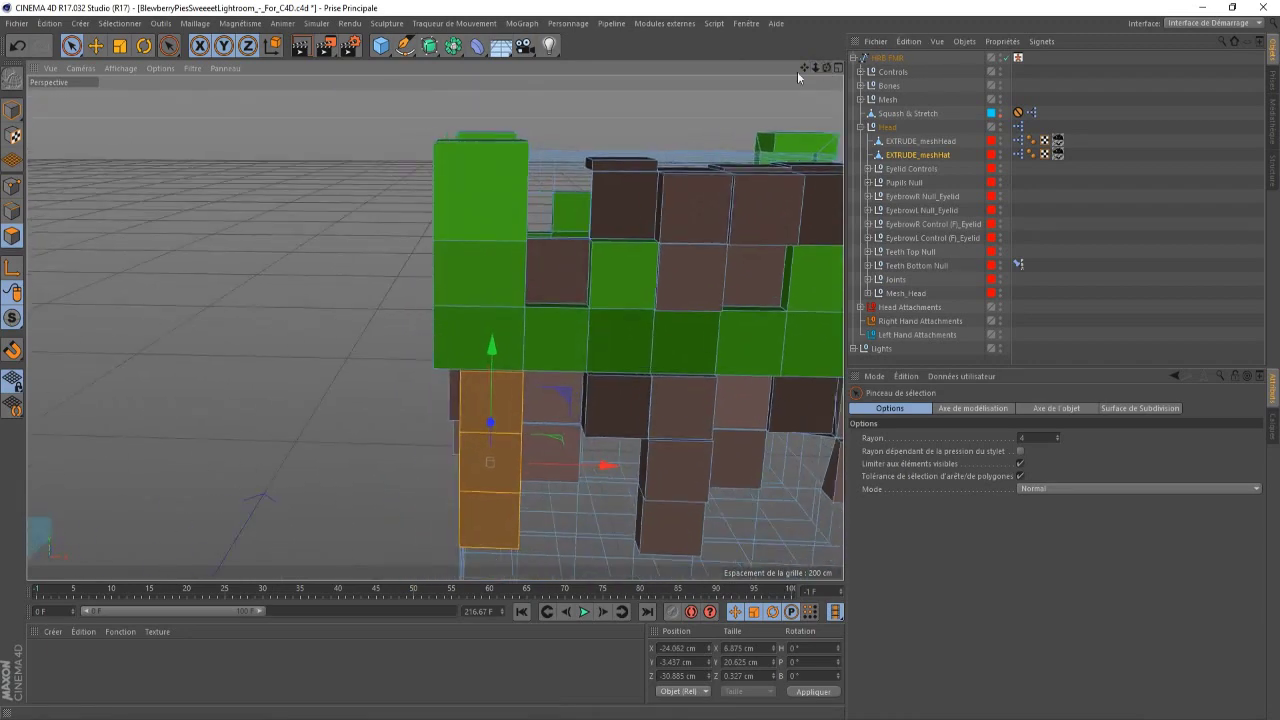
left_click(560, 284)
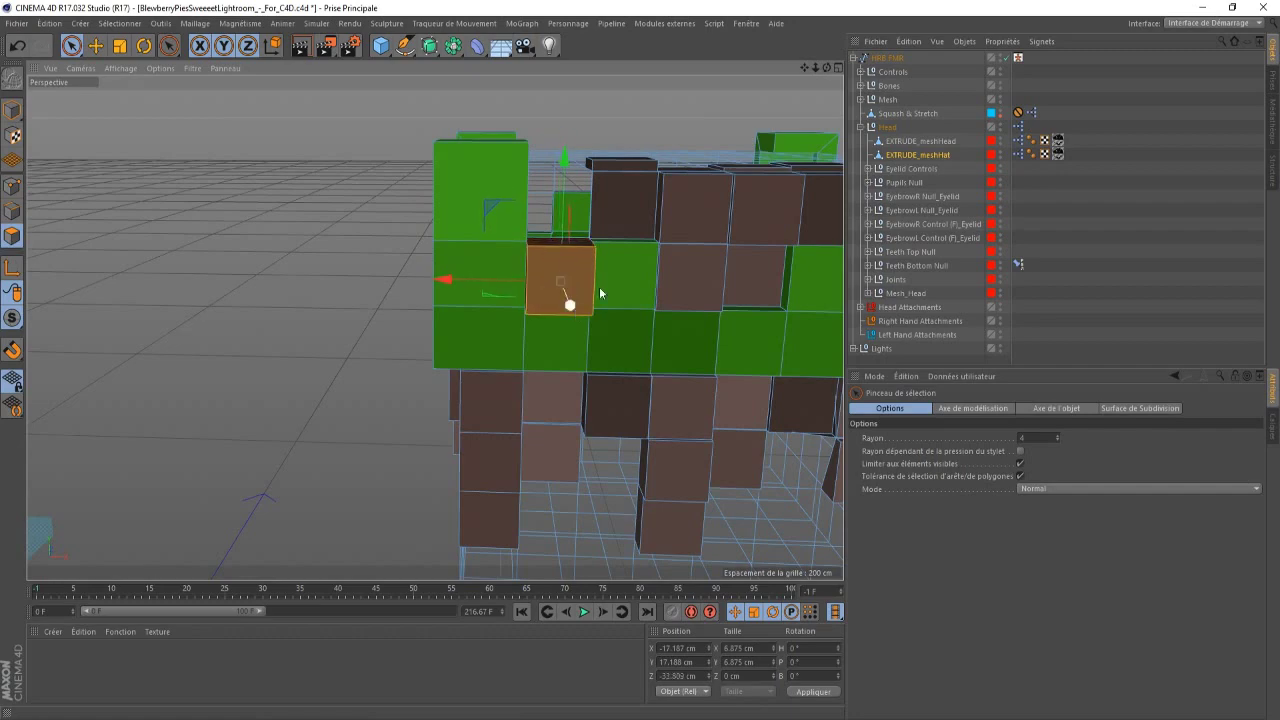
left_click_drag(805, 68, 435, 327)
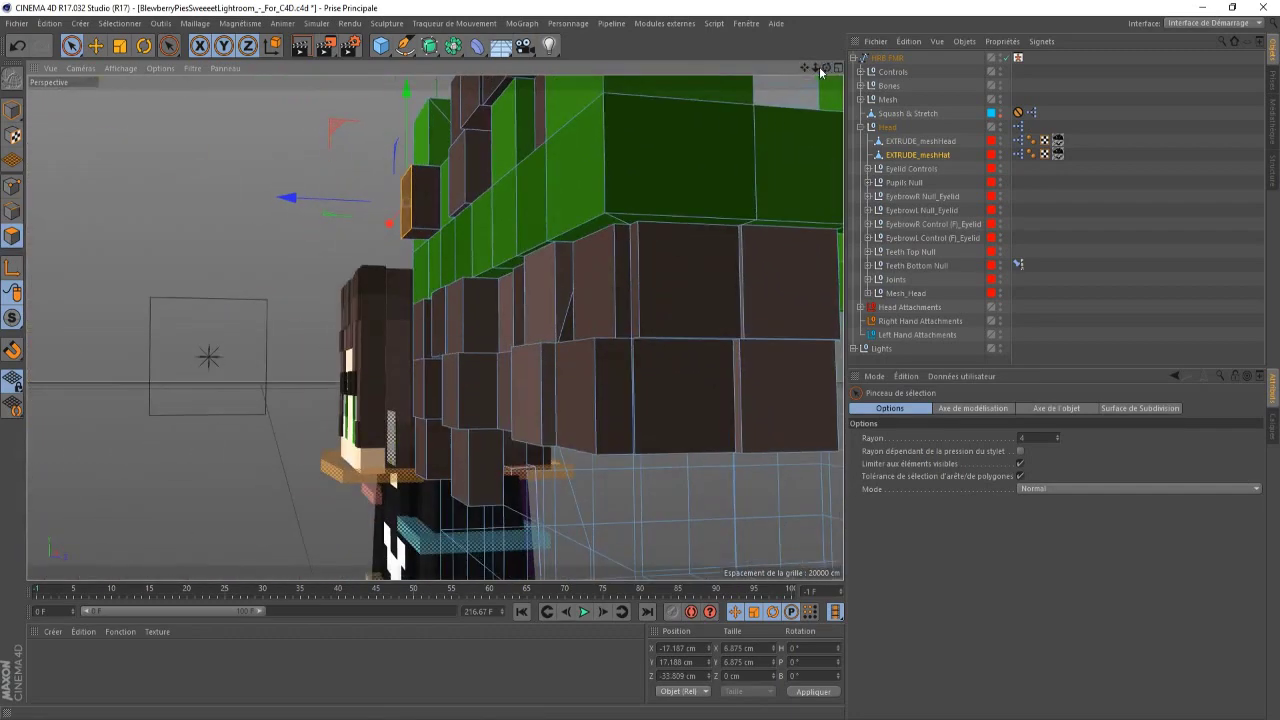
- Select three hair polygons on the left side of the head below the band and move them outward to about X 30.29 cm
left_click_drag(820, 71, 817, 70)
mouse_move(630, 309)
left_mouse_down()
mouse_move(616, 358)
mouse_move(572, 366)
left_mouse_up()
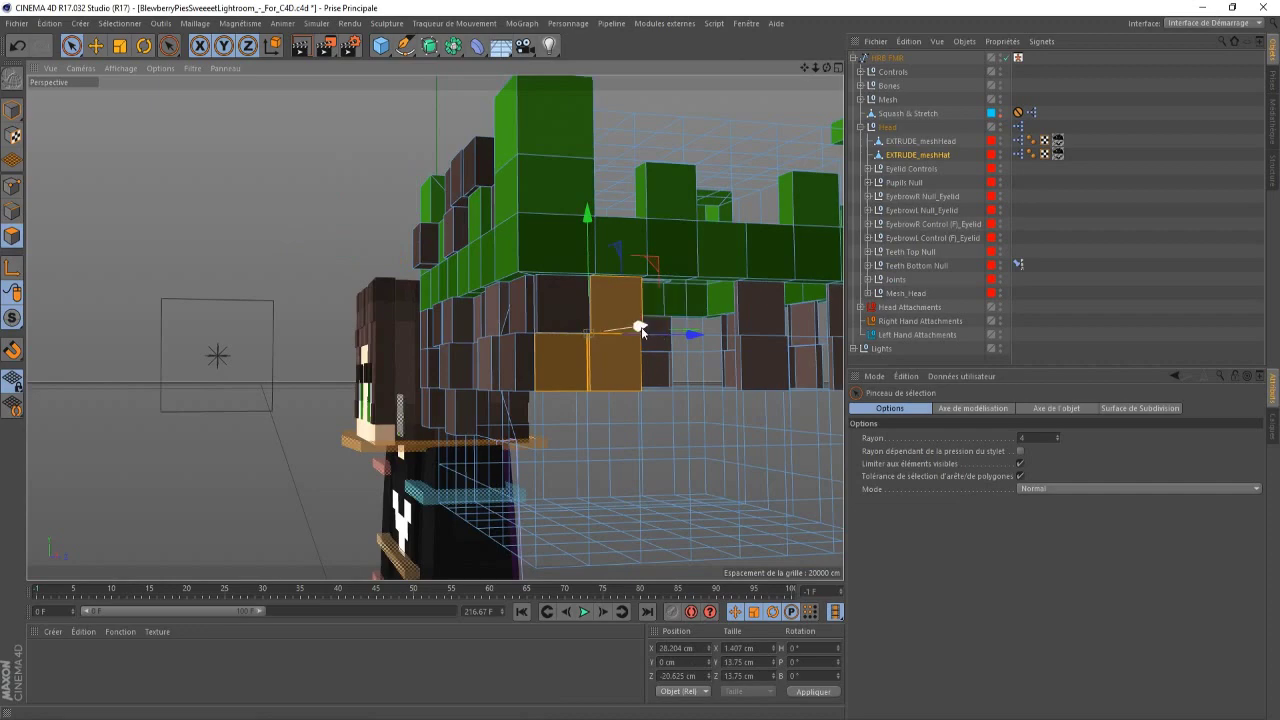
left_click_drag(643, 329, 652, 332)
- Reselect the three front hair polygons near the character's left corner and adjust their depth to Z -30.643 cm
left_click_drag(725, 250, 365, 329, "alt")
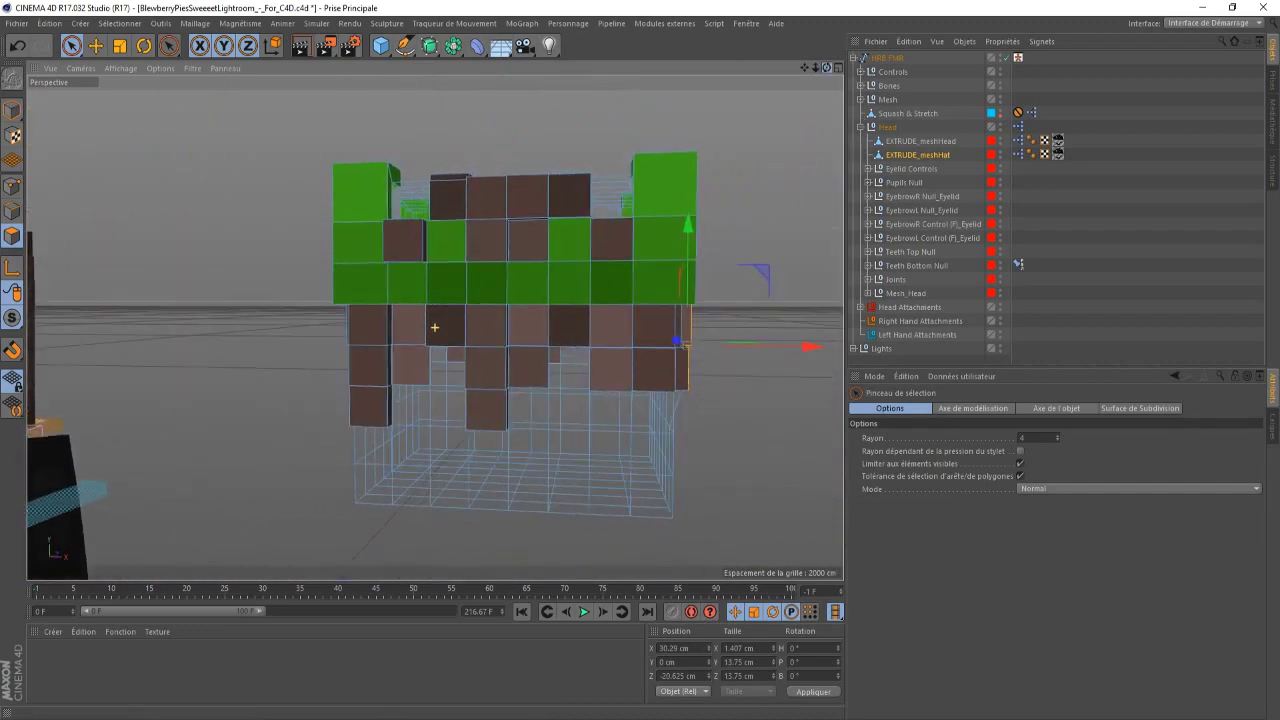
mouse_move(606, 346)
left_mouse_down()
mouse_move(614, 358)
mouse_move(628, 342)
left_mouse_up()
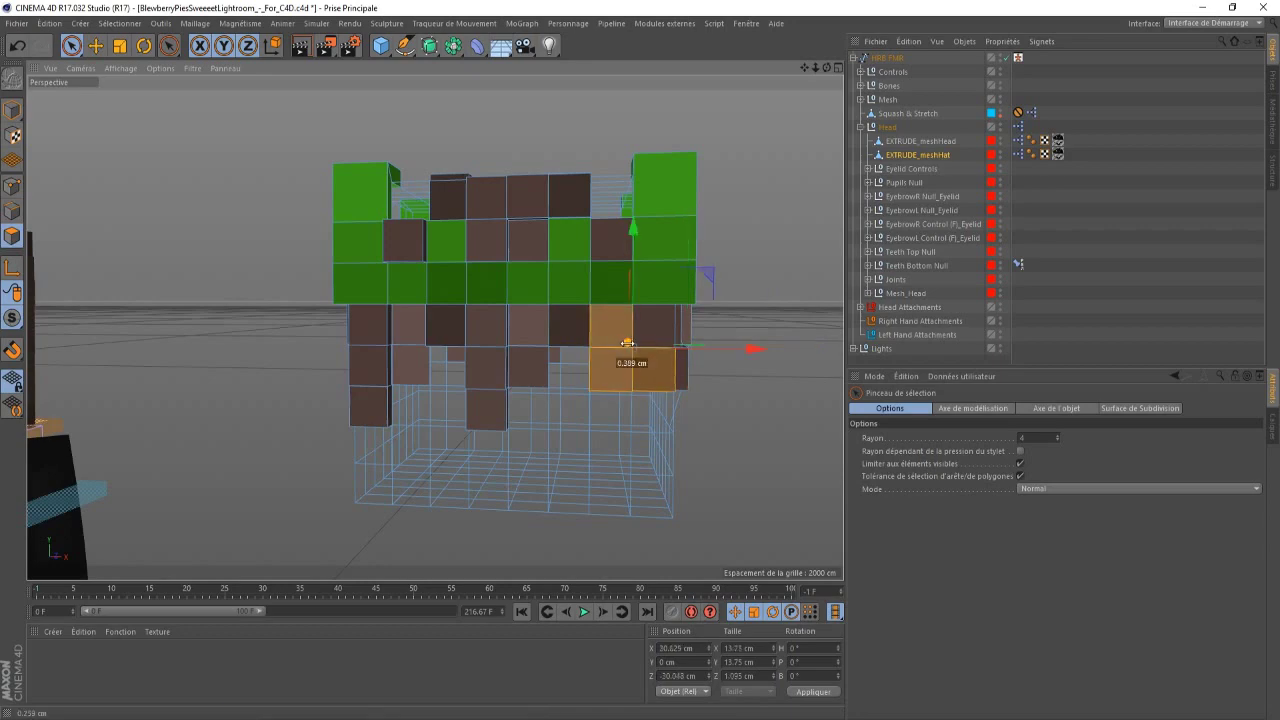
left_click_drag(627, 343, 642, 333, "alt")
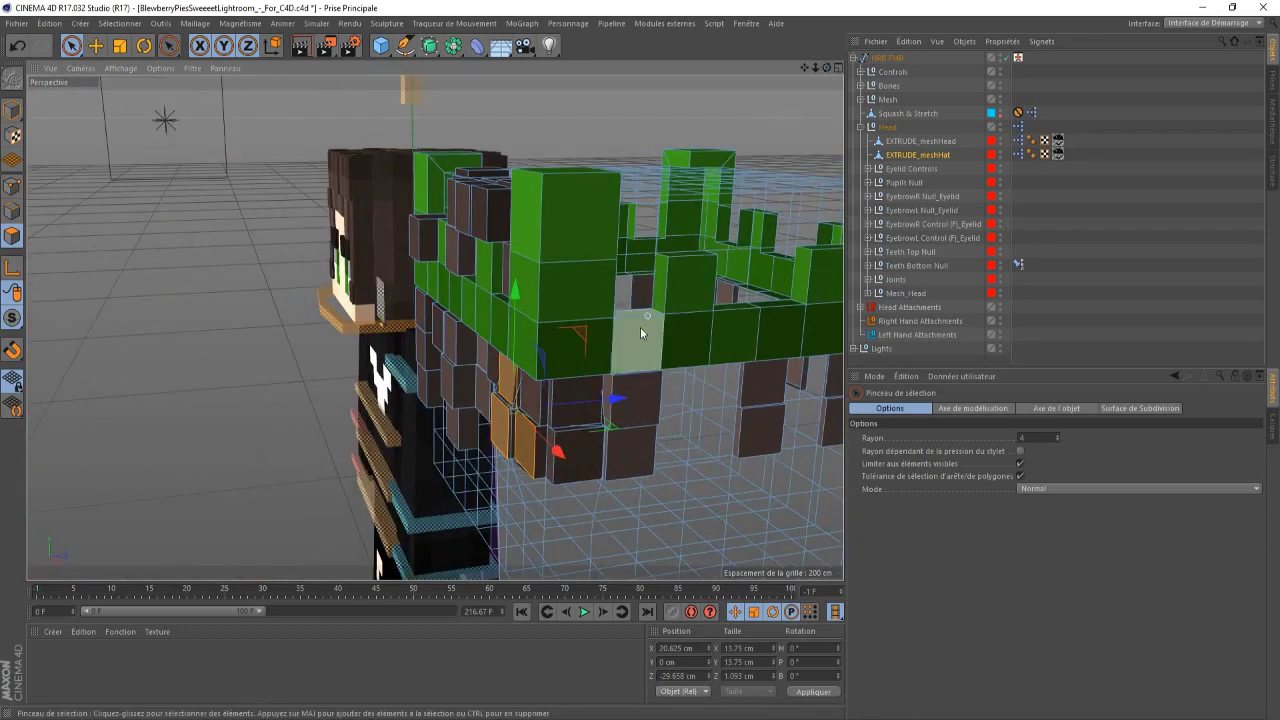
left_click_drag(618, 399, 609, 401)
- Select the protruding brown block above the band on the character's right and push it back to Z -29.217 cm
left_click_drag(828, 68, 950, 228)
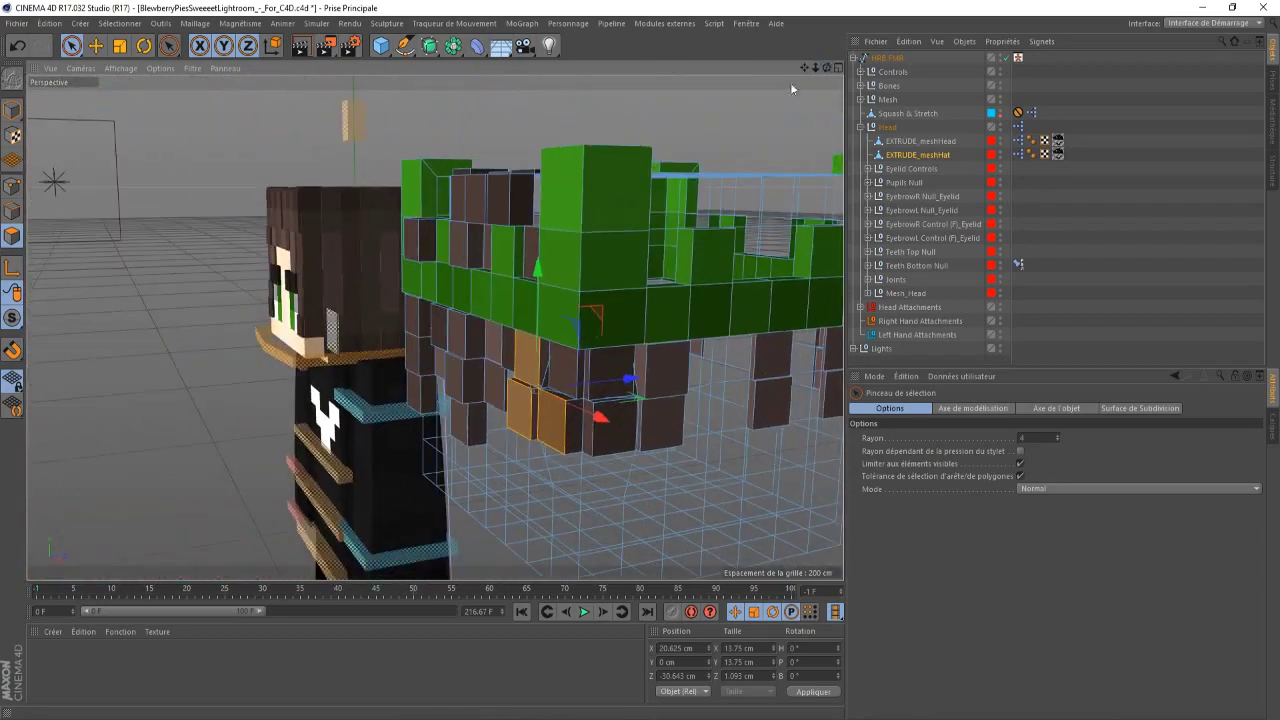
left_click(417, 235)
left_click_drag(490, 245, 535, 237)
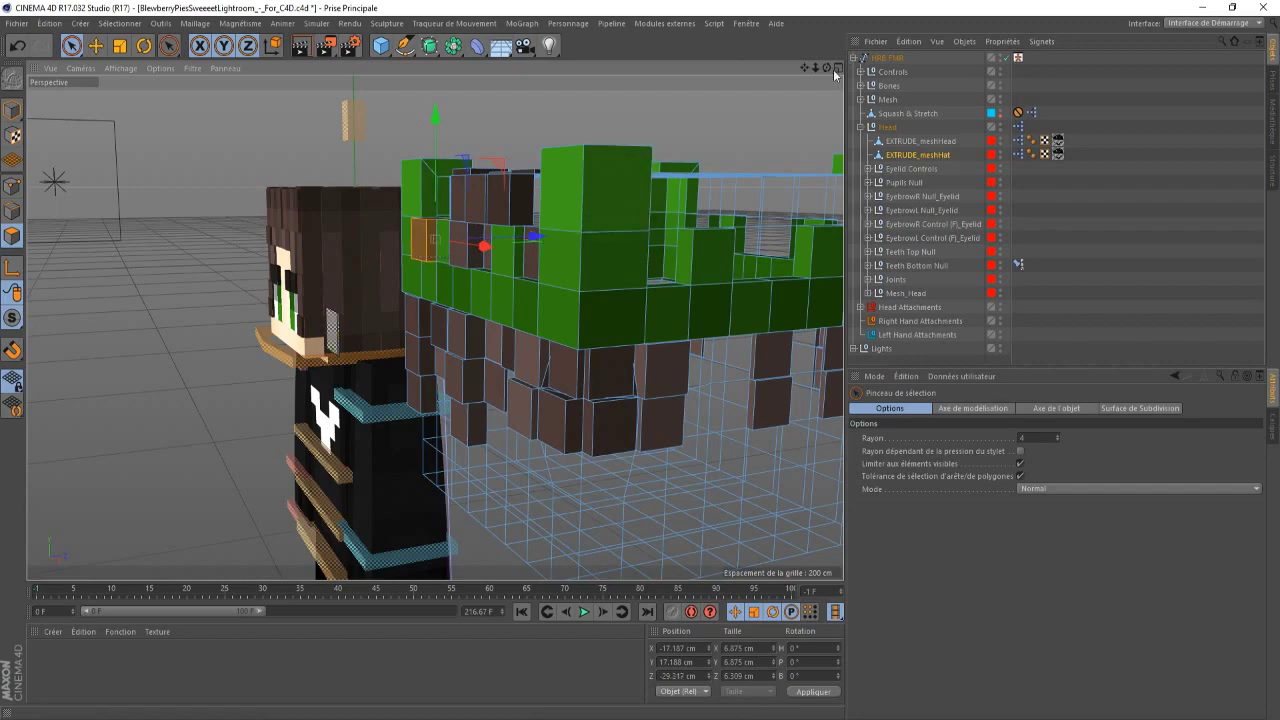
- Shift individual front hair polygons below the band to different depths, two on the character's left side and one on the right
left_click_drag(826, 67, 558, 358)
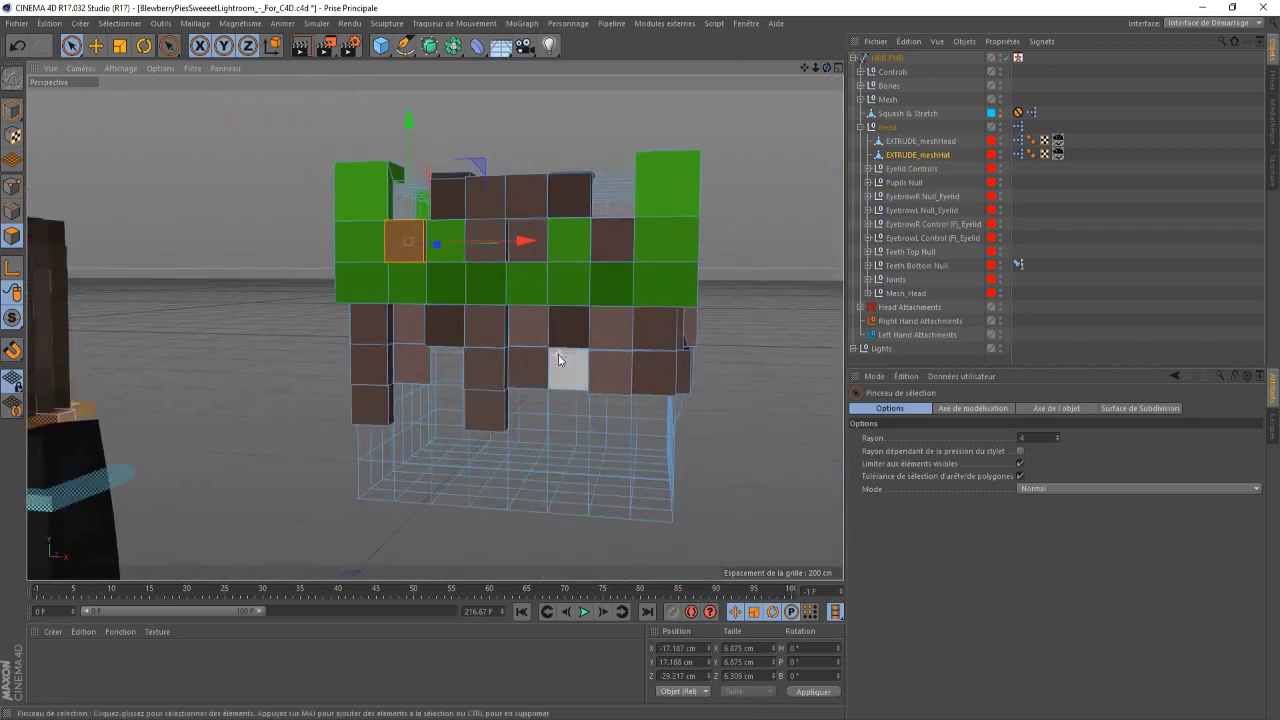
left_click(581, 327)
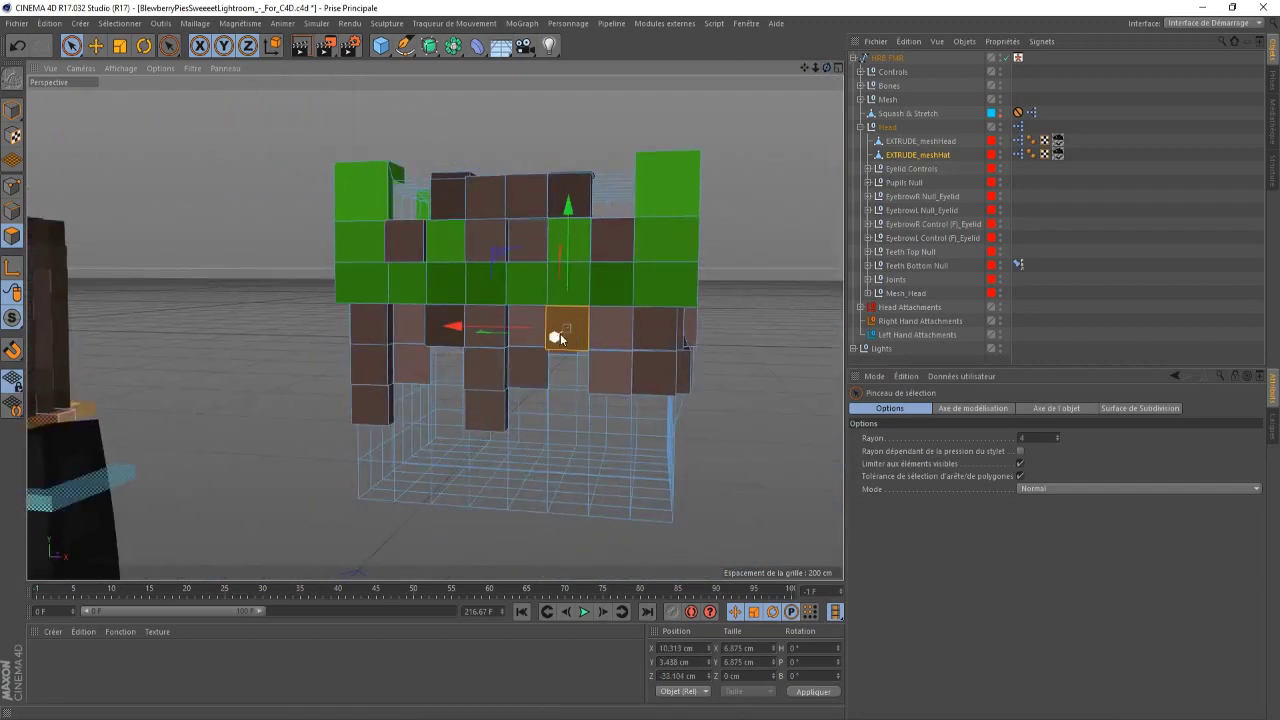
left_click(629, 363)
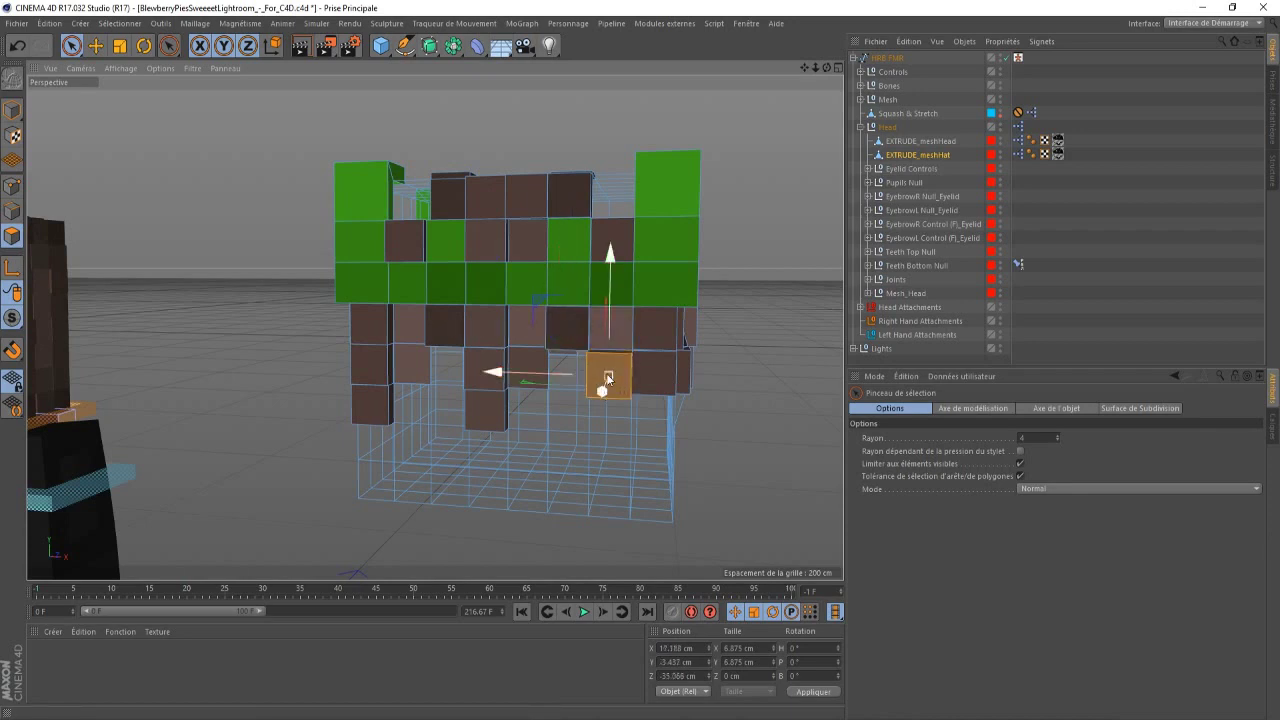
left_click_drag(602, 390, 602, 390)
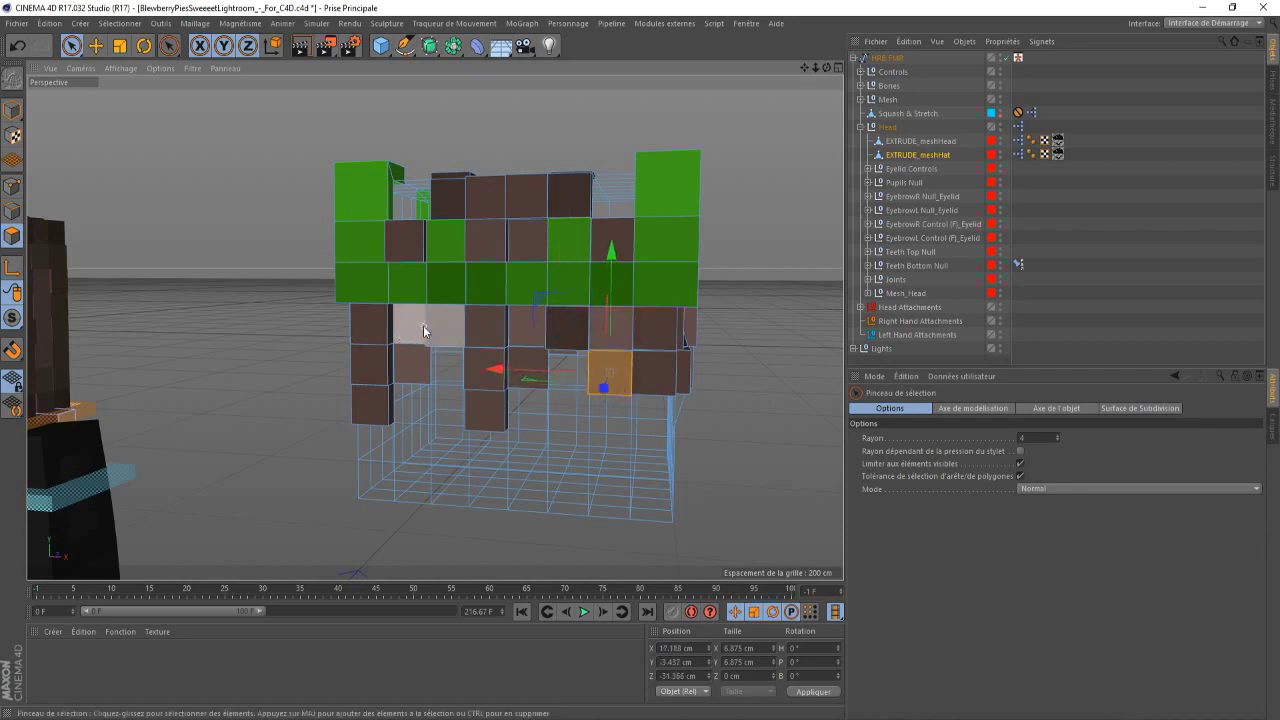
left_click(423, 325)
left_click_drag(460, 314, 455, 320)
- Return to model mode and set the hat mesh's X position to 0 cm to place it back on the head
left_click_drag(825, 68, 770, 72)
left_click(14, 109)
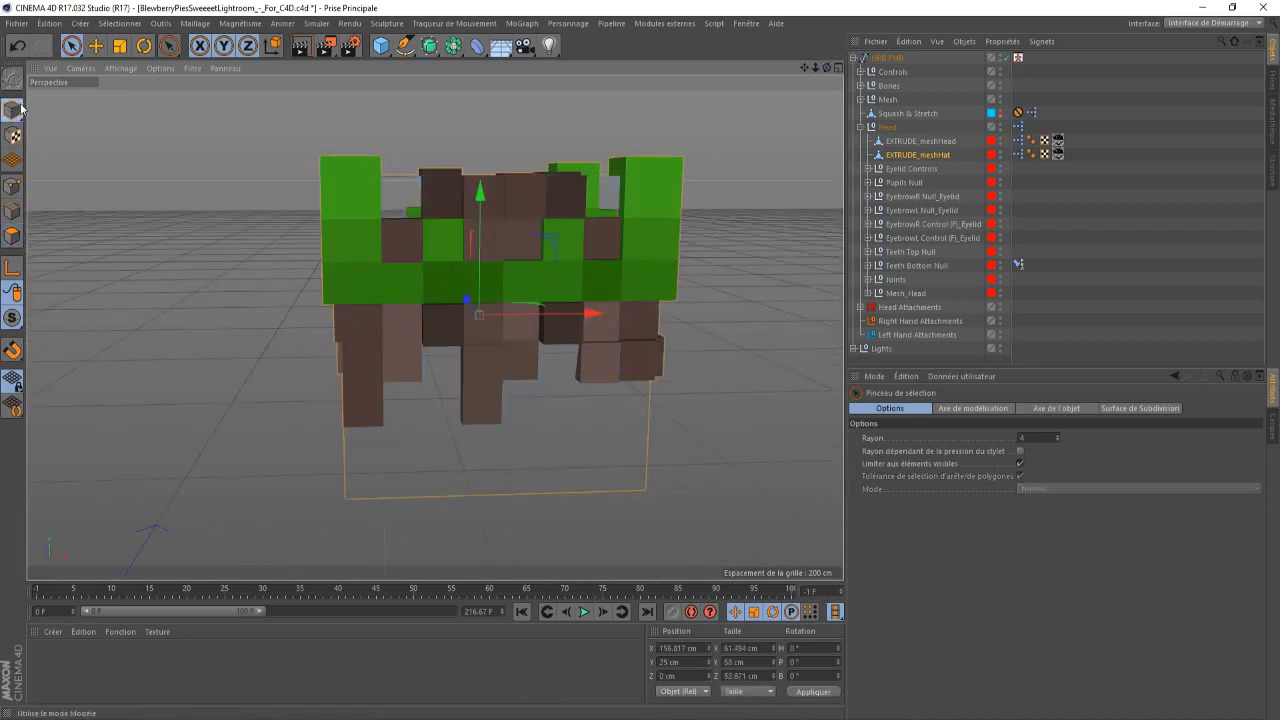
left_click(96, 45)
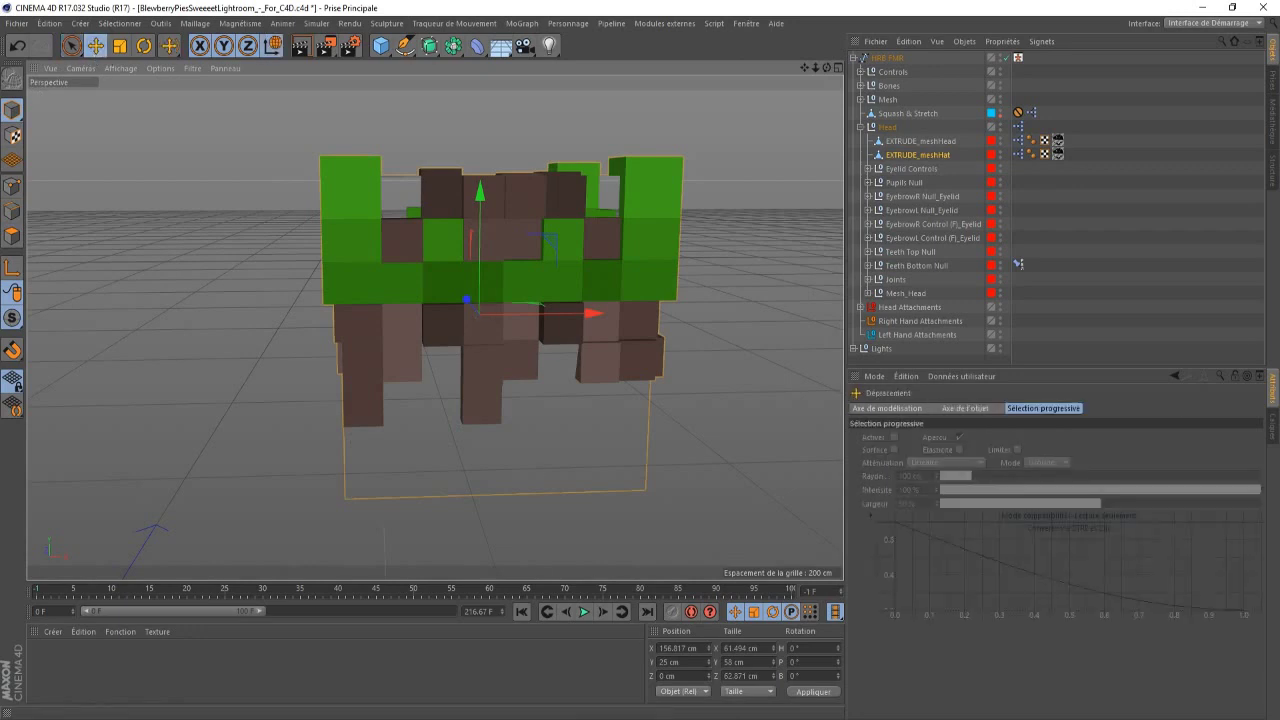
double_click(684, 648)
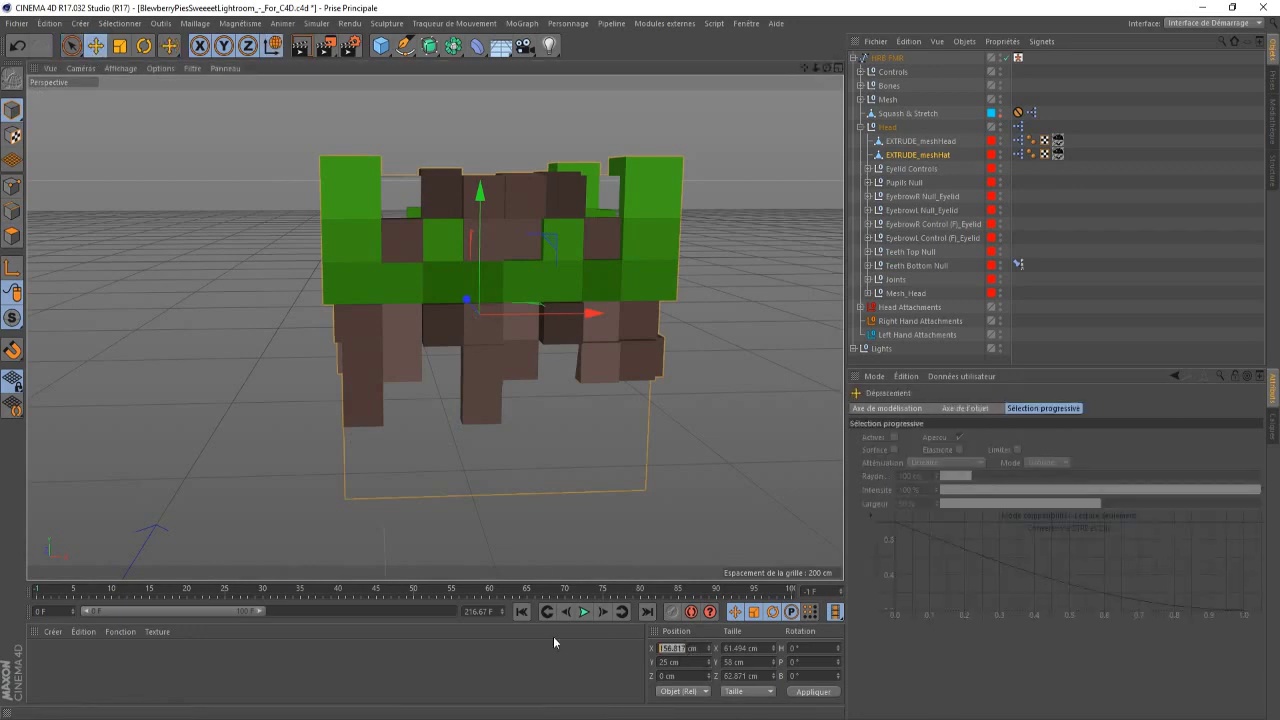
type("0")
key("Return")
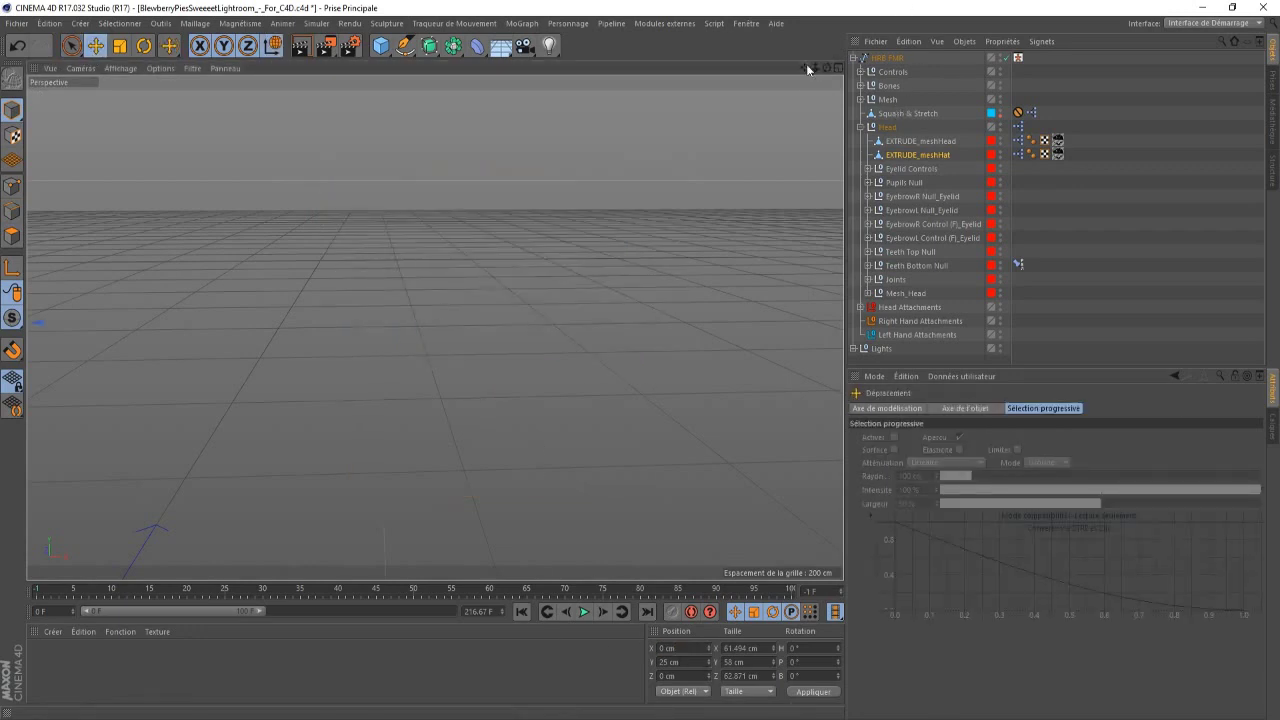
- Frame the character's head at an angle and render the view to check the extruded hair and headpiece
key("o")
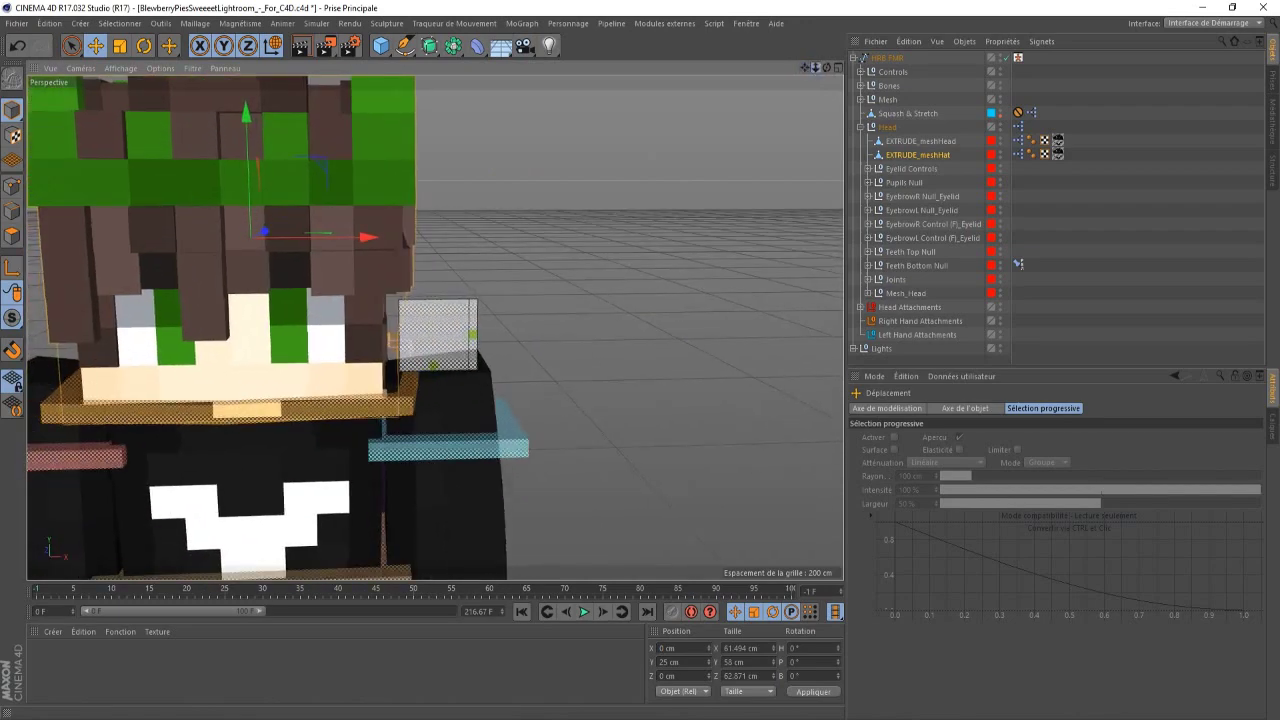
mouse_move(814, 68)
left_mouse_down()
mouse_move(827, 67)
mouse_move(812, 67)
left_mouse_up()
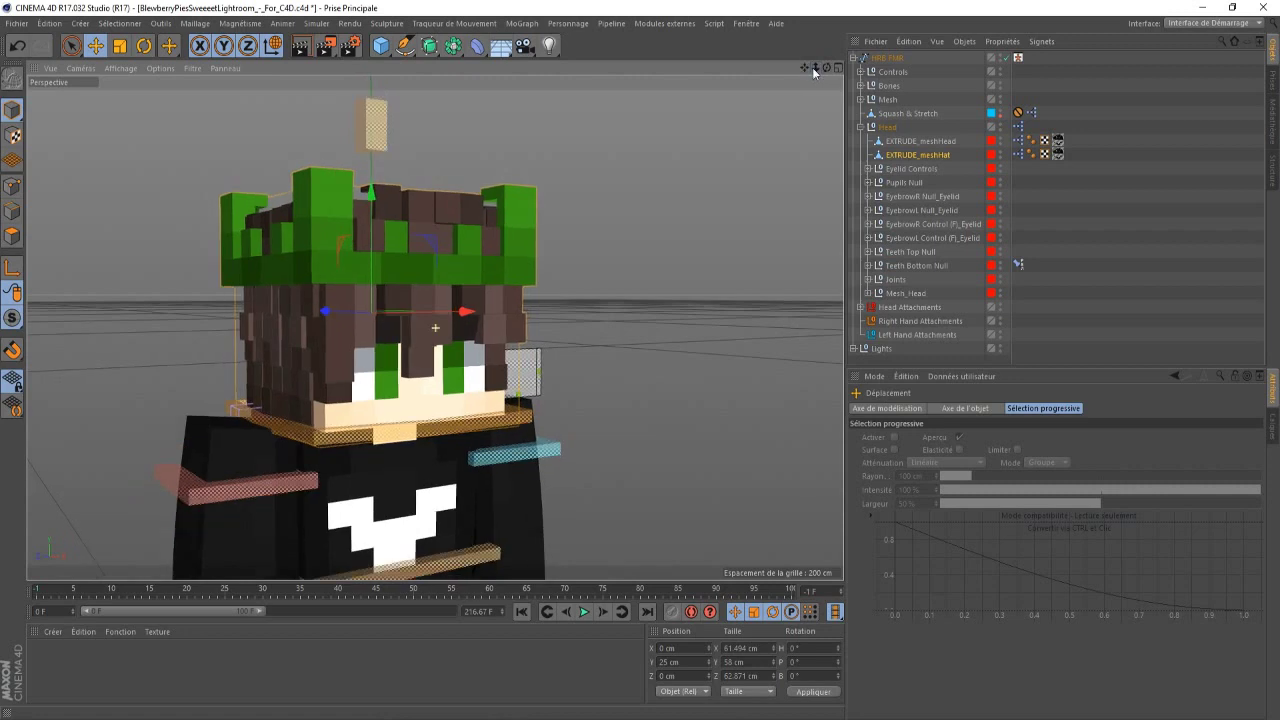
left_click(308, 54)
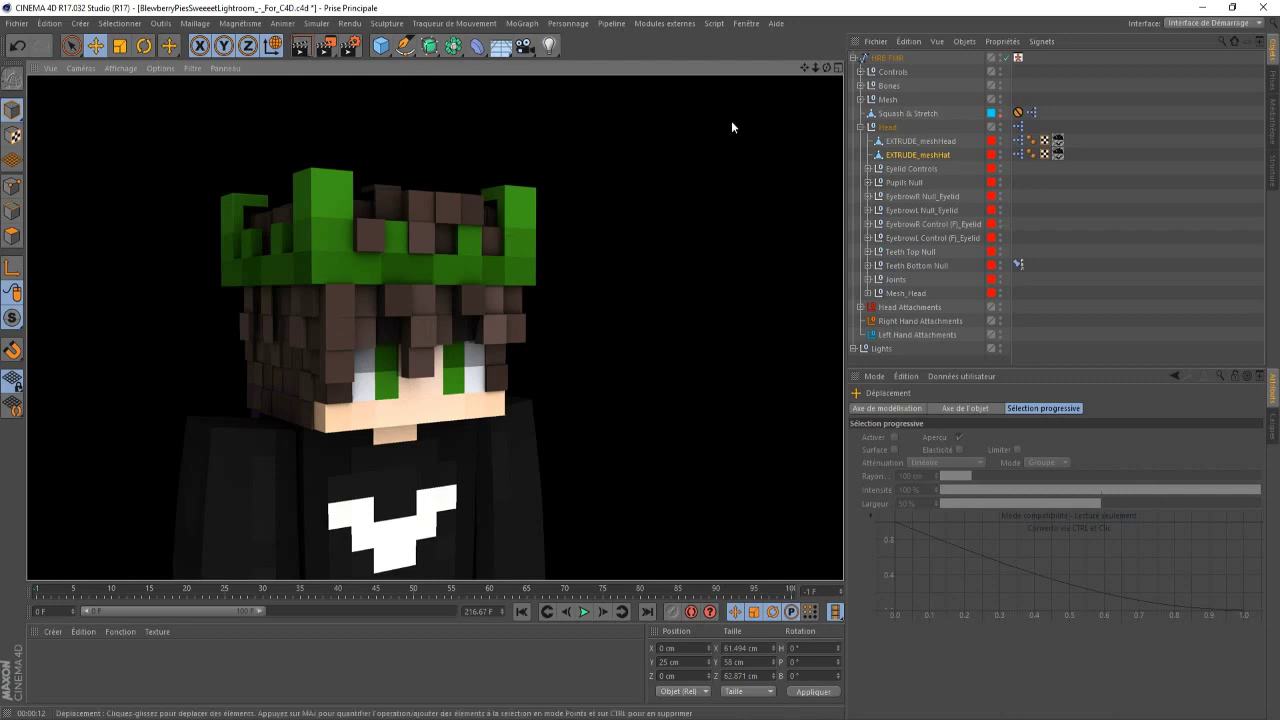
- Move the right and left arm controls sideways away from the body to detach both arms
mouse_move(826, 70)
left_mouse_down()
mouse_move(770, 90)
mouse_move(760, 140)
mouse_move(735, 100)
mouse_move(812, 77)
mouse_move(800, 80)
mouse_move(812, 64)
left_mouse_up()
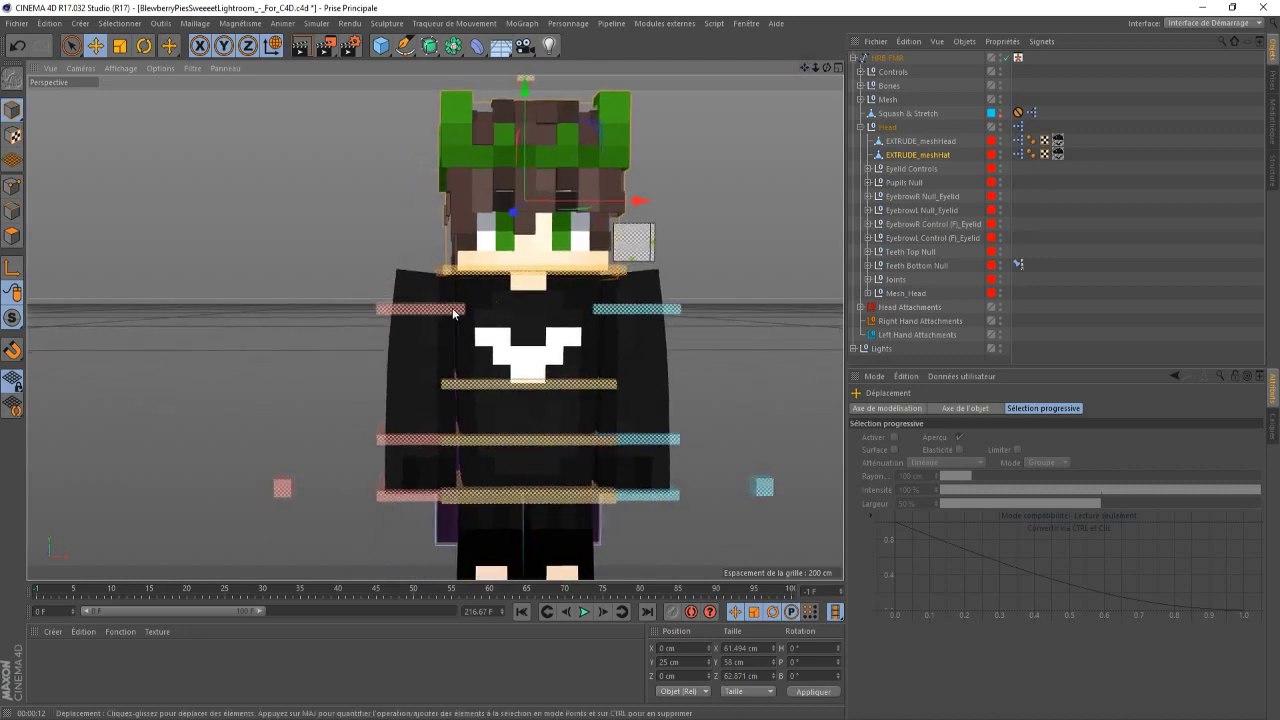
left_click(408, 313)
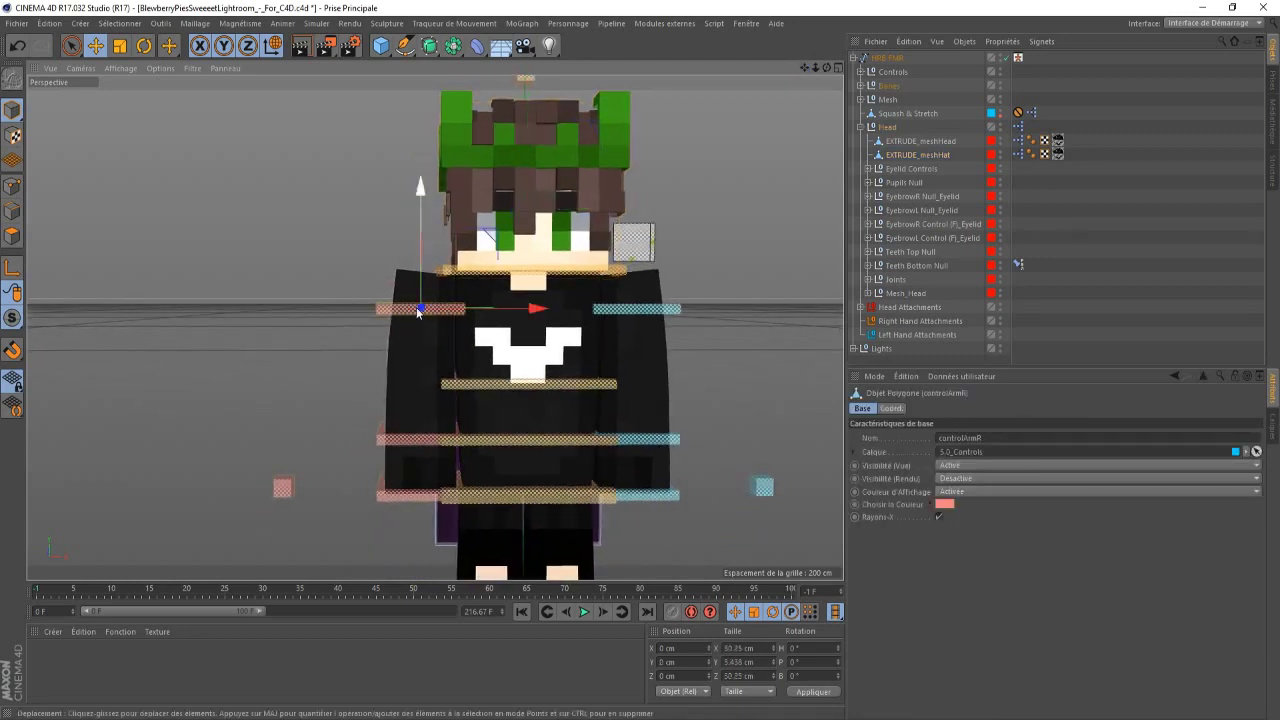
left_click_drag(518, 310, 338, 323)
left_click(620, 316)
left_click_drag(753, 308, 880, 300)
- Select the detached right arm's mesh, switch to polygon mode, and frame its lower half up close
left_click_drag(804, 69, 912, 69)
left_click(520, 343)
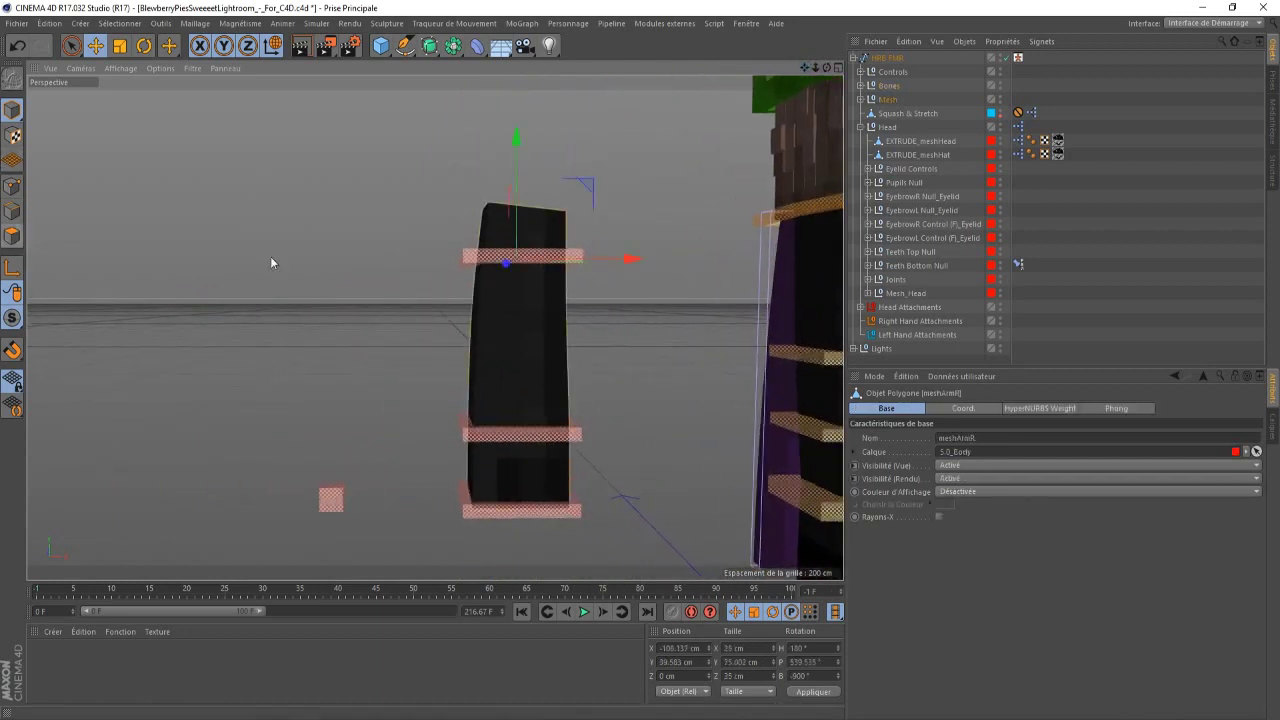
left_click(13, 235)
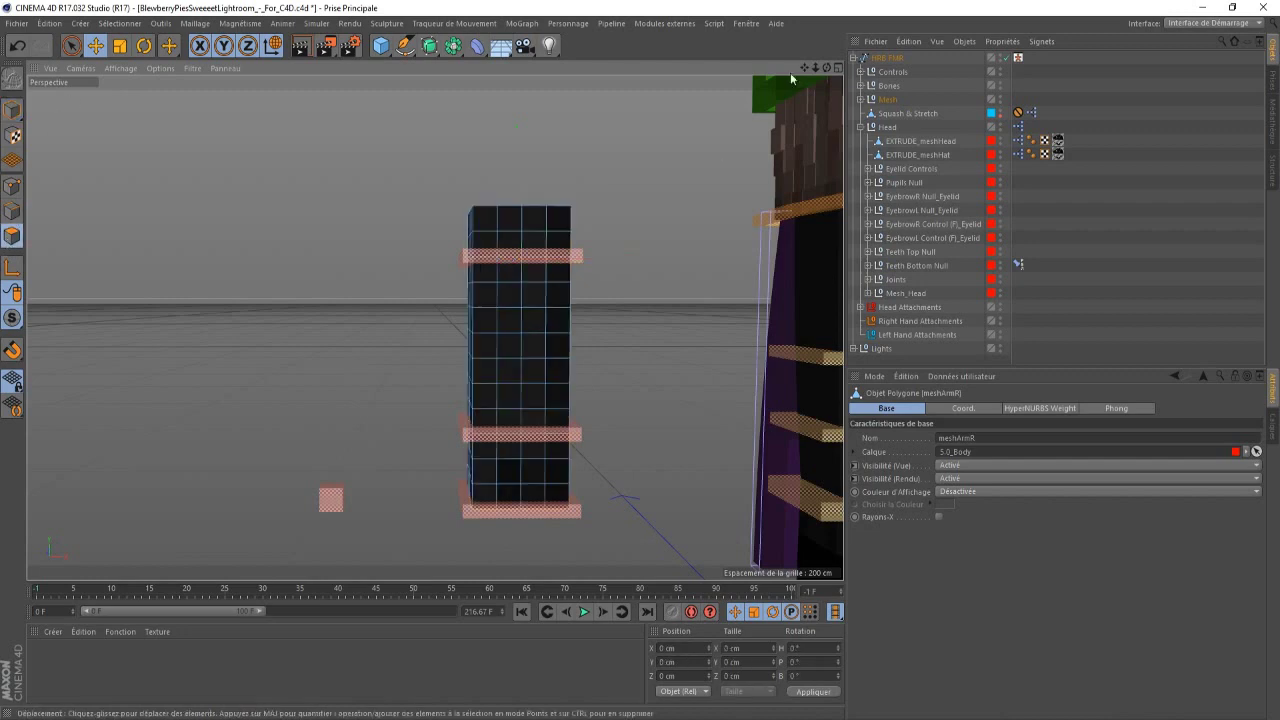
left_click_drag(825, 69, 821, 10)
mouse_move(814, 68)
left_mouse_down()
mouse_move(800, 68)
mouse_move(824, 72)
mouse_move(819, 86)
left_mouse_up()
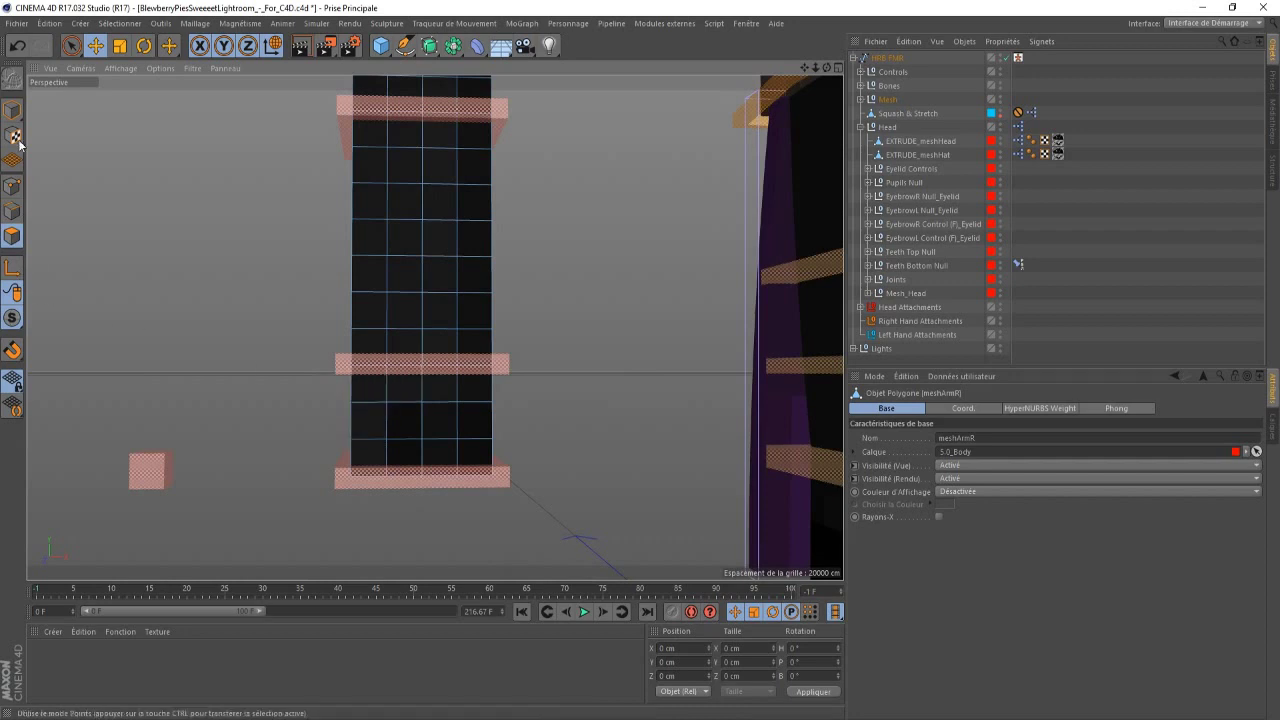
- Loop-select the two adjacent polygon rings around the right arm's middle control and extrude them outward by 1.5 cm
key("9")
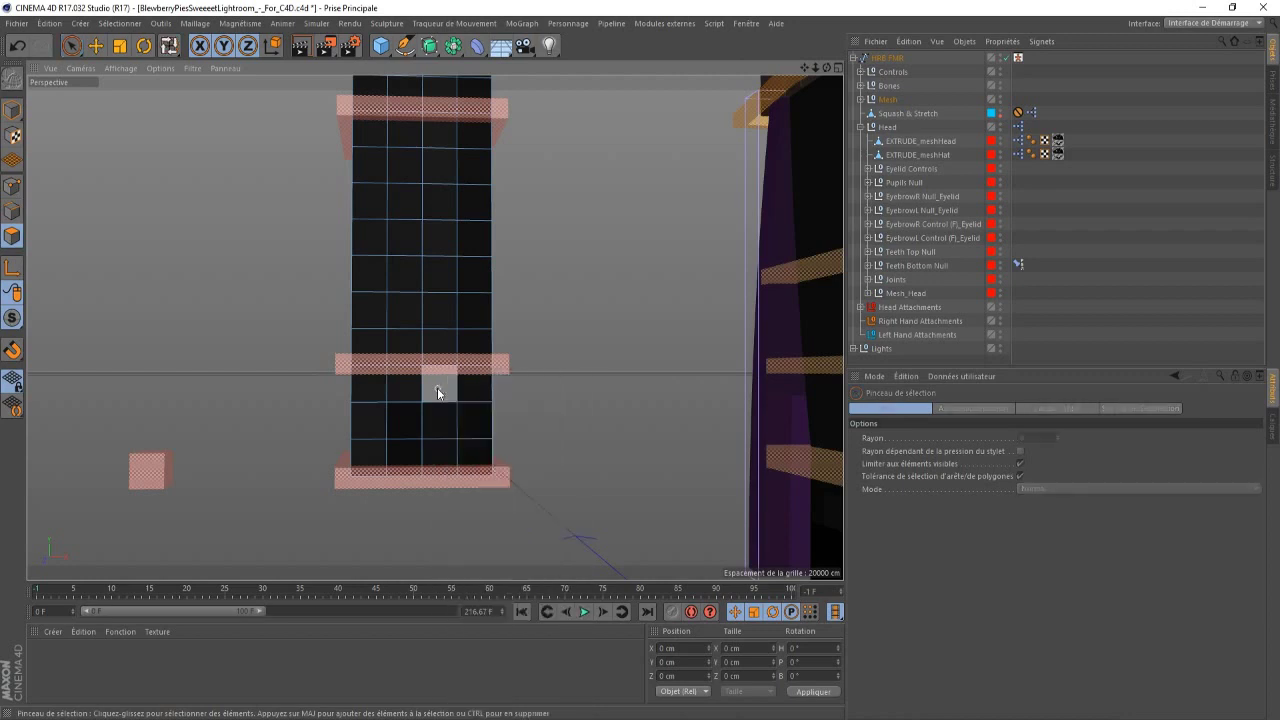
key("u")
key("l")
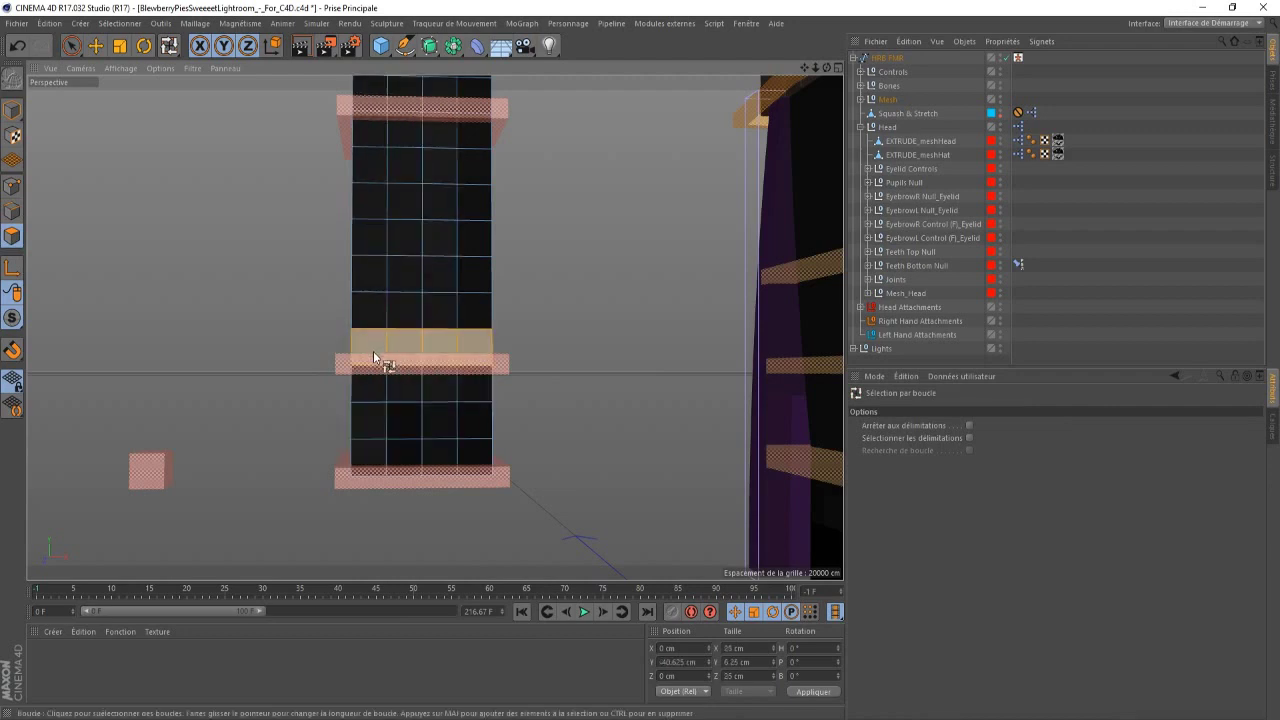
left_click(374, 384)
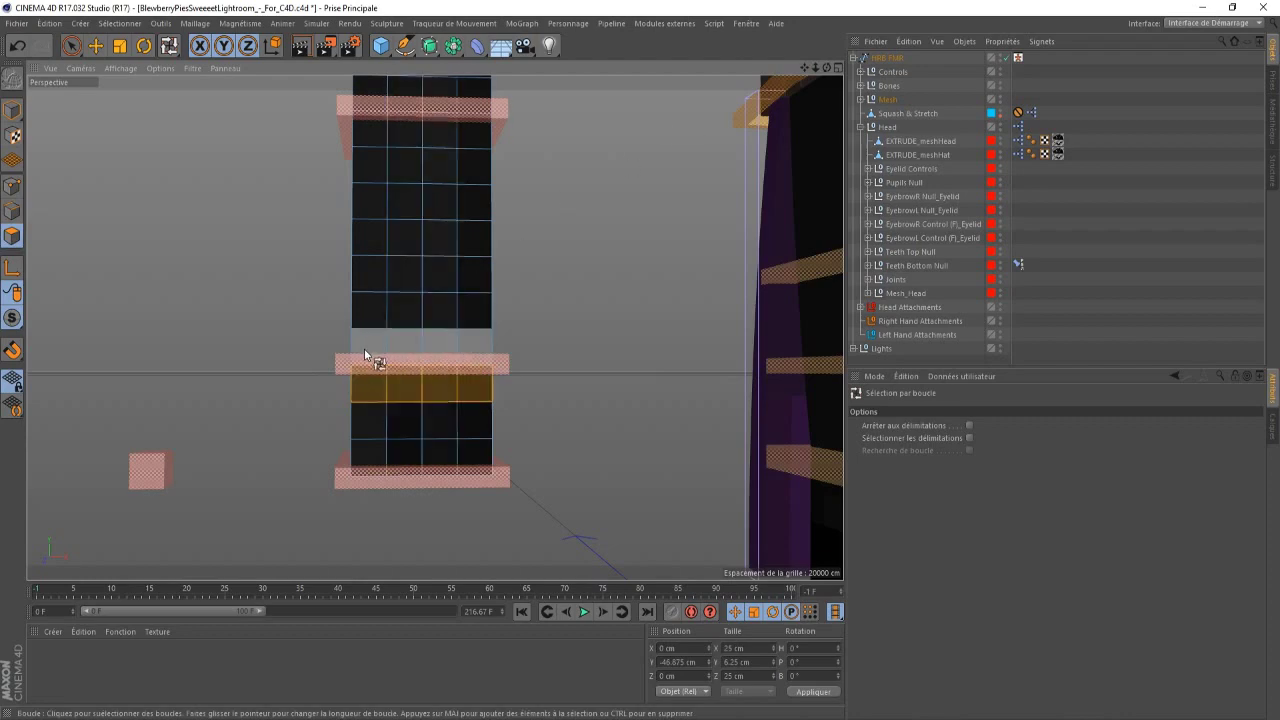
left_click(364, 353, "shift")
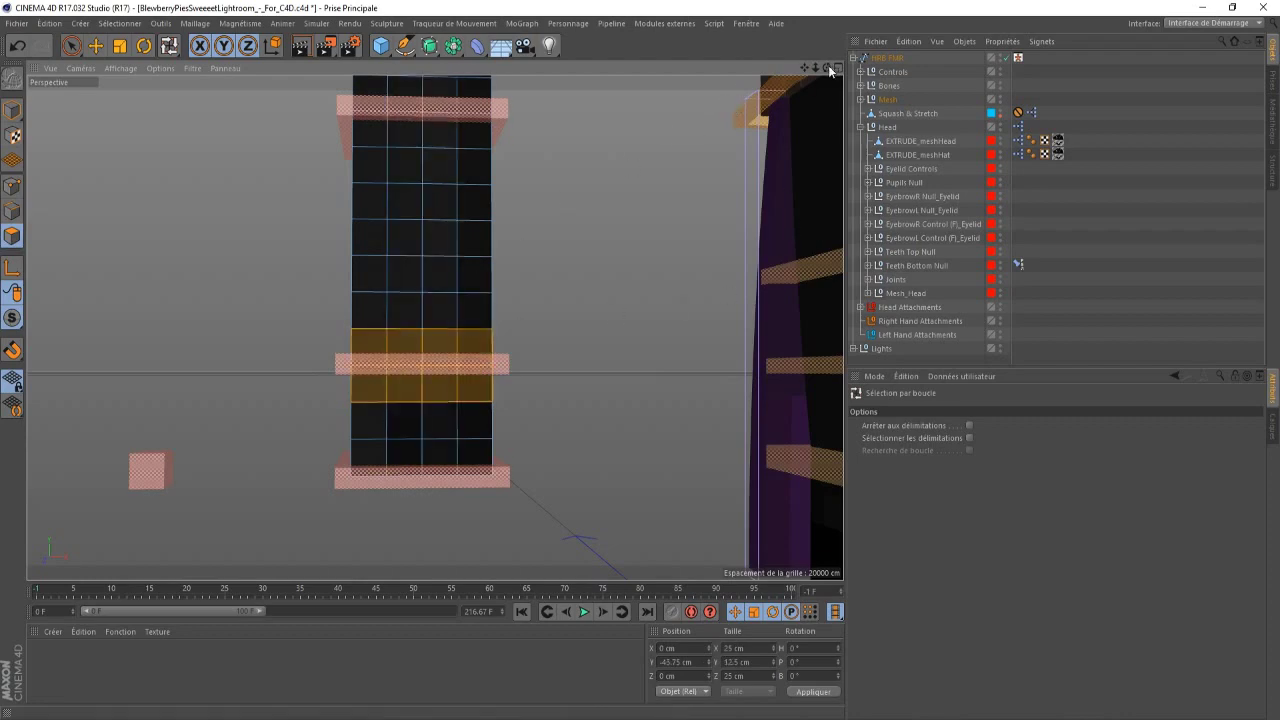
mouse_move(827, 68)
left_mouse_down()
mouse_move(888, 70)
mouse_move(740, 84)
mouse_move(500, 80)
mouse_move(460, 66)
left_mouse_up()
left_click_drag(760, 68, 814, 67)
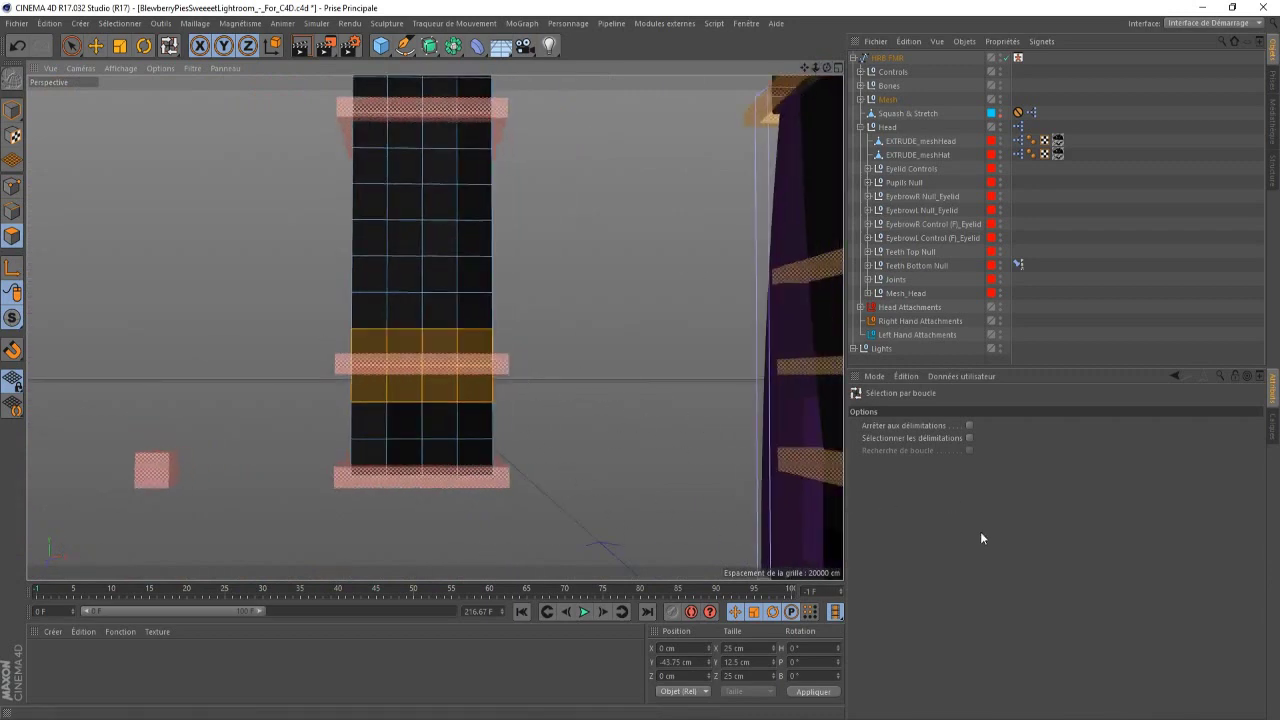
key("d")
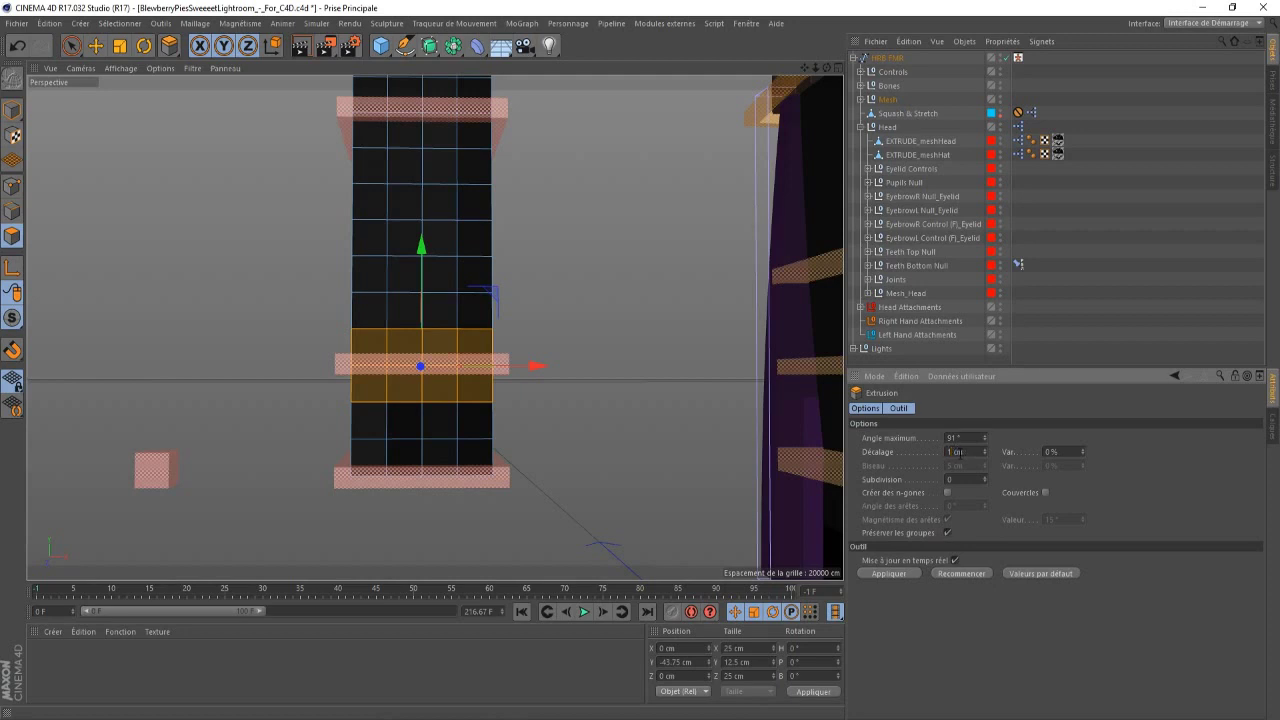
key("Return")
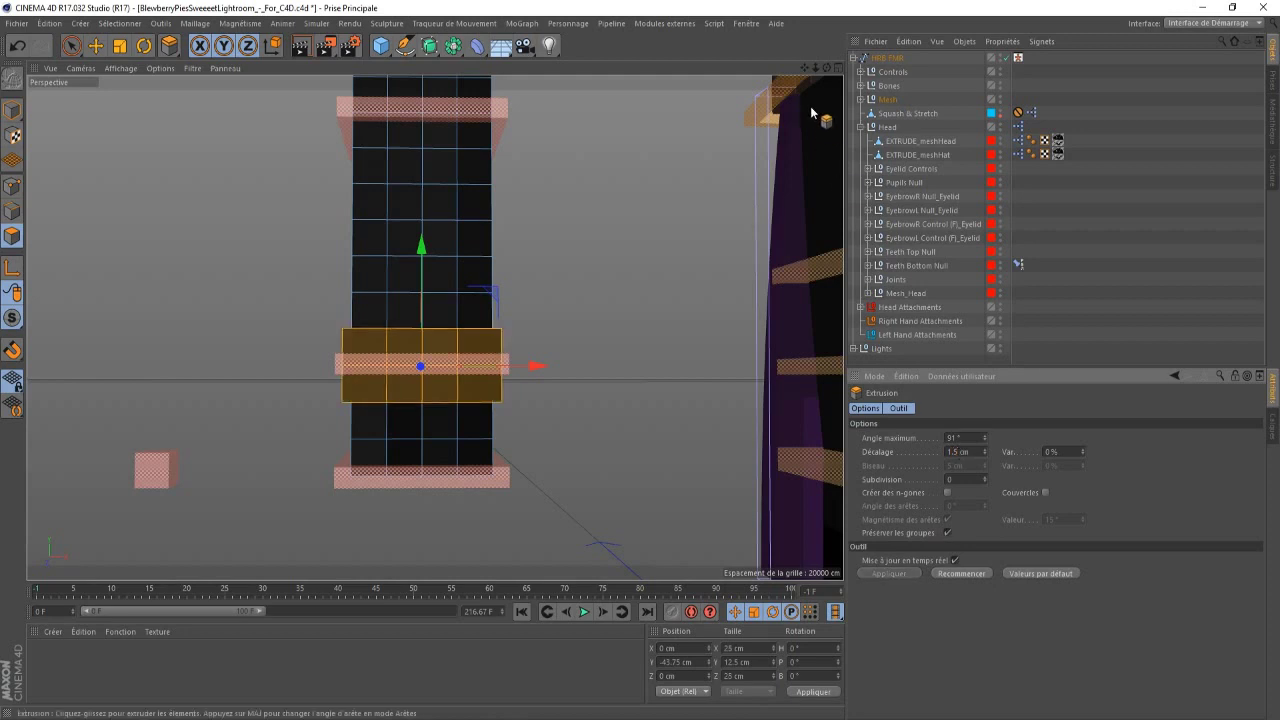
left_click_drag(827, 68, 809, 159)
scroll(557, 150, "down", 2)
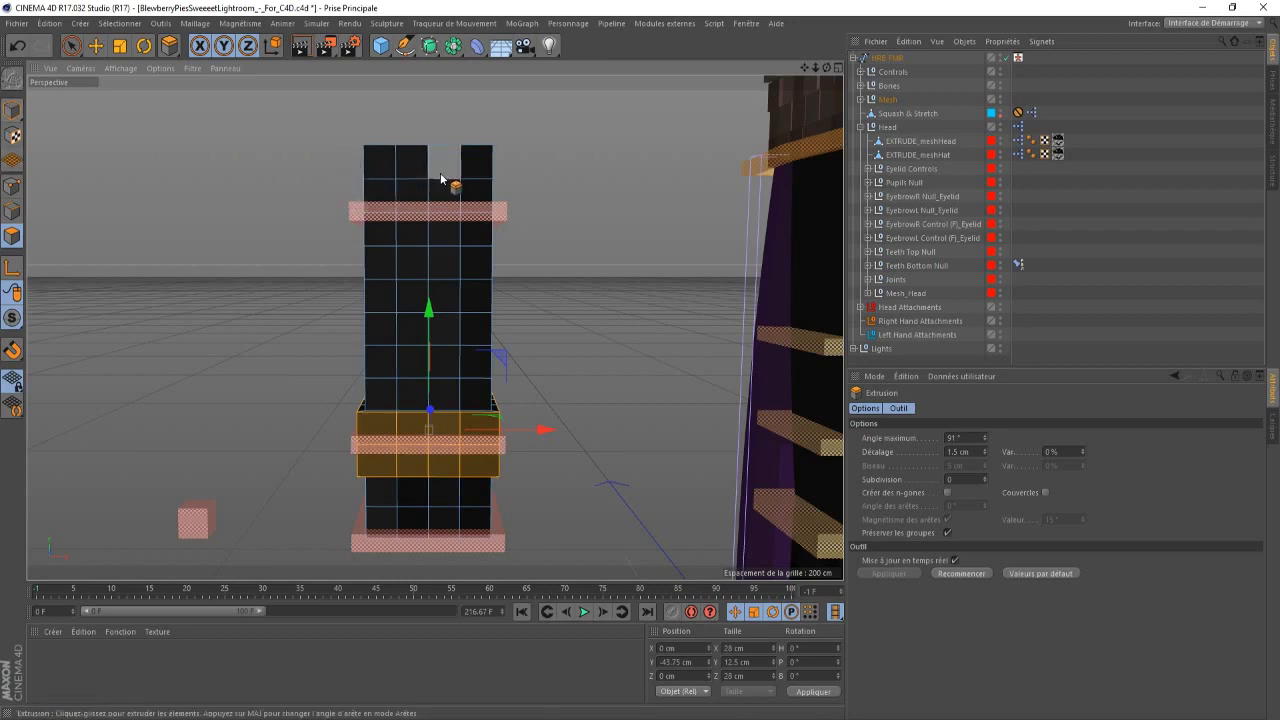
- Loop-select the three uppermost polygon rings of the right arm and extrude them outward by 1.5 cm
right_click(427, 232)
key("Escape")
key("u")
key("l")
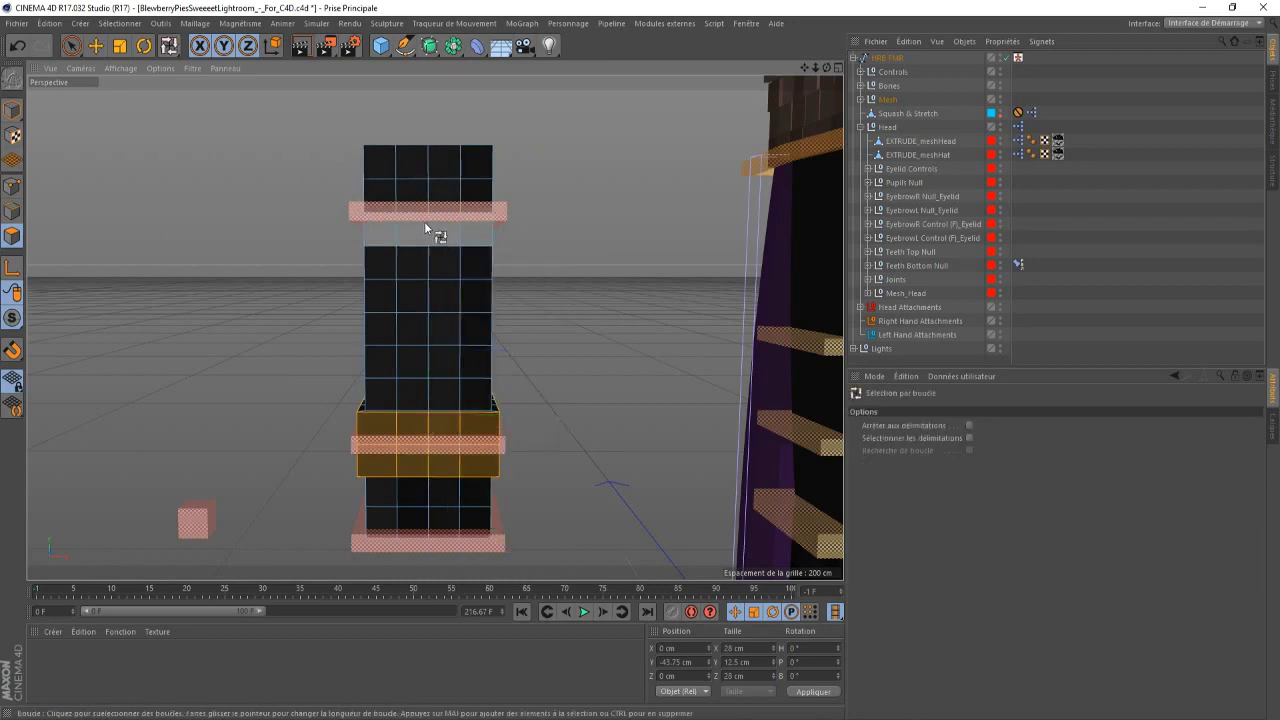
left_click(430, 168)
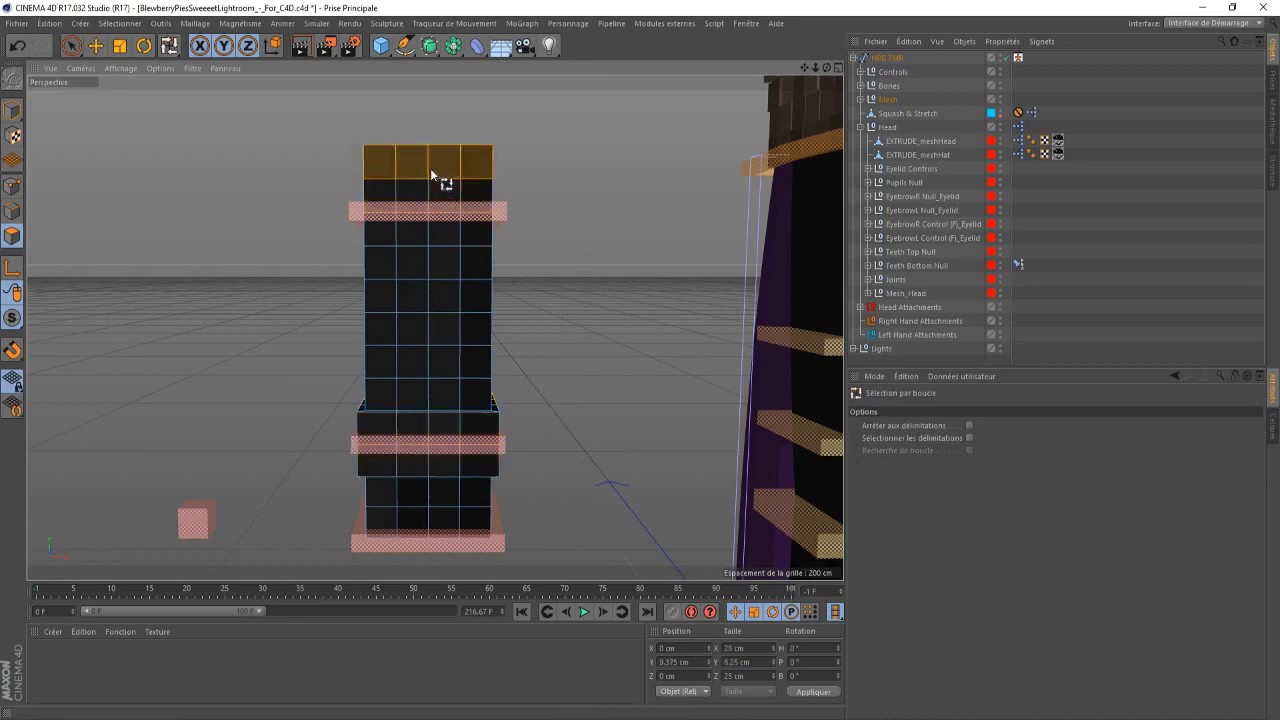
left_click(435, 192, "shift")
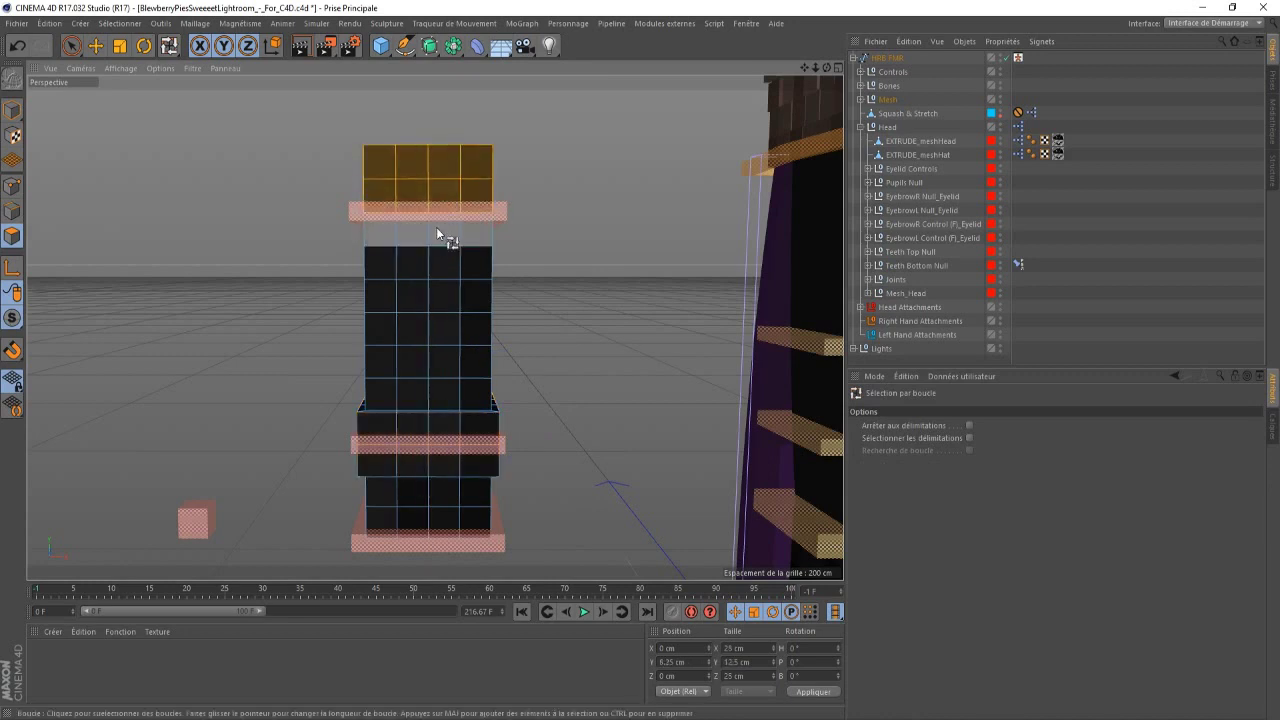
left_click(438, 238, "shift")
key("d")
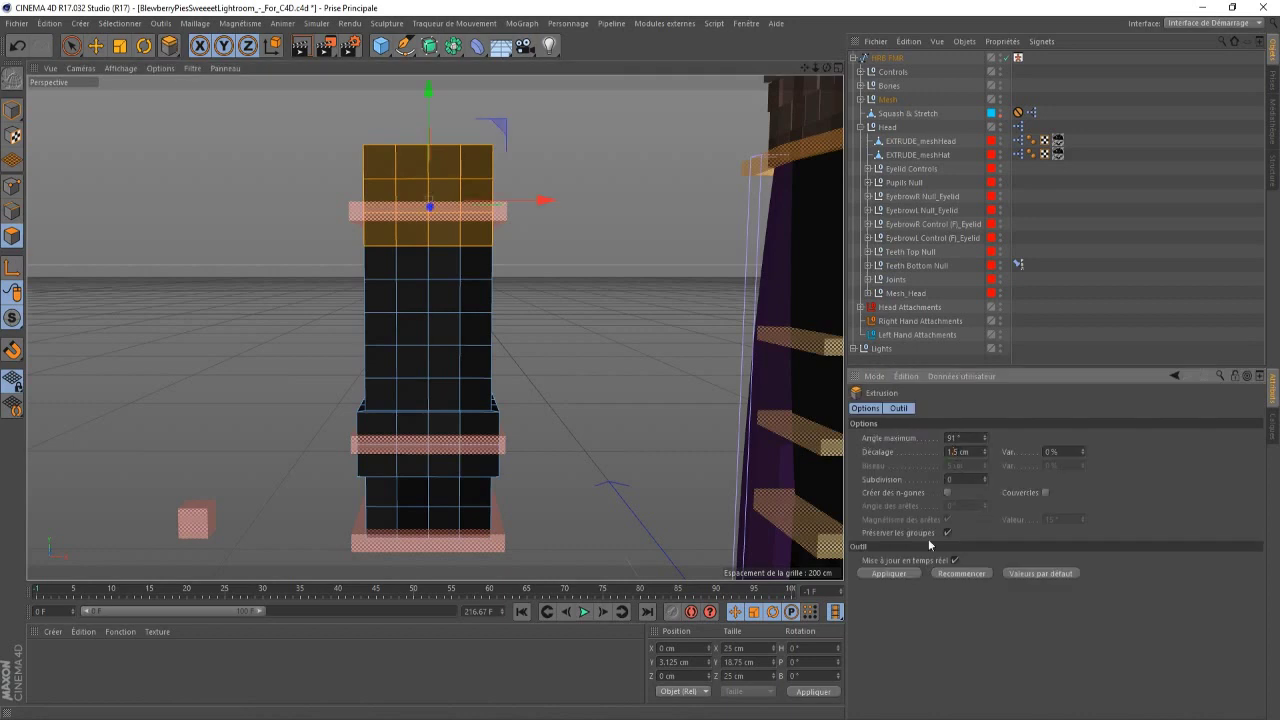
left_click(890, 576)
left_click_drag(400, 330, 435, 328, "alt")
left_click_drag(806, 70, 413, 317)
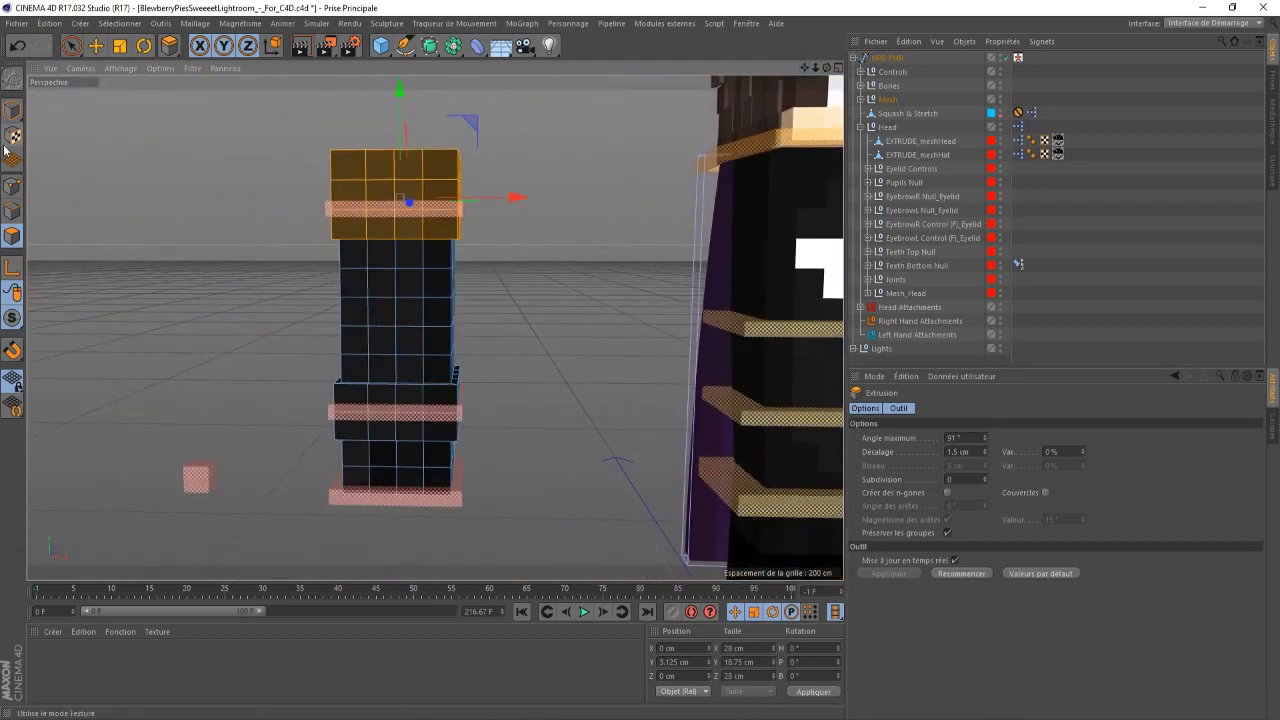
- Return the right arm mesh to model mode with the Move tool active
left_click(13, 111)
left_click(95, 45)
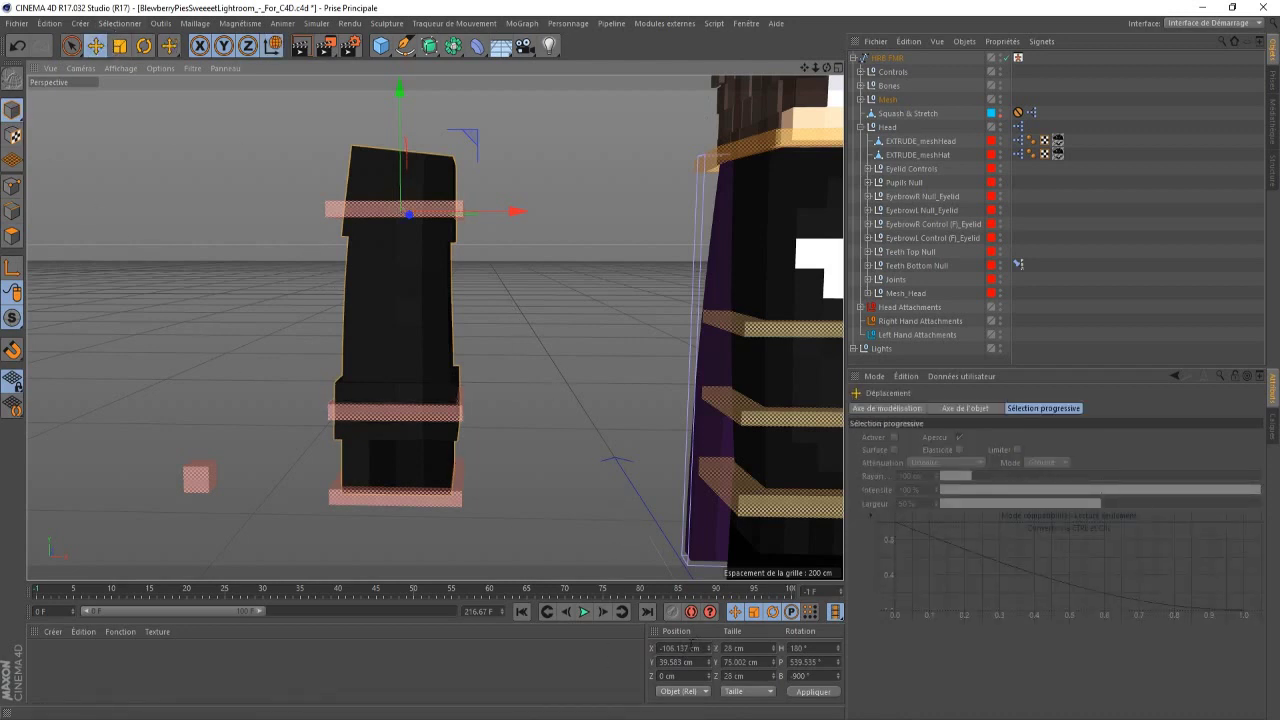
left_click(689, 648)
key("Escape")
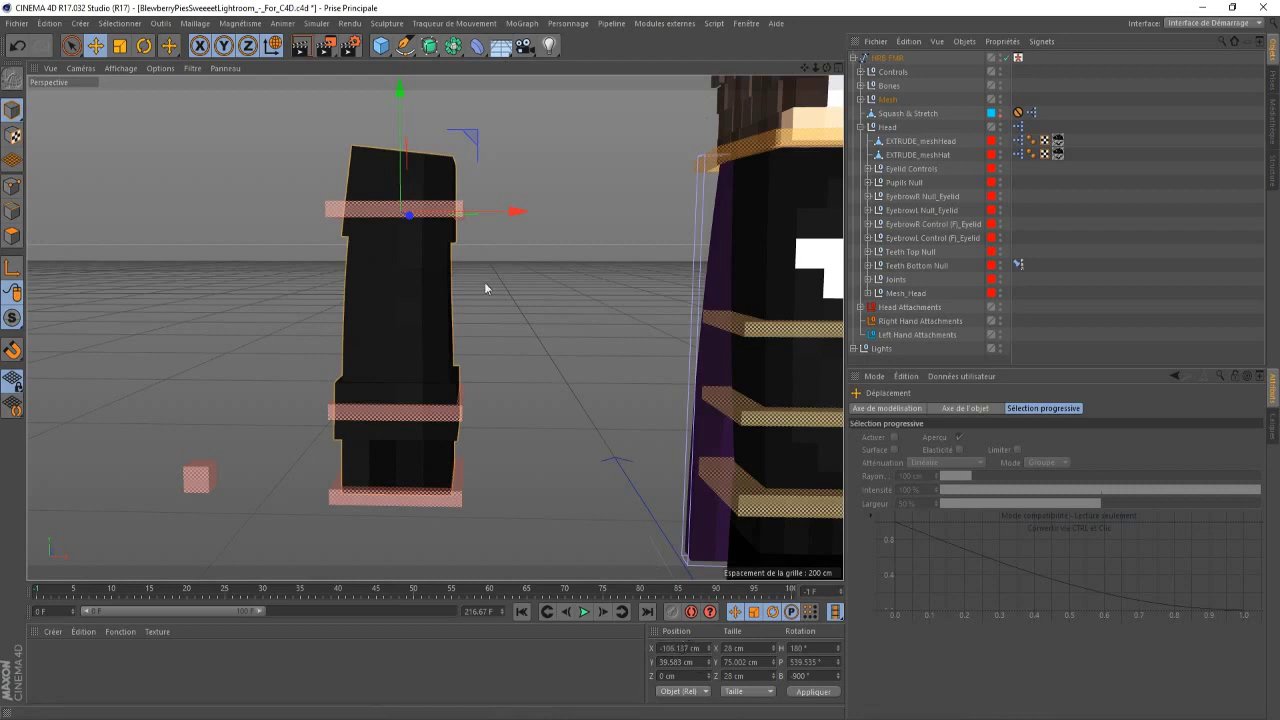
left_click(411, 283)
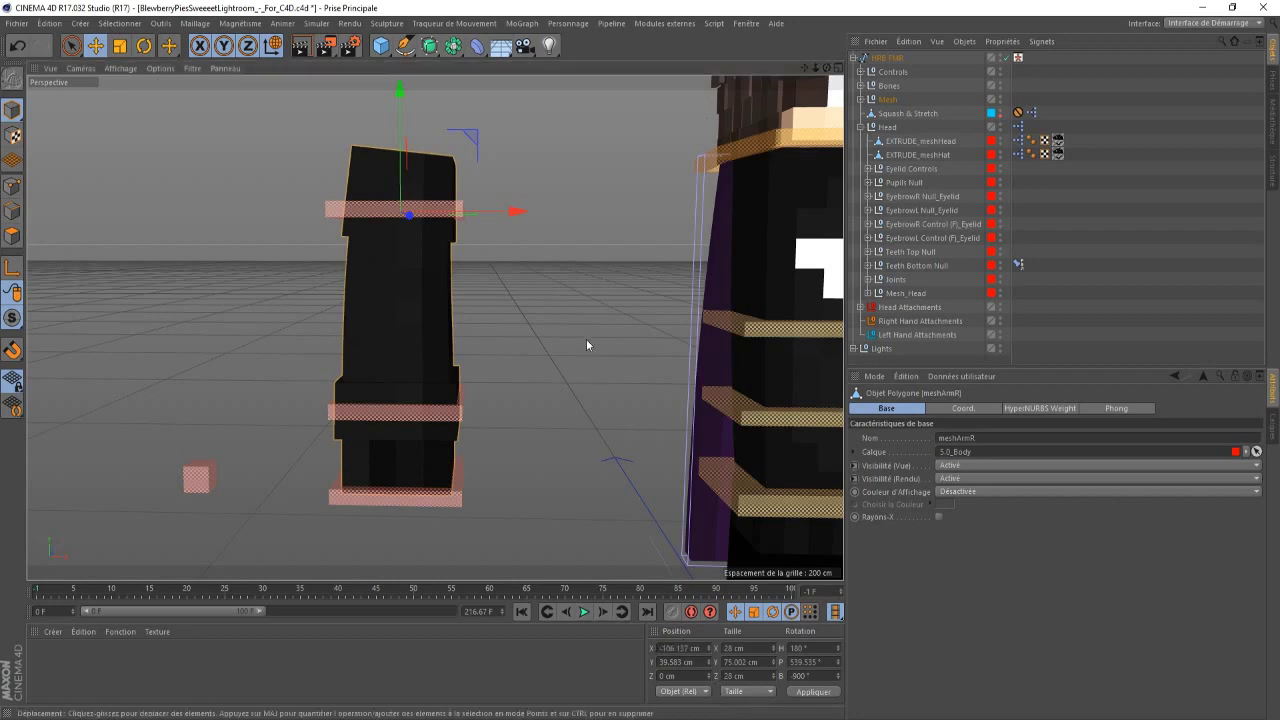
left_click(71, 45)
left_click(93, 46)
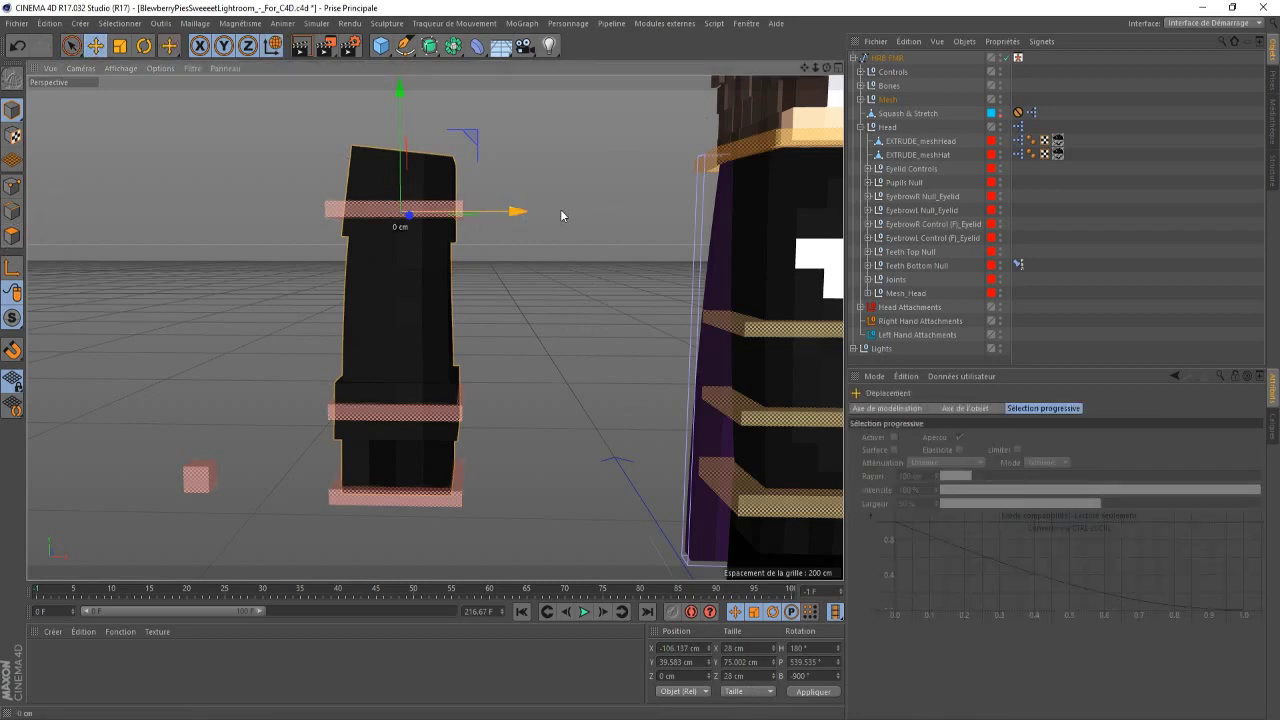
left_click(378, 274)
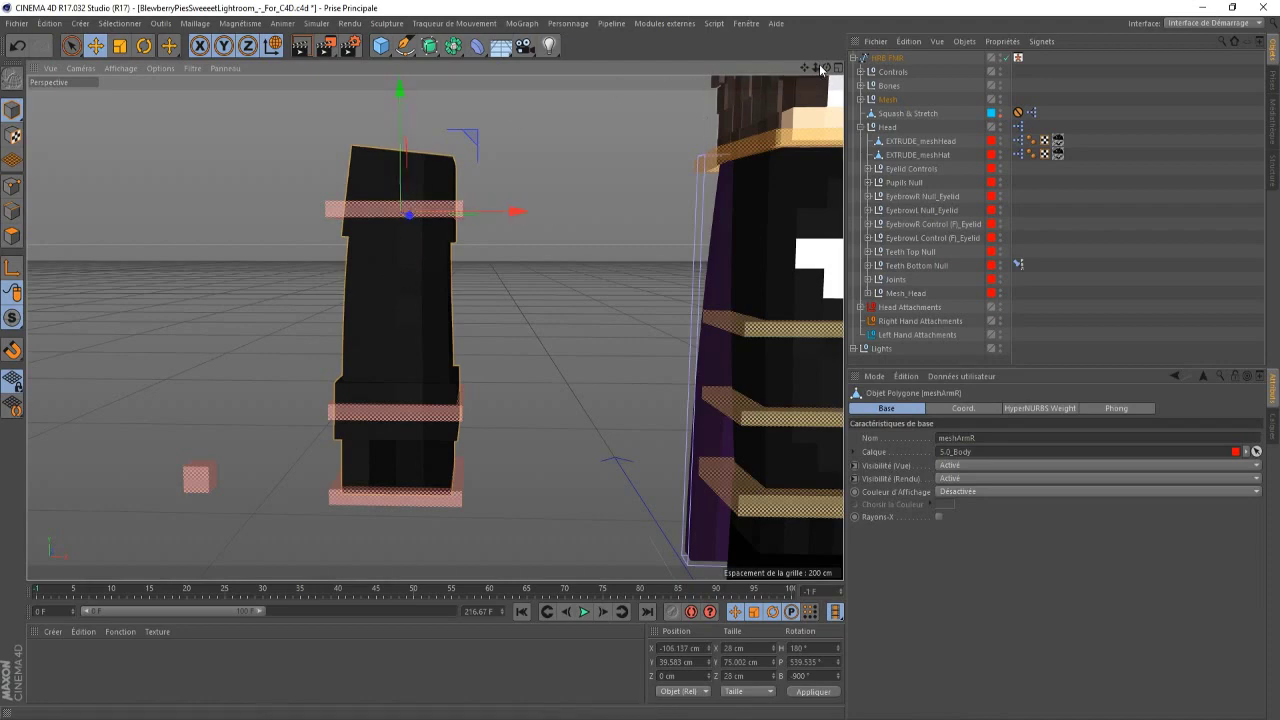
mouse_move(818, 70)
left_mouse_down()
mouse_move(860, 95)
mouse_move(818, 70)
left_mouse_up()
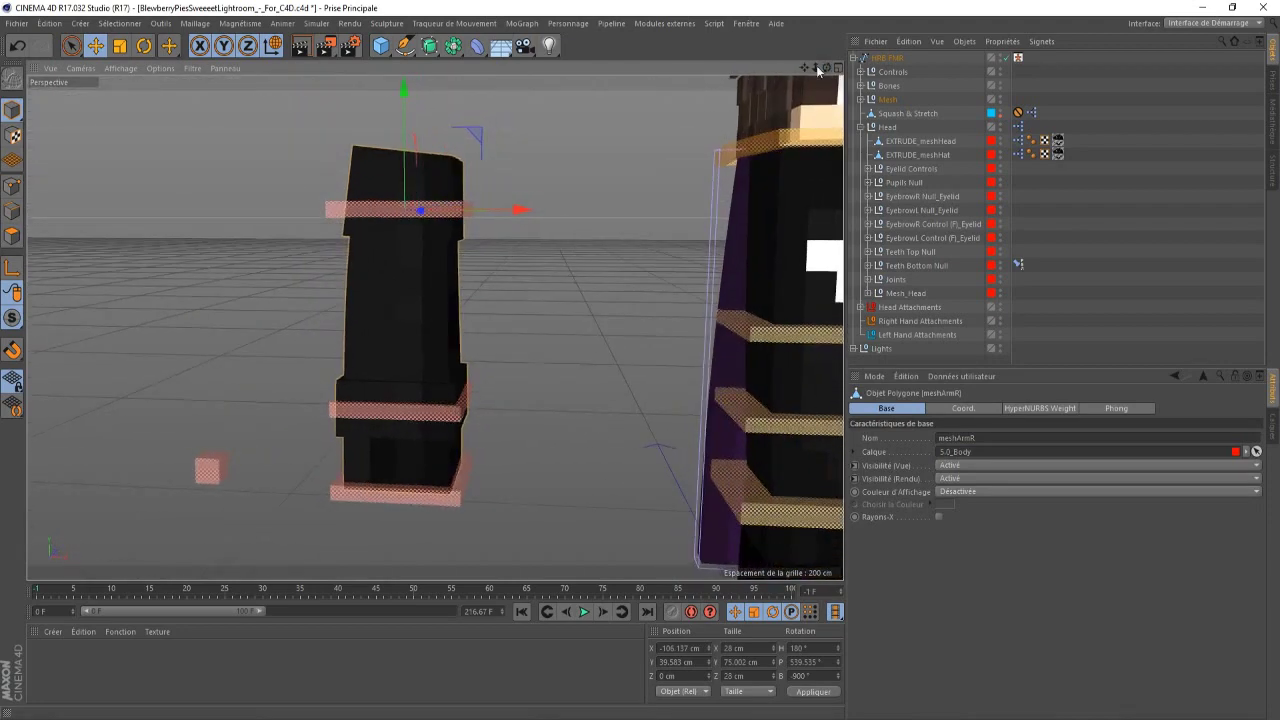
left_click(95, 45)
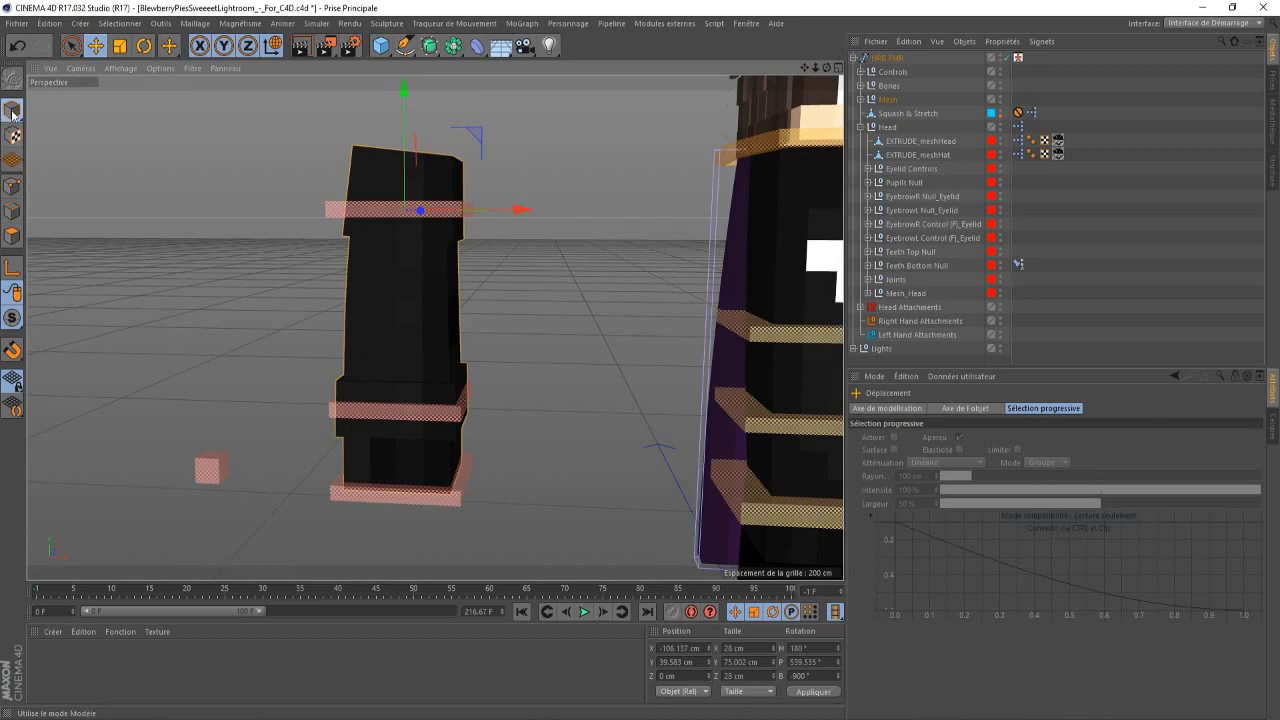
left_click(144, 45)
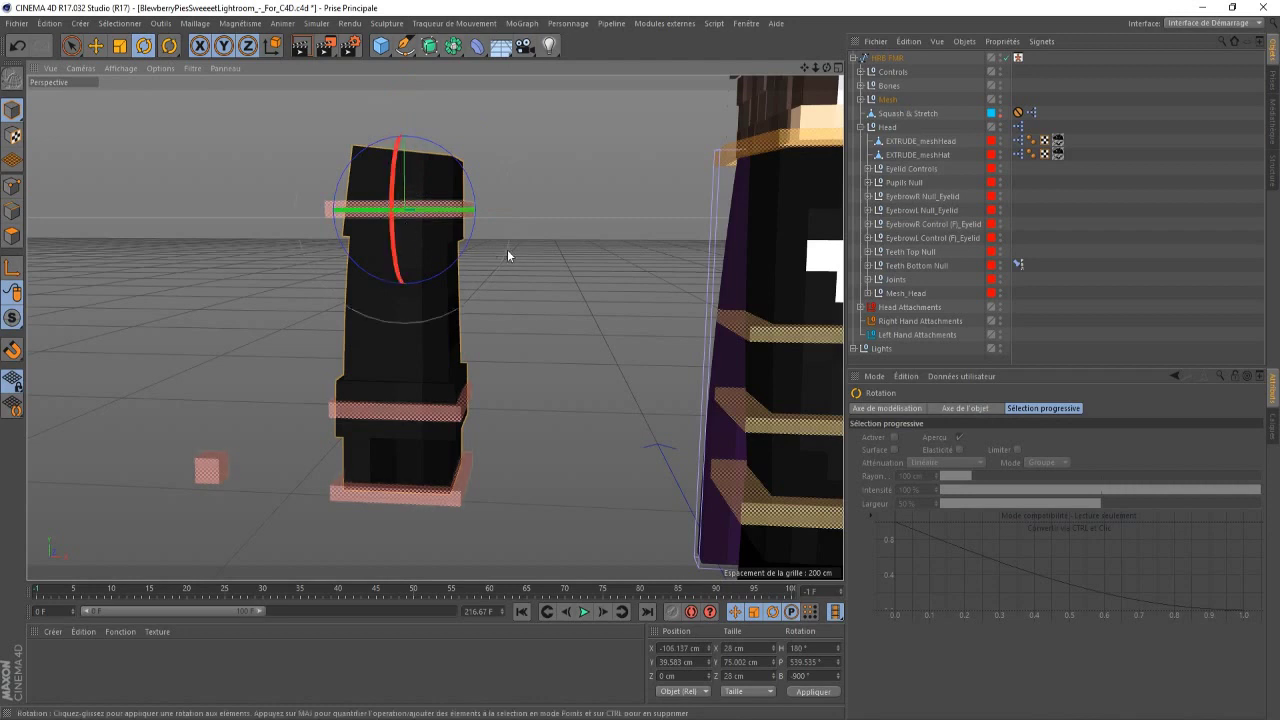
- Select the right arm's upper control and set its X position to 0 cm to reattach the arm to the body
left_click(402, 410)
left_click(400, 210)
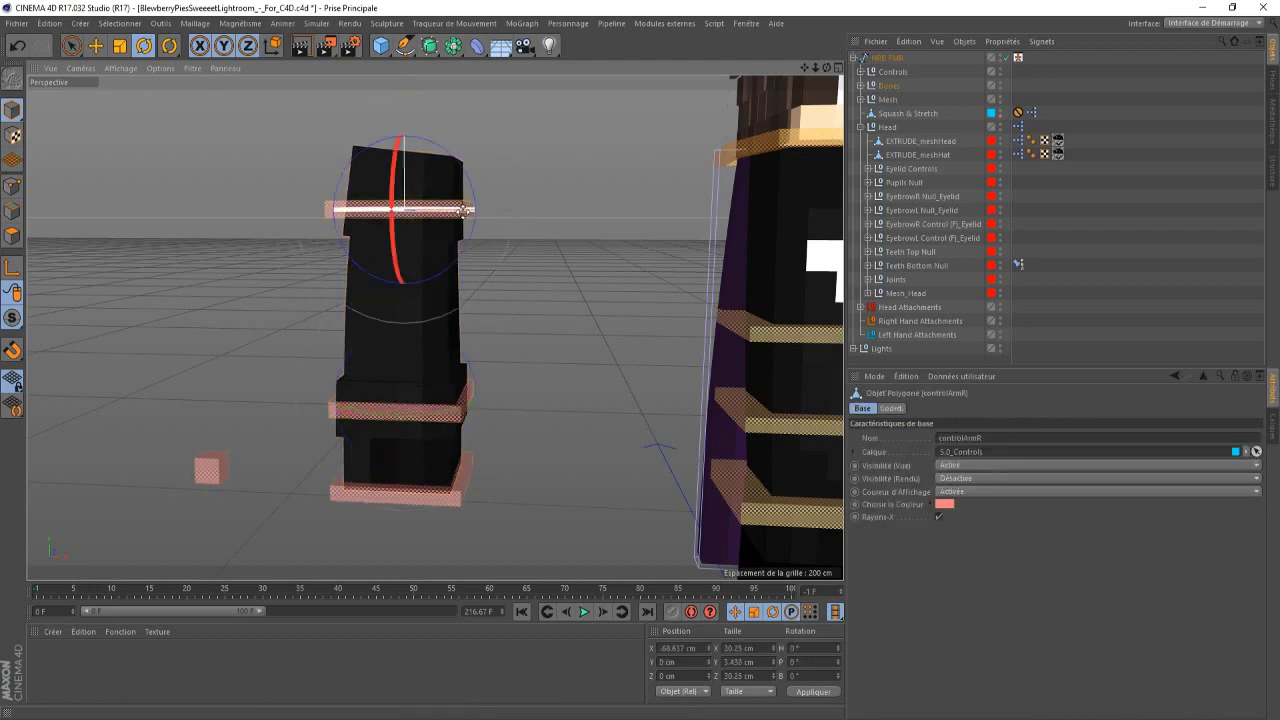
left_click(95, 45)
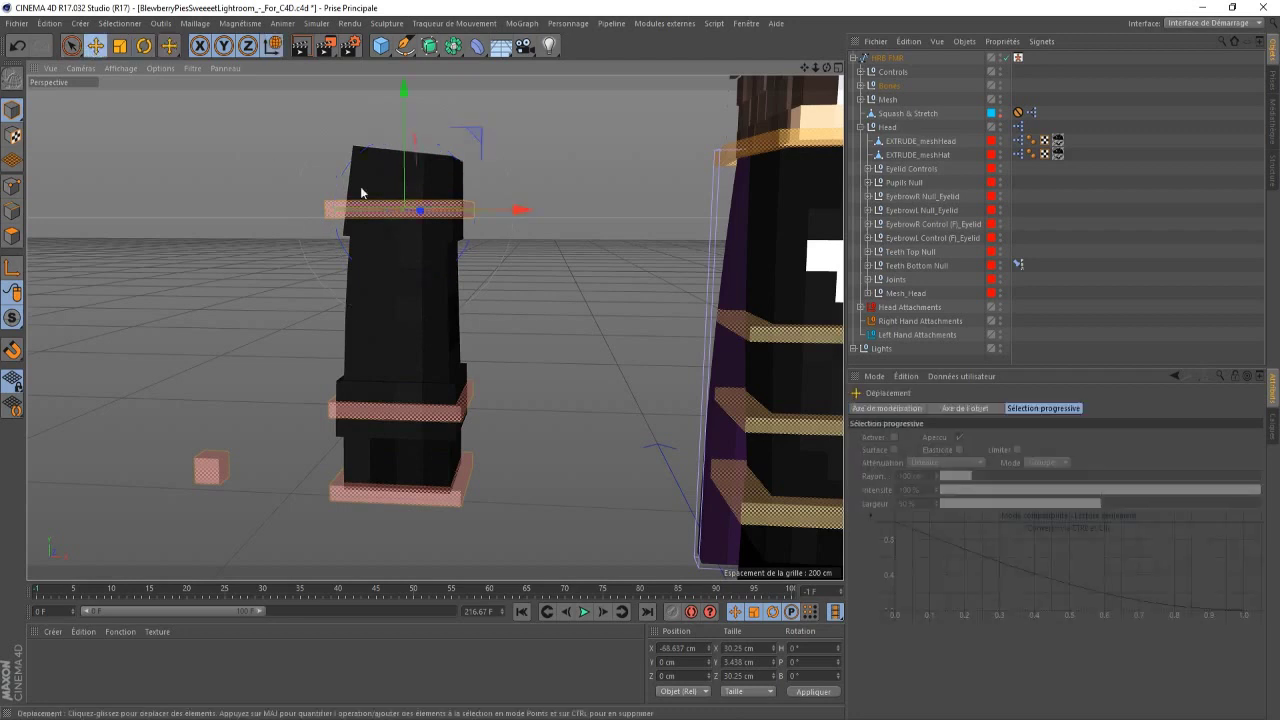
left_click_drag(526, 209, 532, 208)
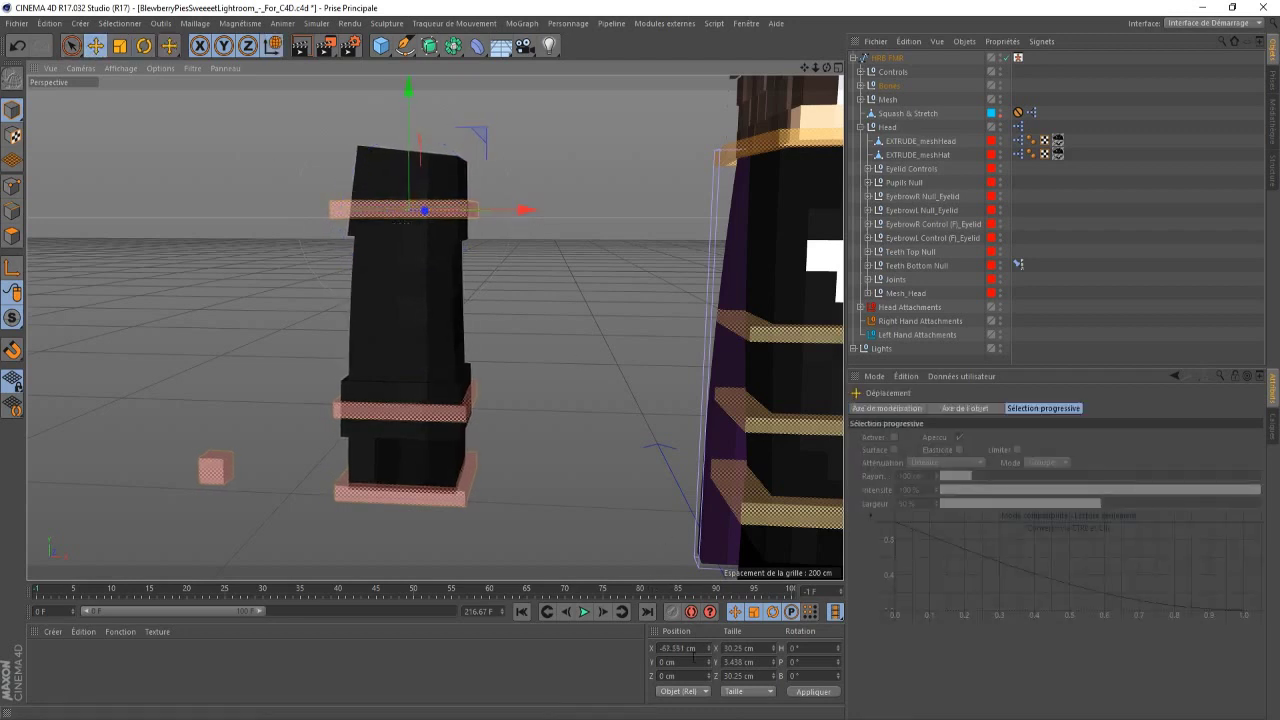
left_click(662, 648)
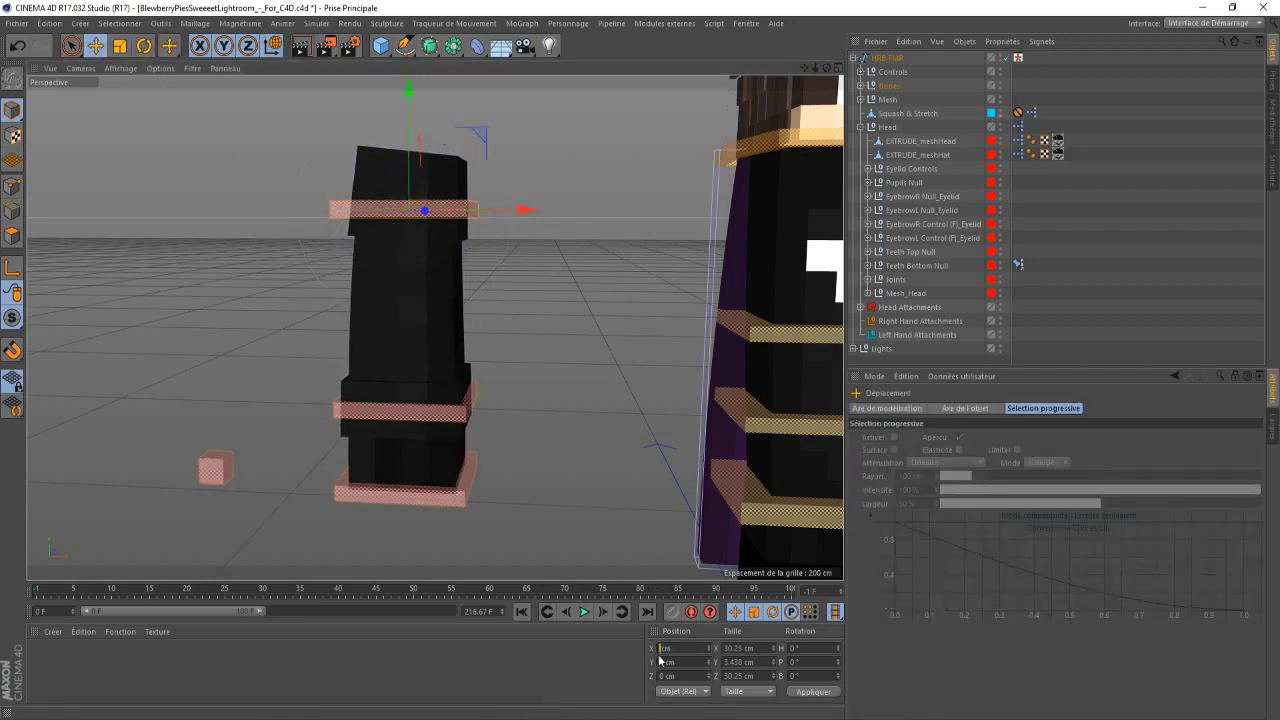
type("0")
key("Return")
scroll(435, 327, "up", 5)
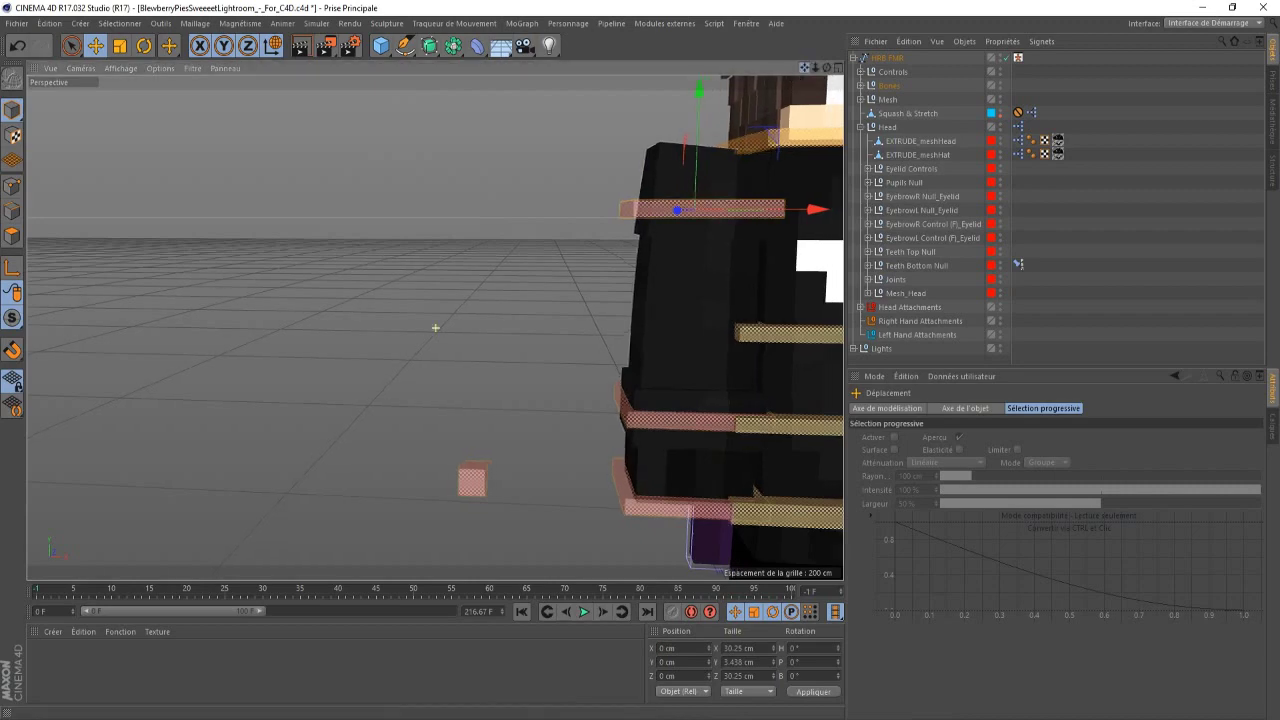
- Select the detached left arm's upper control and frame that arm in the view
left_click_drag(827, 68, 730, 30)
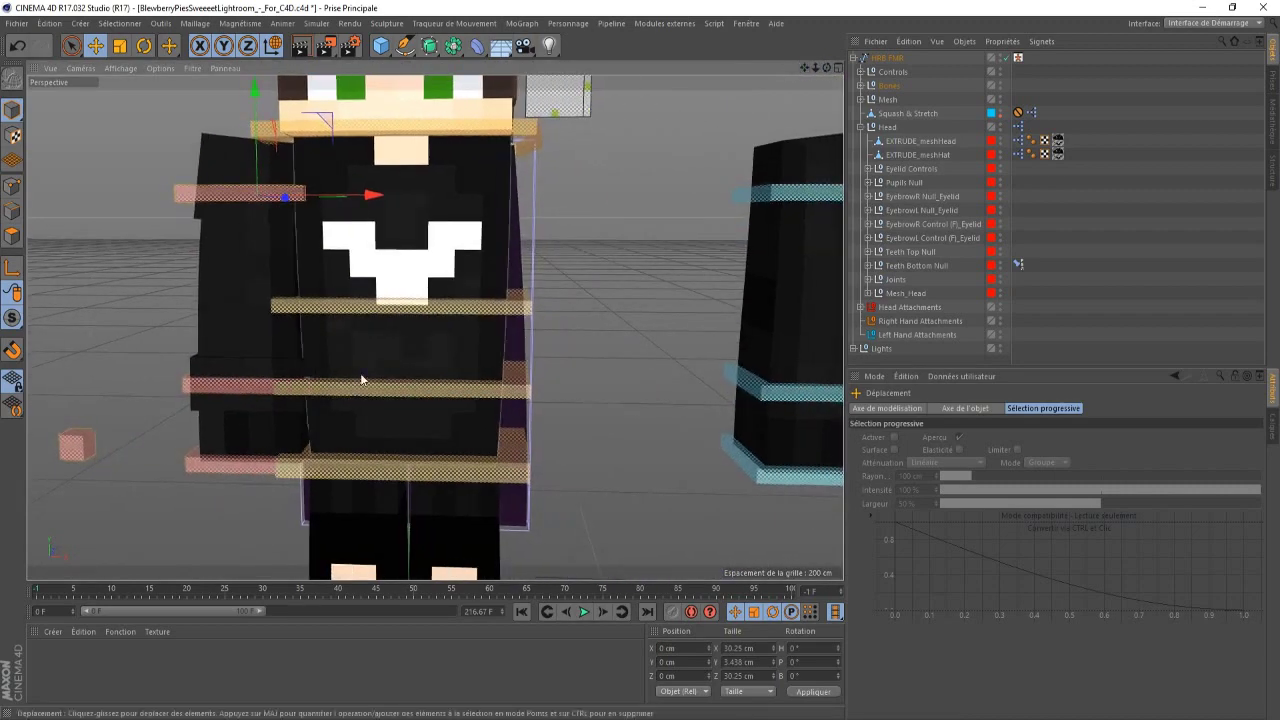
left_click(815, 200)
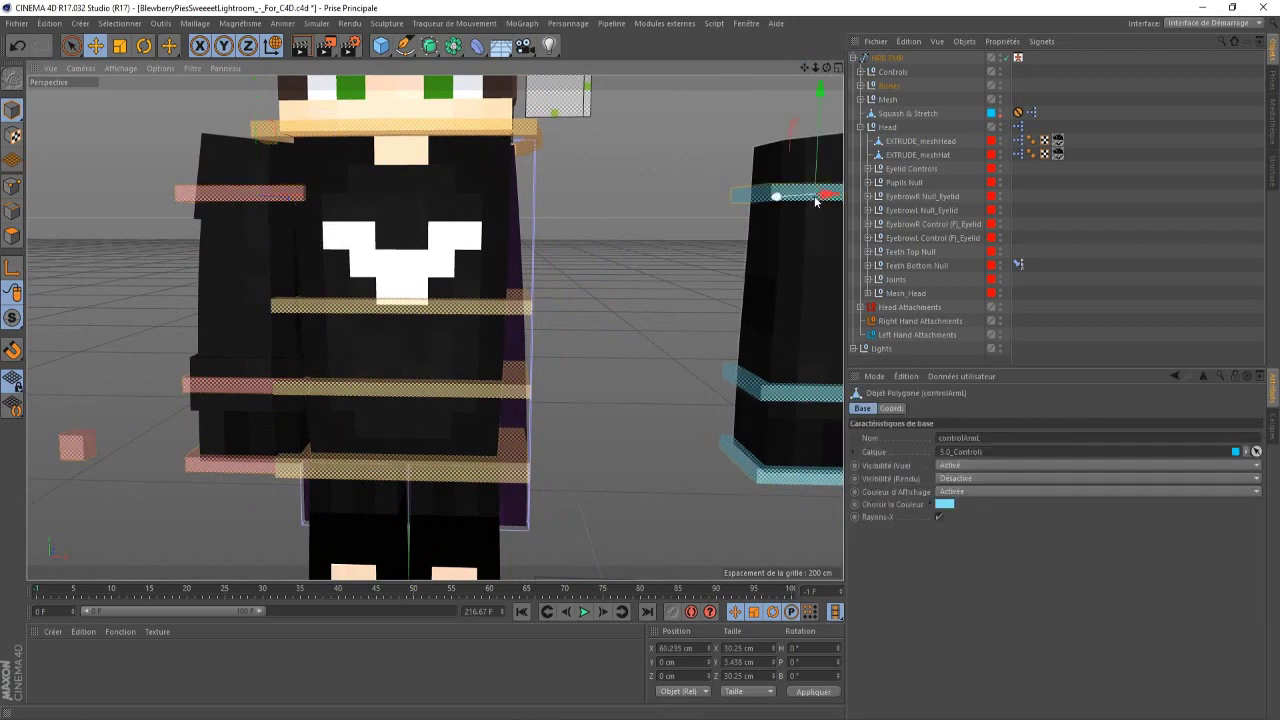
key("o")
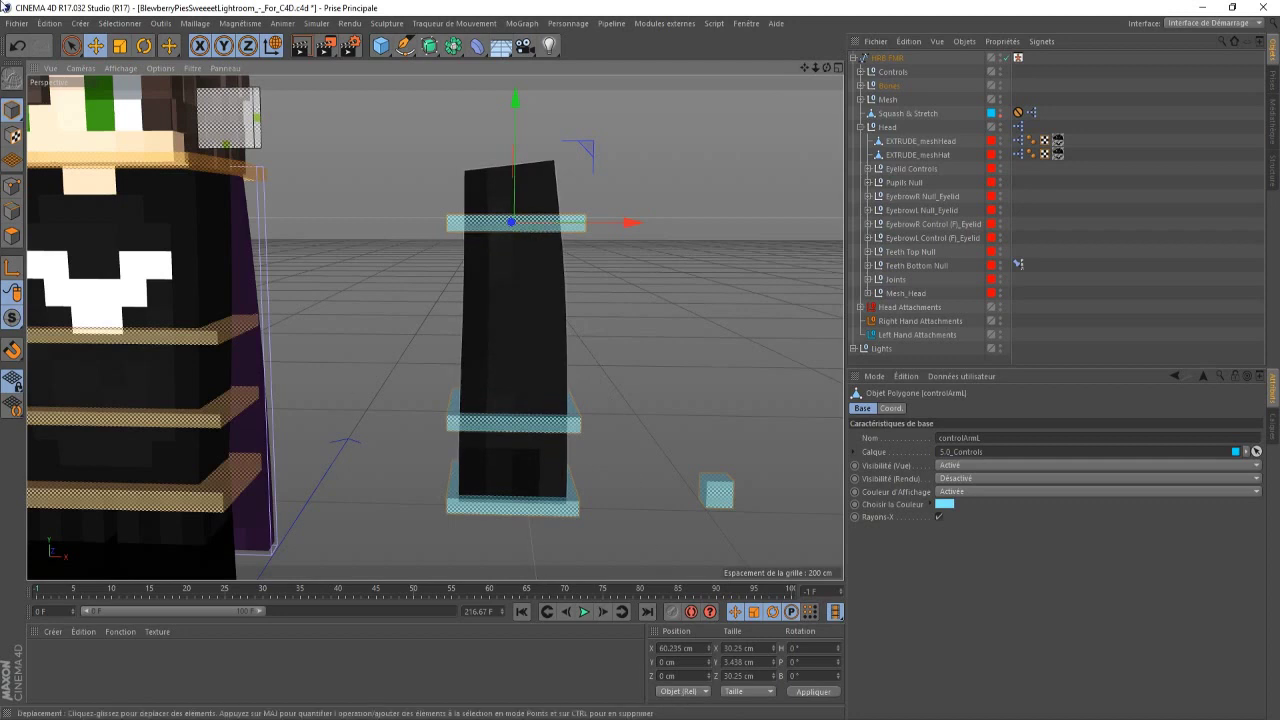
left_click(12, 236)
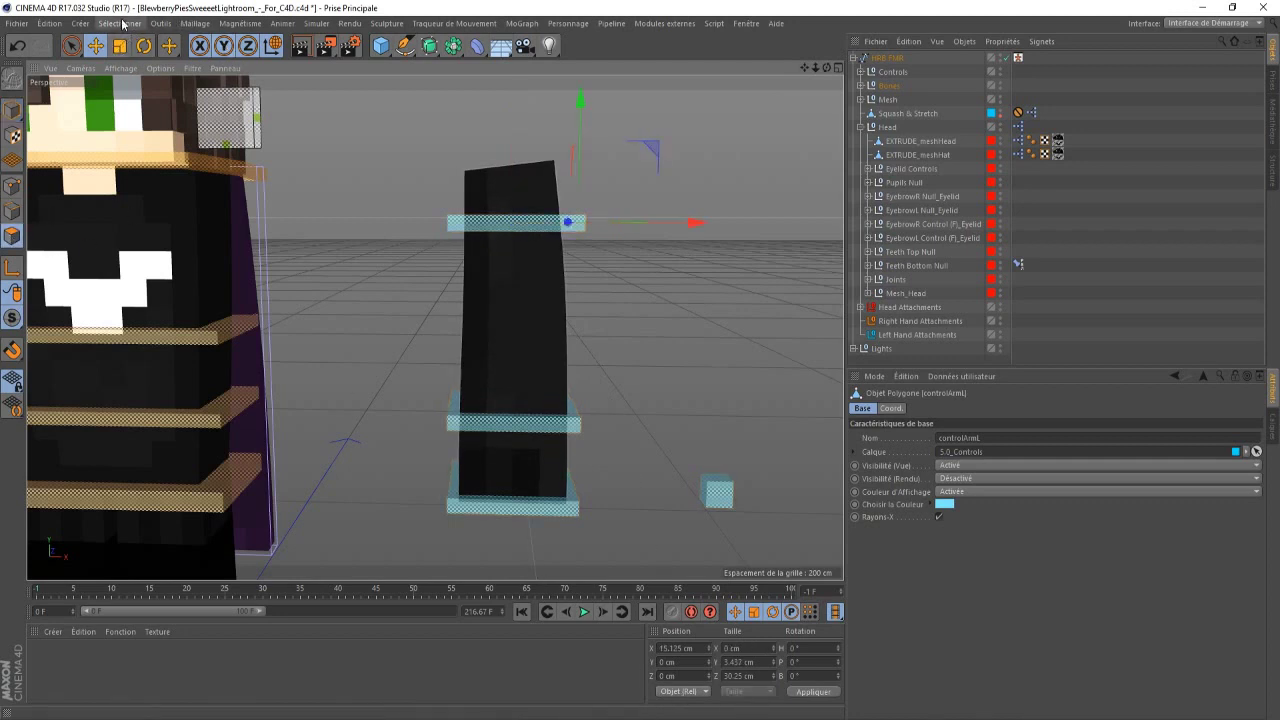
left_click(95, 45)
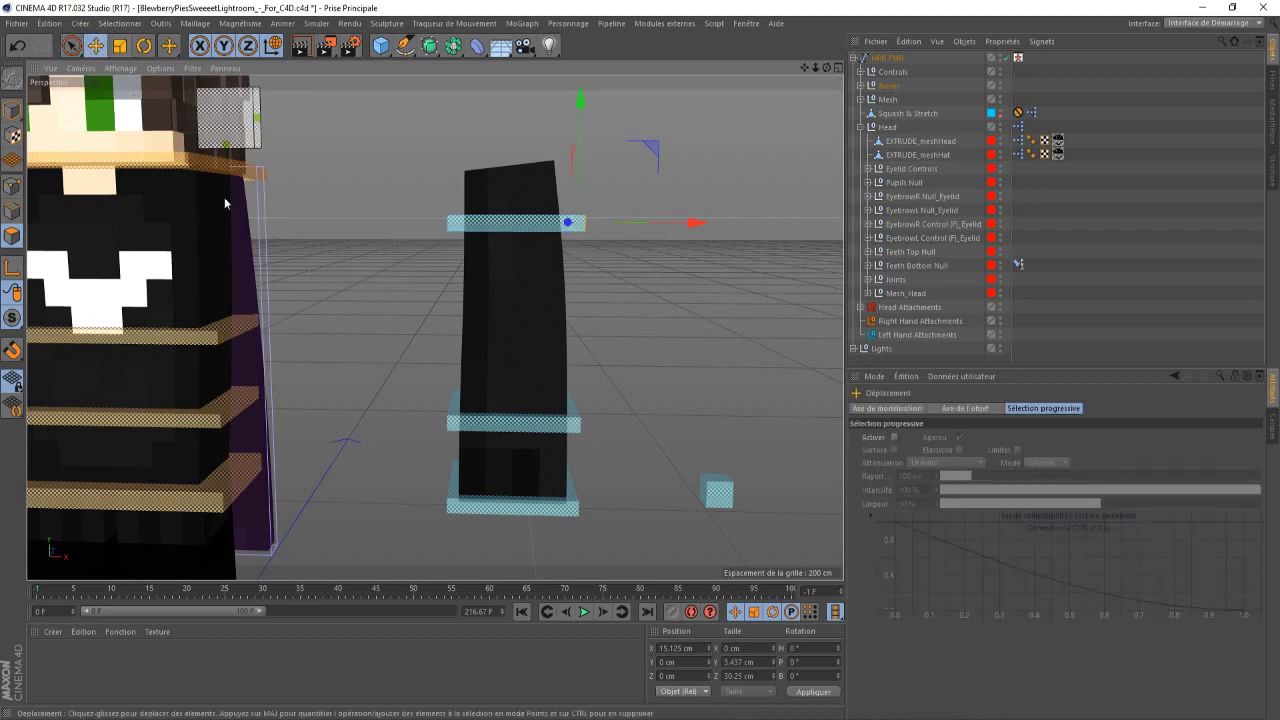
left_click(529, 269)
key("ctrl+z")
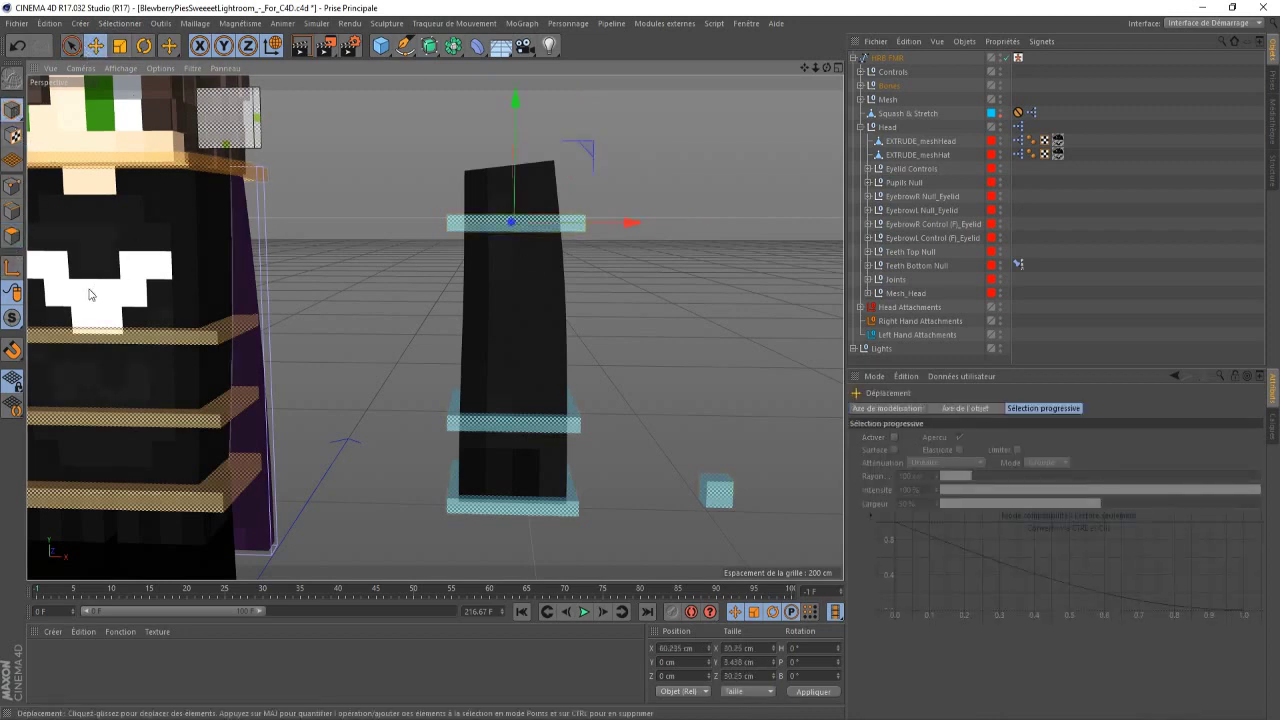
- Put the left arm mesh in polygon mode and loop-select its three uppermost polygon rings
left_click(545, 345)
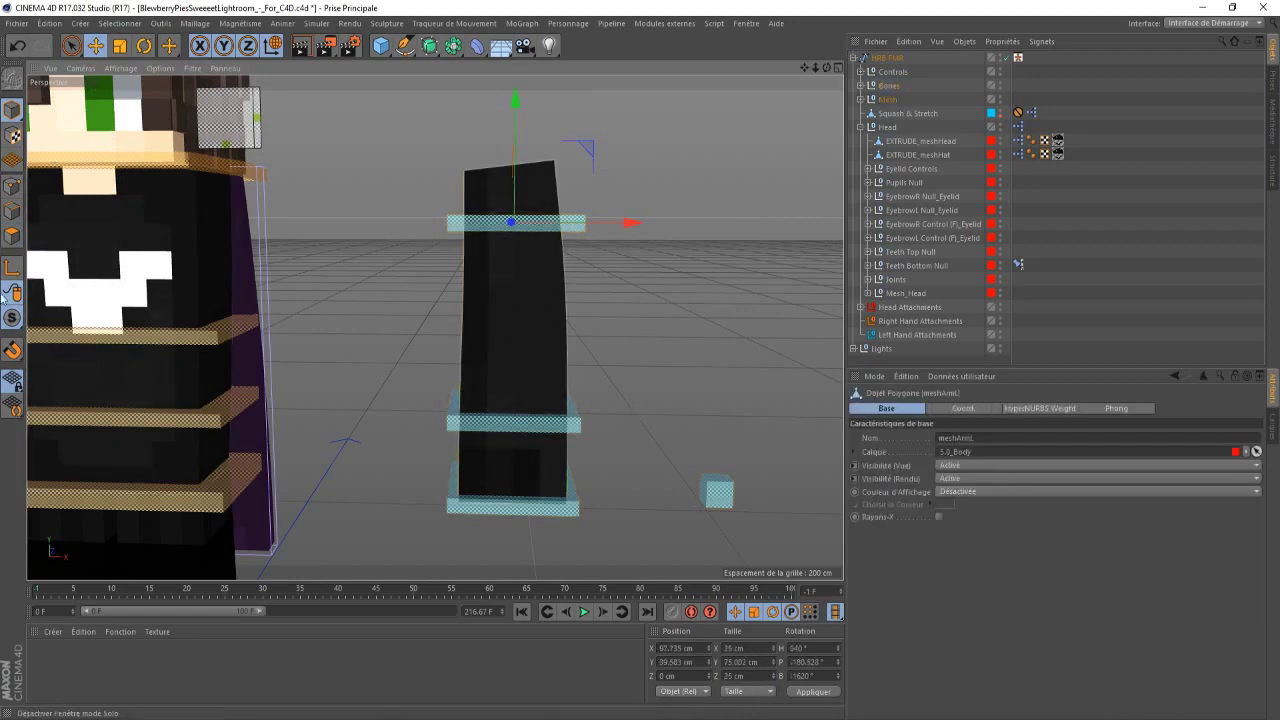
left_click(13, 236)
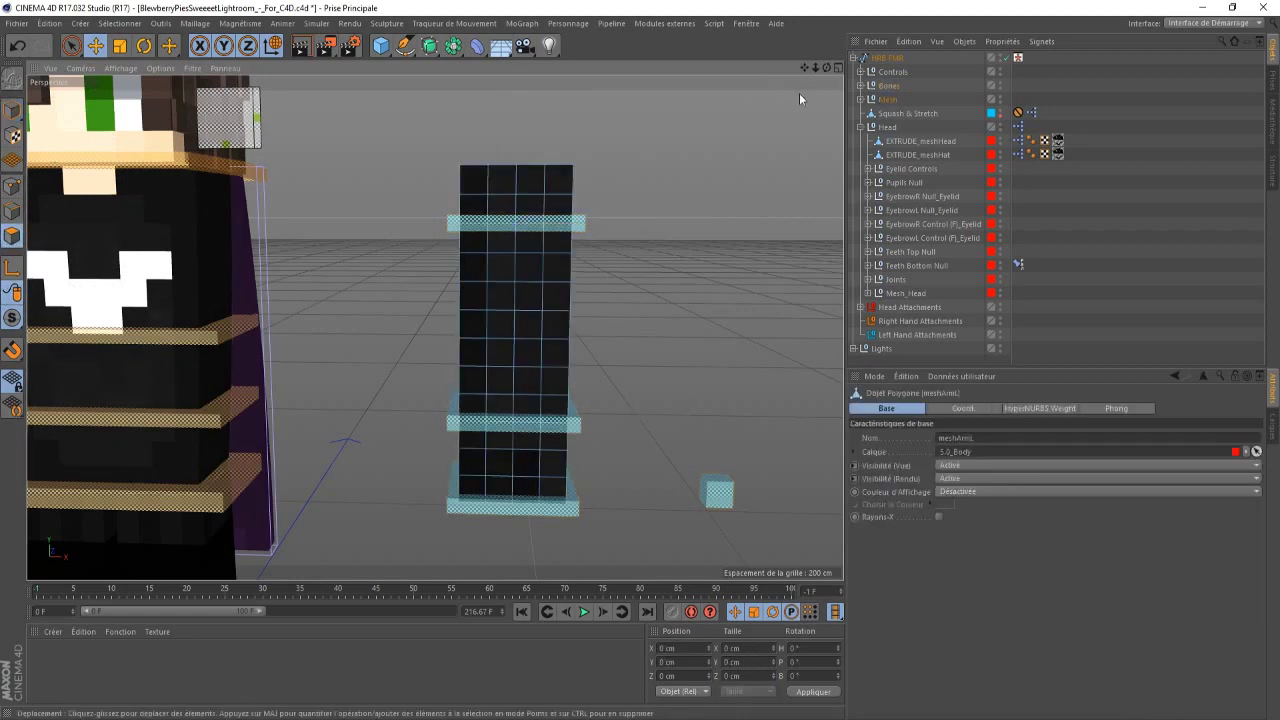
left_click_drag(820, 71, 830, 80)
key("u")
key("l")
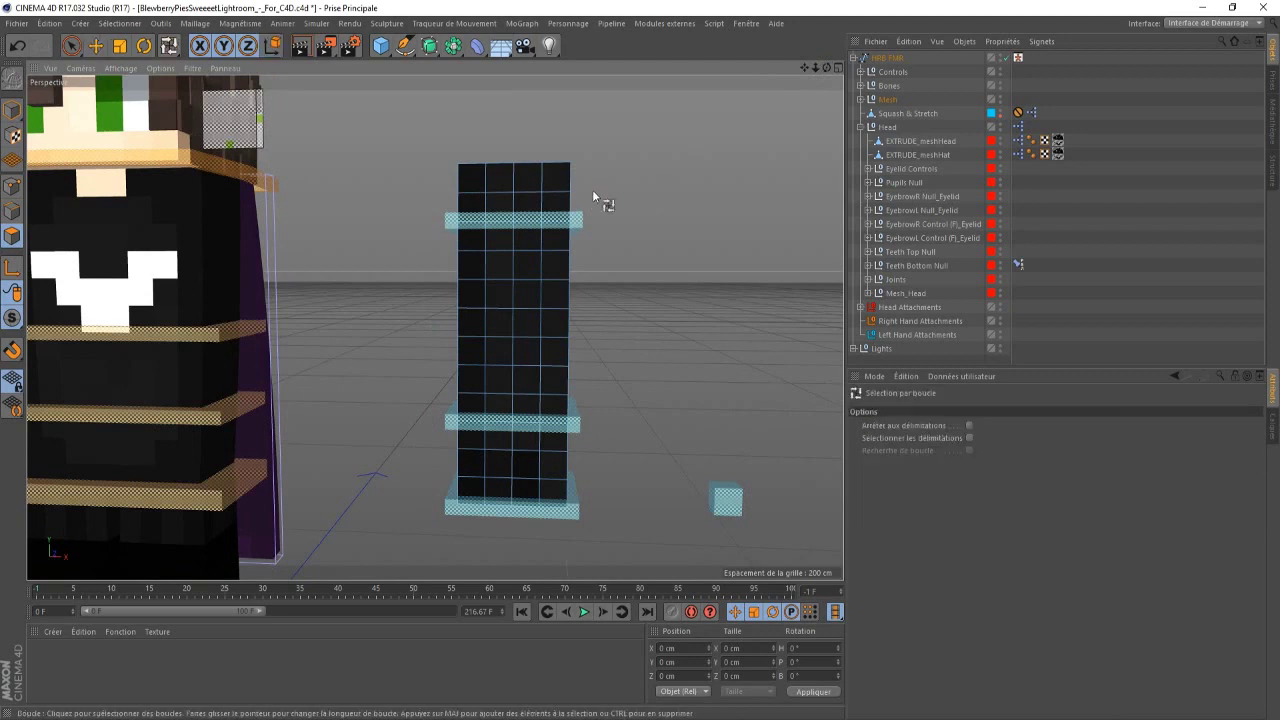
right_click(524, 190)
key("Escape")
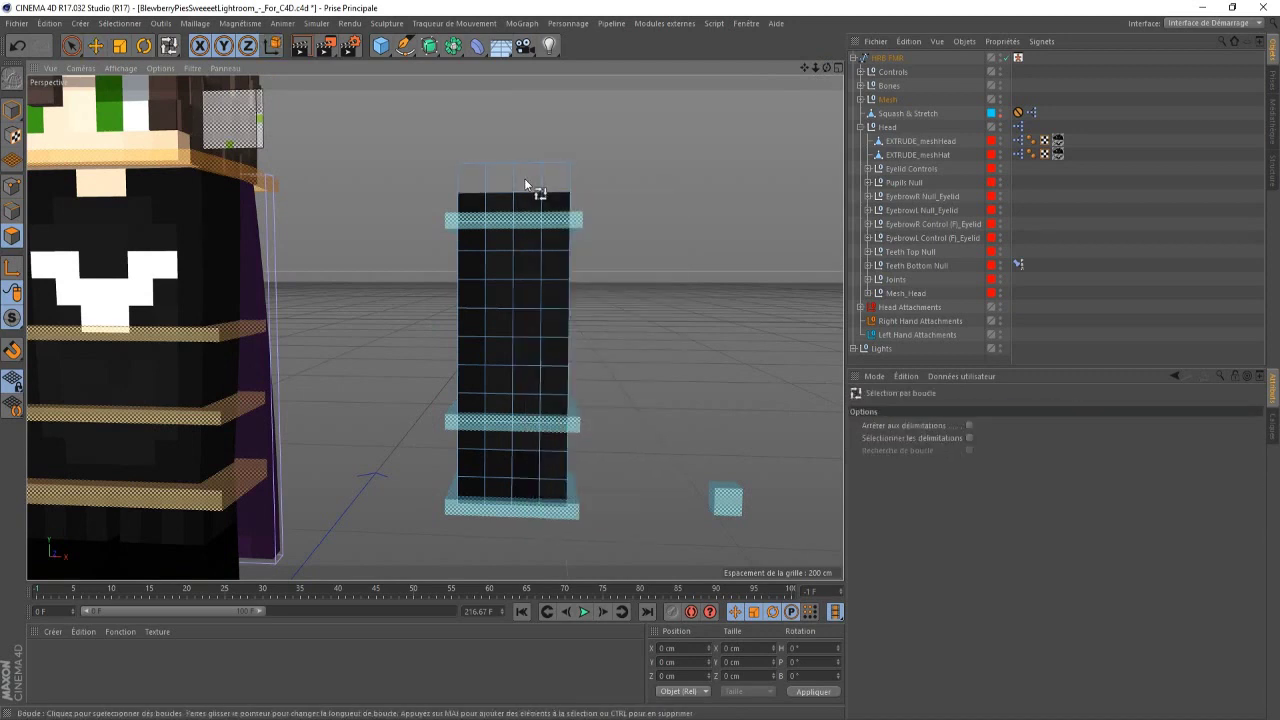
left_click(524, 184)
left_click(526, 212, "shift")
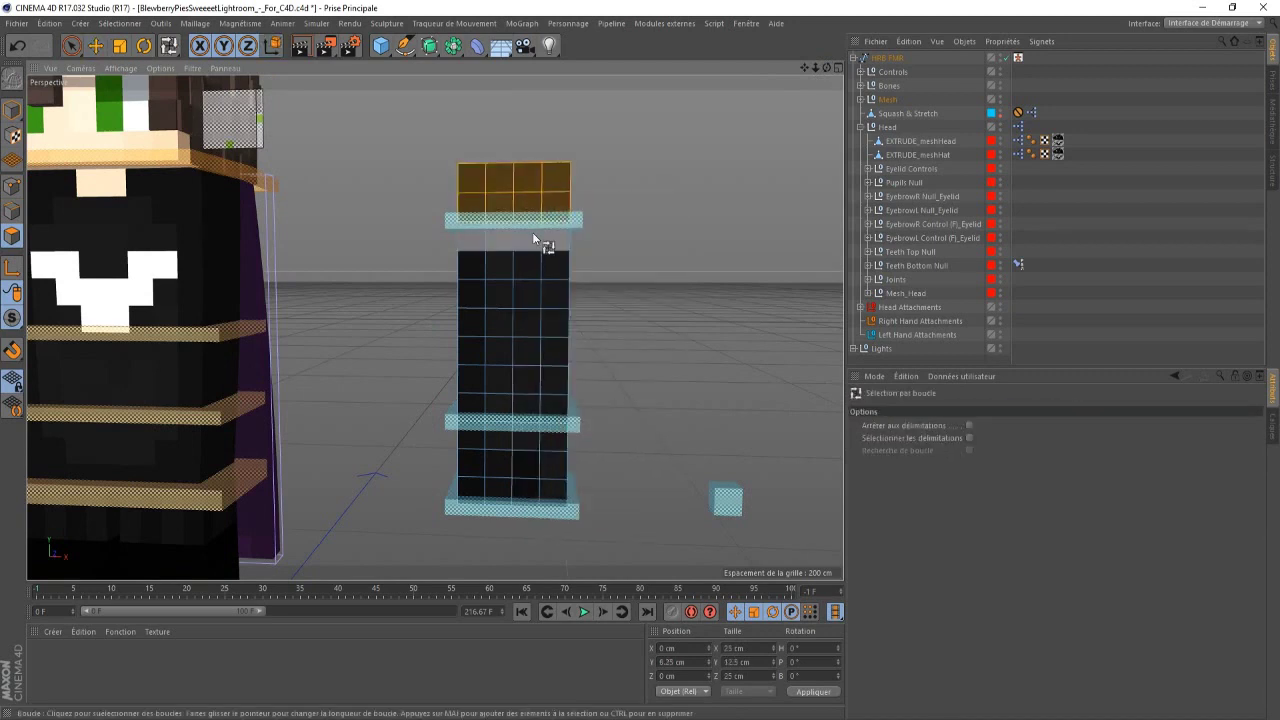
left_click(532, 234, "shift")
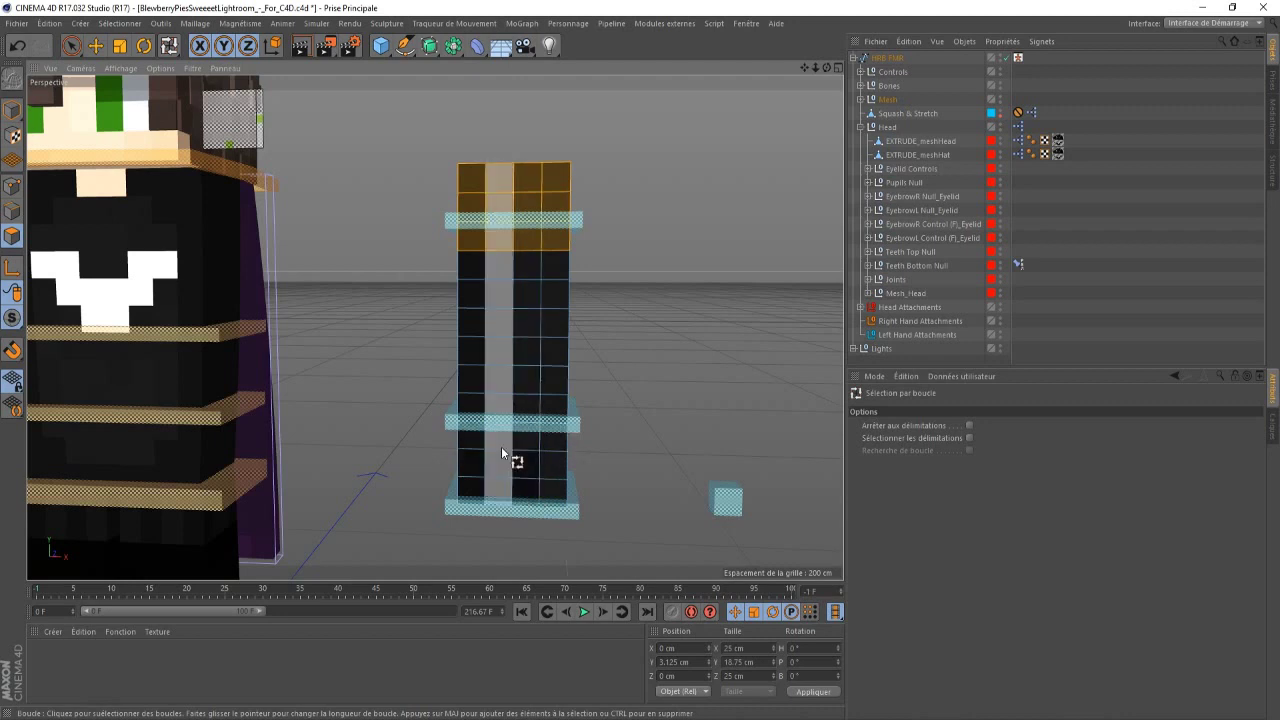
- Add the two polygon rings around the left arm's middle control band to the loop selection and extrude all selected rings by 1.5 cm
left_click(549, 443, "shift")
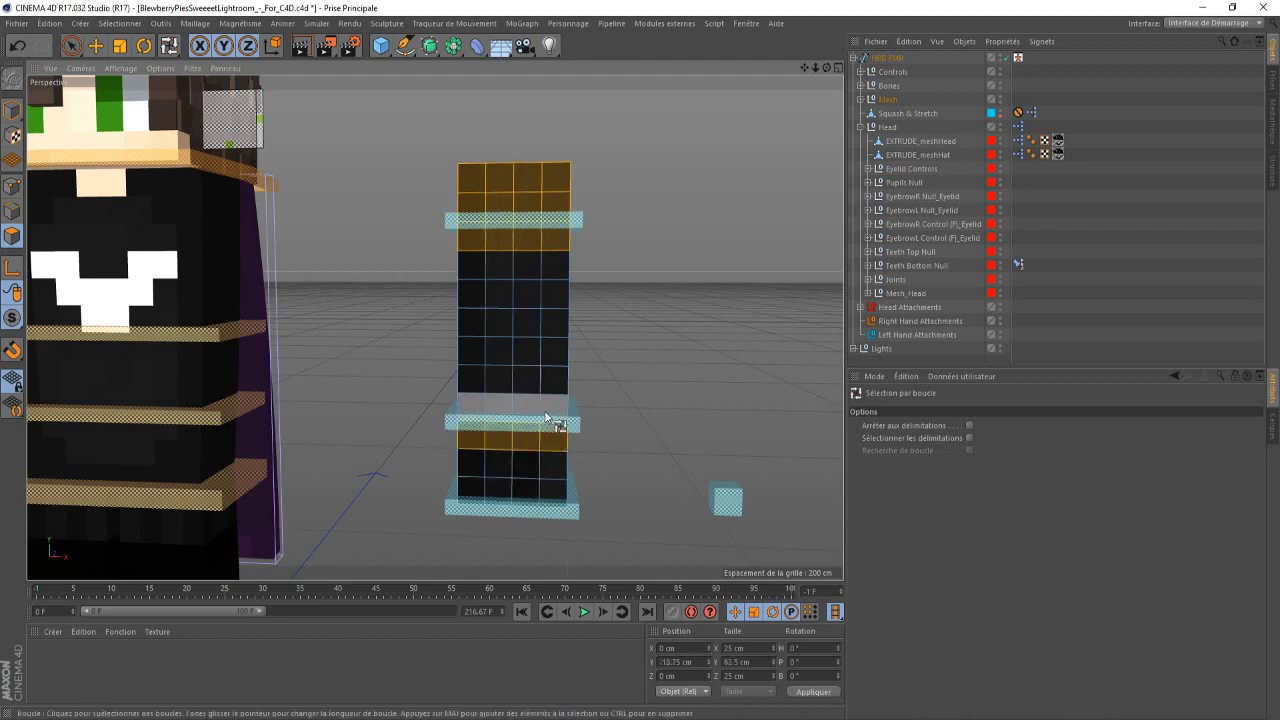
left_click(550, 415, "shift")
key("d")
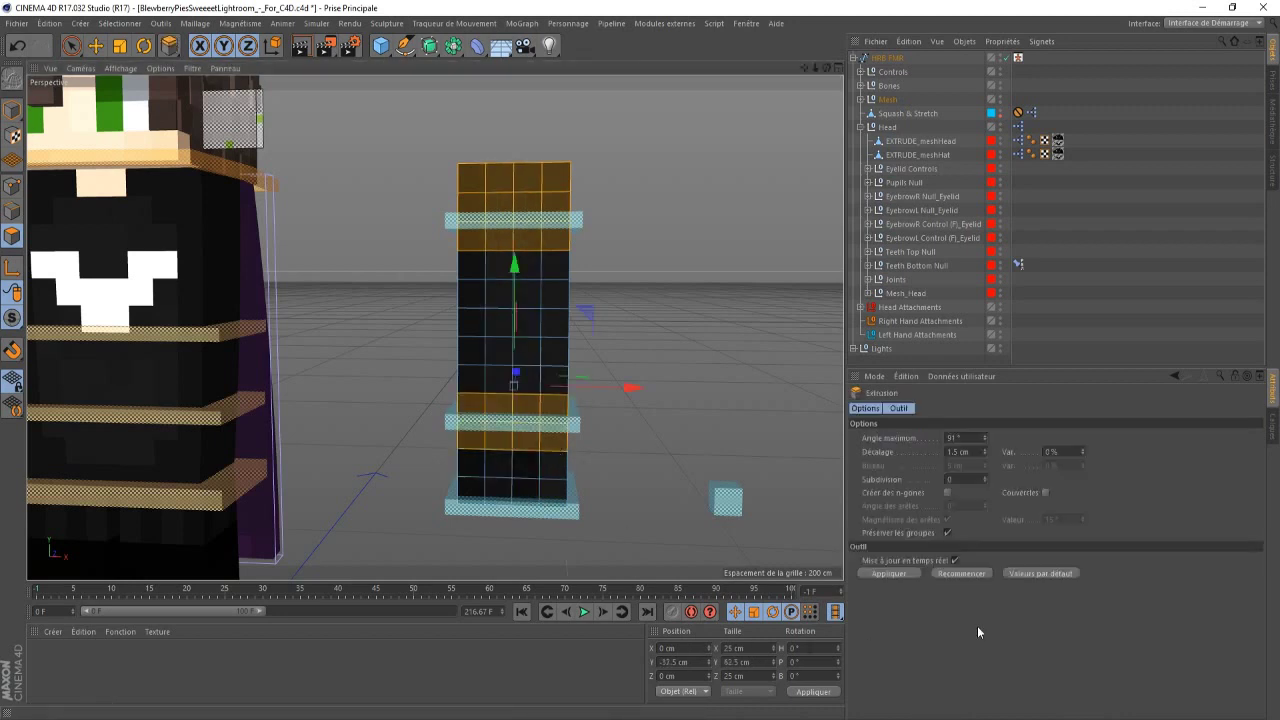
left_click(907, 572)
left_click_drag(829, 70, 846, 72)
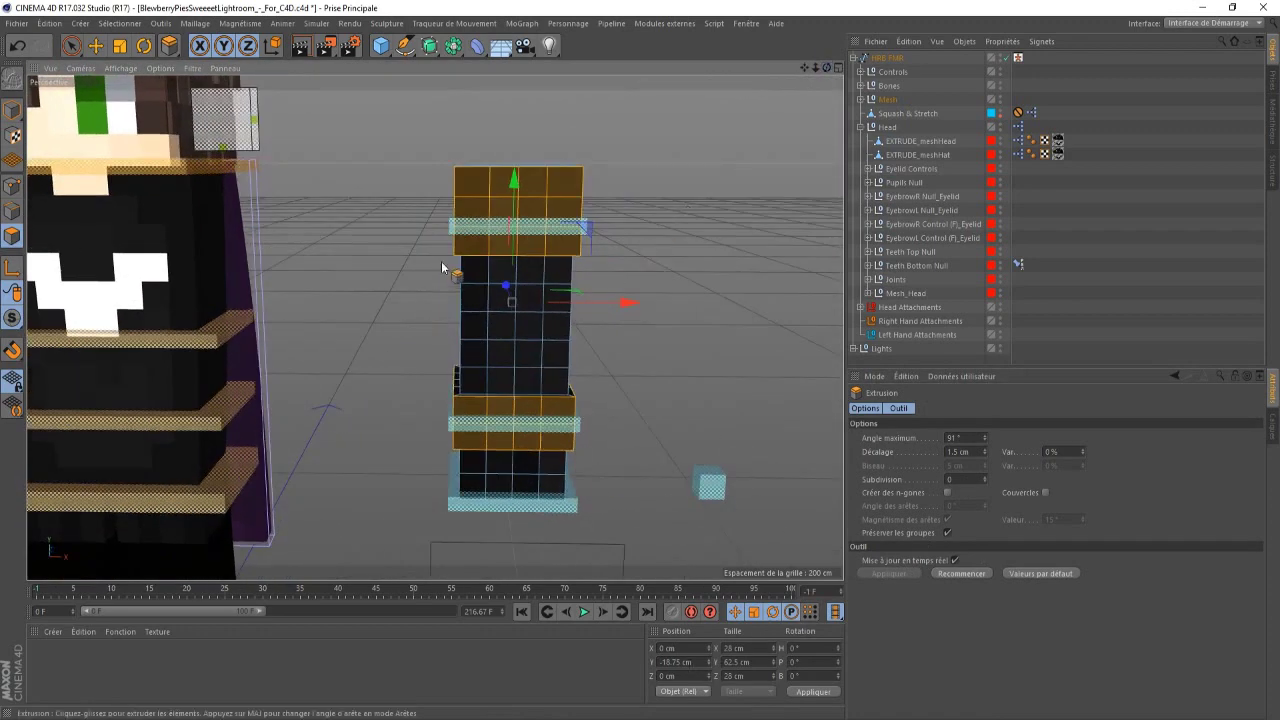
- Return to model mode, select the left arm's upper control and set its X position to 0 cm to reattach the arm
left_click(13, 110)
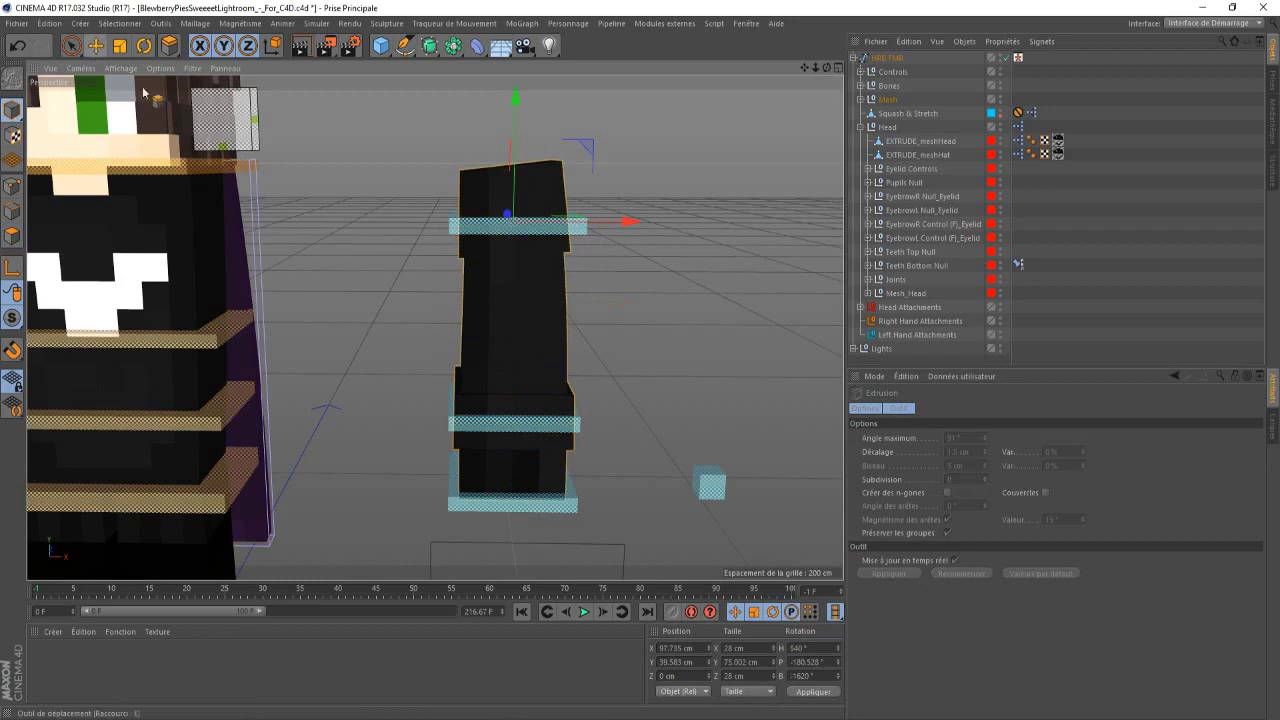
left_click(95, 45)
left_click(488, 228)
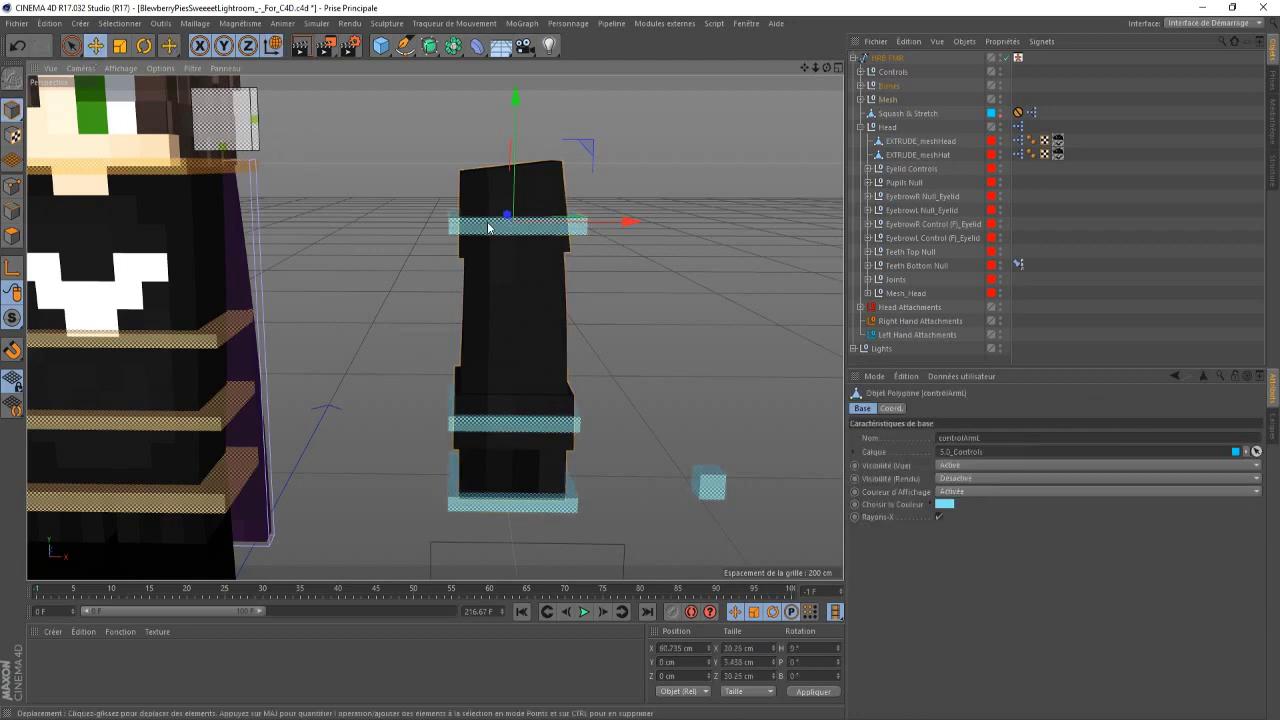
double_click(684, 647)
key("BackSpace")
type("0")
key("Return")
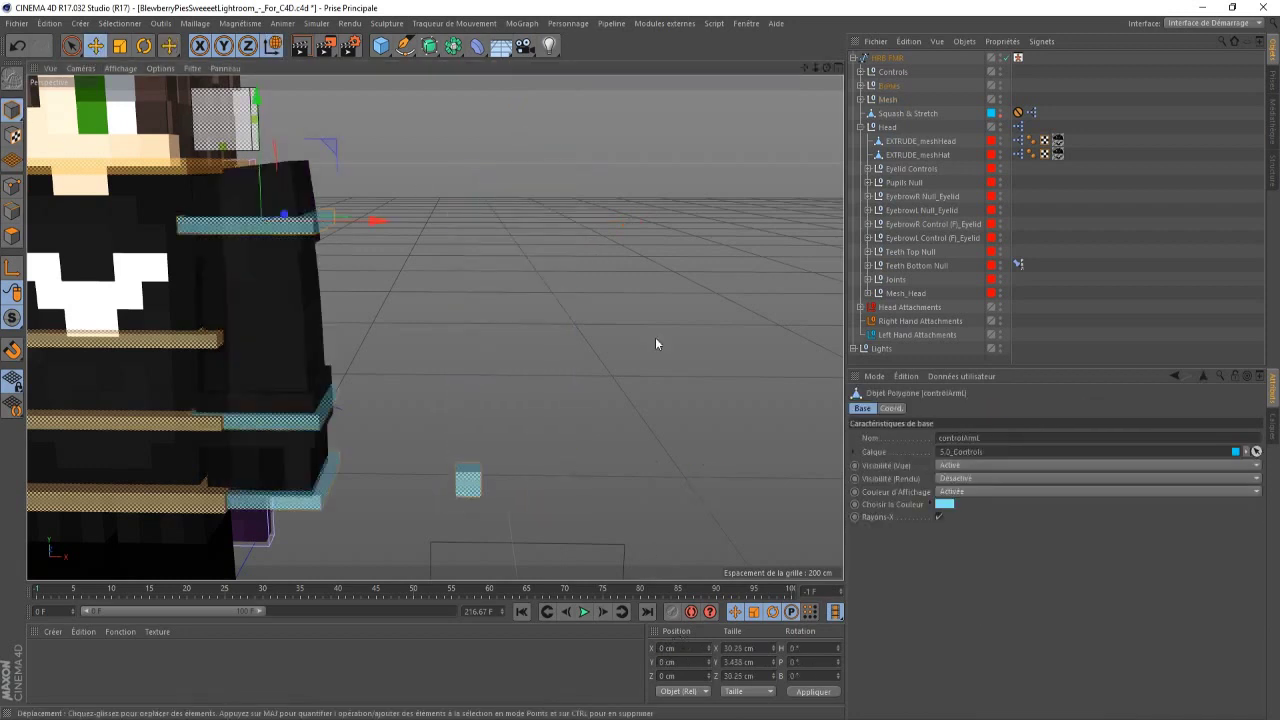
- Select the skin-coloured neck polygons at the upper front of the body mesh and extrude them by 0.5 cm
scroll(435, 327, "up", 5)
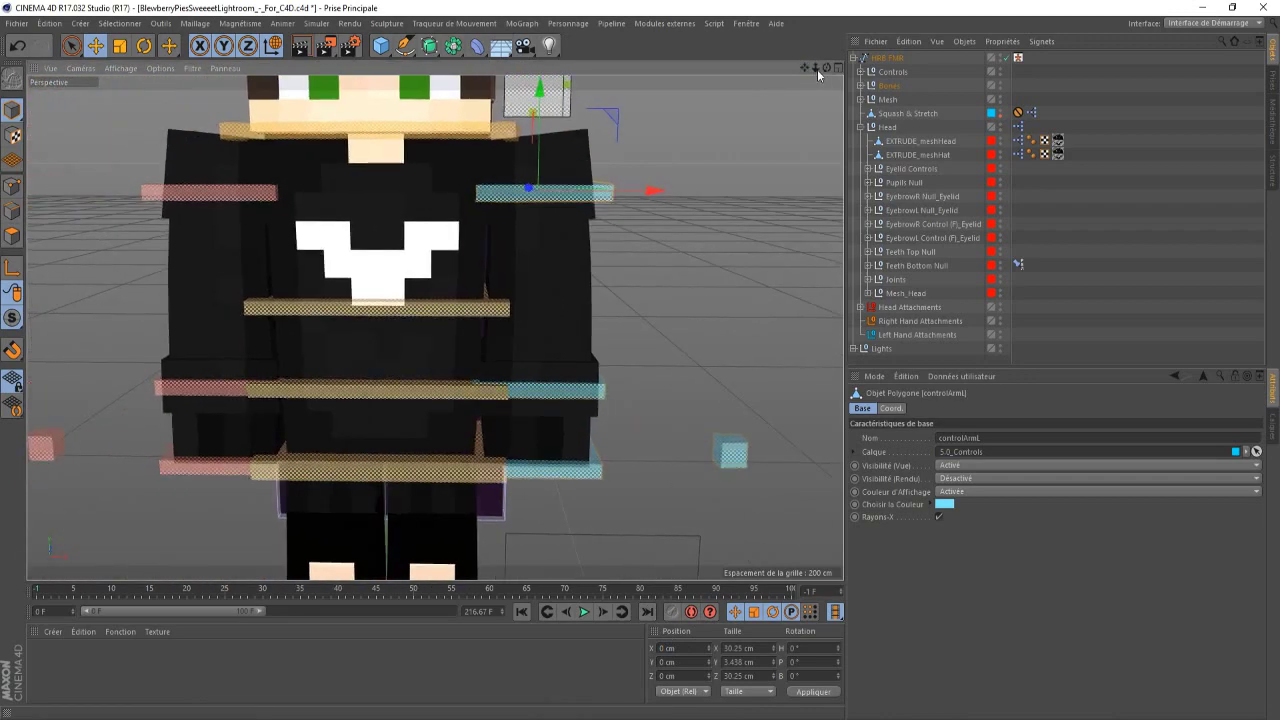
scroll(435, 327, "down", 2)
left_click_drag(828, 67, 435, 327)
mouse_move(813, 64)
left_mouse_down()
mouse_move(800, 75)
mouse_move(804, 59)
left_mouse_up()
left_click(376, 249)
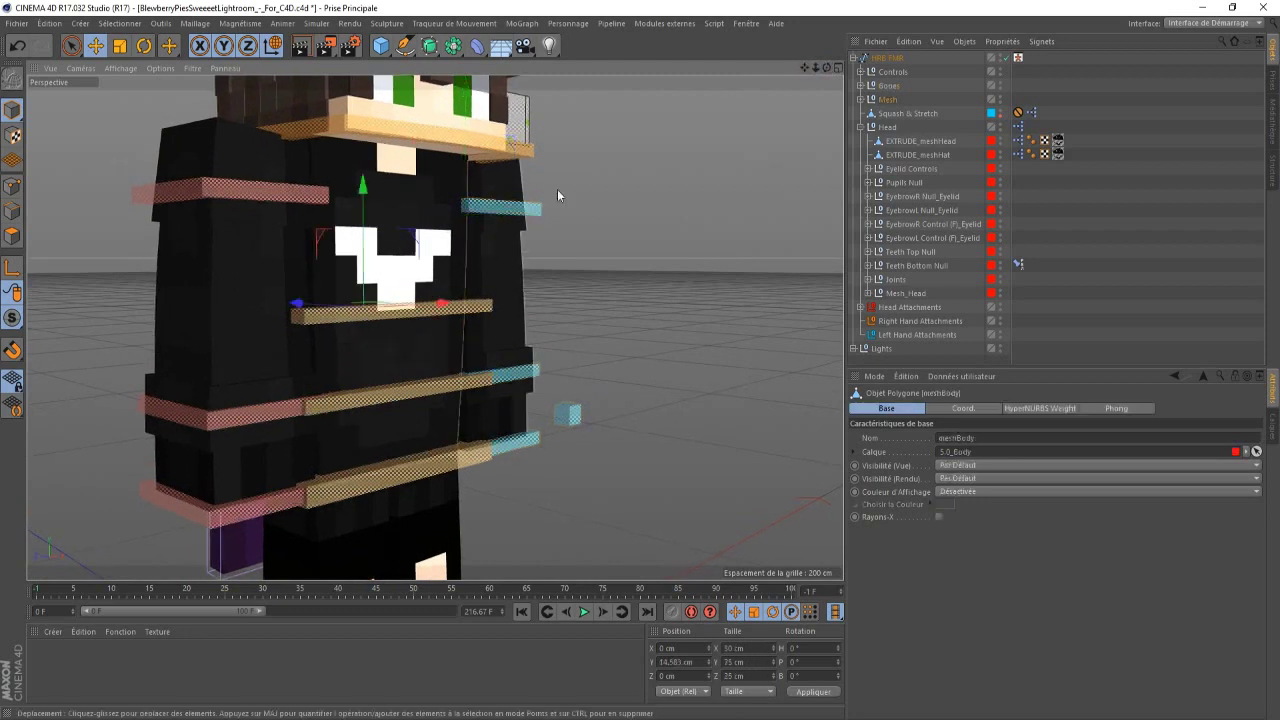
left_click(12, 236)
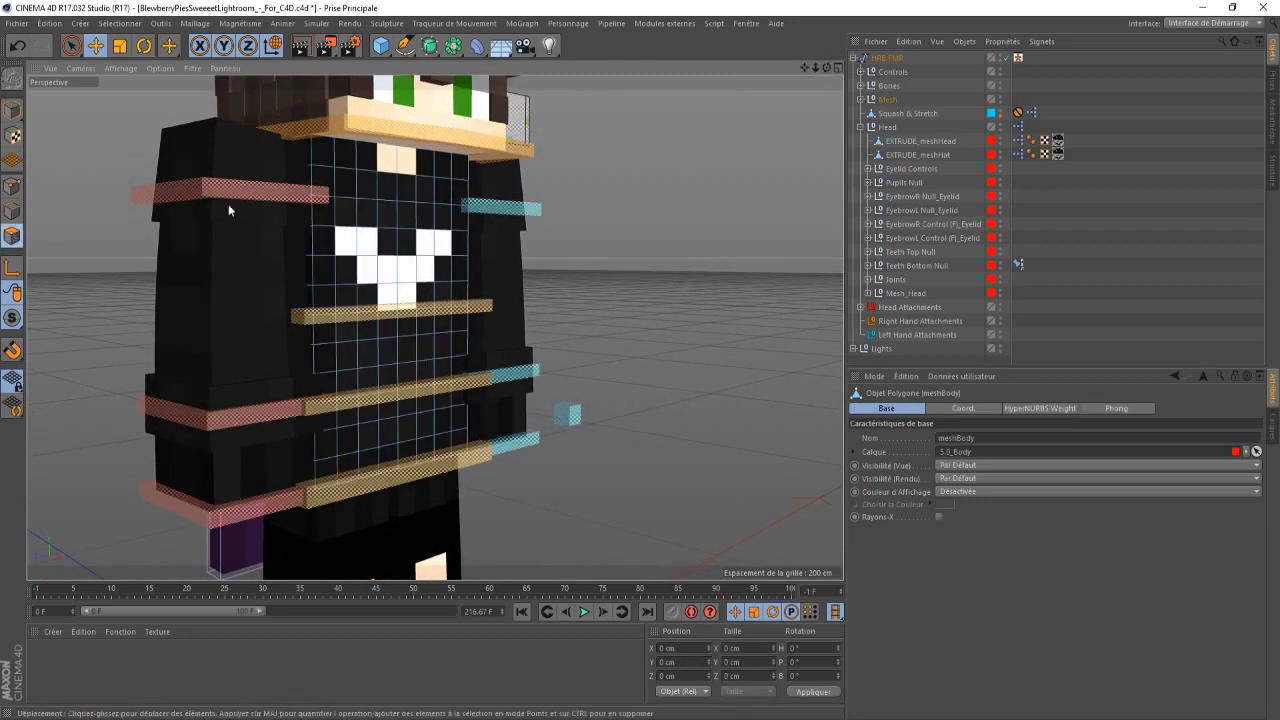
left_click(71, 46)
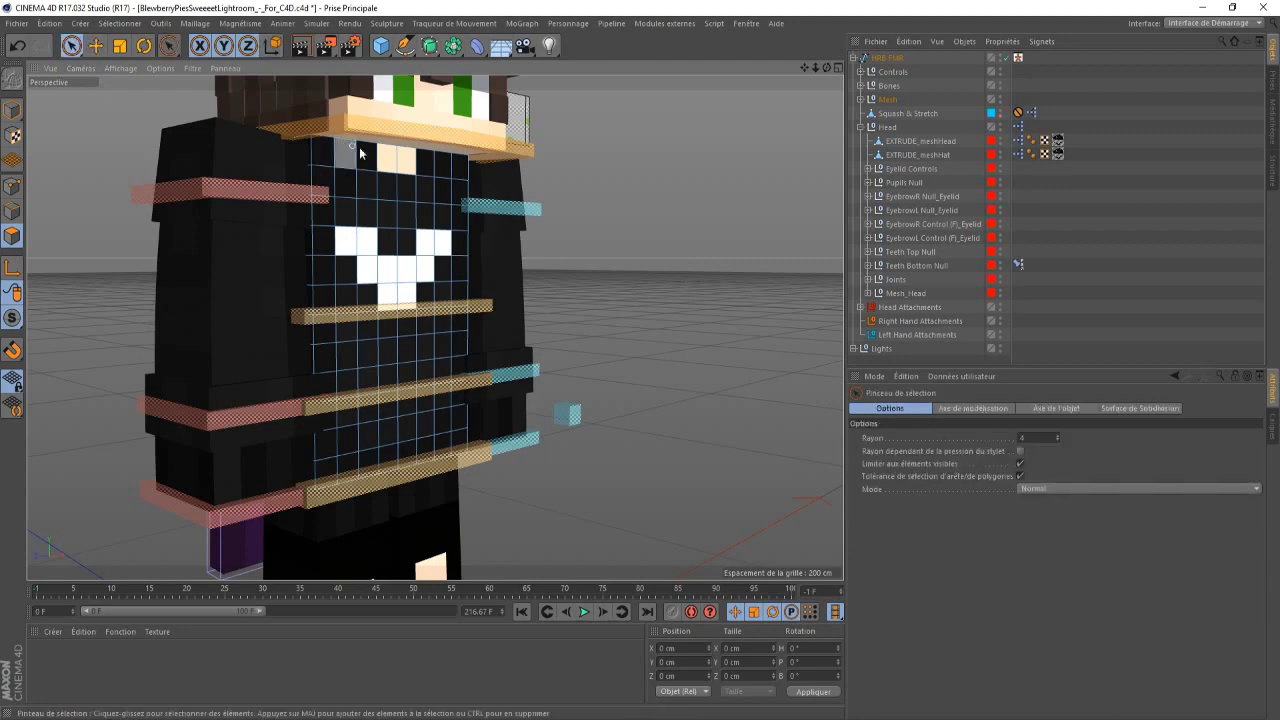
left_click(397, 164)
key("d")
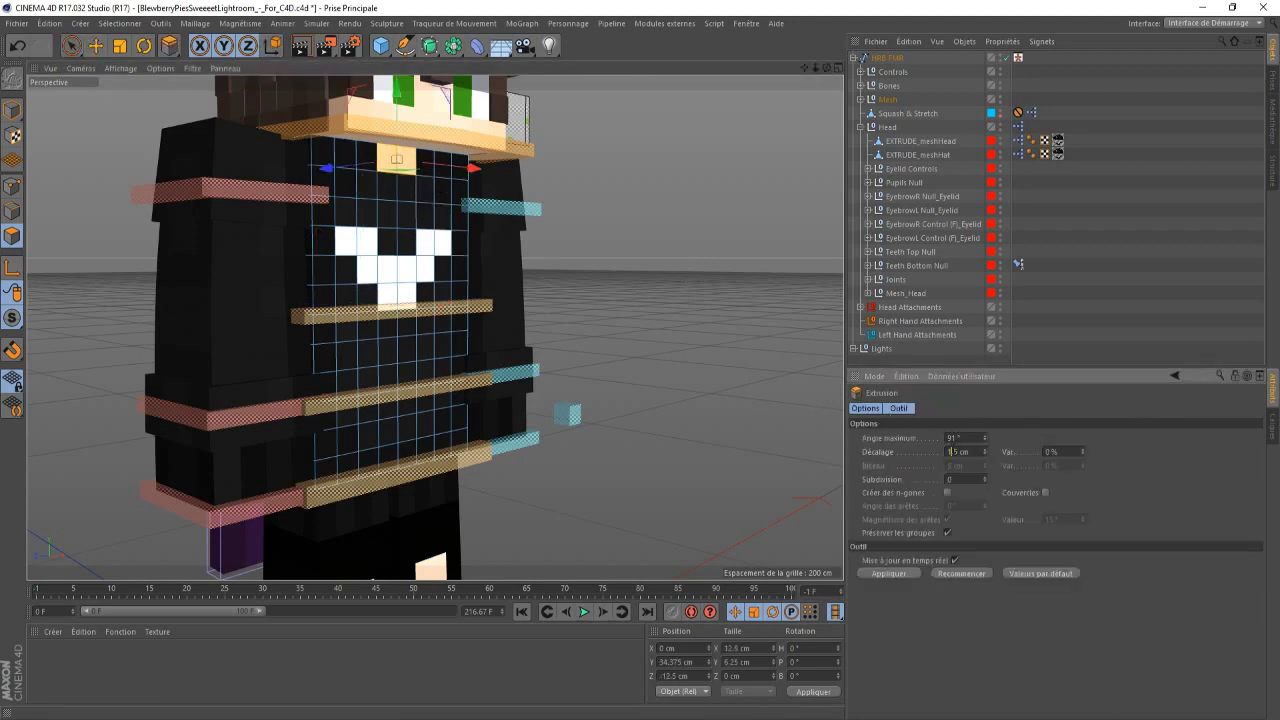
key("Return")
left_click(889, 573)
- Select all polygons of the white V-shaped emblem on the chest and extrude them by 2.5 cm
left_click_drag(827, 68, 758, 68)
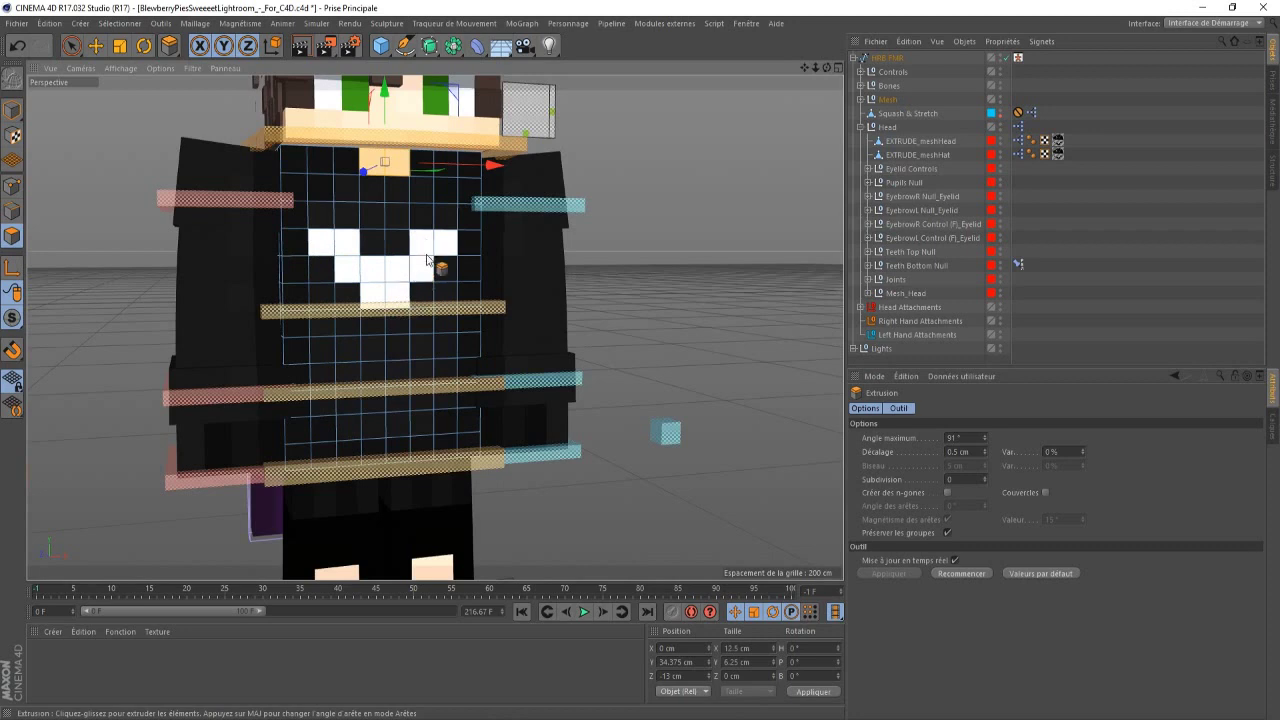
left_click(79, 54)
mouse_move(319, 254)
left_mouse_down()
mouse_move(391, 271)
mouse_move(439, 251)
mouse_move(404, 292)
left_mouse_up()
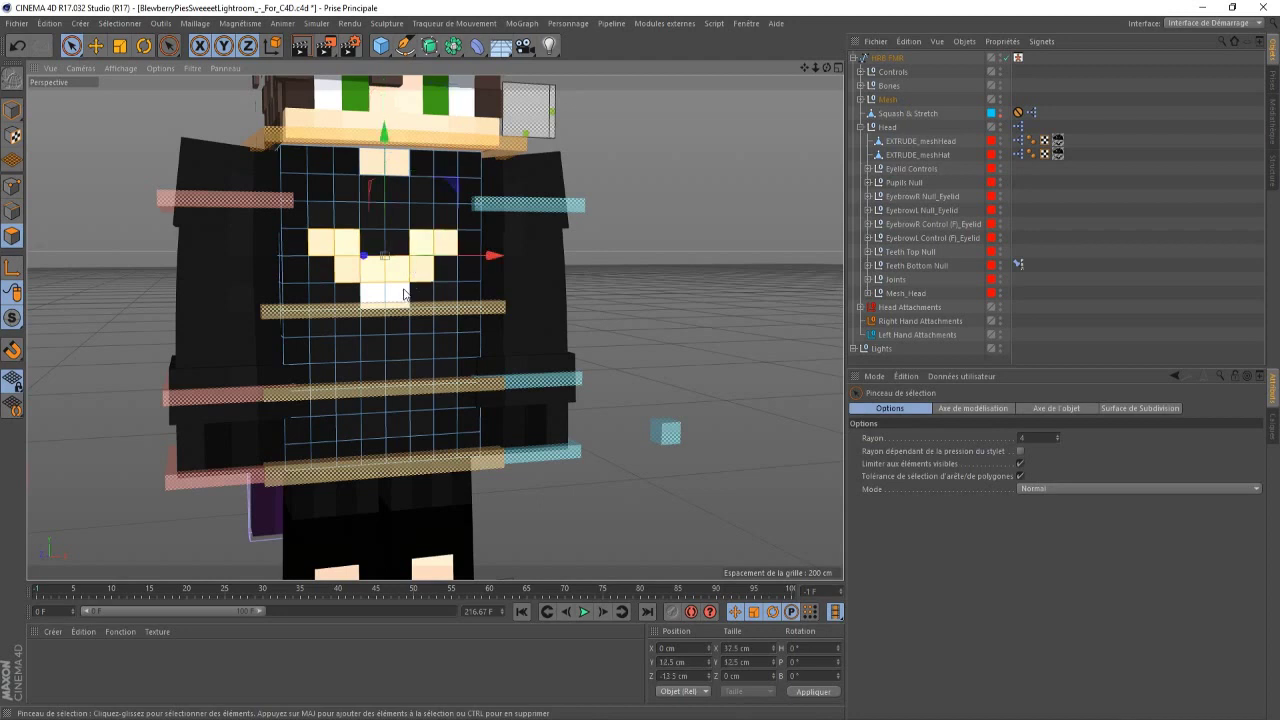
left_click(399, 297, "shift")
key("d")
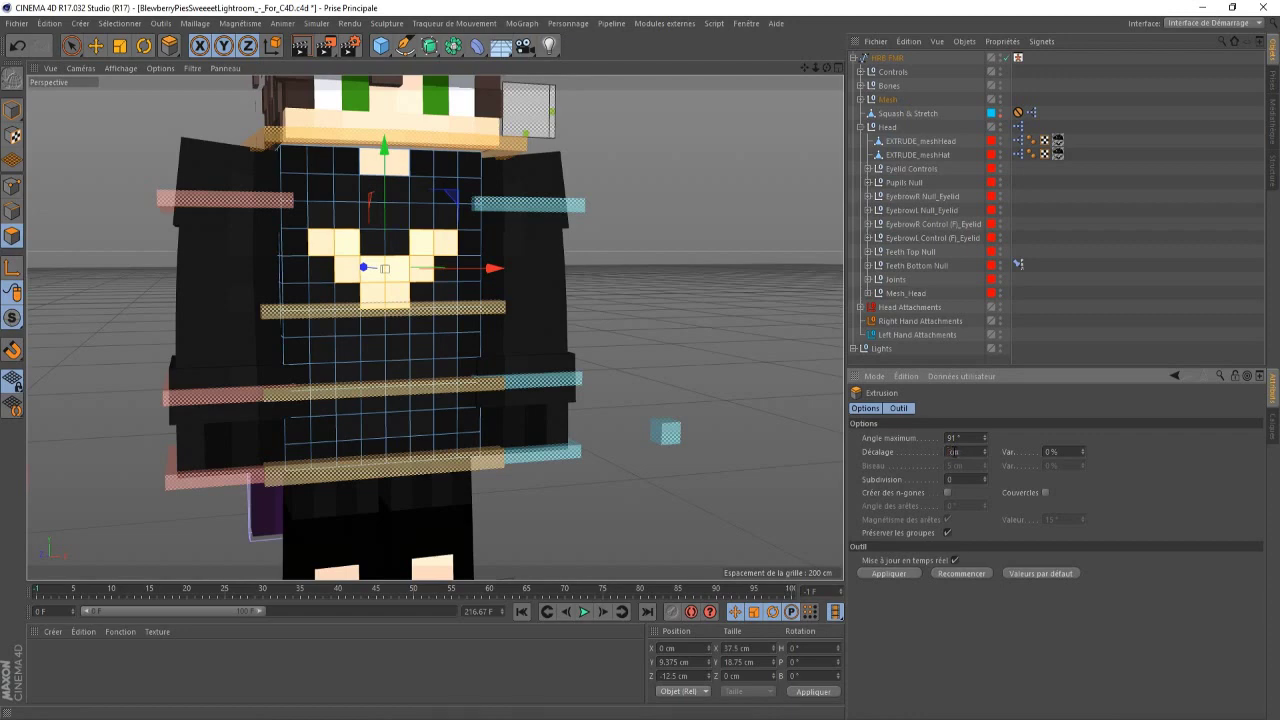
key("Return")
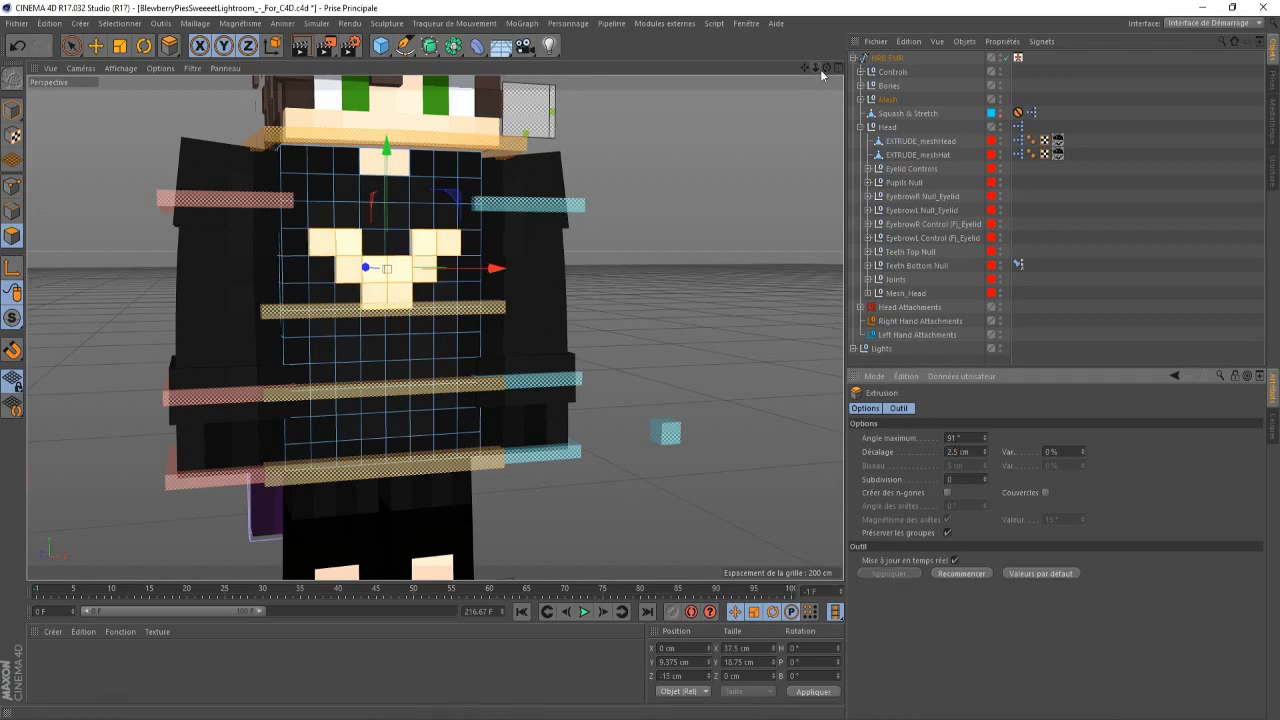
- Turn off the Cape option of the HRB FMR rig to expose the back of the body
left_click_drag(826, 67, 1120, 38)
left_click_drag(816, 68, 766, 143)
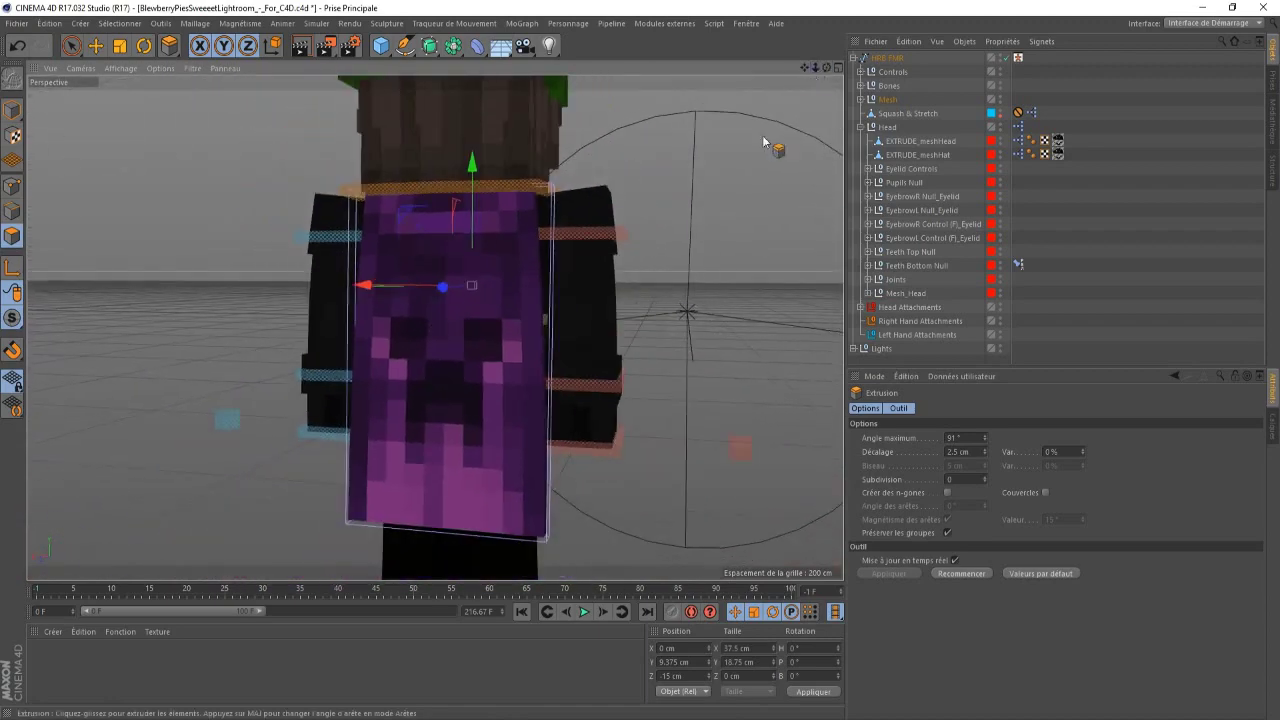
left_click(884, 57)
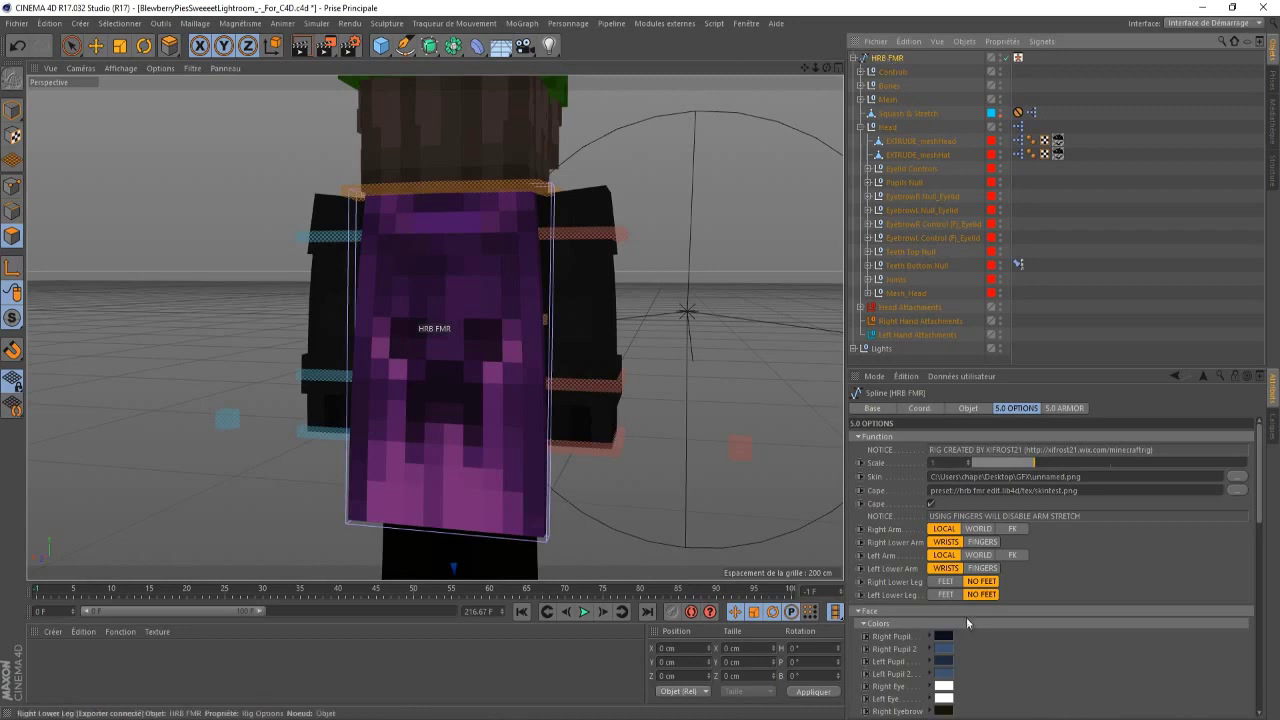
left_click(931, 504)
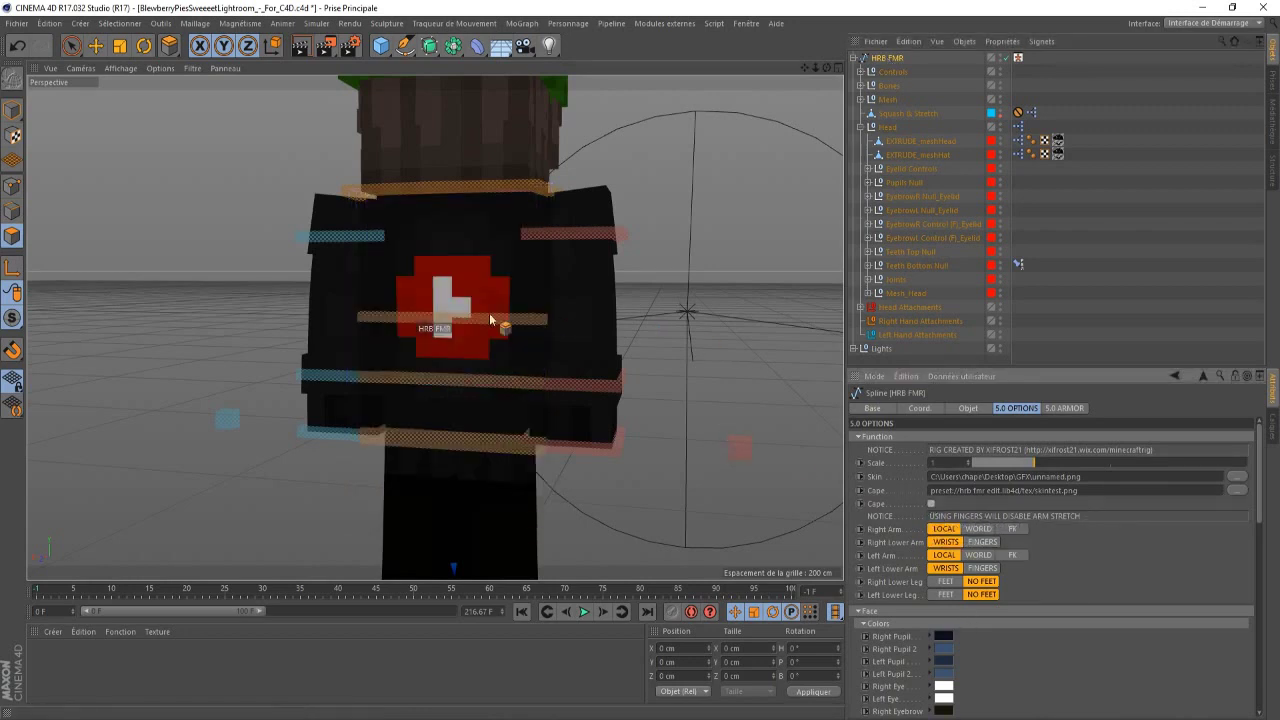
- Select the red polygons of the emblem on the back of the body mesh and extrude them by 2 cm
left_click_drag(824, 70, 514, 191)
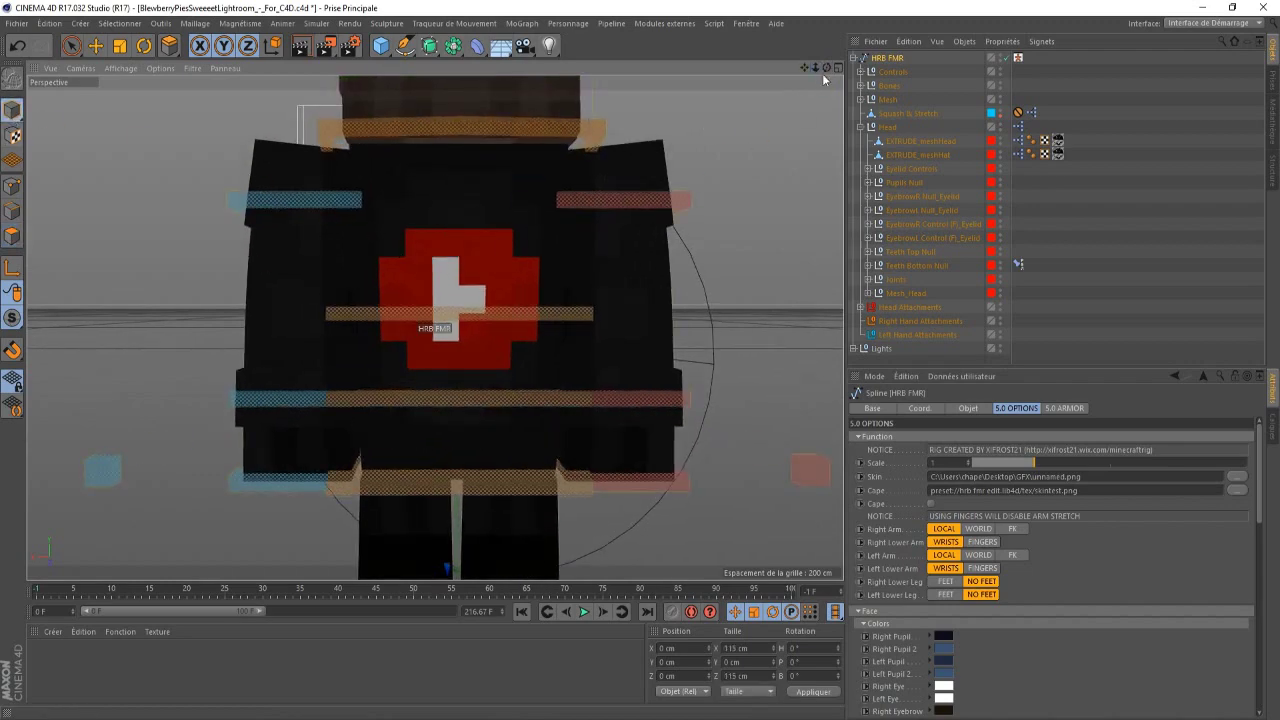
left_click_drag(822, 73, 774, 96)
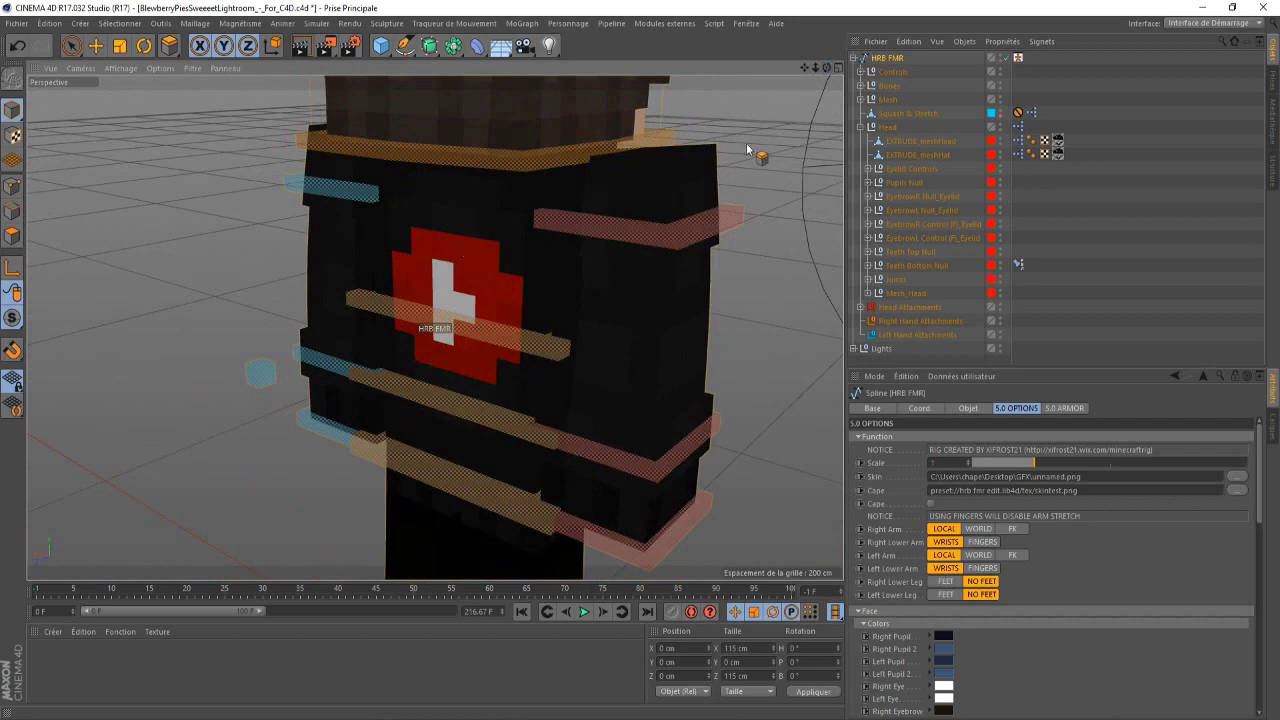
left_click(94, 50)
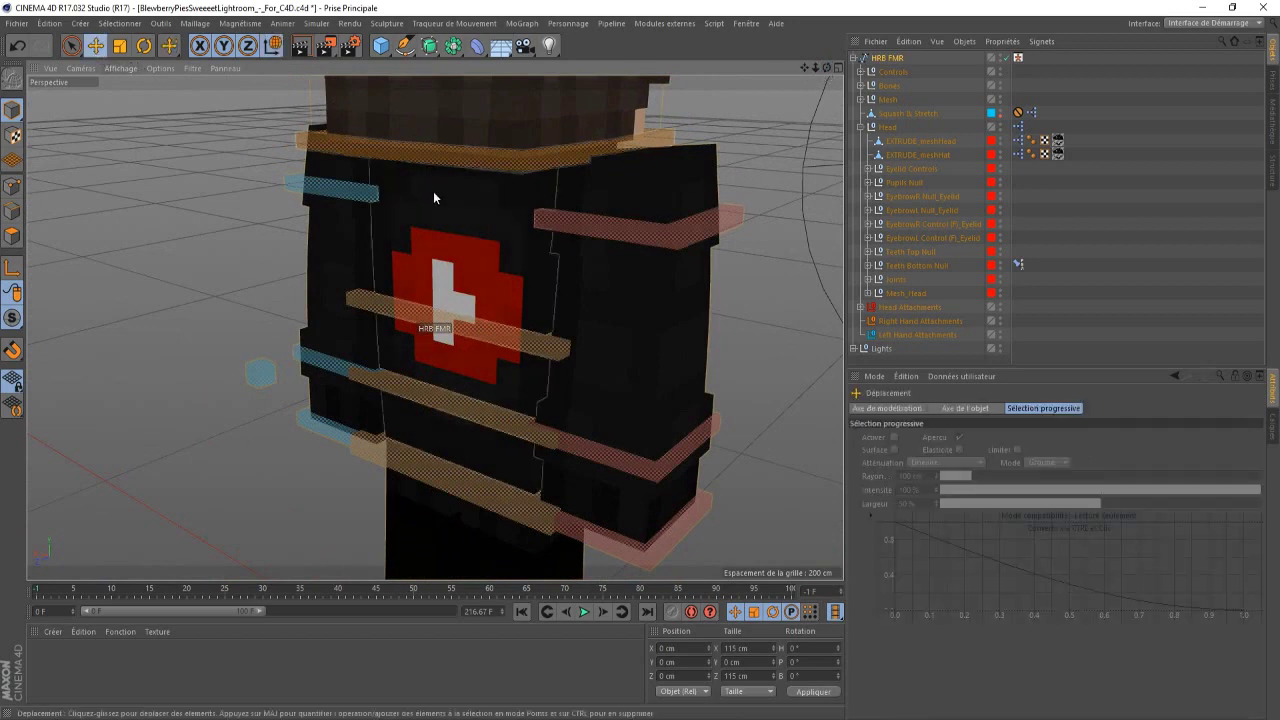
left_click(451, 211)
left_click(13, 236)
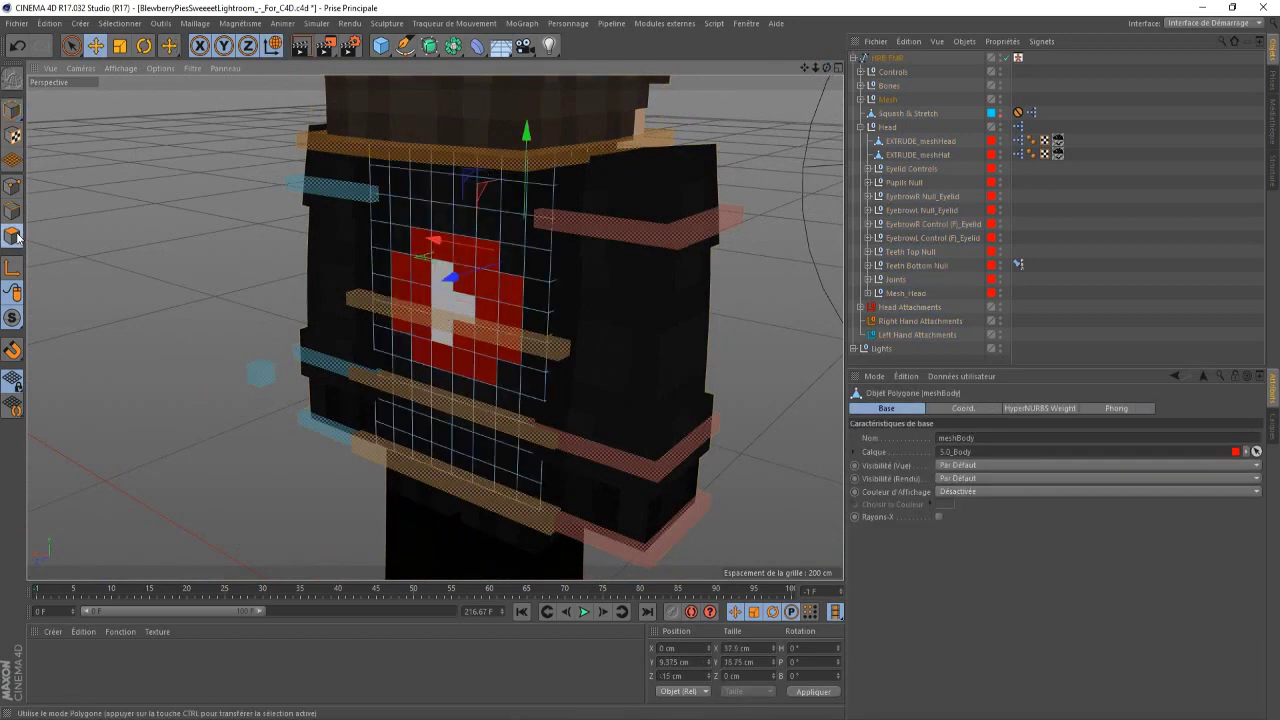
left_click_drag(826, 73, 792, 76)
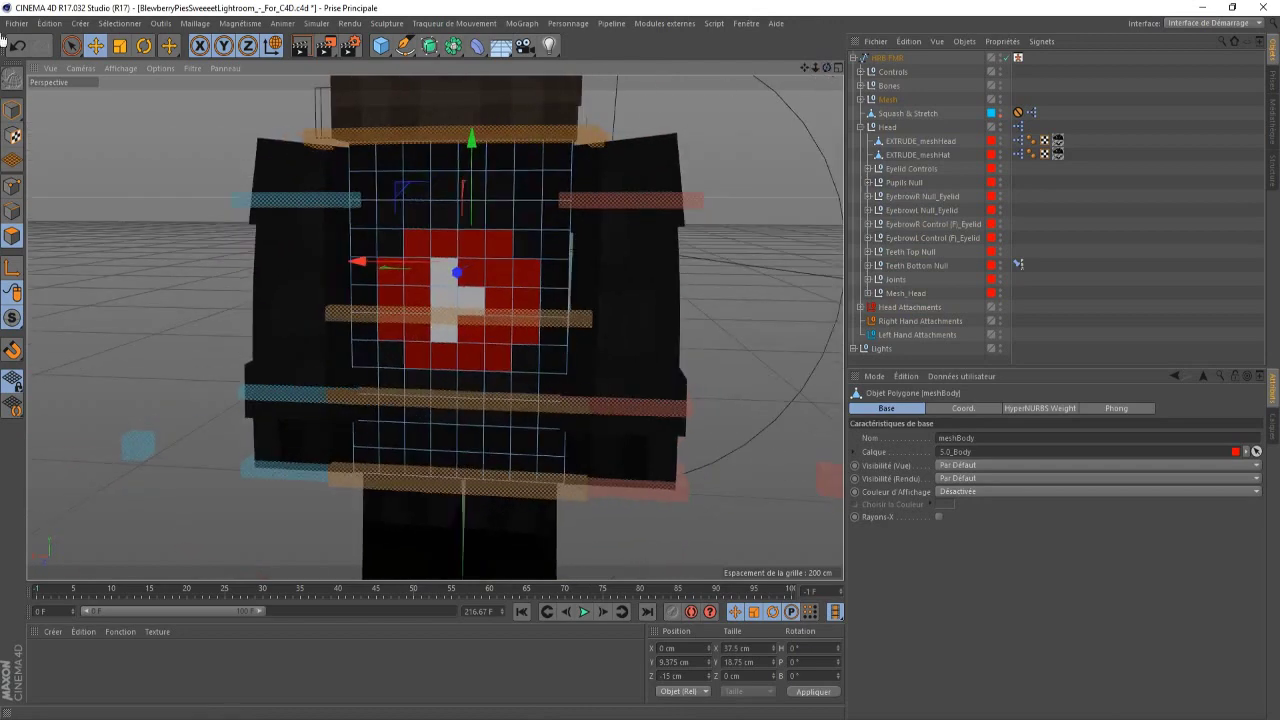
left_click(419, 252)
mouse_move(420, 256)
left_mouse_down()
mouse_move(494, 251)
mouse_move(520, 276)
mouse_move(497, 308)
mouse_move(506, 334)
mouse_move(491, 357)
mouse_move(431, 366)
mouse_move(395, 275)
mouse_move(390, 328)
left_mouse_up()
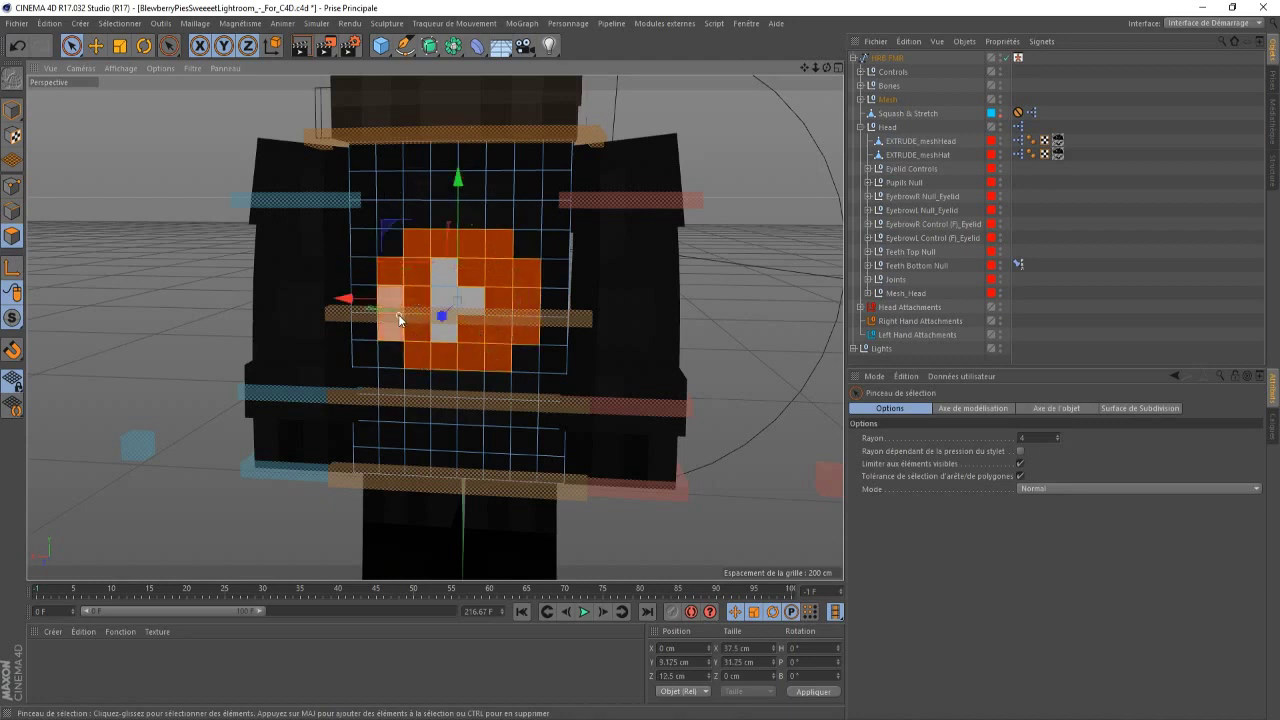
key("d")
left_click(958, 452)
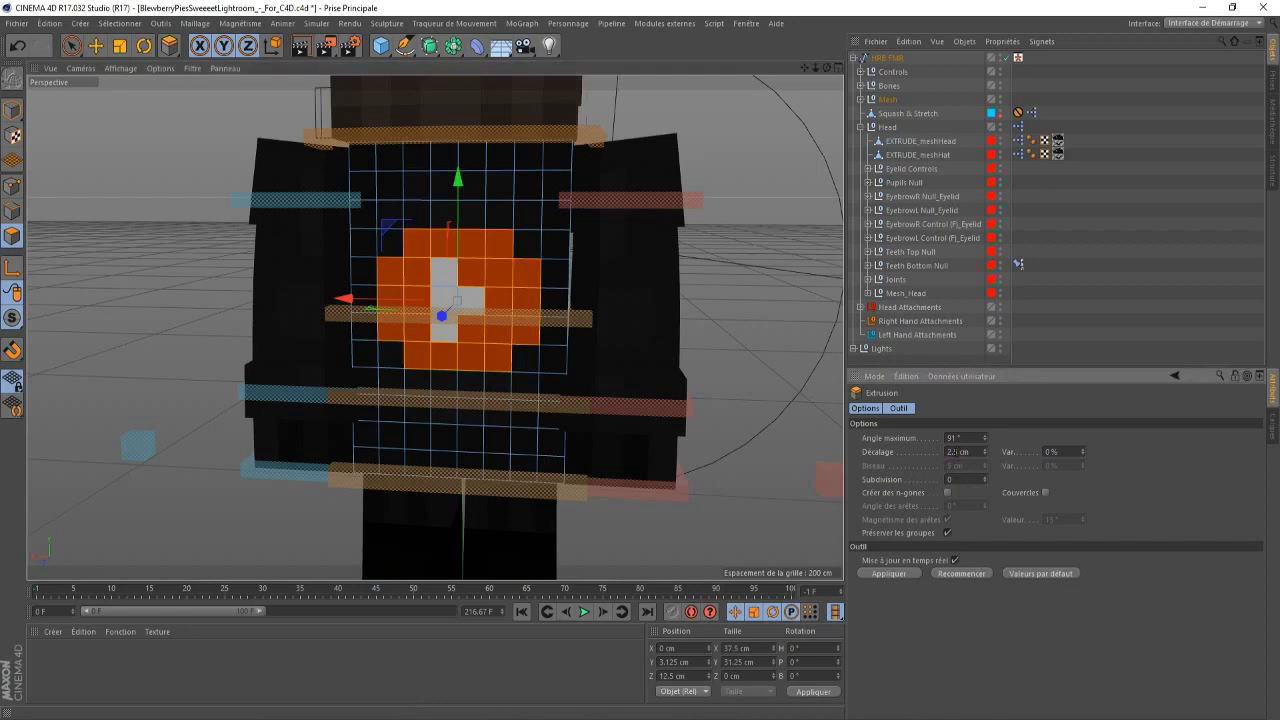
key("Return")
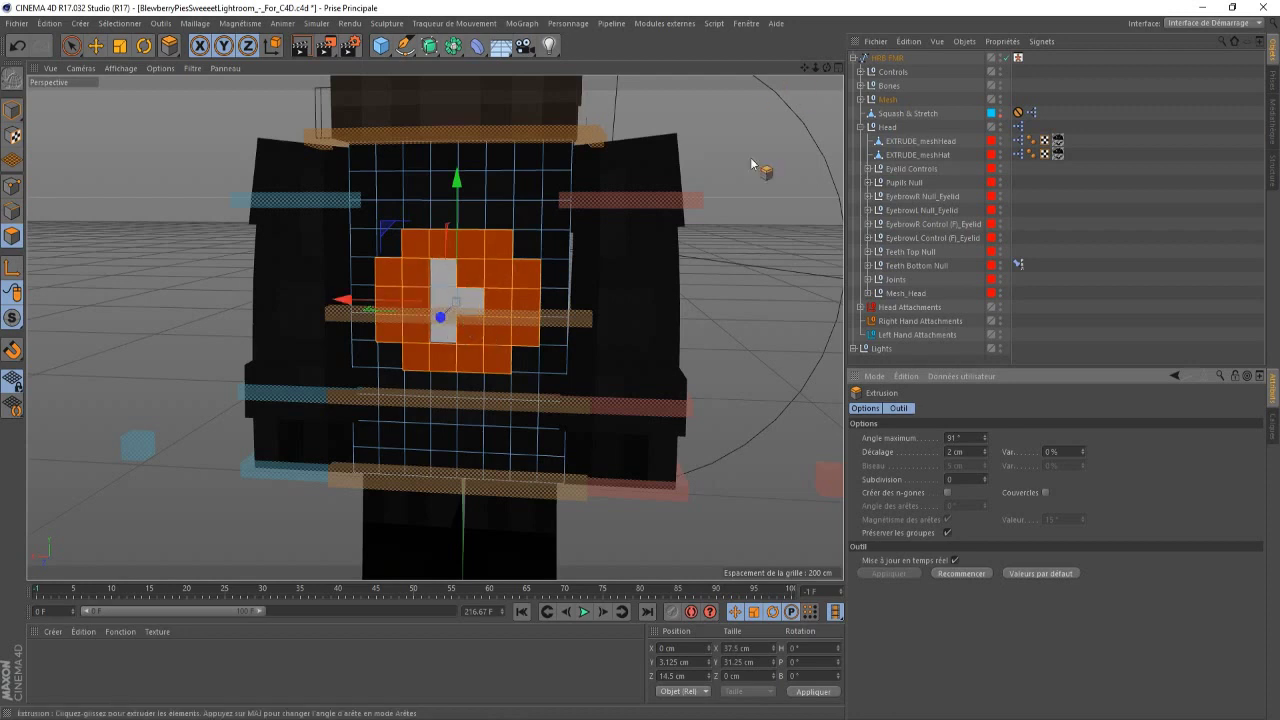
- Select the white polygons inside the red back emblem and extrude them by 2.5 cm
left_click(68, 47)
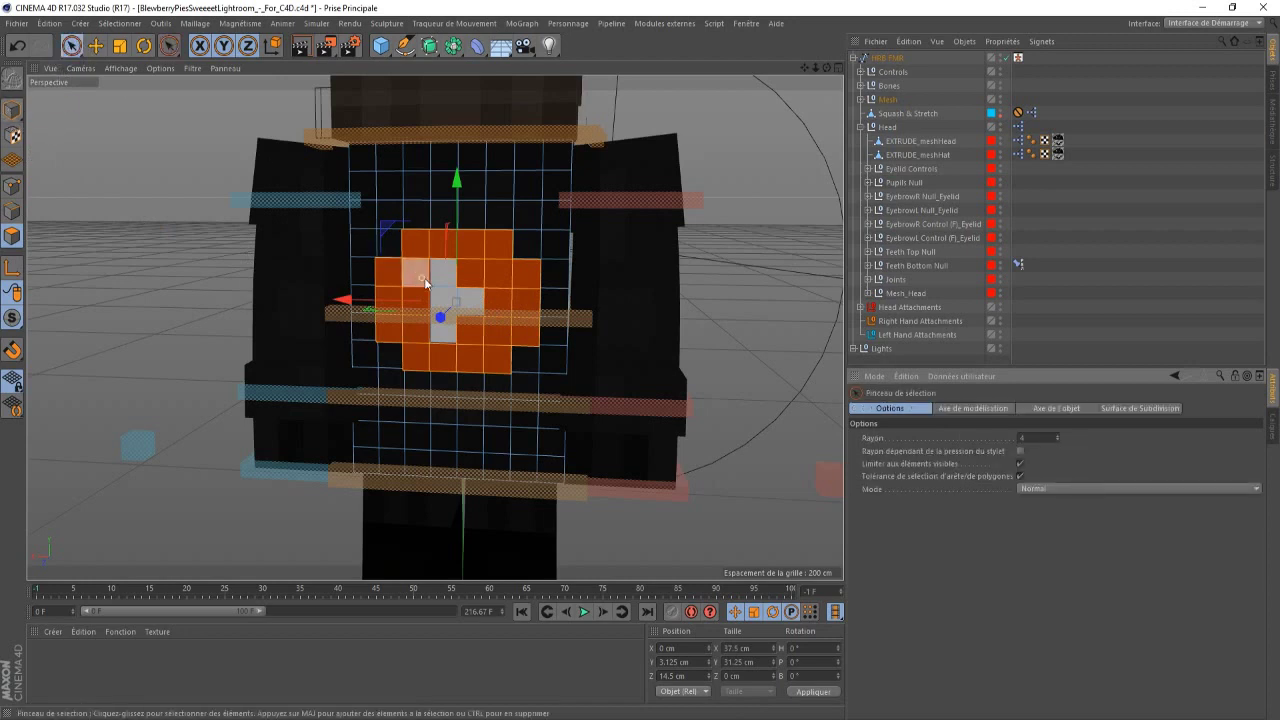
left_click(459, 310, "shift")
key("d")
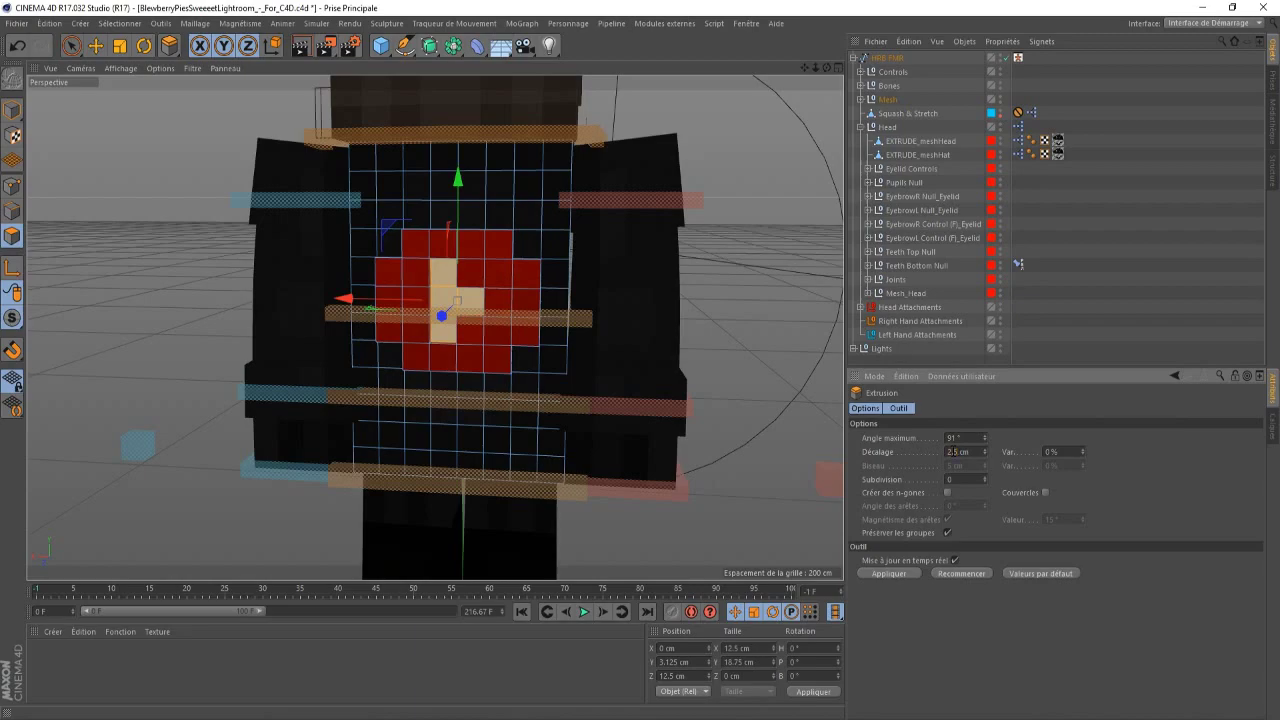
key("Return")
left_click_drag(827, 66, 701, 77)
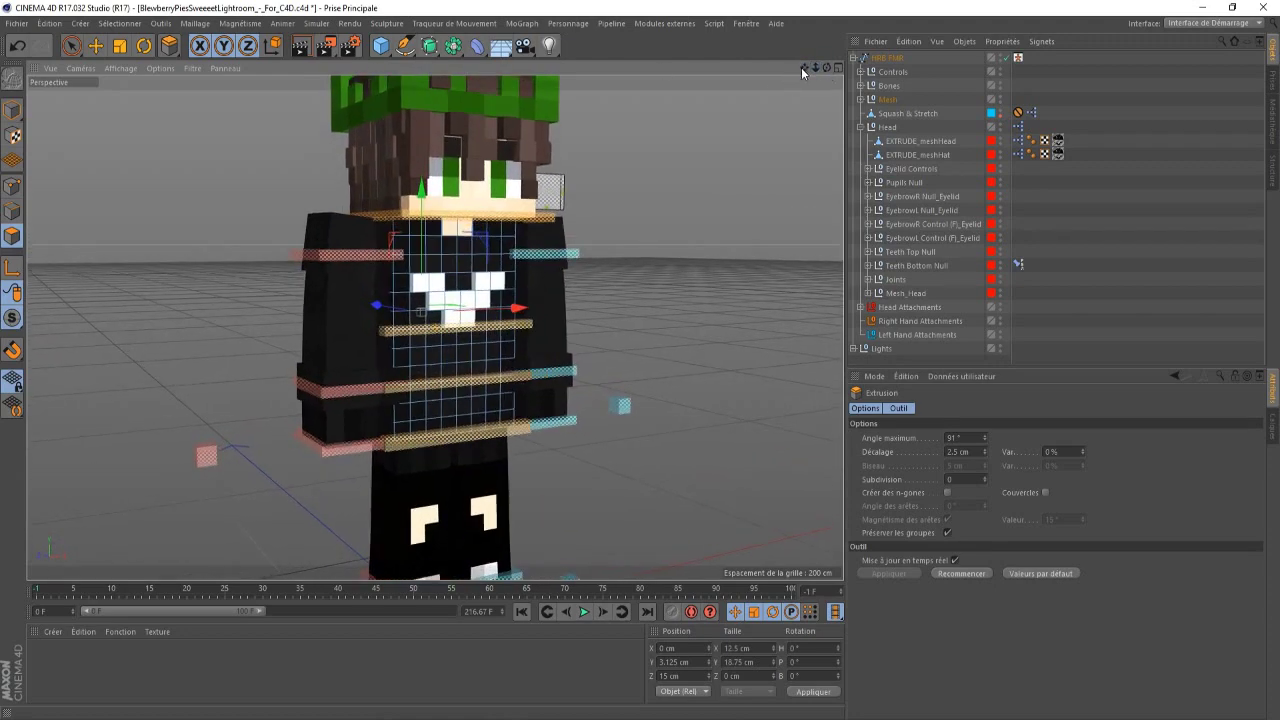
- Render the current view to check the extruded emblems and sleeves on the front of the character
left_click_drag(801, 67, 801, 67)
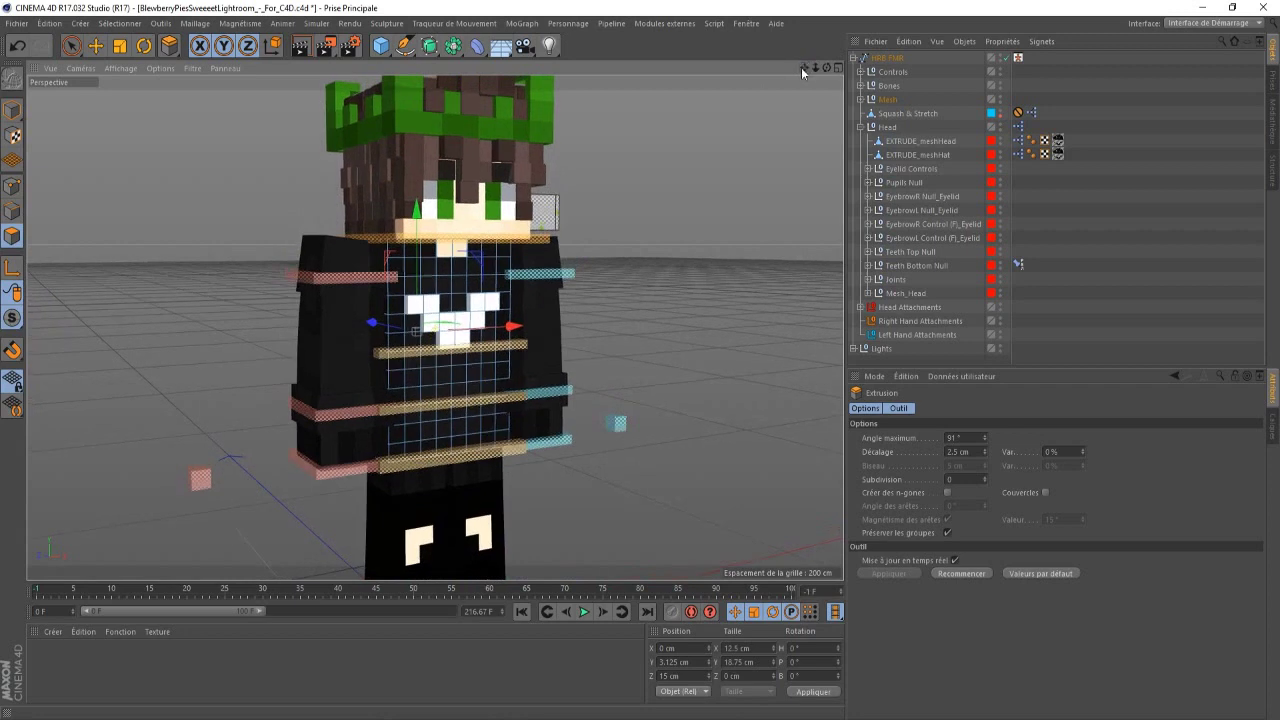
left_click(308, 46)
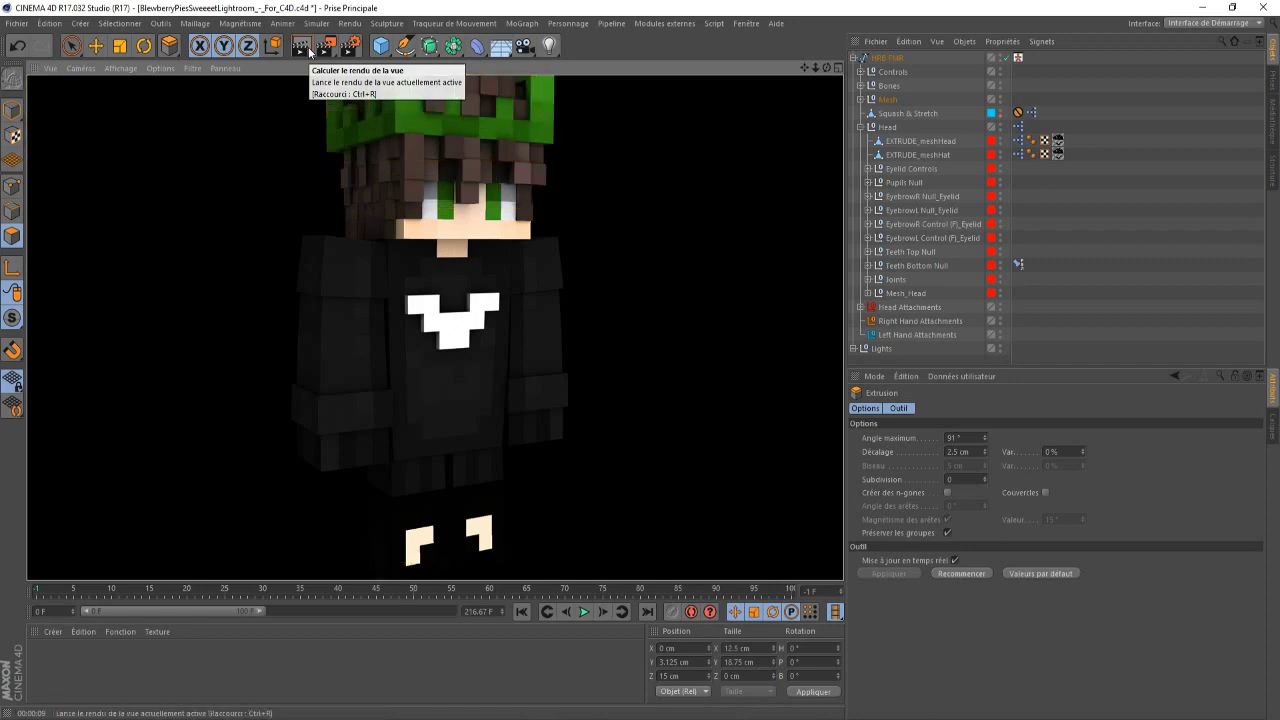
left_click_drag(806, 67, 828, 5)
- Move the red right foot controller outward and up to about X -60 cm, Y 22 cm, swinging the right leg to the side
left_click(400, 522)
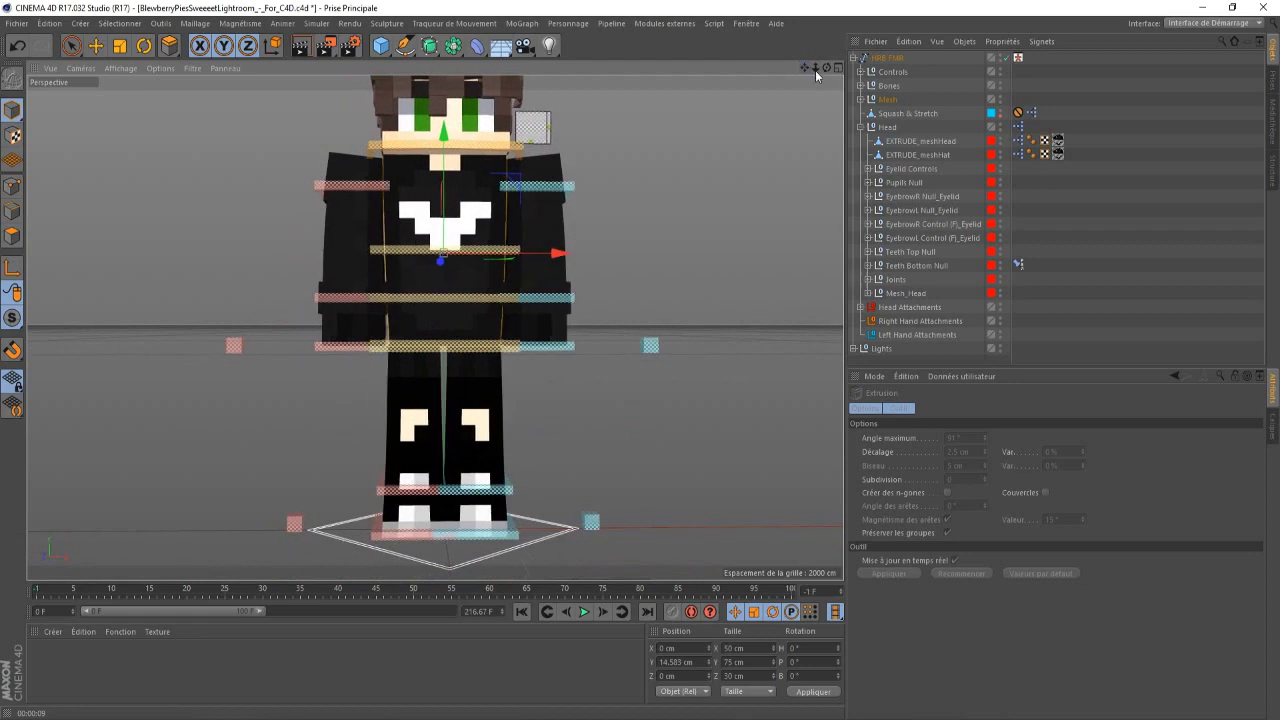
left_click_drag(818, 67, 720, 65)
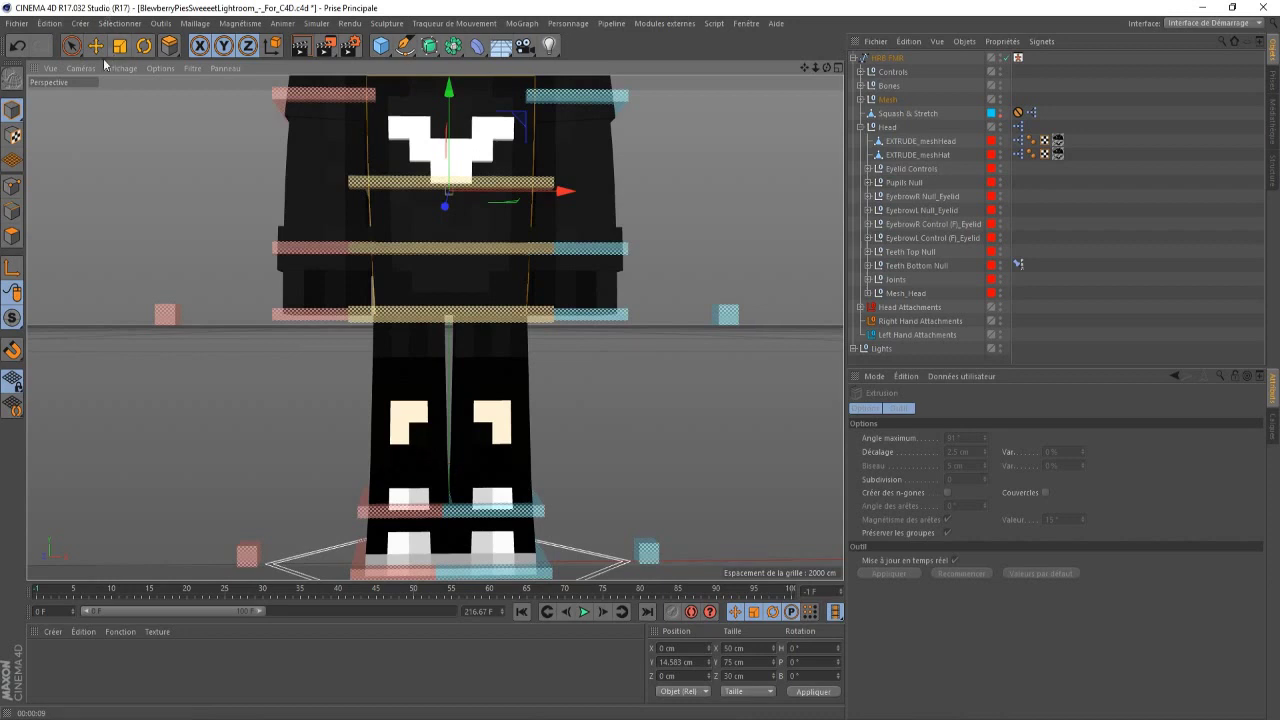
key("e")
left_click(433, 413)
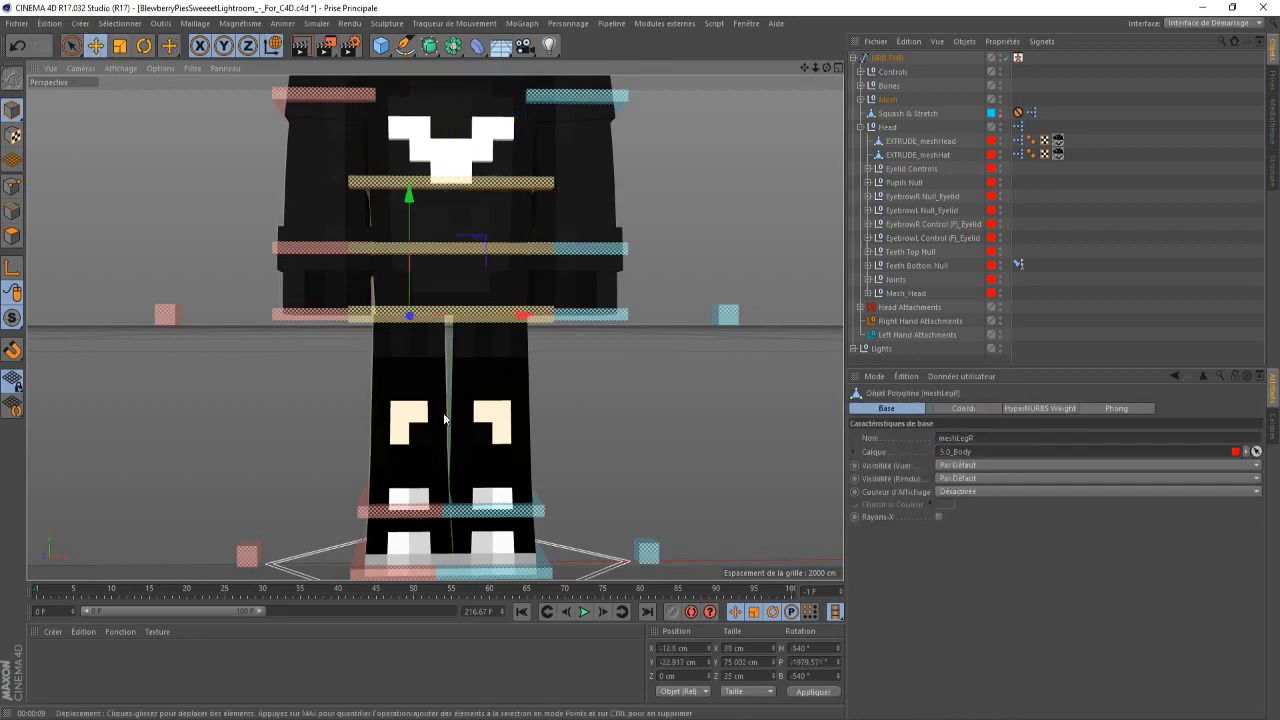
left_click(414, 572)
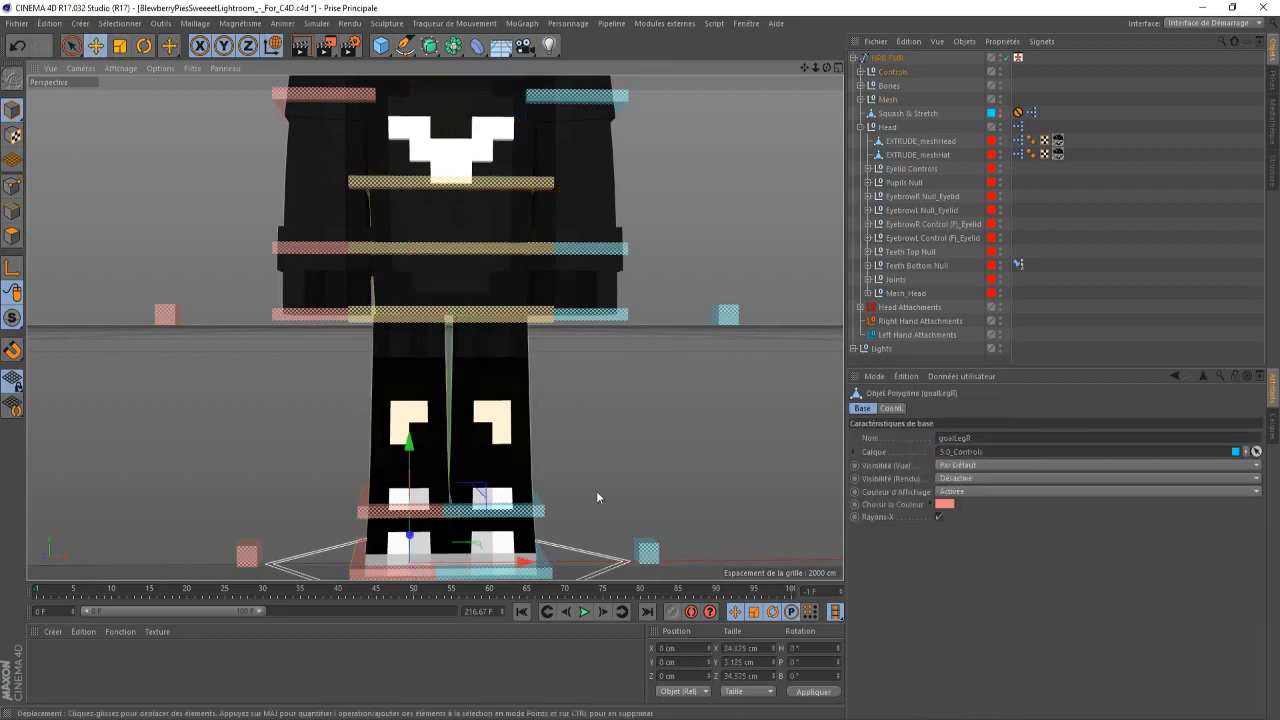
left_click_drag(804, 68, 804, 13)
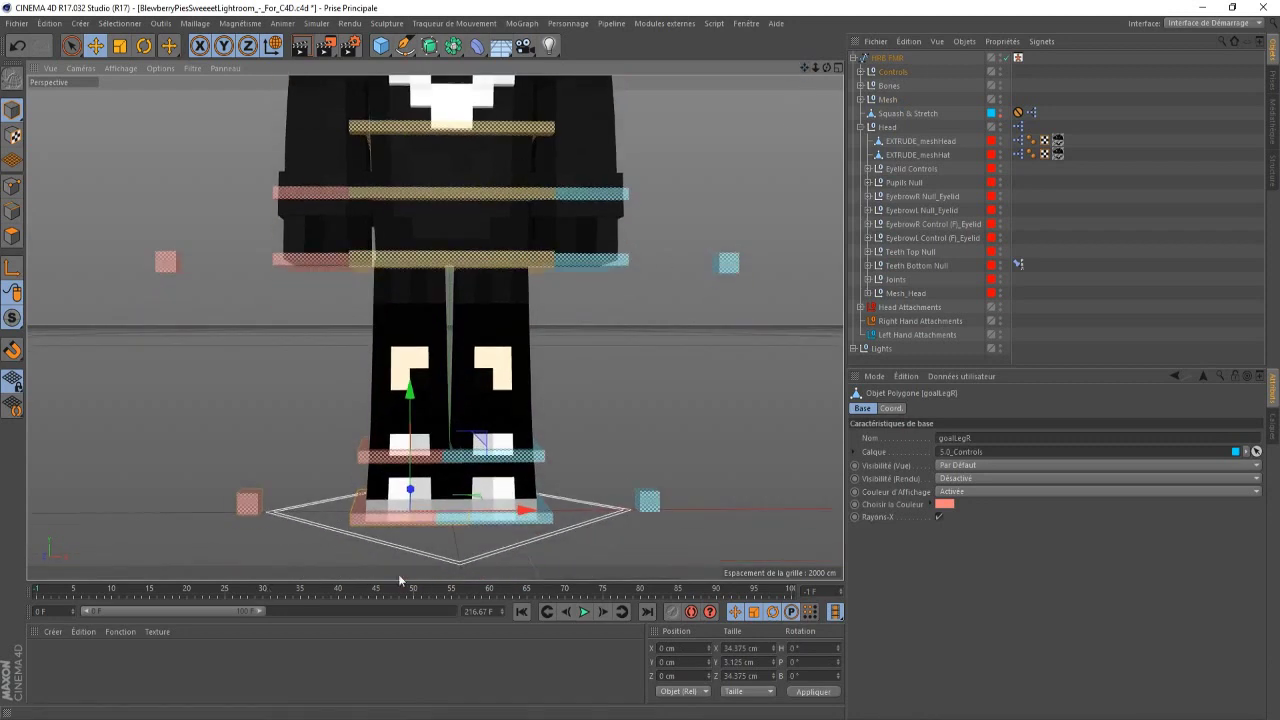
left_click_drag(522, 511, 334, 512)
left_click_drag(220, 395, 218, 316)
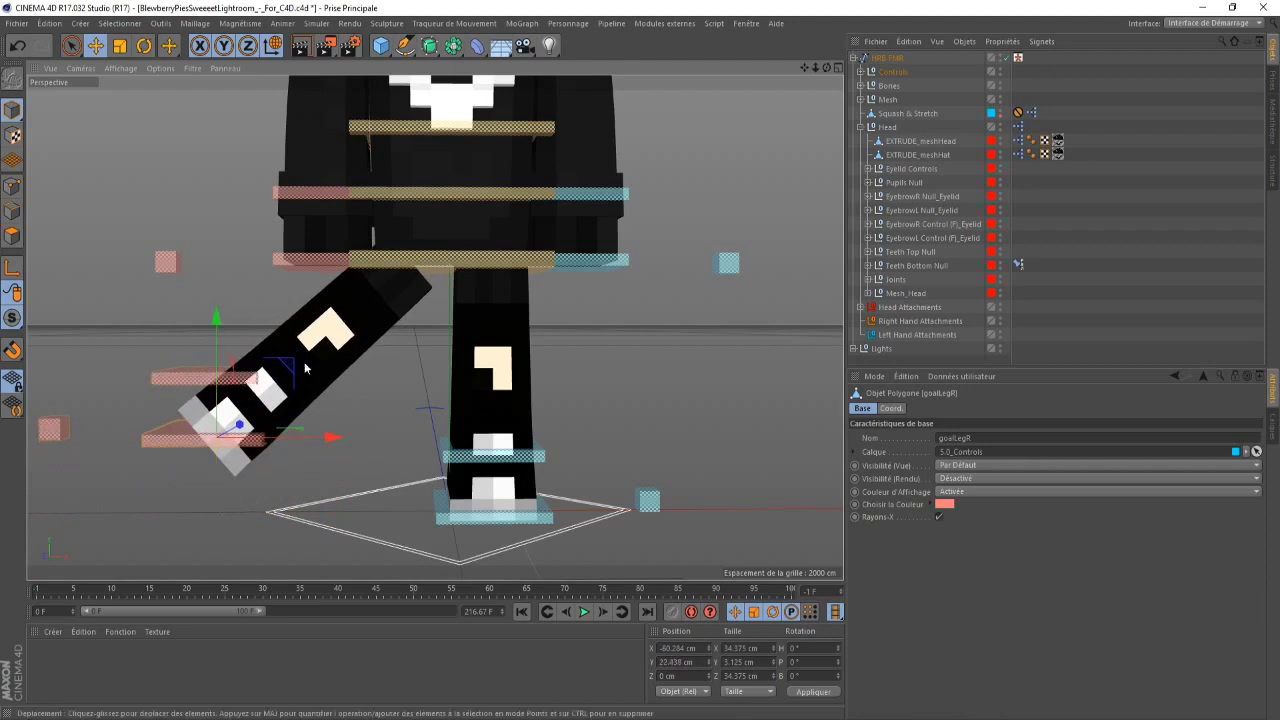
- Move the blue left foot controller outward and up to about X 66 cm, Y 30 cm, swinging the left leg to the side
left_click(540, 525)
left_click_drag(605, 510, 788, 510)
left_click_drag(697, 390, 699, 310)
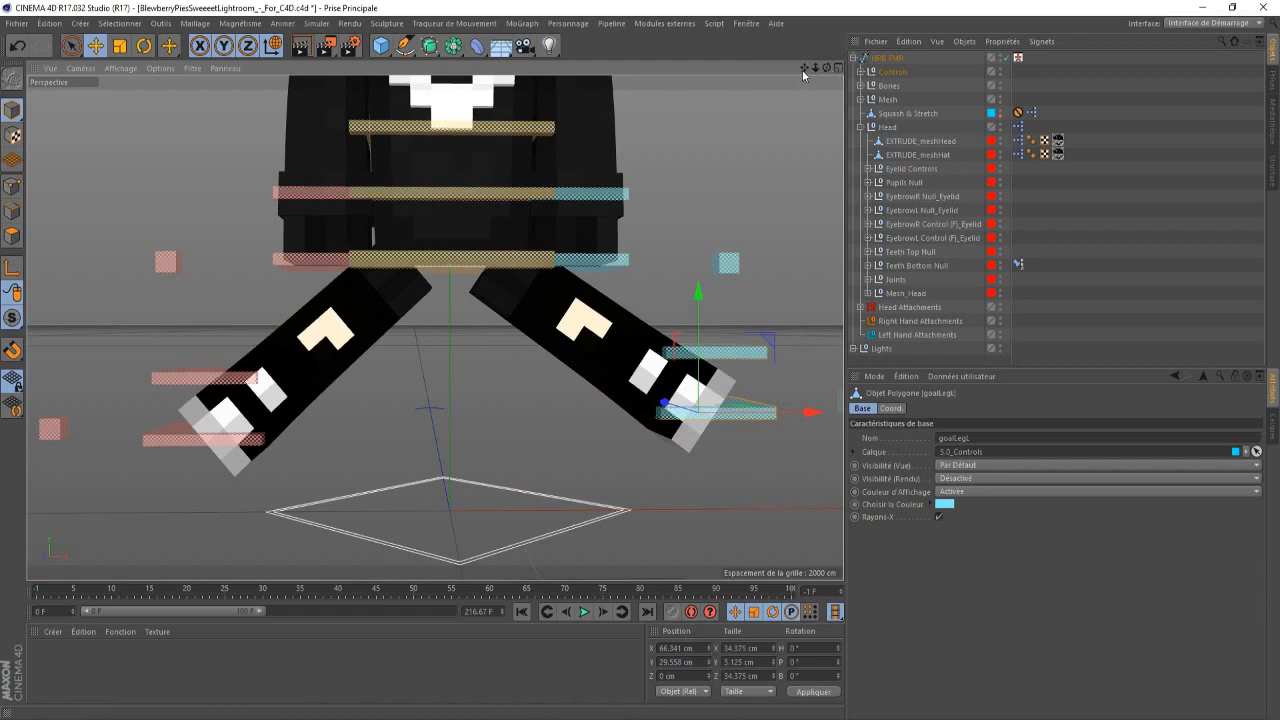
left_click_drag(812, 68, 782, 84)
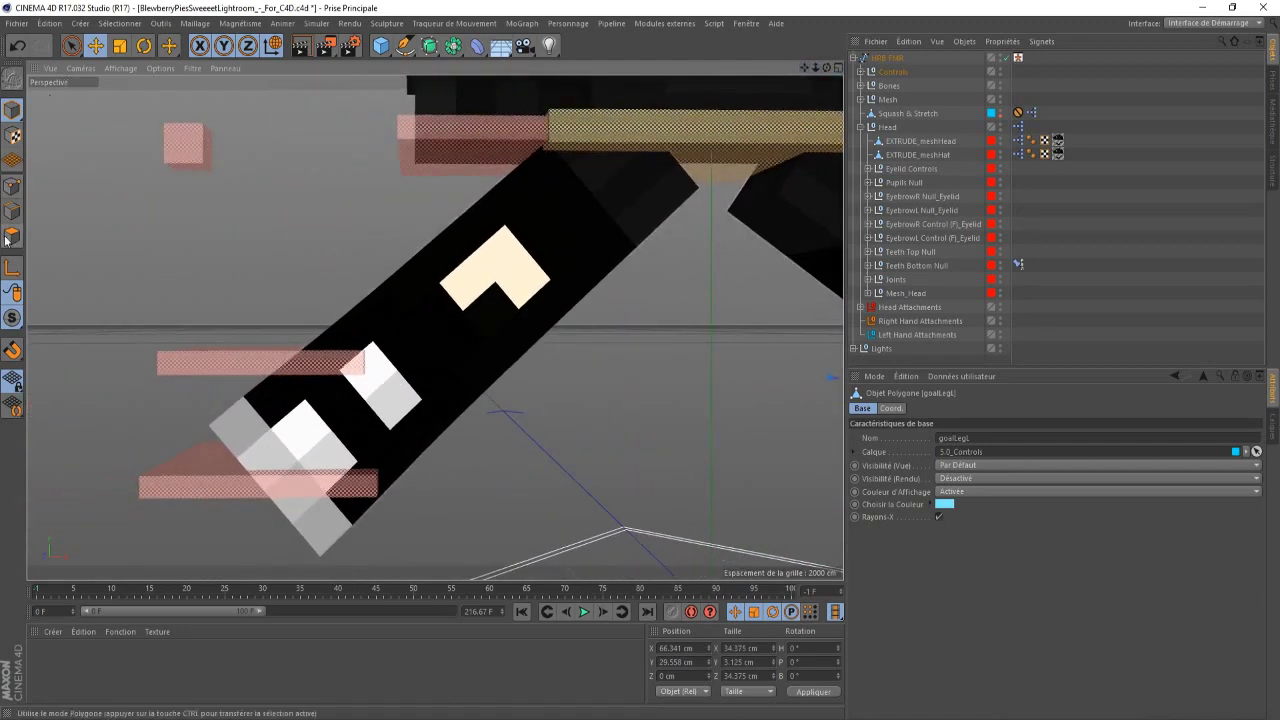
left_click(586, 266)
left_click(12, 236)
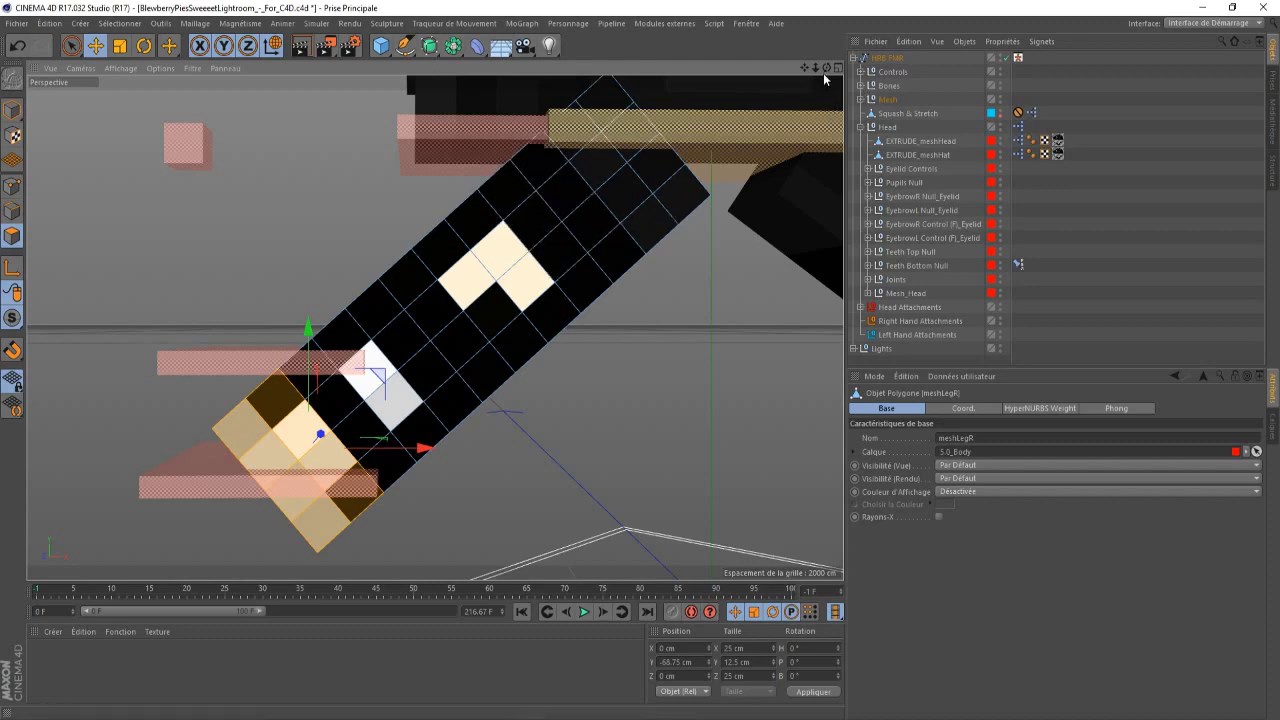
left_click_drag(816, 68, 688, 69)
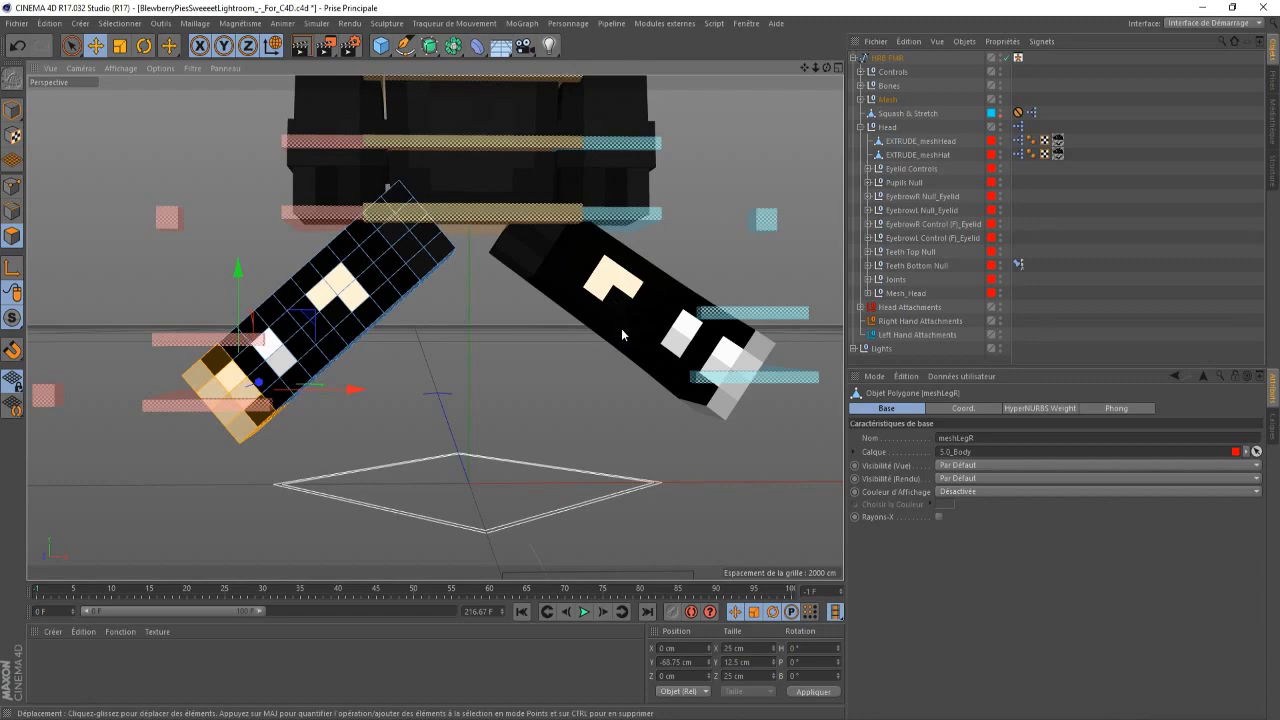
mouse_move(817, 65)
left_mouse_down()
mouse_move(836, 66)
mouse_move(816, 48)
mouse_move(813, 67)
left_mouse_up()
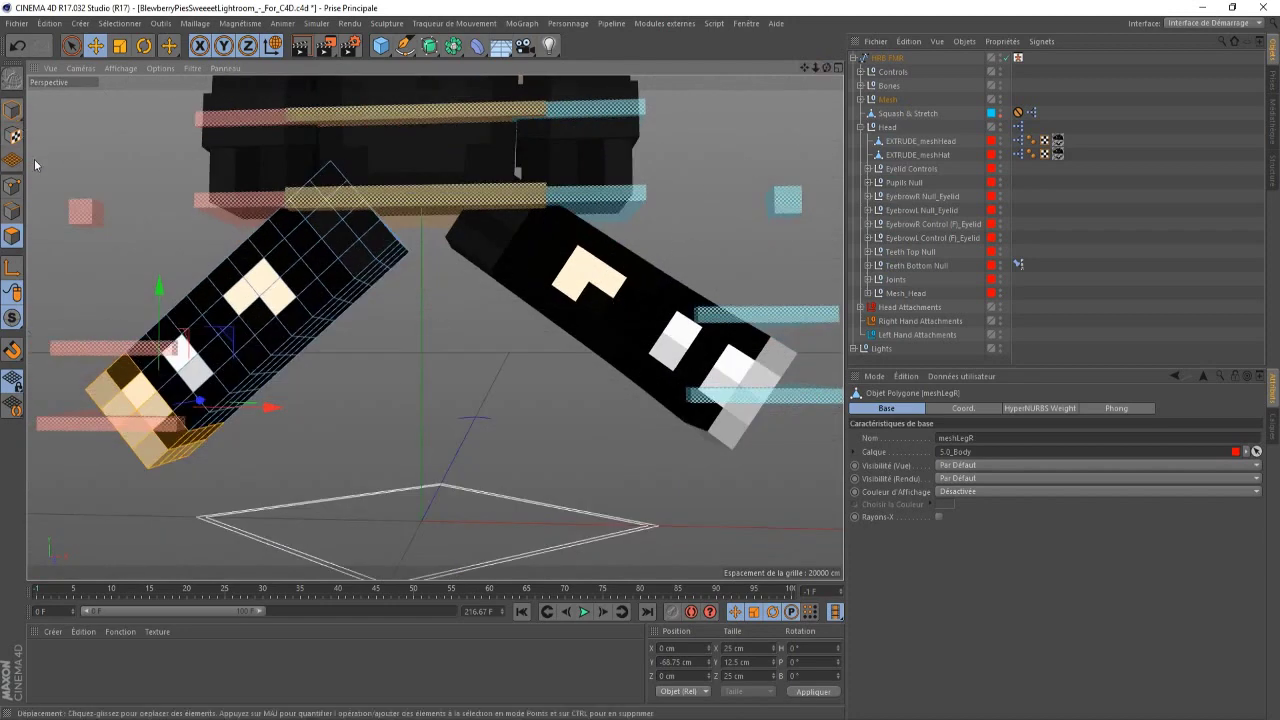
left_click(642, 281)
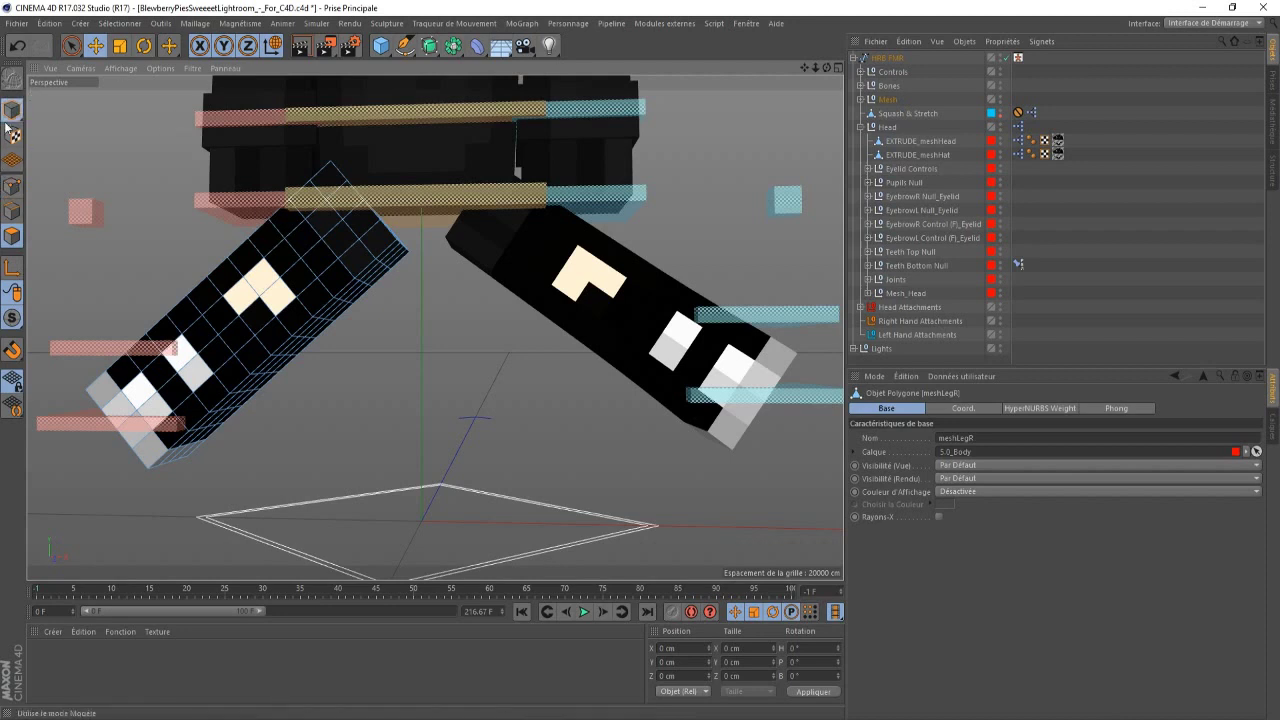
- Select the front and inner-side polygons of a five-row band on the upper part of the left leg mesh
left_click(642, 326)
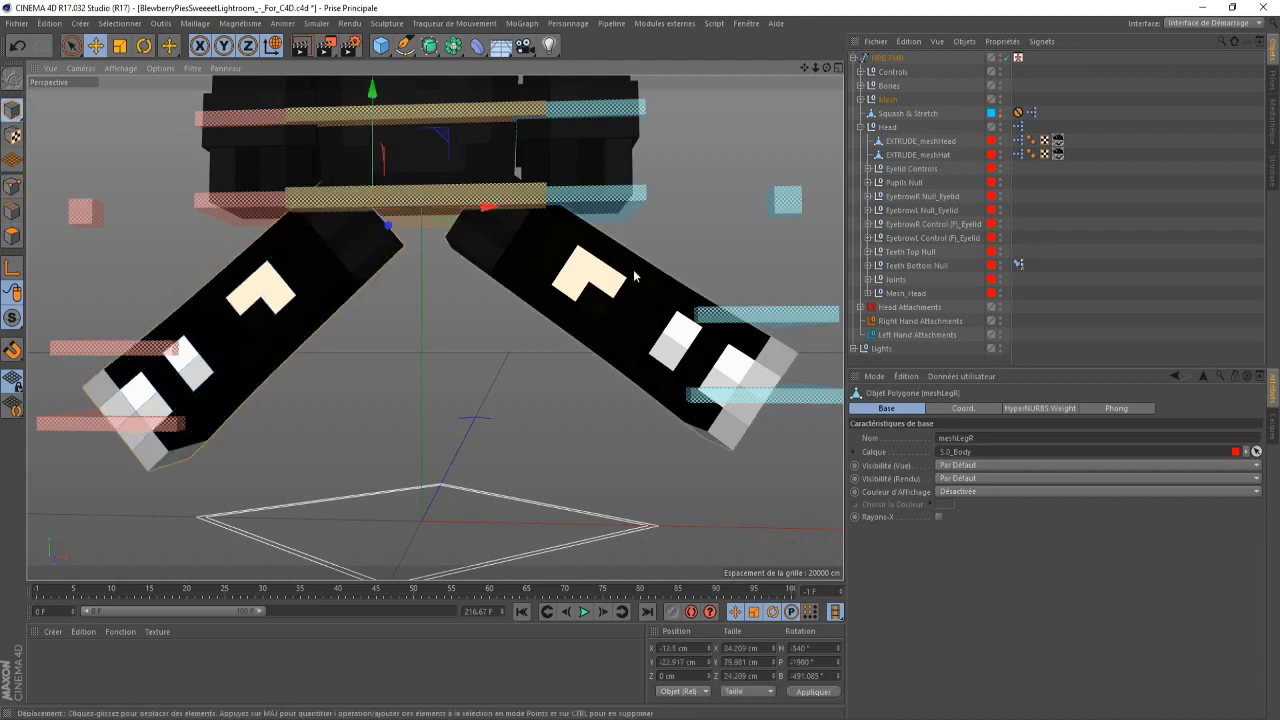
left_click(12, 235)
left_click(71, 45)
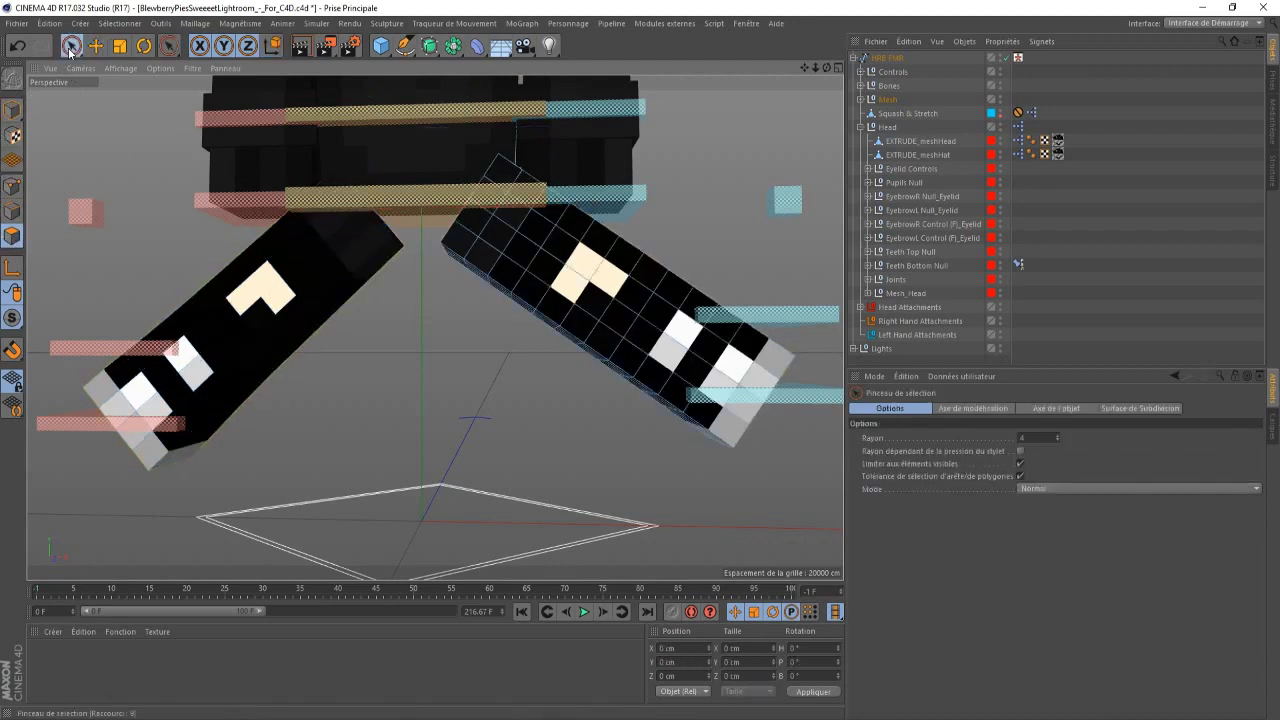
mouse_move(506, 277)
left_mouse_down()
mouse_move(571, 226)
mouse_move(619, 243)
mouse_move(585, 325)
mouse_move(555, 295)
left_mouse_up()
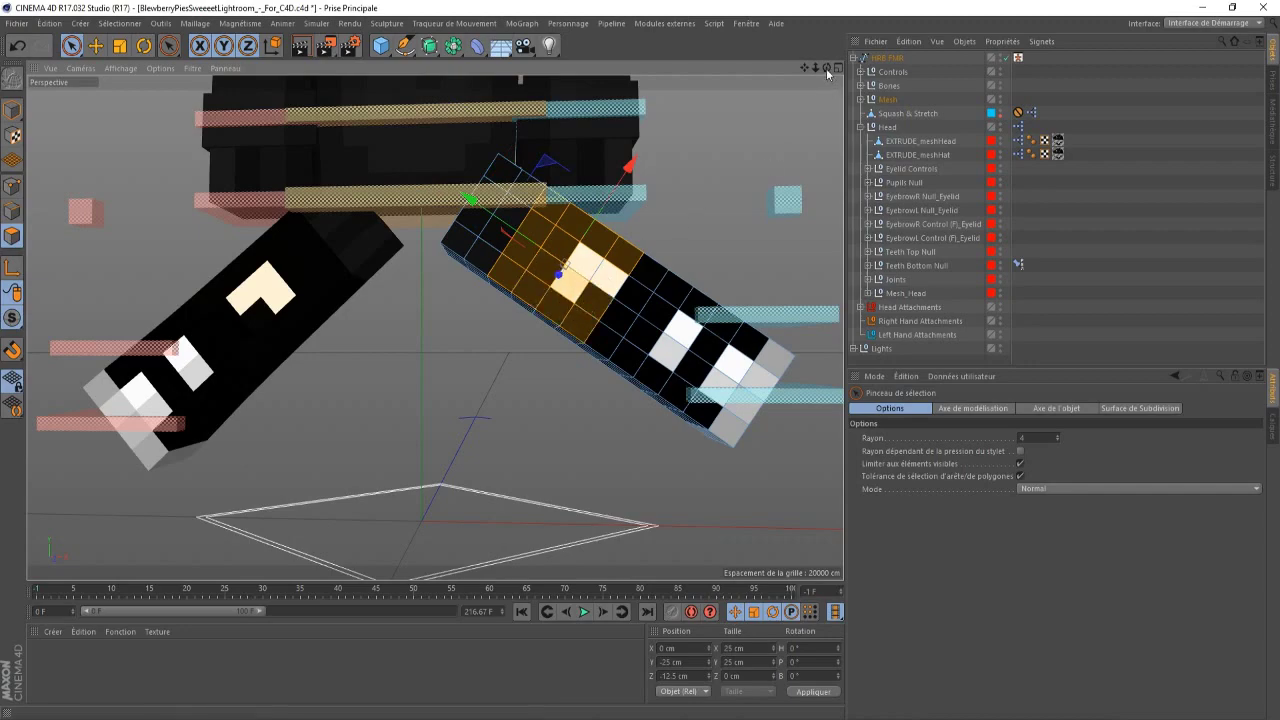
left_click_drag(826, 68, 756, 84)
left_click_drag(593, 296, 553, 358)
mouse_move(826, 67)
left_mouse_down()
mouse_move(870, 80)
mouse_move(826, 68)
left_mouse_up()
mouse_move(410, 325)
left_mouse_down()
mouse_move(347, 328)
mouse_move(330, 370)
mouse_move(345, 400)
mouse_move(375, 405)
mouse_move(388, 351)
mouse_move(355, 352)
left_mouse_up()
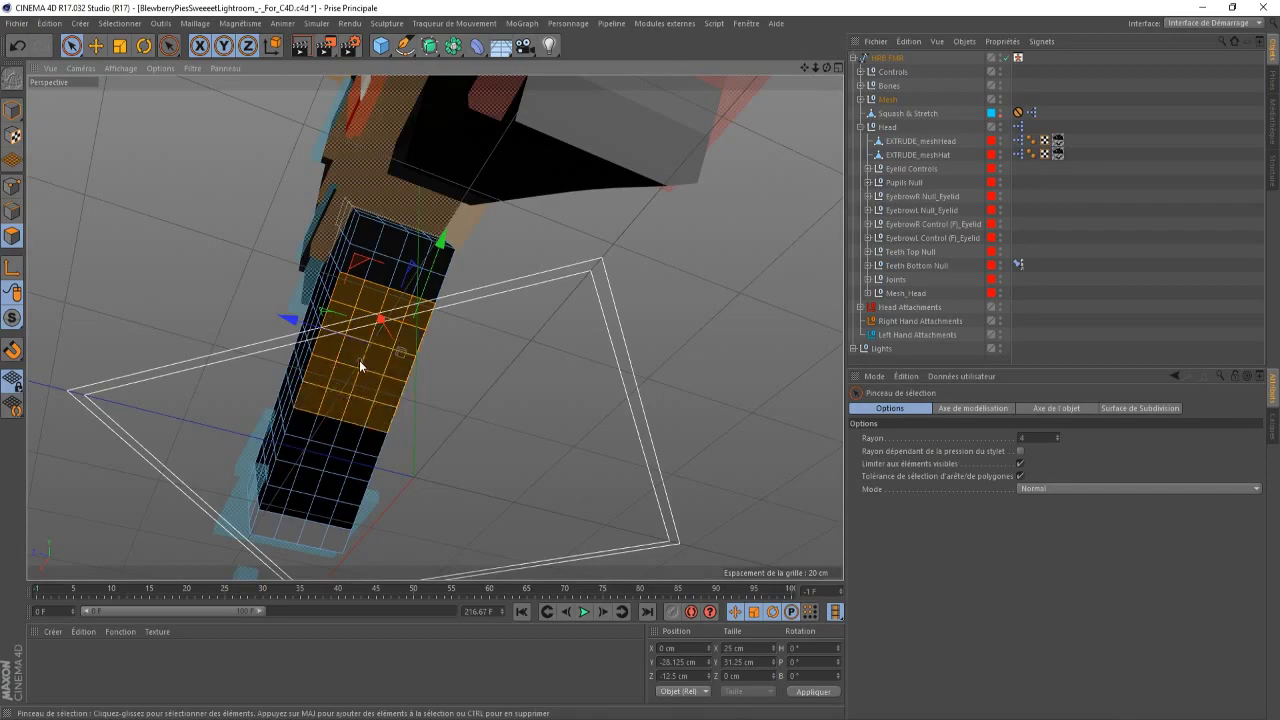
- Add the back and outer-side polygons of the left leg's upper band to the selection and extrude the band by 1 cm
mouse_move(826, 67)
left_mouse_down()
mouse_move(795, 72)
mouse_move(882, 64)
mouse_move(800, 80)
mouse_move(725, 62)
mouse_move(535, 206)
left_mouse_up()
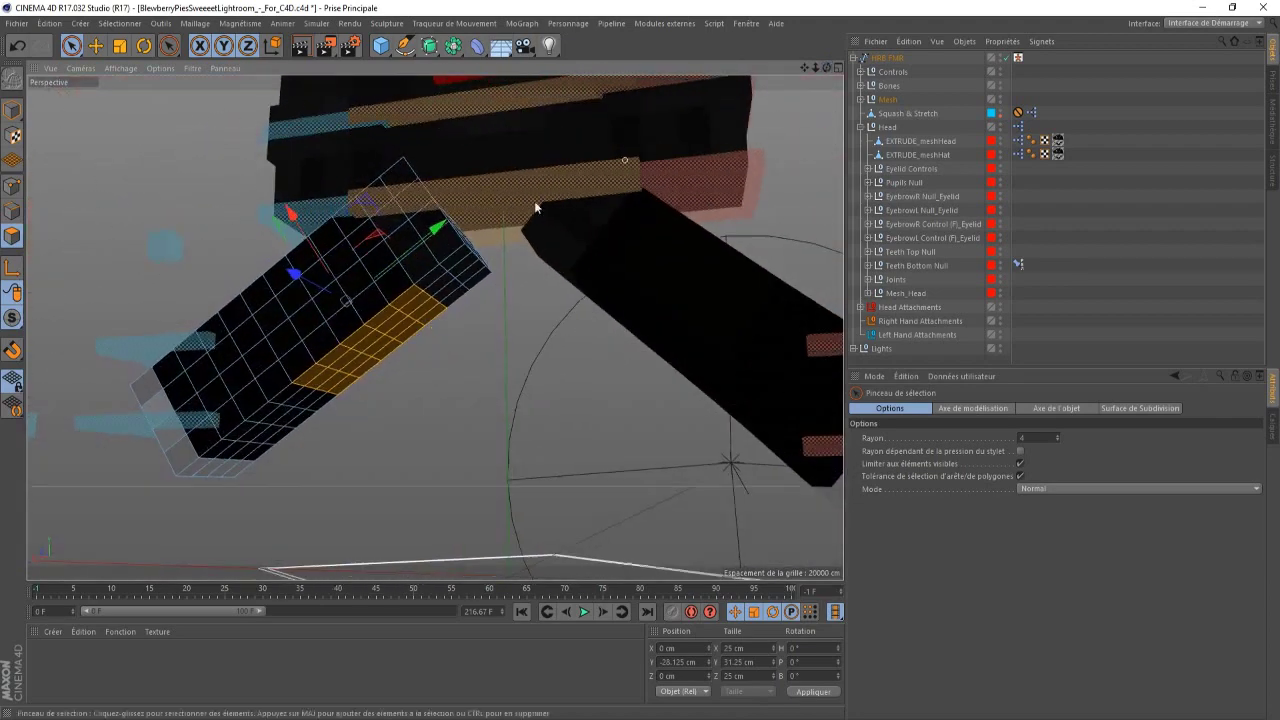
left_click_drag(352, 224, 372, 270, "shift")
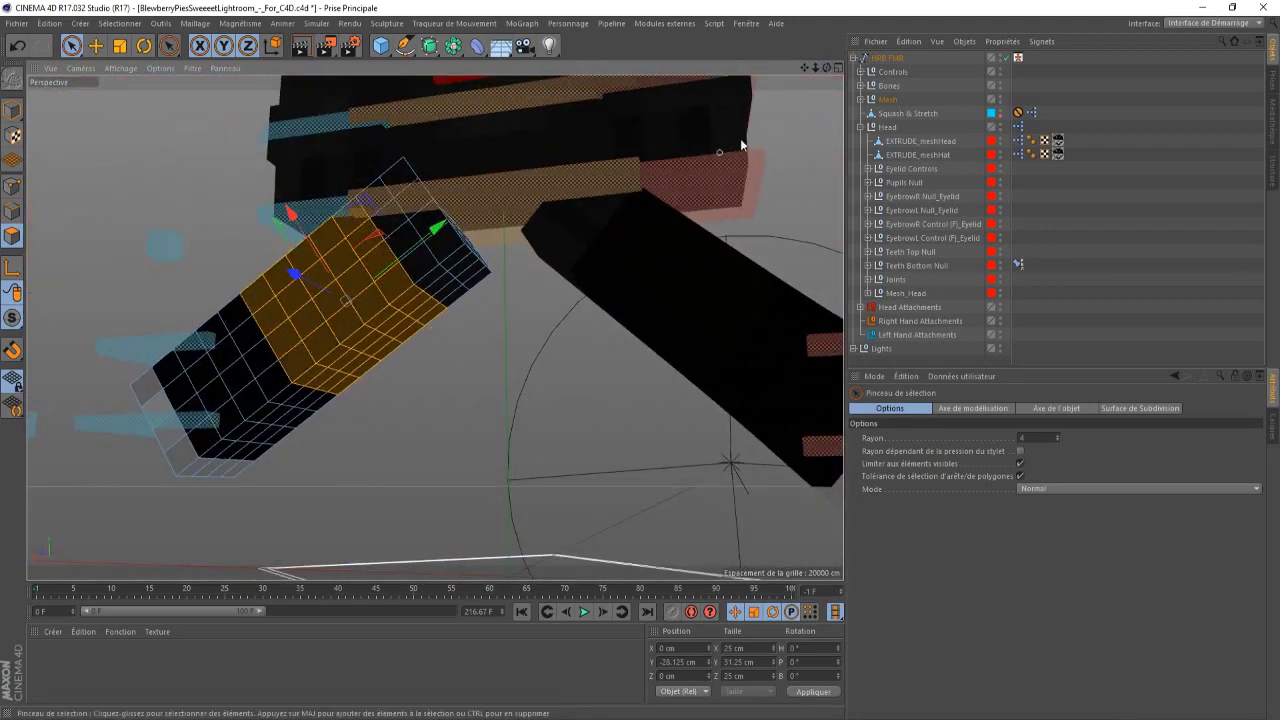
left_click_drag(827, 68, 920, 78)
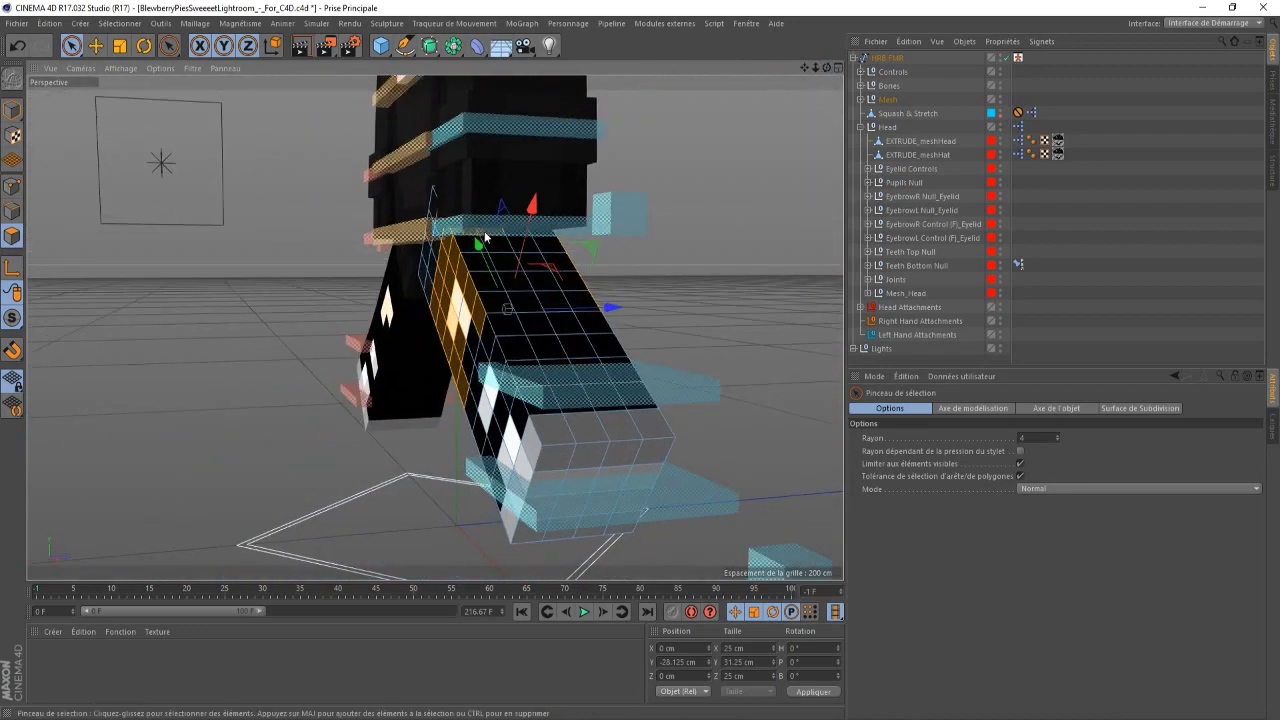
mouse_move(545, 247)
left_mouse_down("shift")
mouse_move(575, 300)
mouse_move(485, 302)
mouse_move(500, 245)
mouse_move(495, 262)
left_mouse_up("shift")
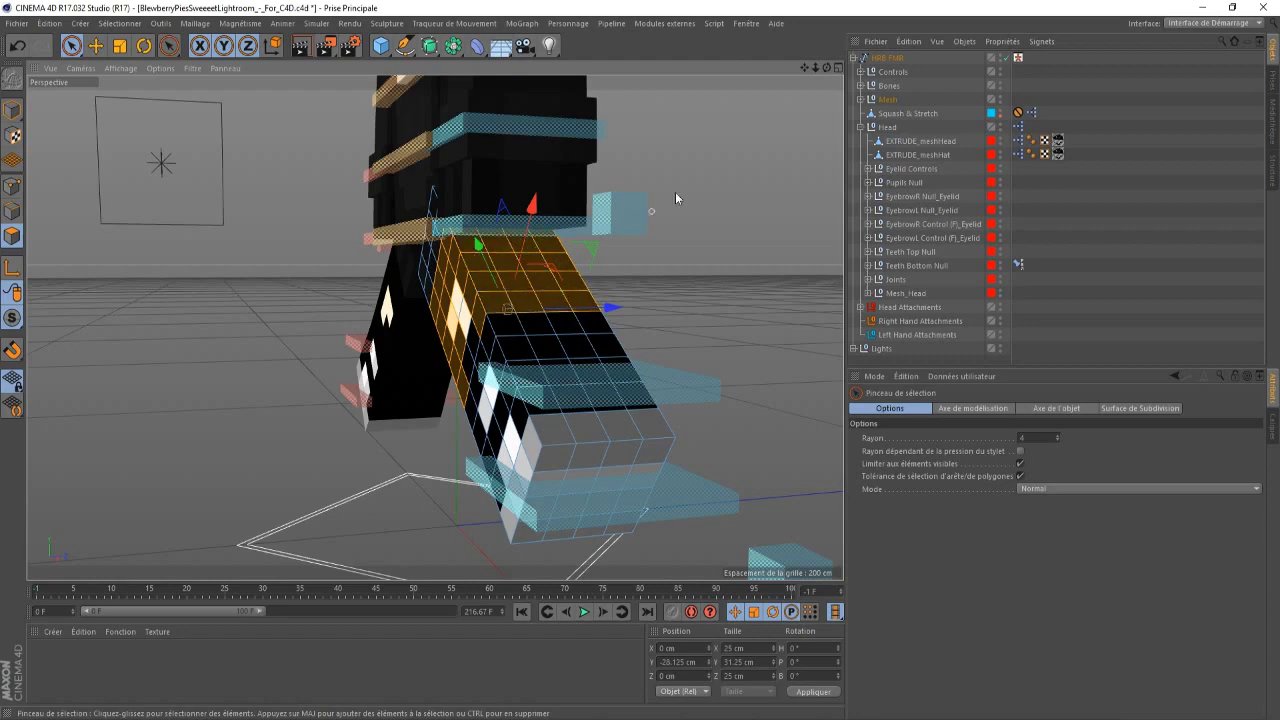
mouse_move(826, 68)
left_mouse_down()
mouse_move(880, 90)
mouse_move(825, 70)
left_mouse_up()
key("d")
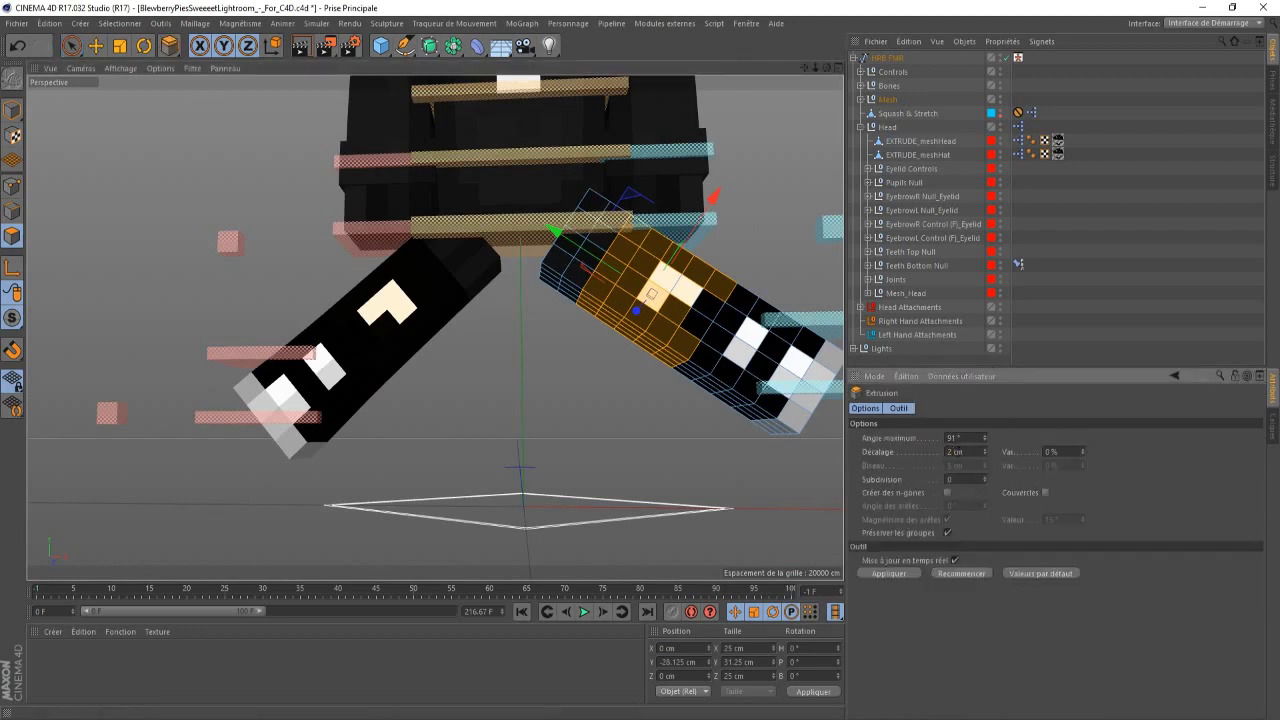
left_click(912, 575)
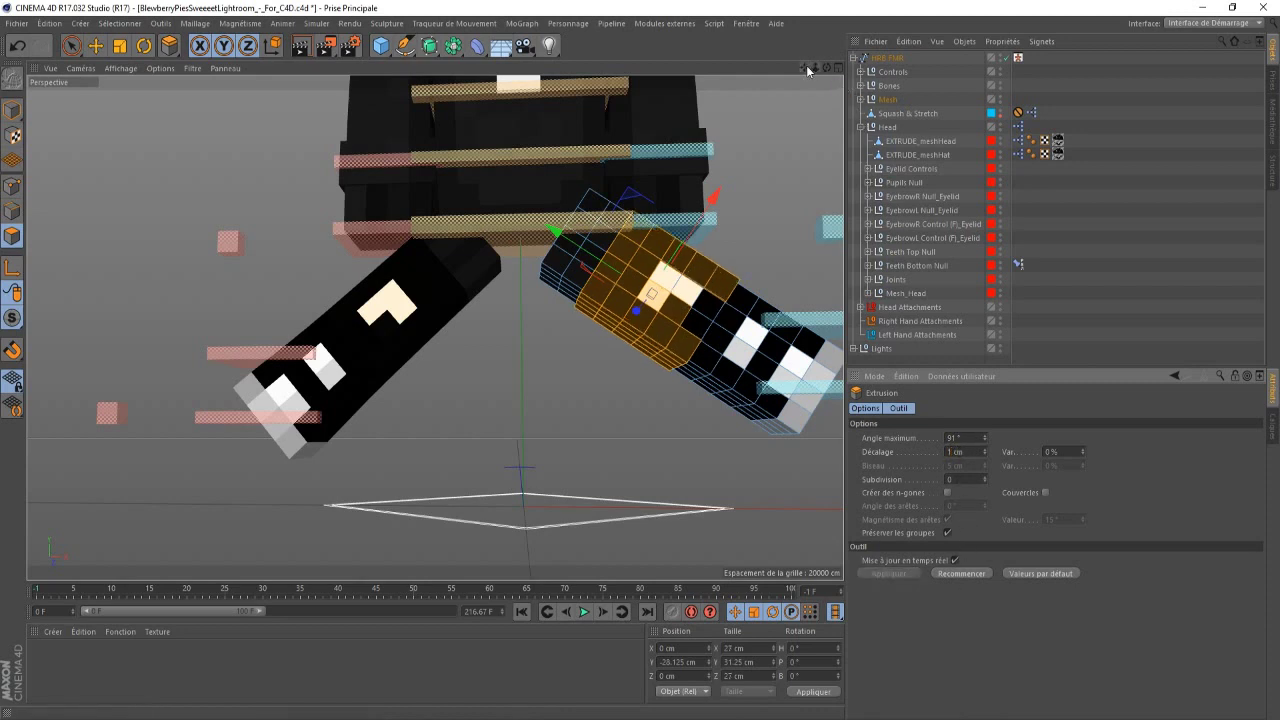
- Select the front and inner-side polygons of the left leg's lower band, between the upper band and the shoe tip
left_click_drag(807, 71, 768, 71)
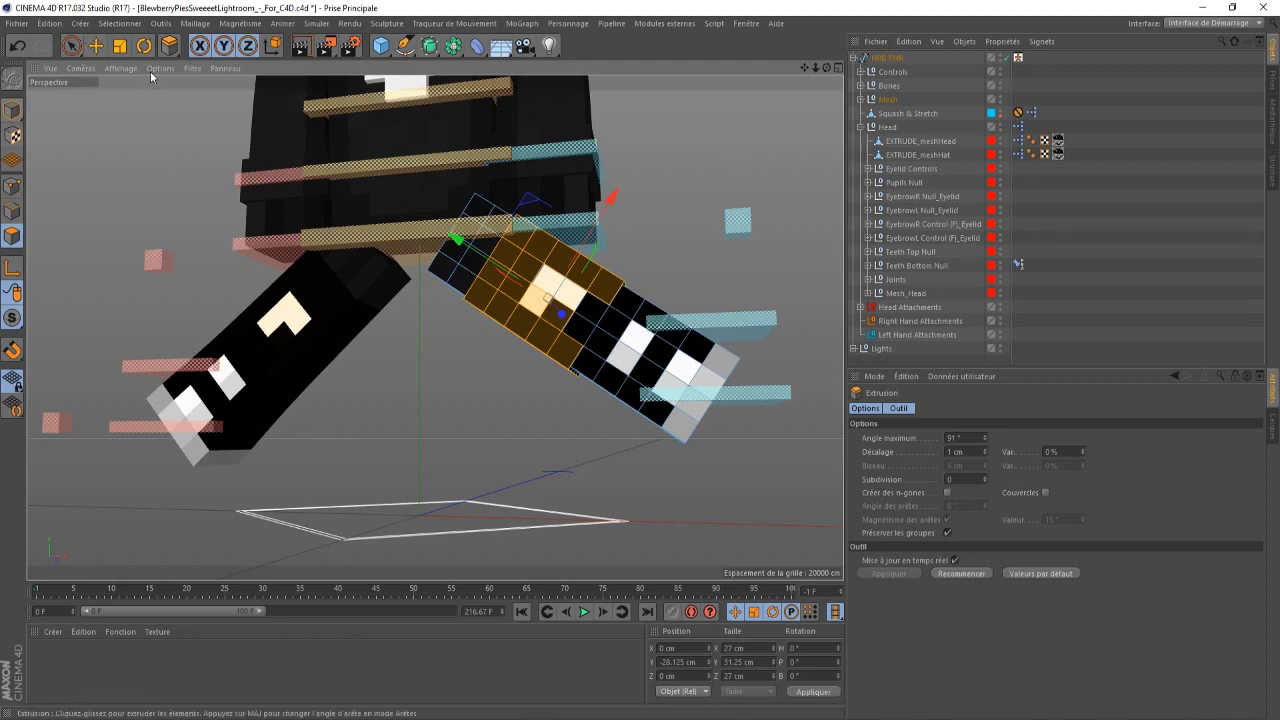
left_click(71, 45)
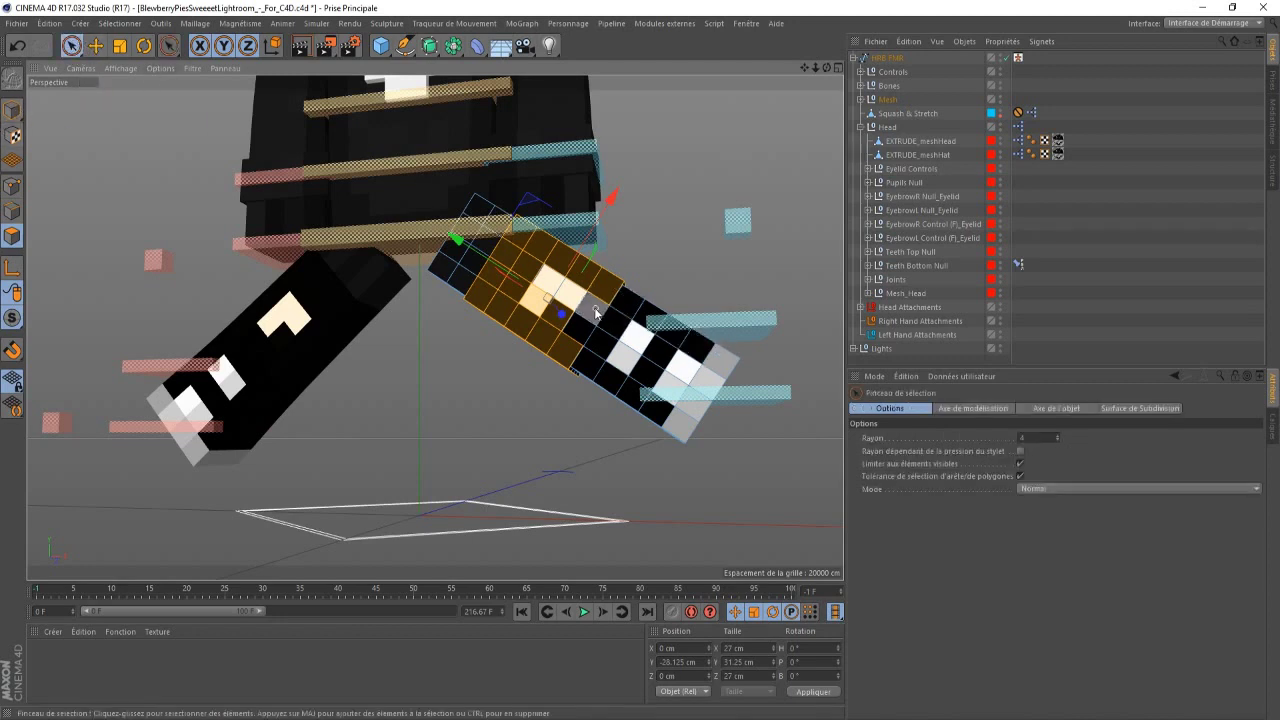
mouse_move(599, 313)
left_mouse_down()
mouse_move(603, 332)
mouse_move(645, 315)
mouse_move(685, 340)
mouse_move(660, 348)
mouse_move(632, 395)
mouse_move(583, 372)
left_mouse_up()
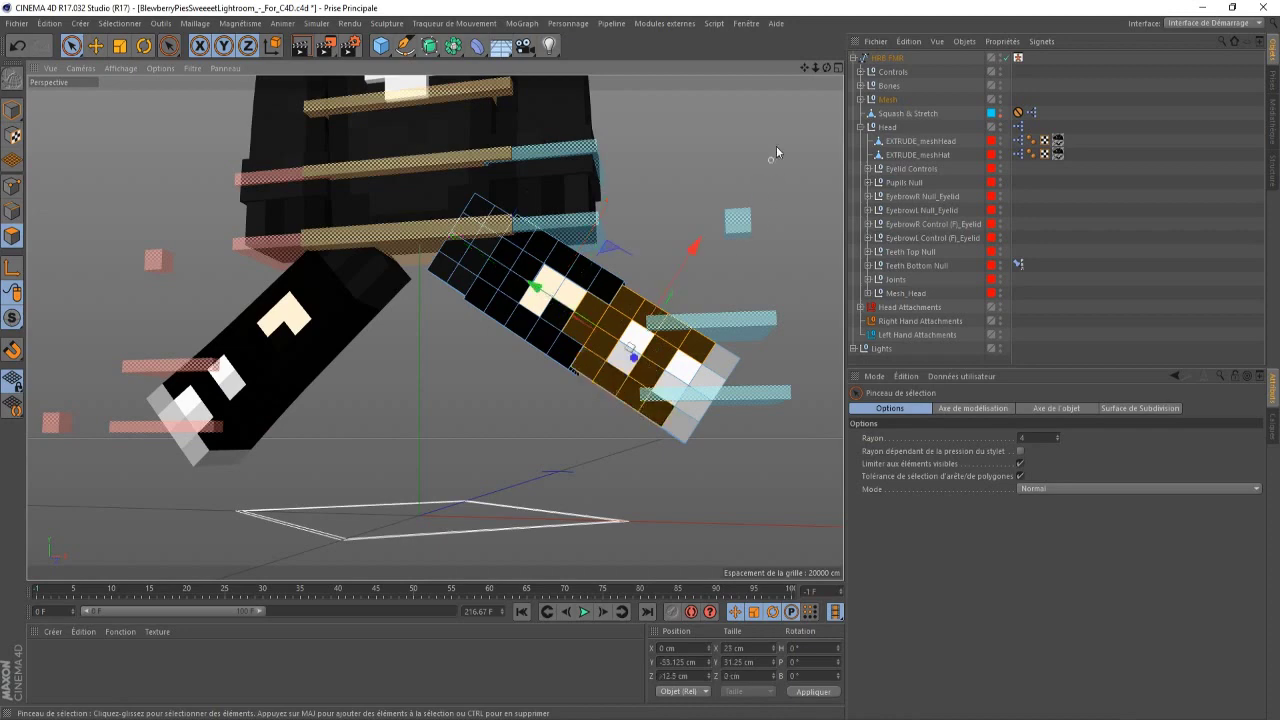
left_click_drag(827, 68, 865, 20)
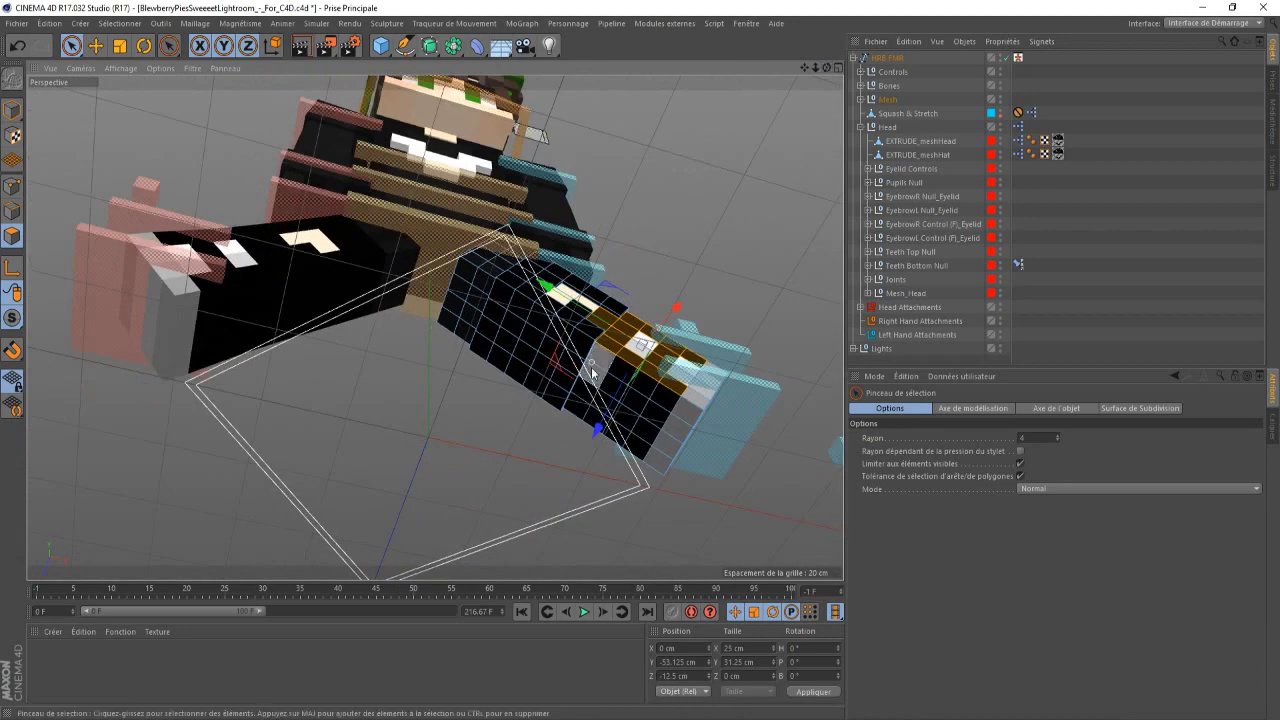
left_click_drag(592, 372, 581, 405)
mouse_move(629, 439)
left_mouse_down()
mouse_move(655, 398)
mouse_move(617, 405)
left_mouse_up()
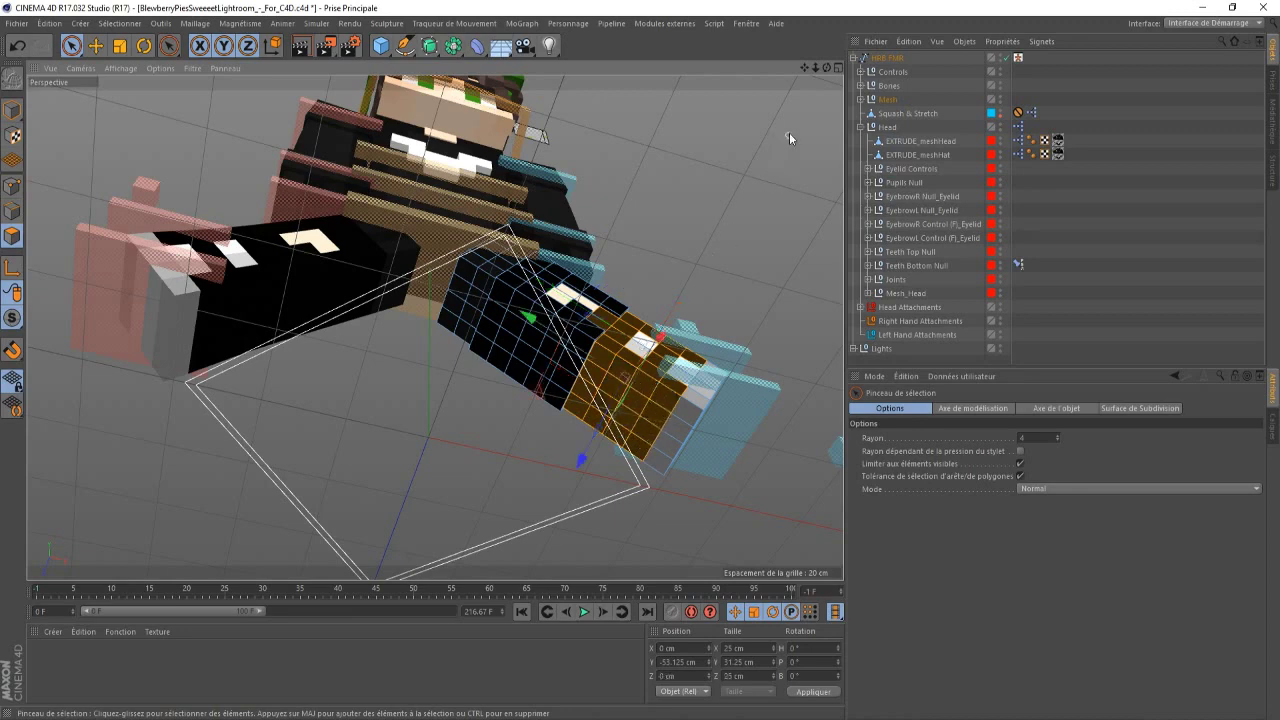
- Add the outer-side and back polygons of the left leg's lower band to the selection and extrude the band by 2 cm
left_click_drag(824, 65, 835, 40)
mouse_move(449, 453)
left_mouse_down()
mouse_move(425, 438)
mouse_move(500, 434)
left_mouse_up()
mouse_move(503, 490)
left_mouse_down()
mouse_move(440, 502)
mouse_move(497, 478)
left_mouse_up()
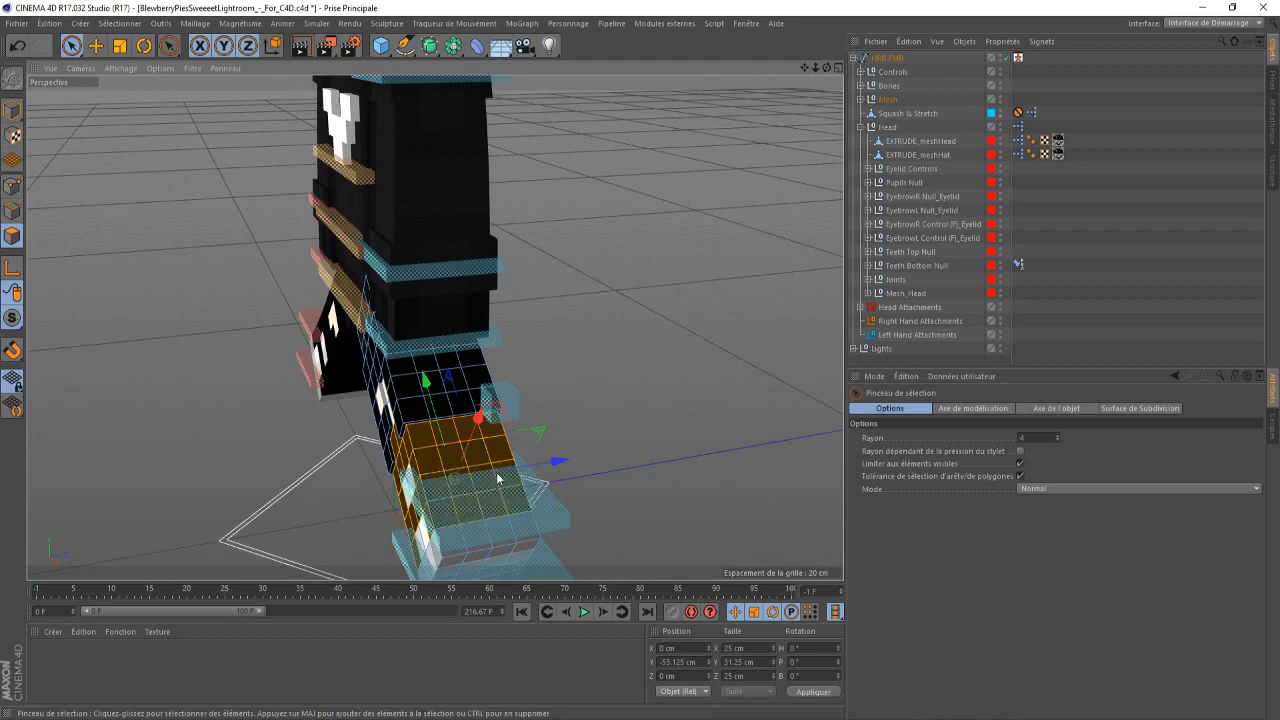
left_click_drag(825, 69, 820, 48)
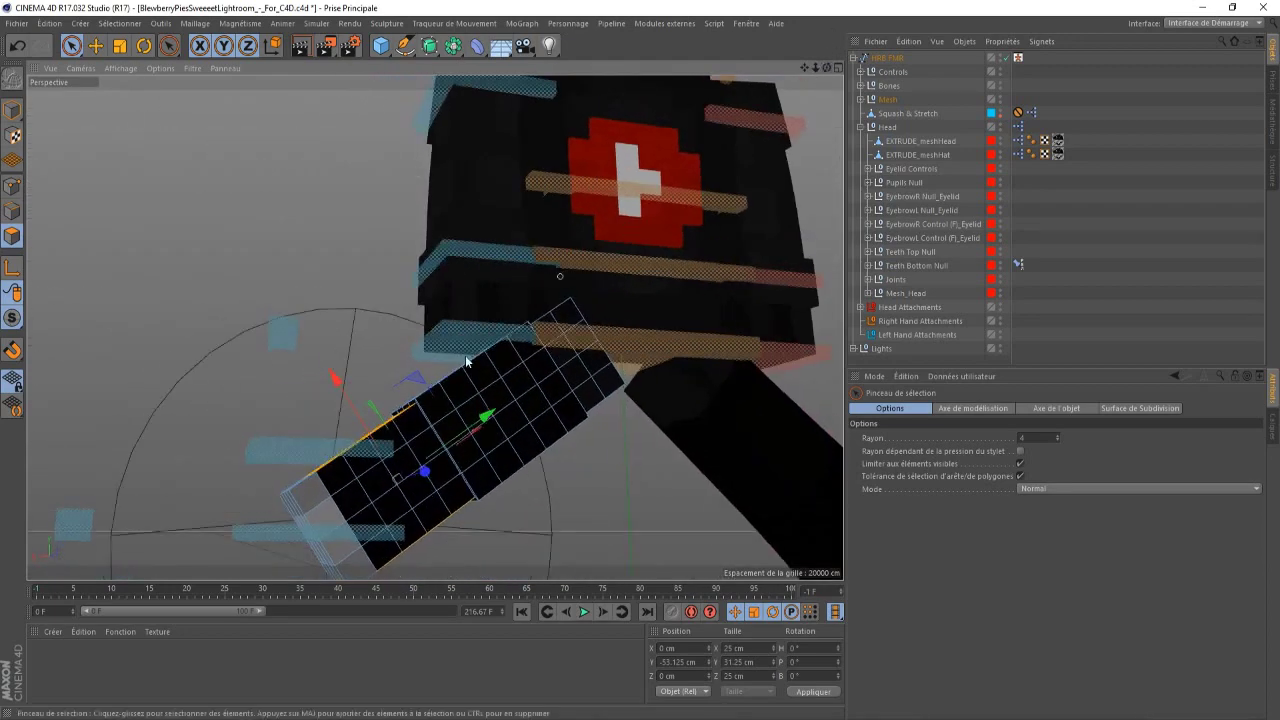
mouse_move(426, 479)
left_mouse_down()
mouse_move(384, 545)
mouse_move(352, 474)
mouse_move(381, 469)
left_mouse_up()
key("d")
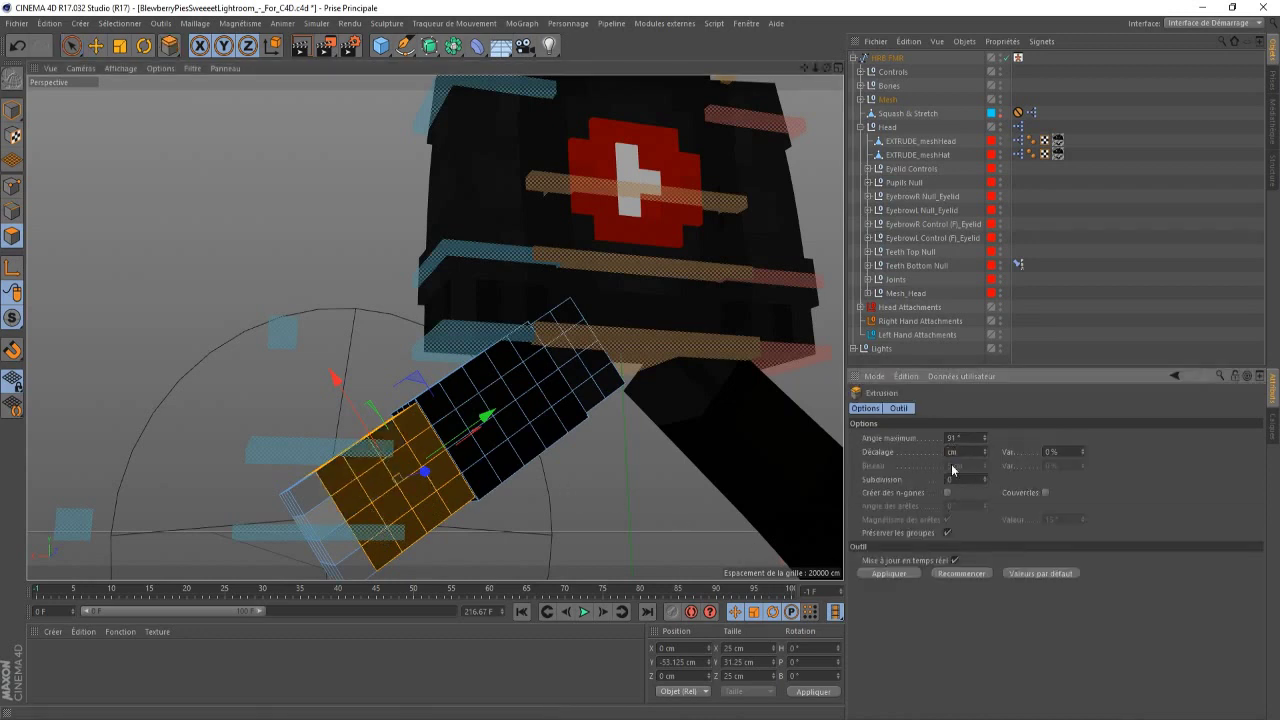
type("2")
key("Return")
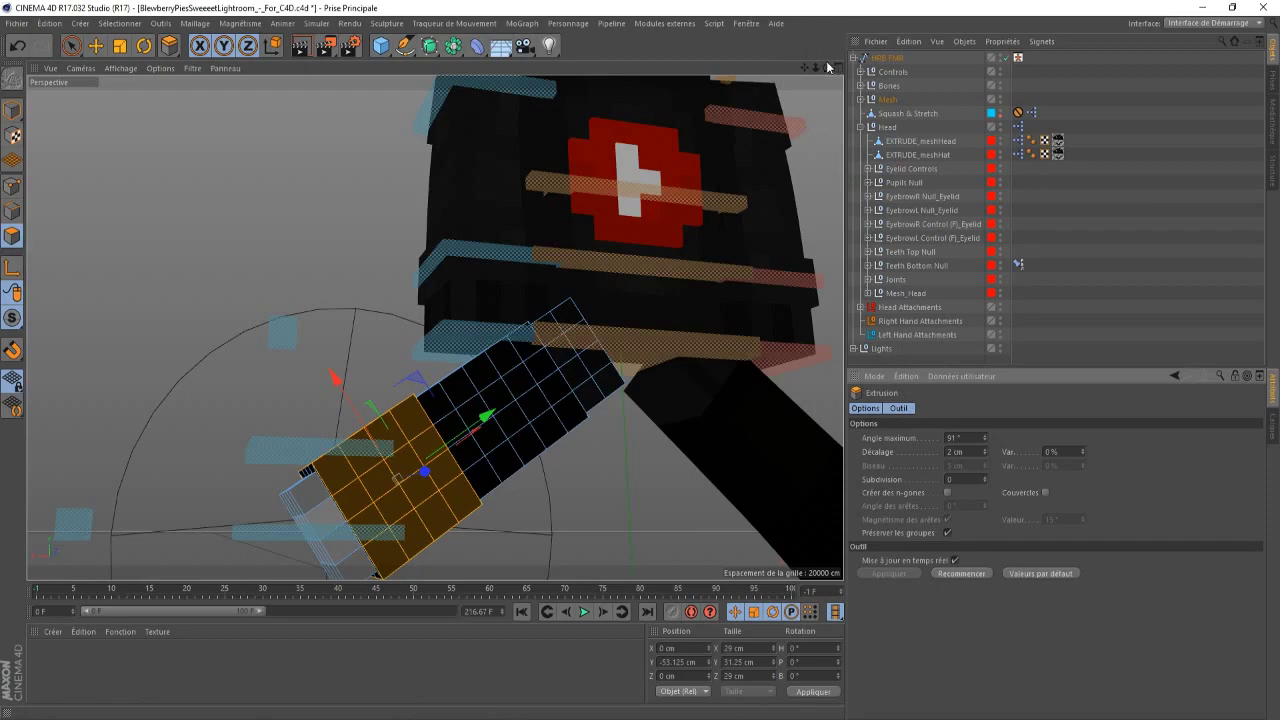
- Select the light patches on the front of the left leg's upper and lower bands and extrude them by 3 cm
left_click_drag(828, 67, 296, 458)
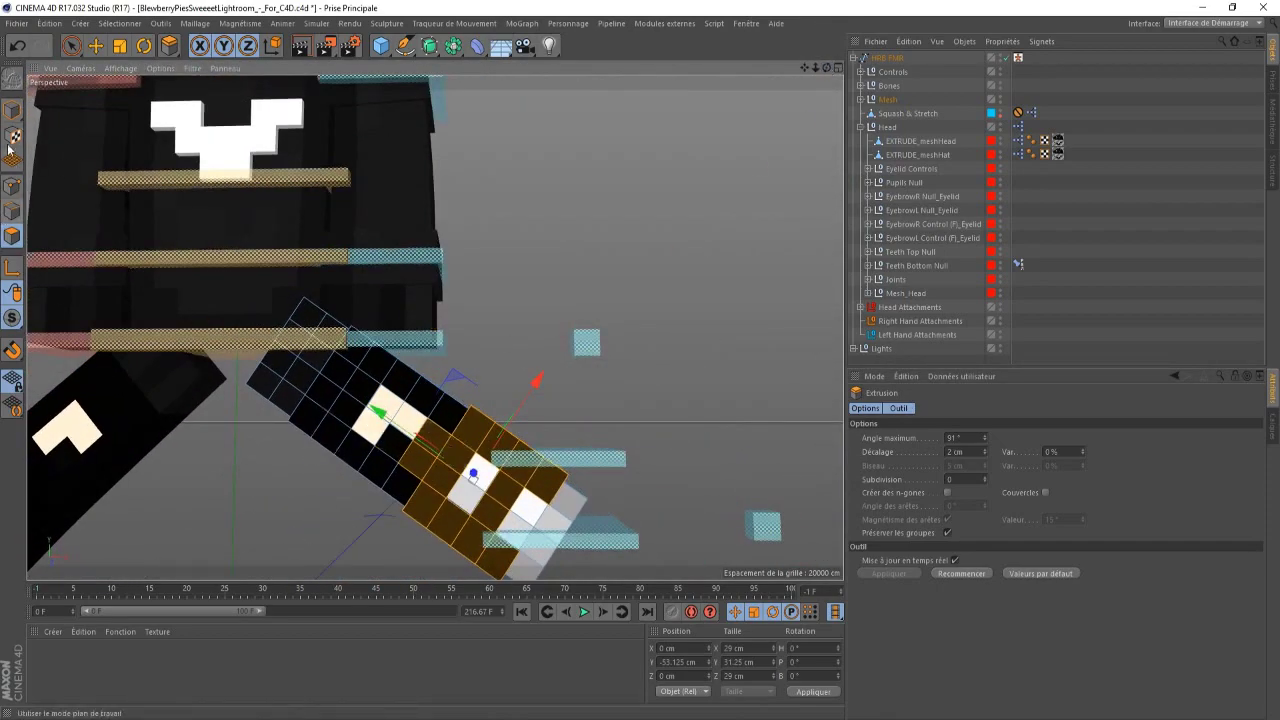
left_click(72, 45)
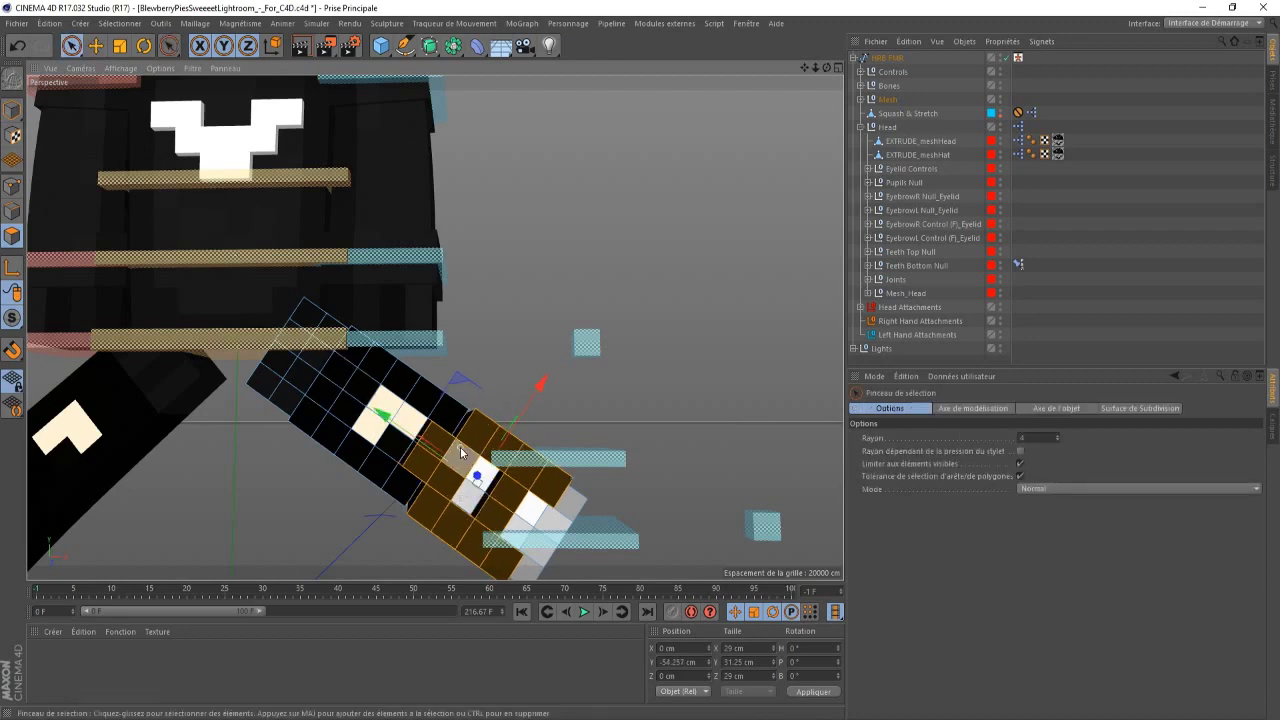
key("ctrl+z")
left_click_drag(827, 67, 827, 115)
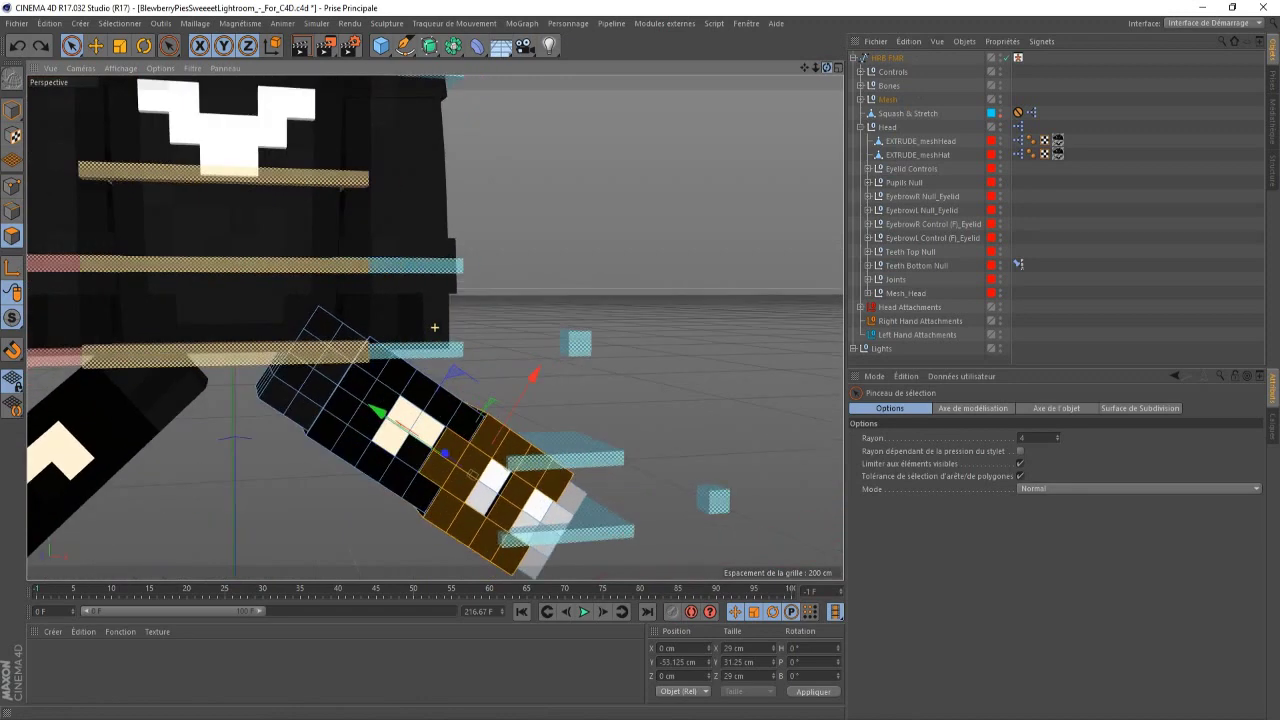
left_click(406, 416)
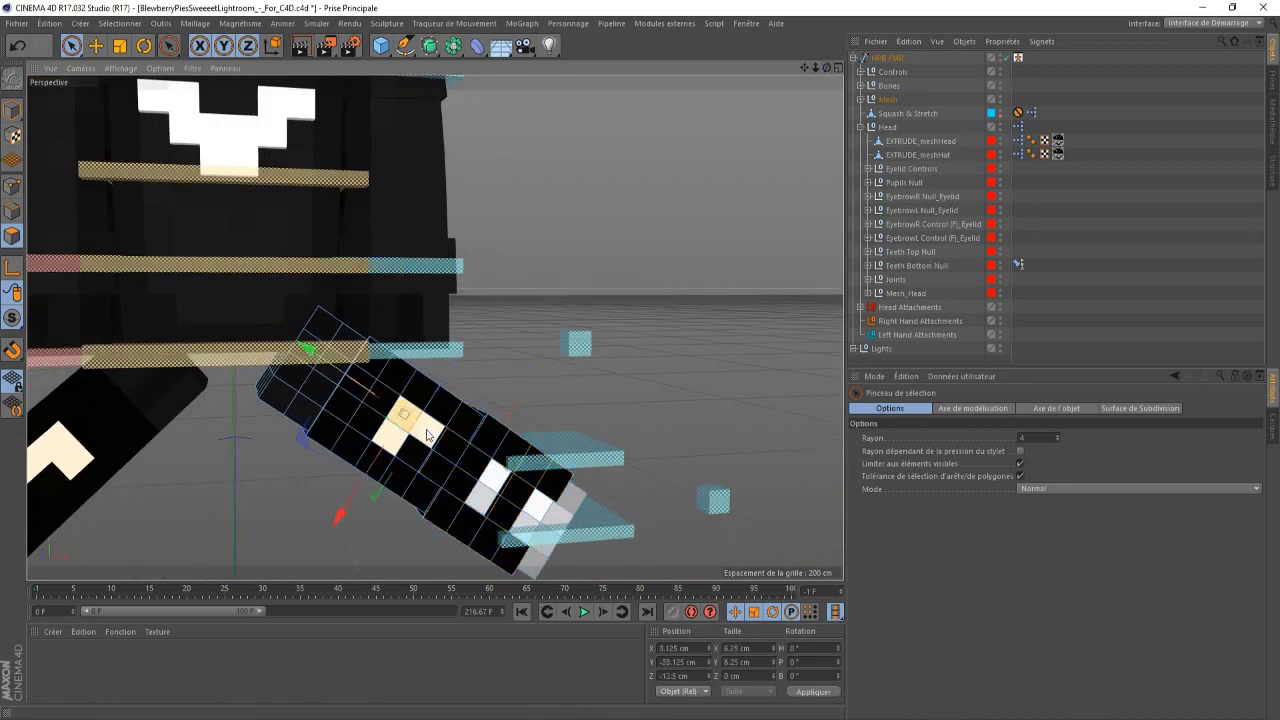
left_click(391, 435)
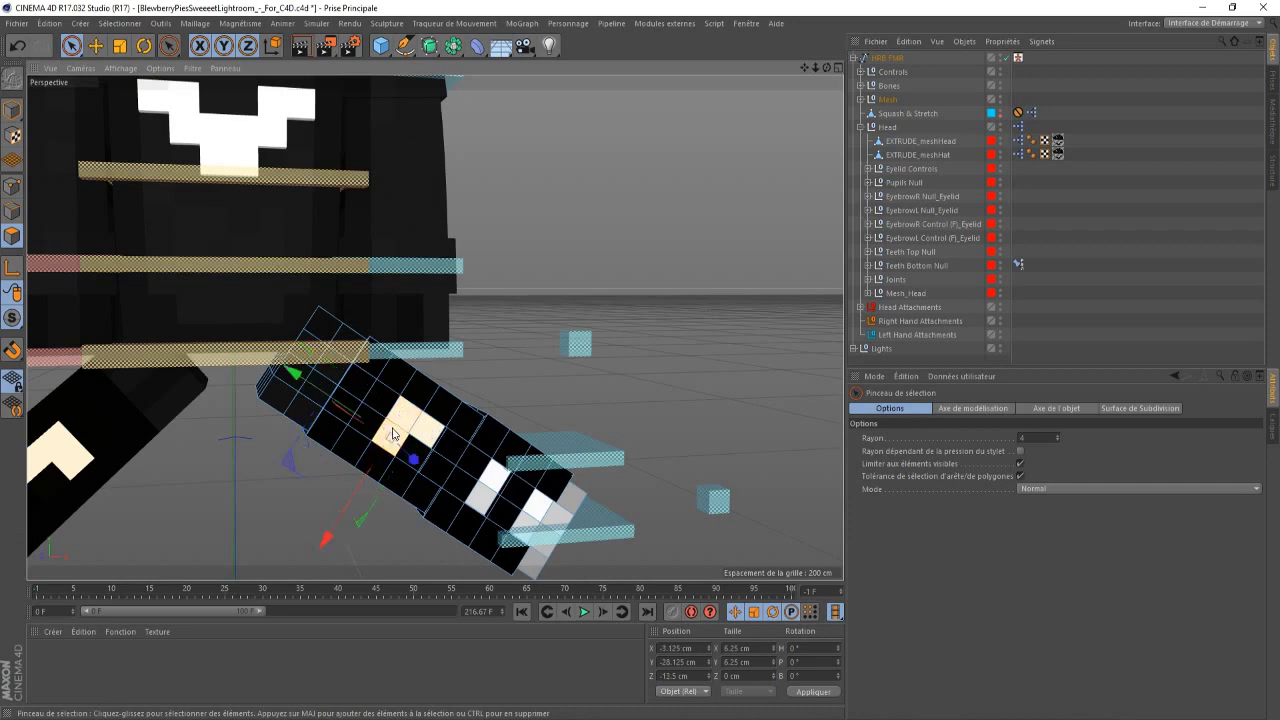
left_click_drag(399, 424, 418, 431)
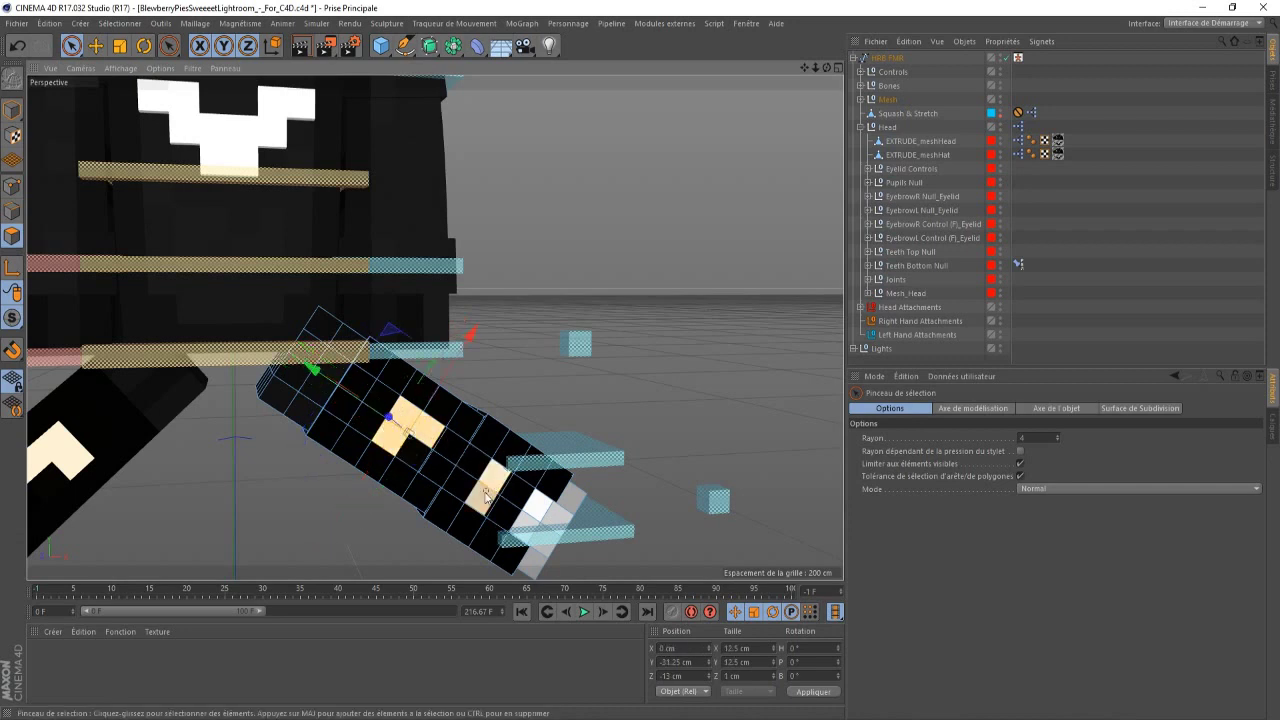
key("d")
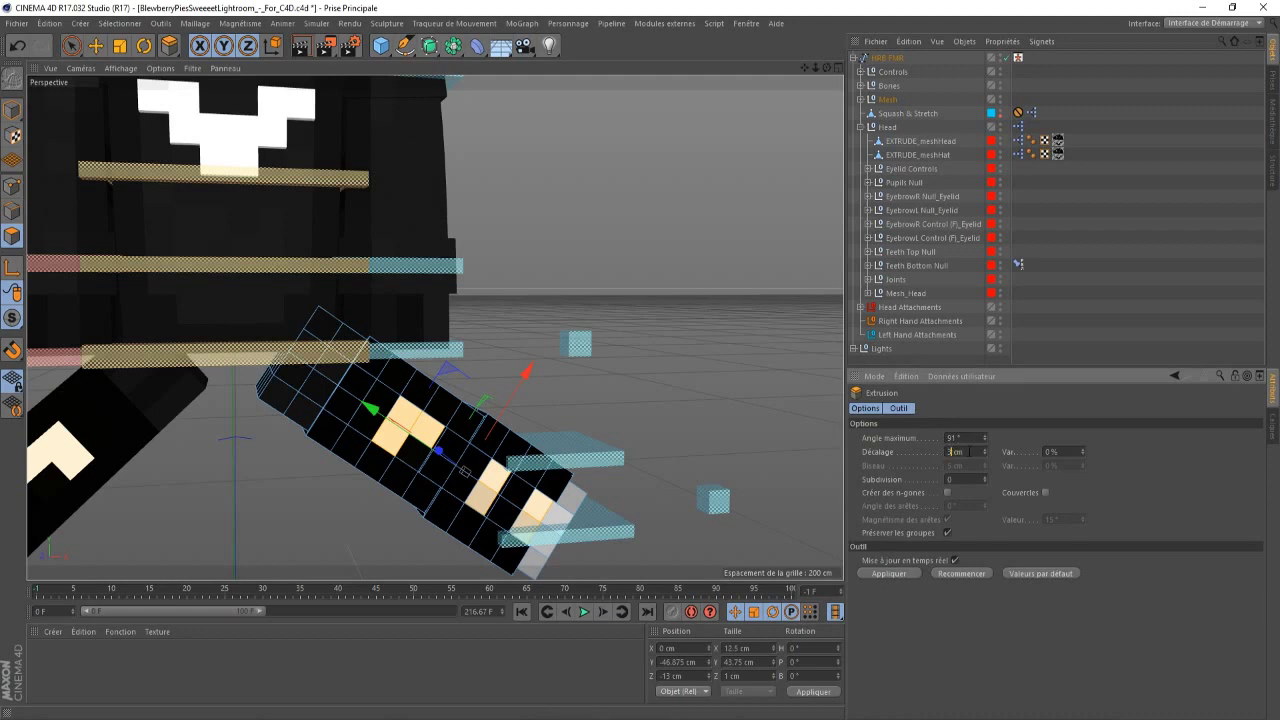
key("Return")
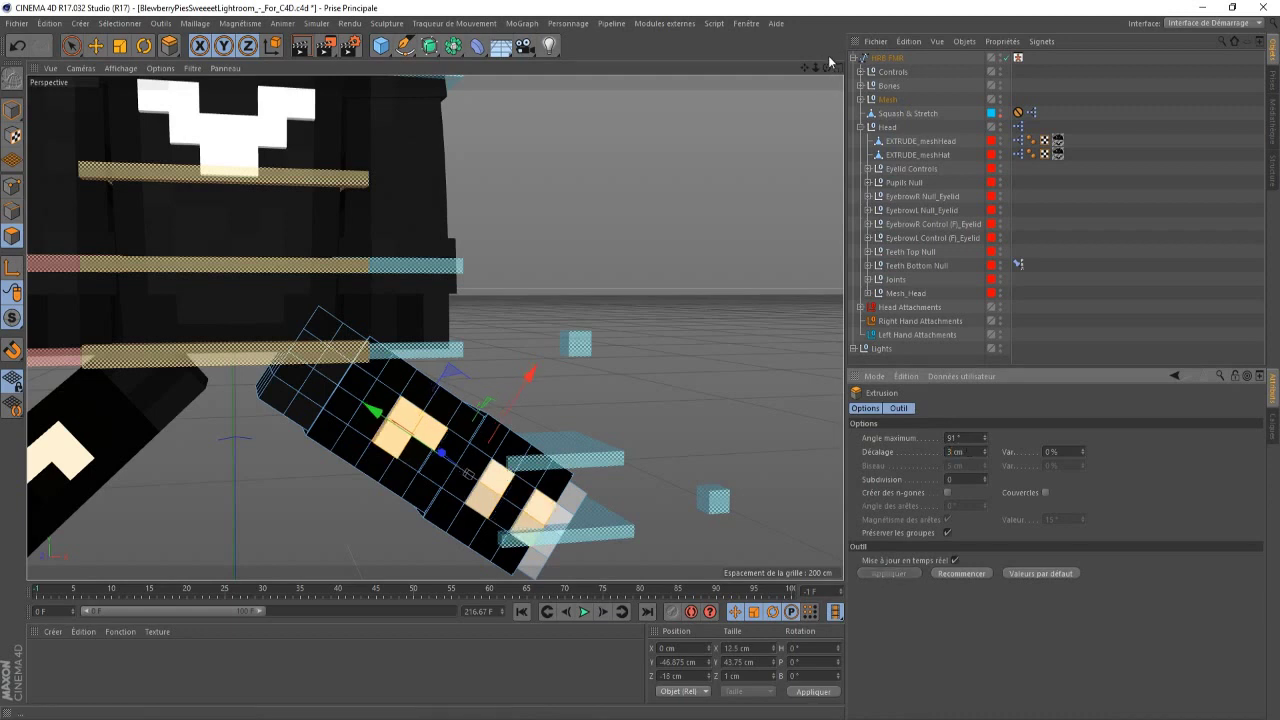
- Loop-select the white sole row at the end of the left leg and extrude it by 2.5 cm
left_click_drag(829, 67, 755, 20)
key("u")
key("l")
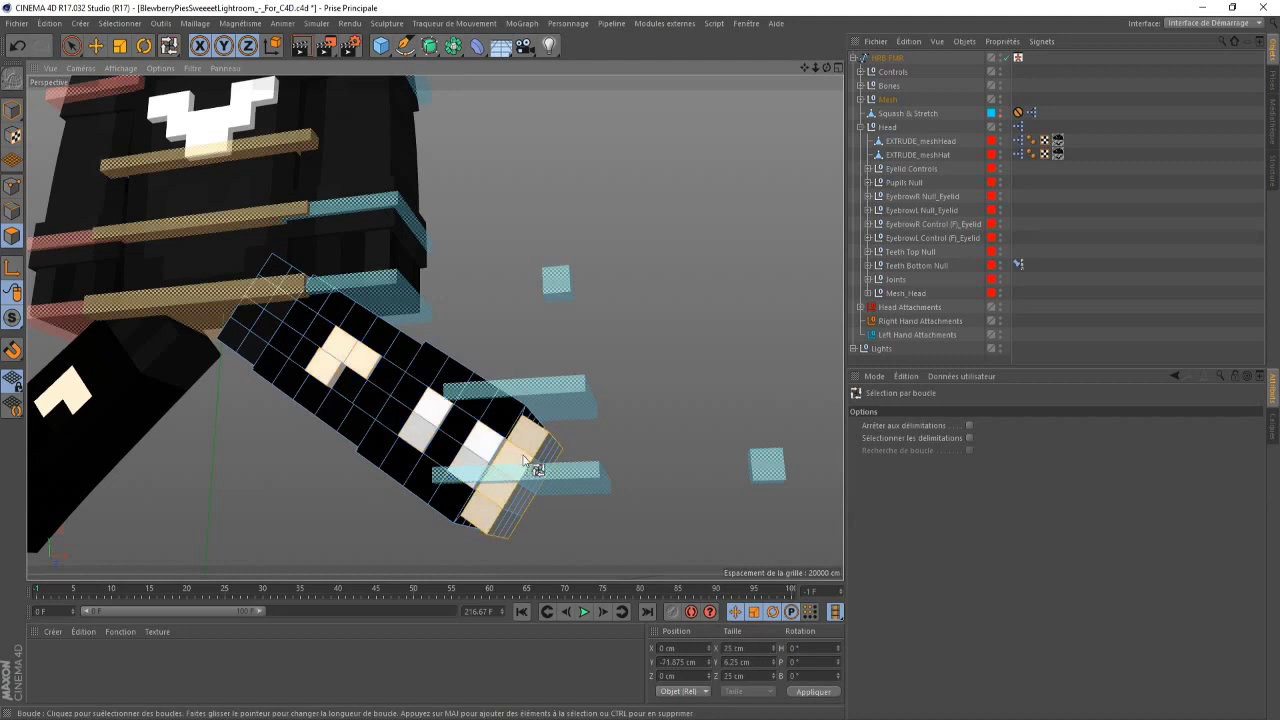
left_click(508, 471)
key("d")
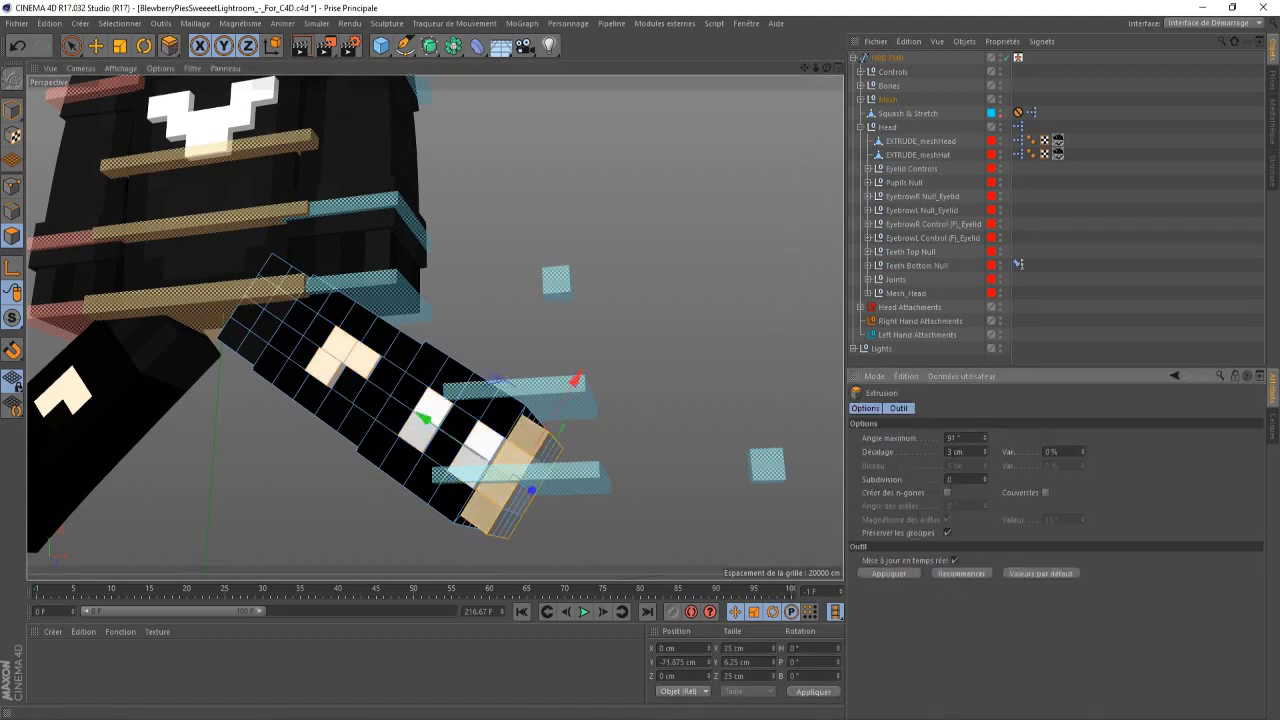
key("Return")
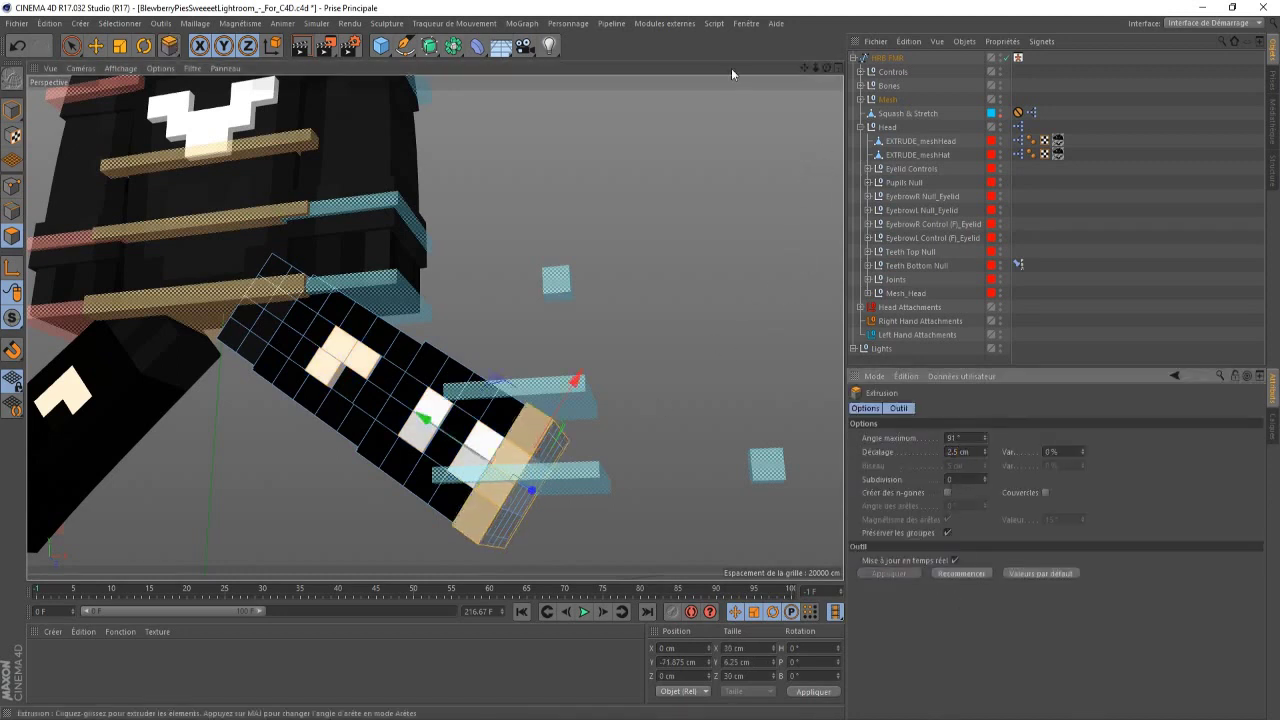
- Undo the left sole row's last extrusion and extrude the row by 2.8 cm instead
left_click_drag(827, 68, 895, 62)
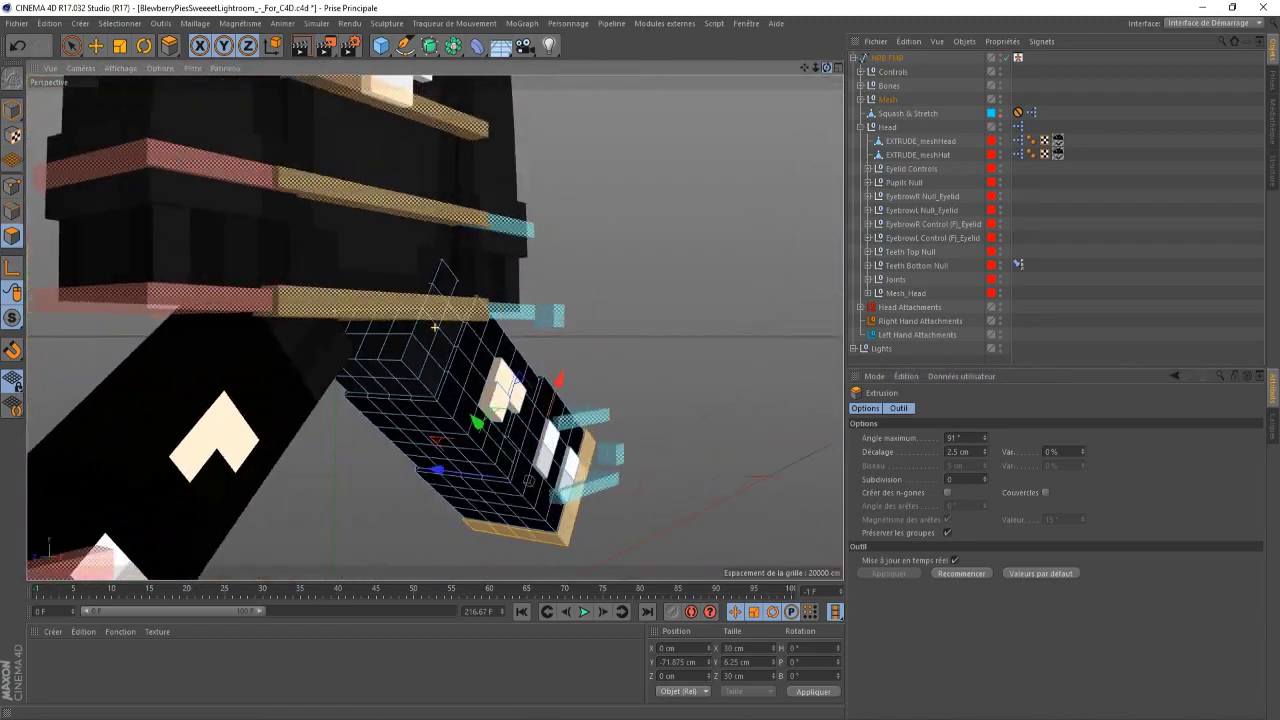
left_click(957, 452)
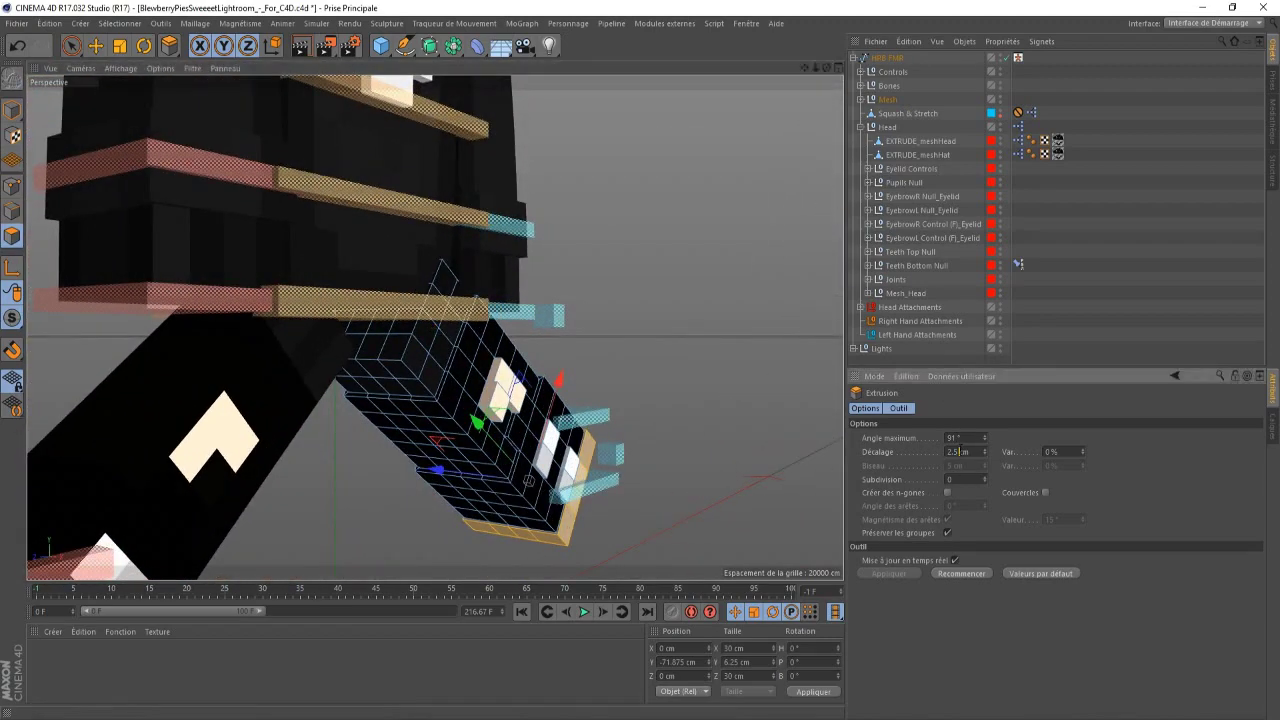
key("ctrl+z")
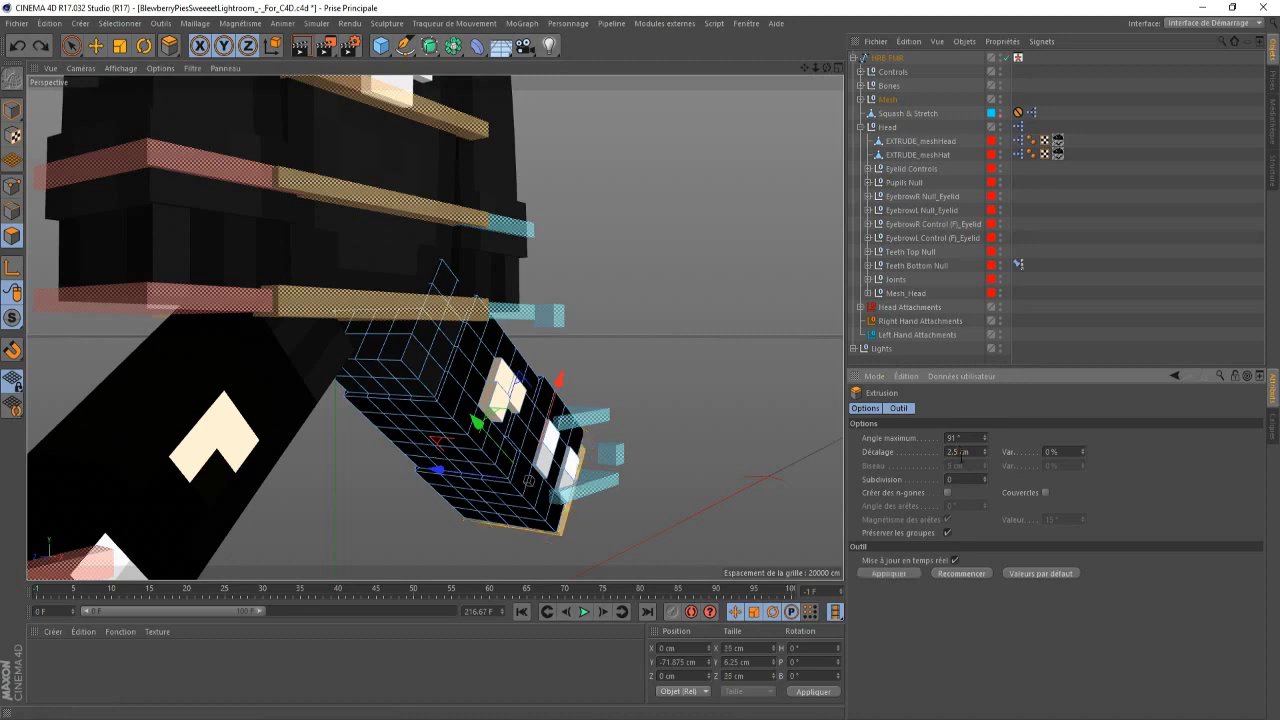
key("Return")
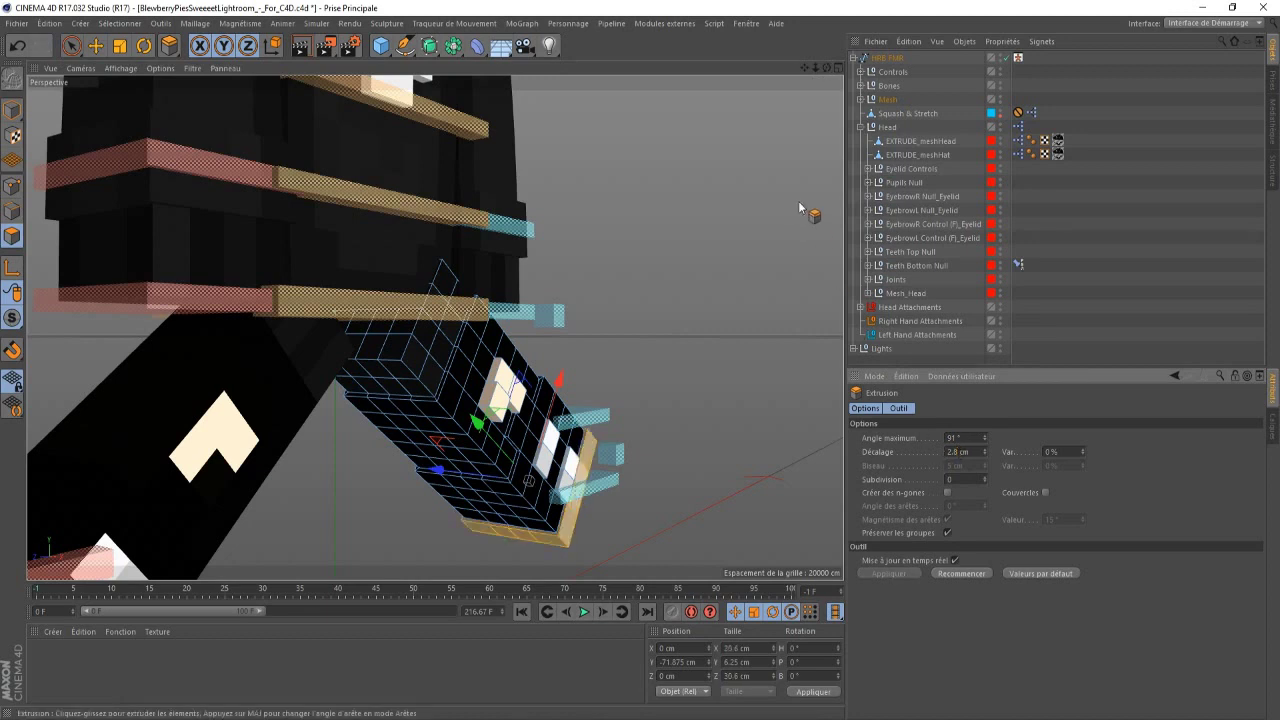
- Return to model mode, select the left foot's goalLegL controller and set its X position to 0 cm
left_click_drag(826, 67, 780, 110)
left_click_drag(816, 67, 650, 78)
left_click(12, 110)
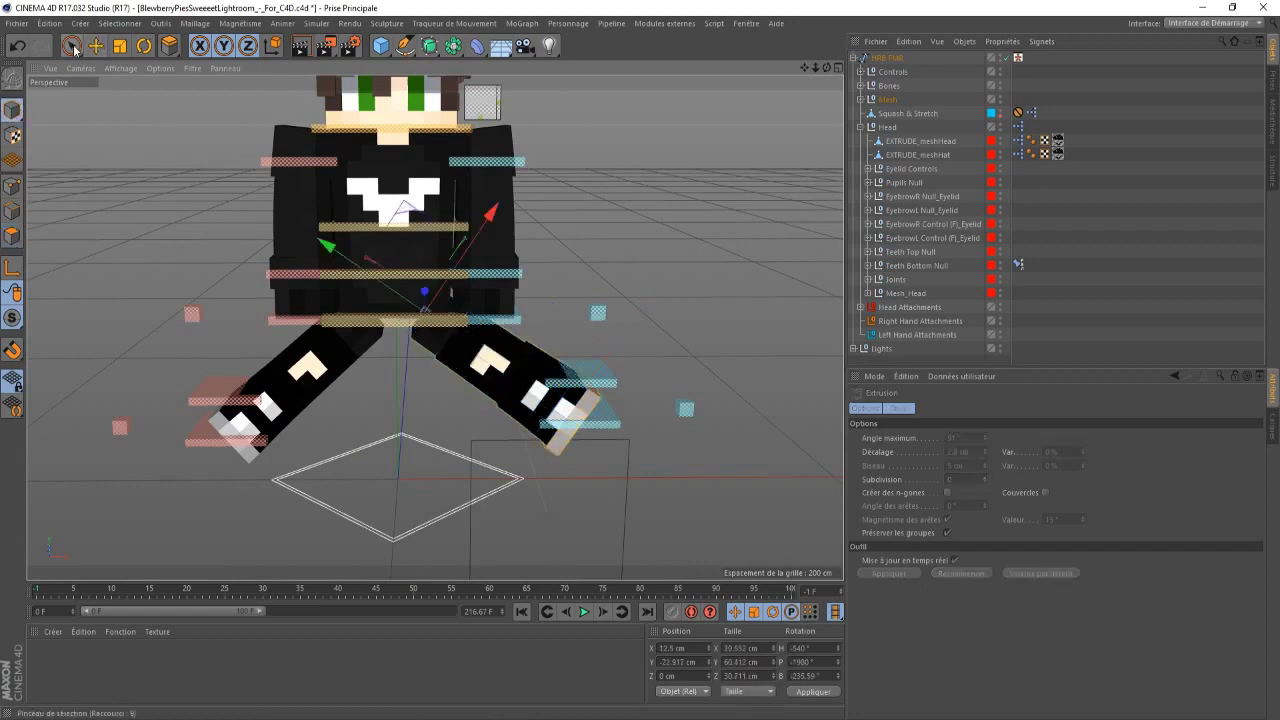
left_click(92, 46)
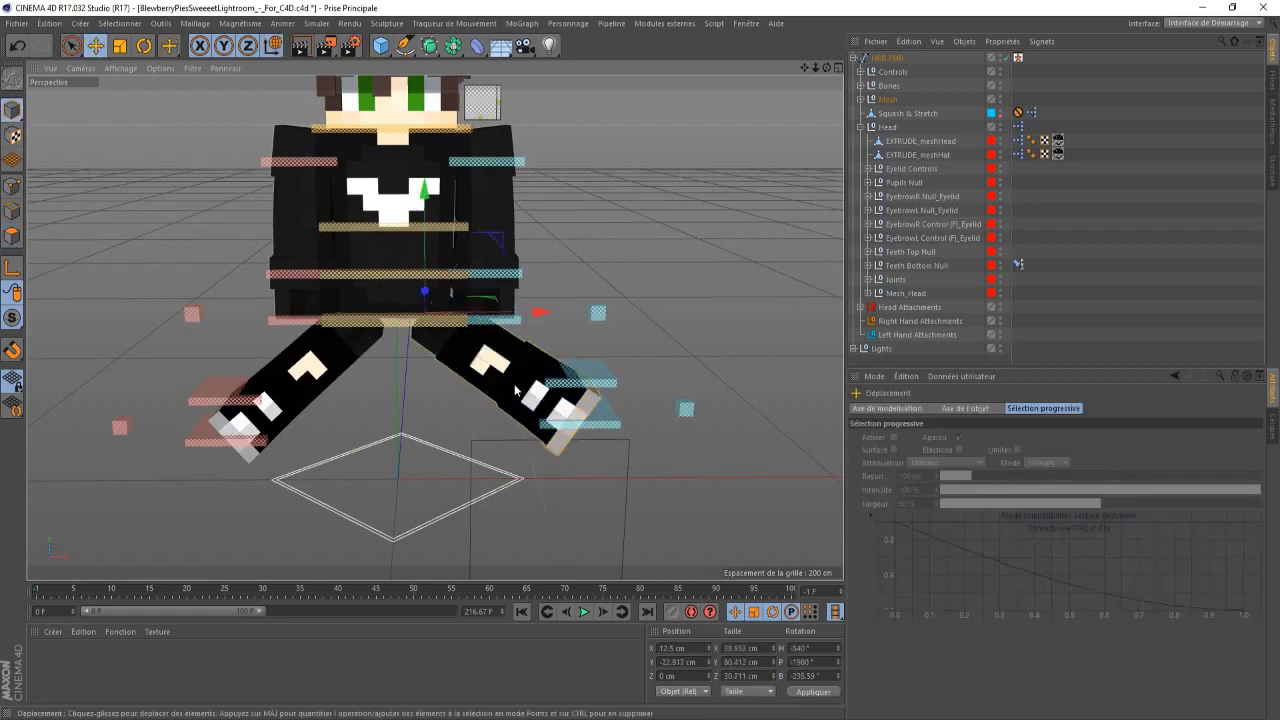
left_click(516, 390)
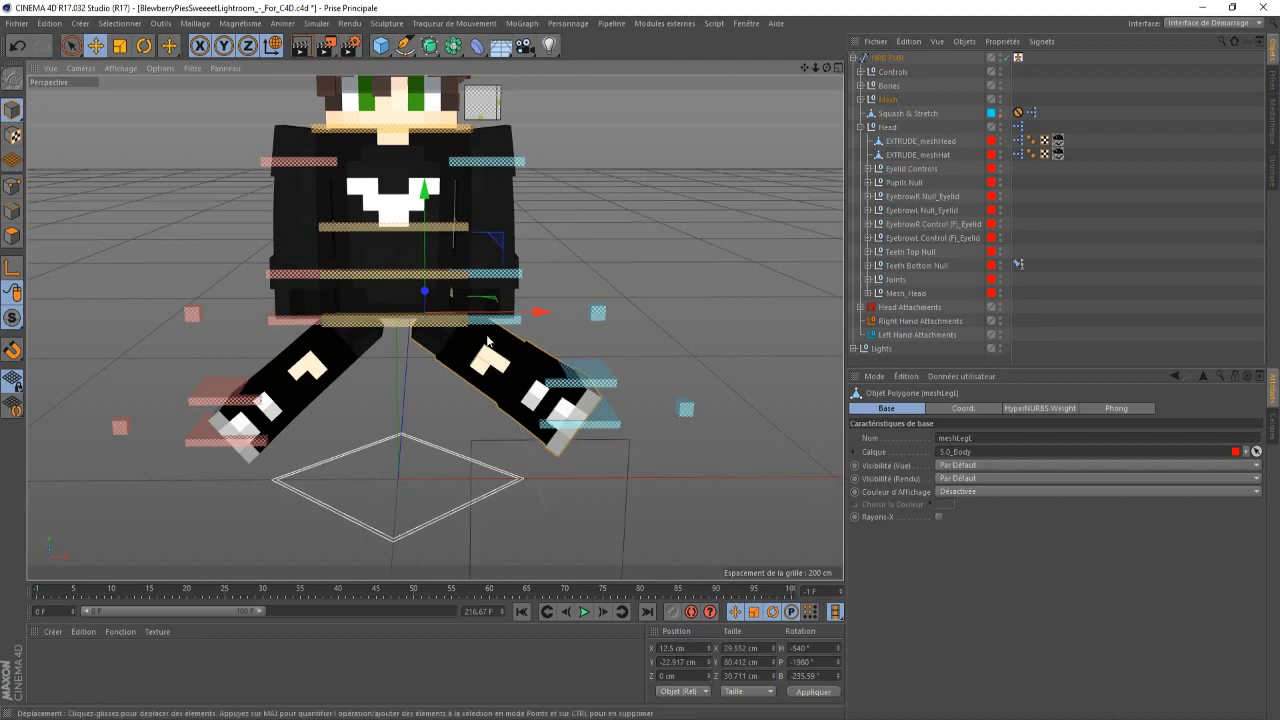
left_click(580, 420)
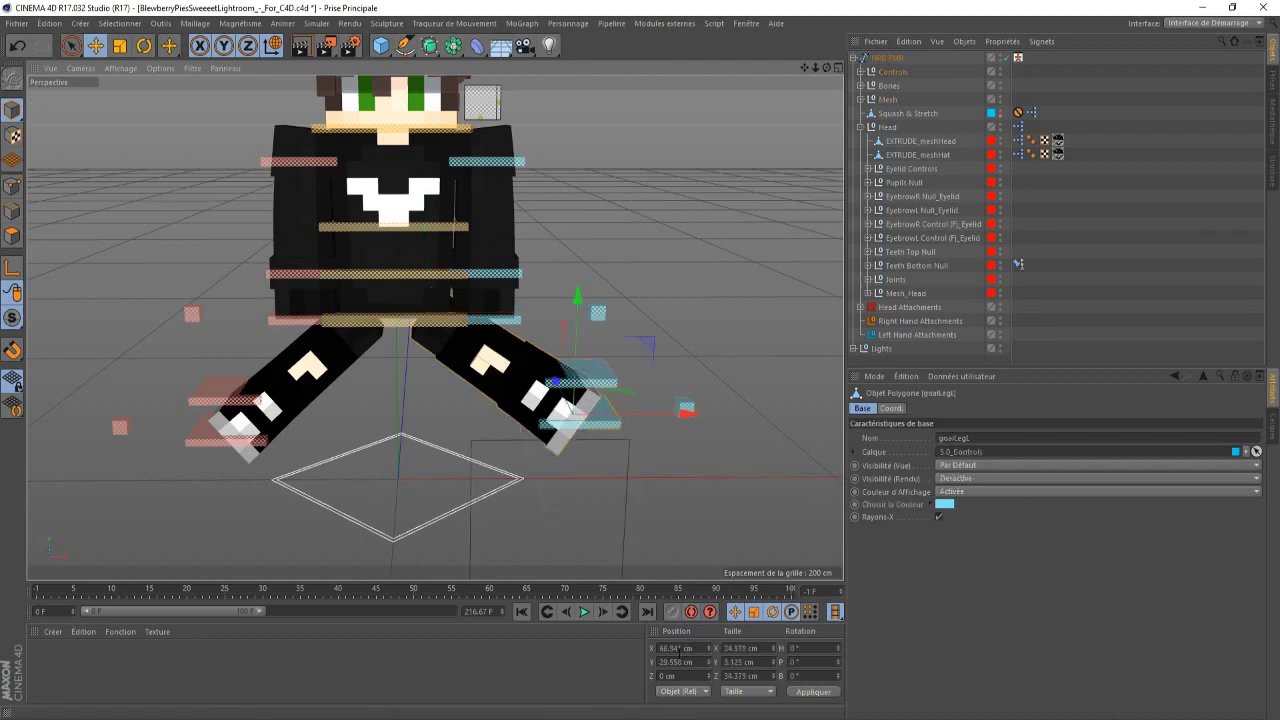
left_click(681, 648)
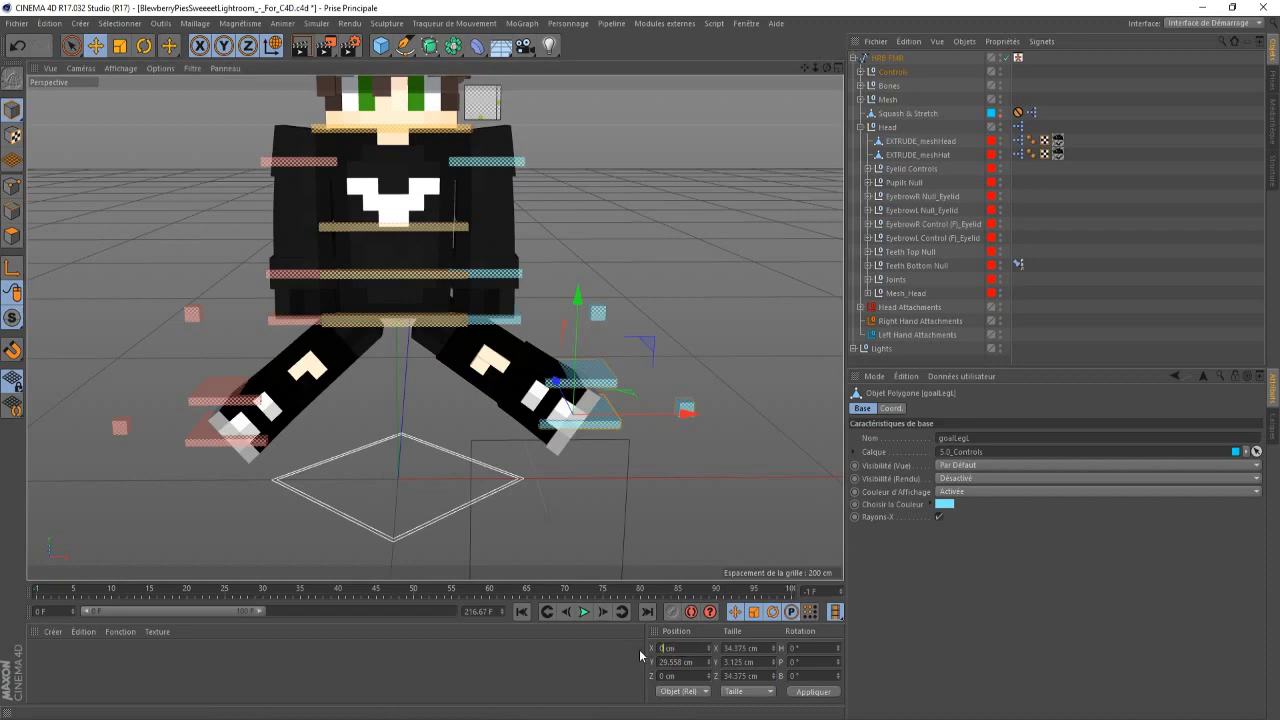
type("0")
key("Return")
- Set the goalLegL controller's Y position to 0 cm to straighten the left leg
left_click_drag(826, 68, 746, 76)
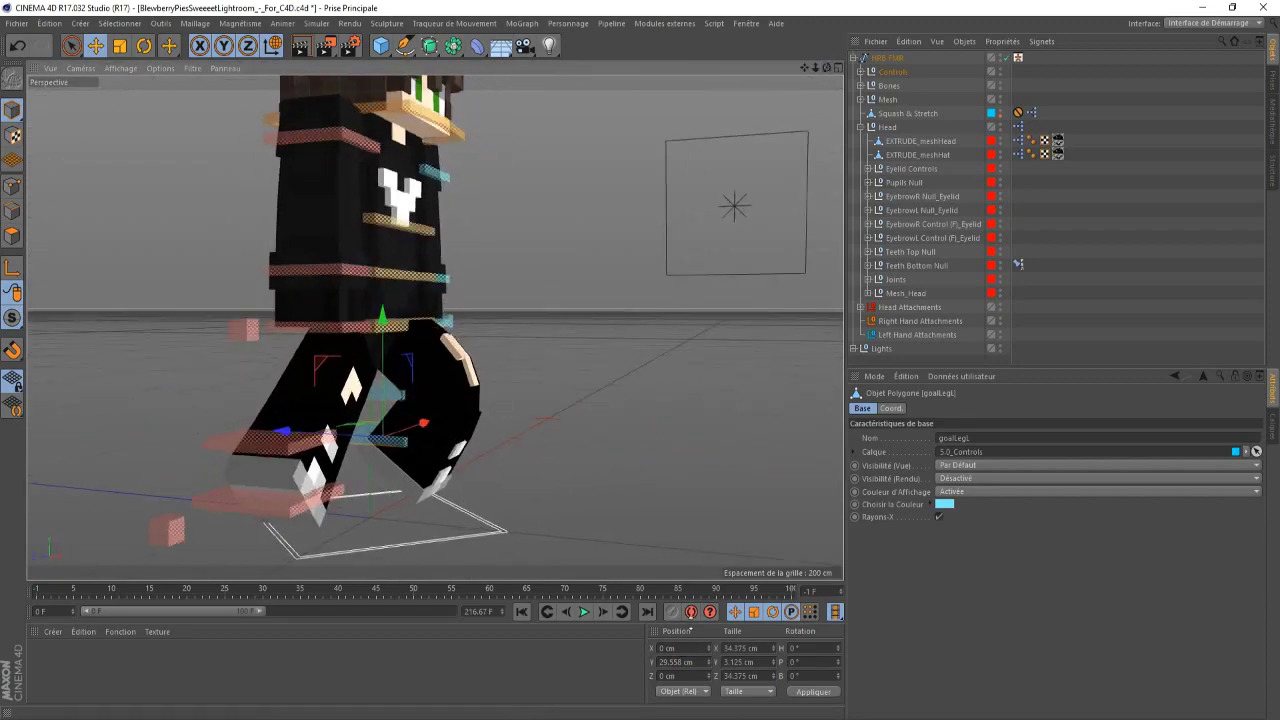
left_click(668, 662)
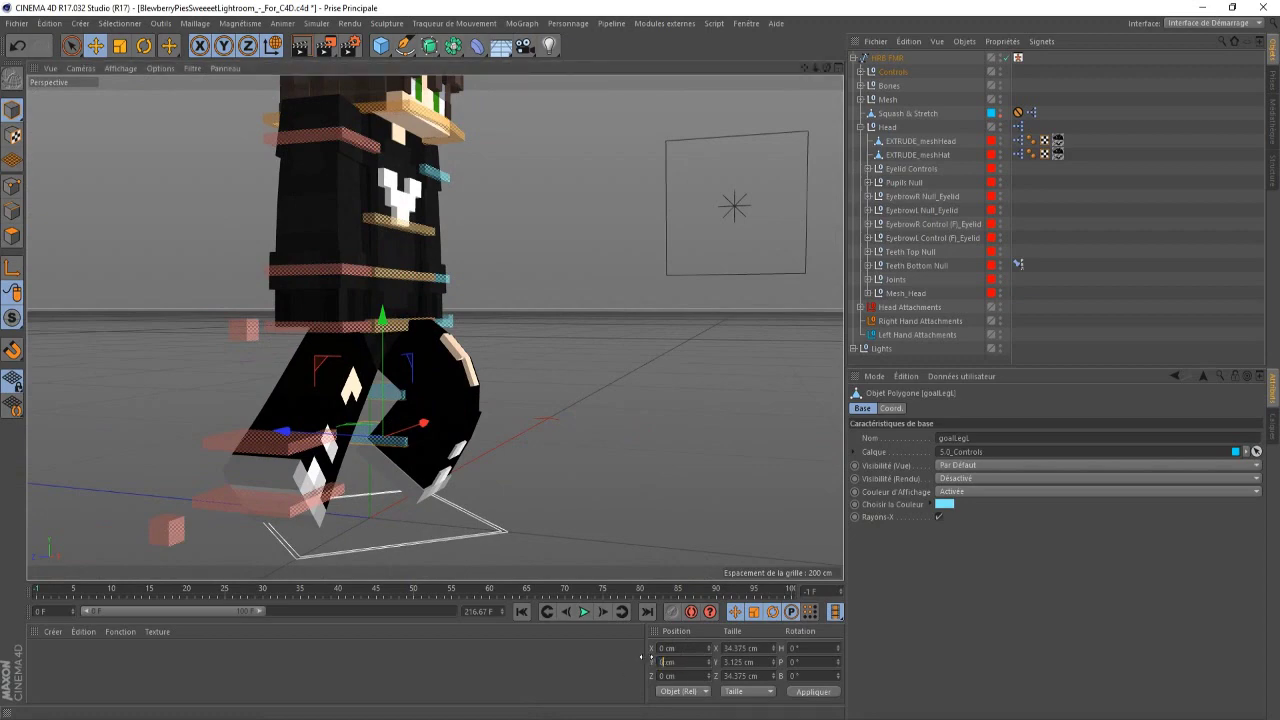
type("0")
key("Return")
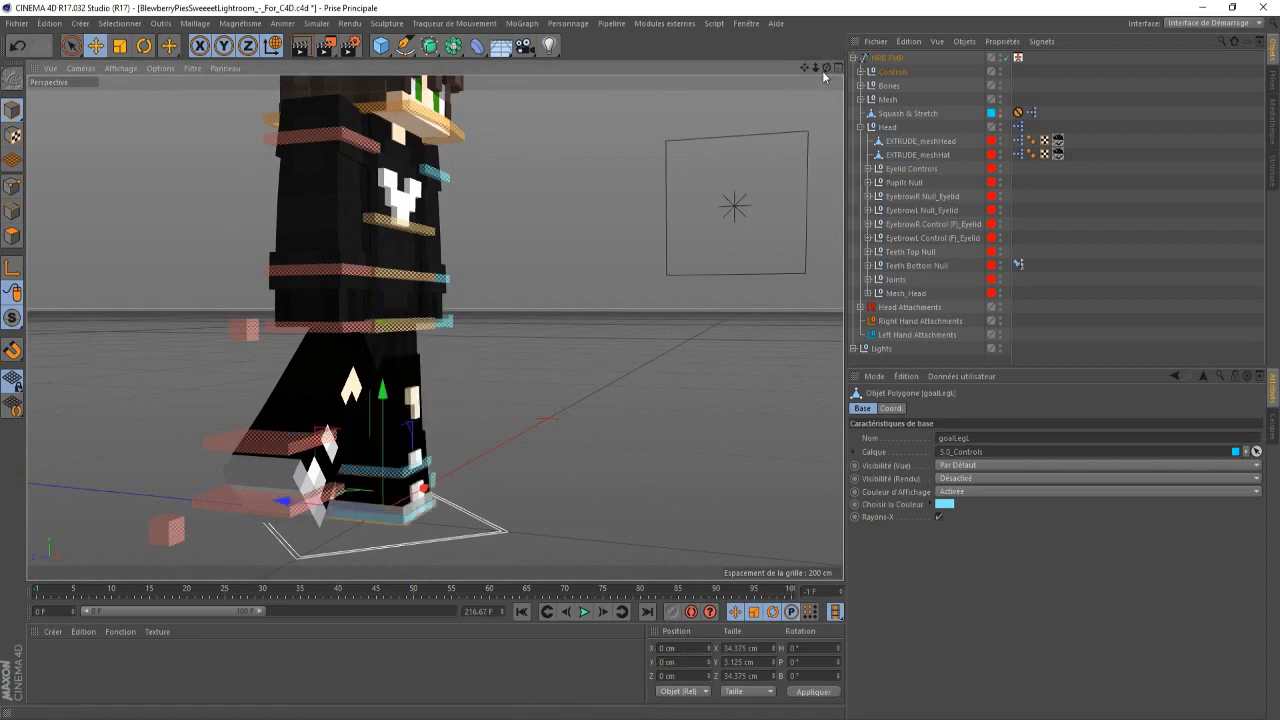
- Select the five-row band on the upper part of the right leg mesh, all around, and extrude it by 1 cm
mouse_move(825, 75)
left_mouse_down()
mouse_move(745, 79)
mouse_move(893, 60)
mouse_move(804, 72)
left_mouse_up()
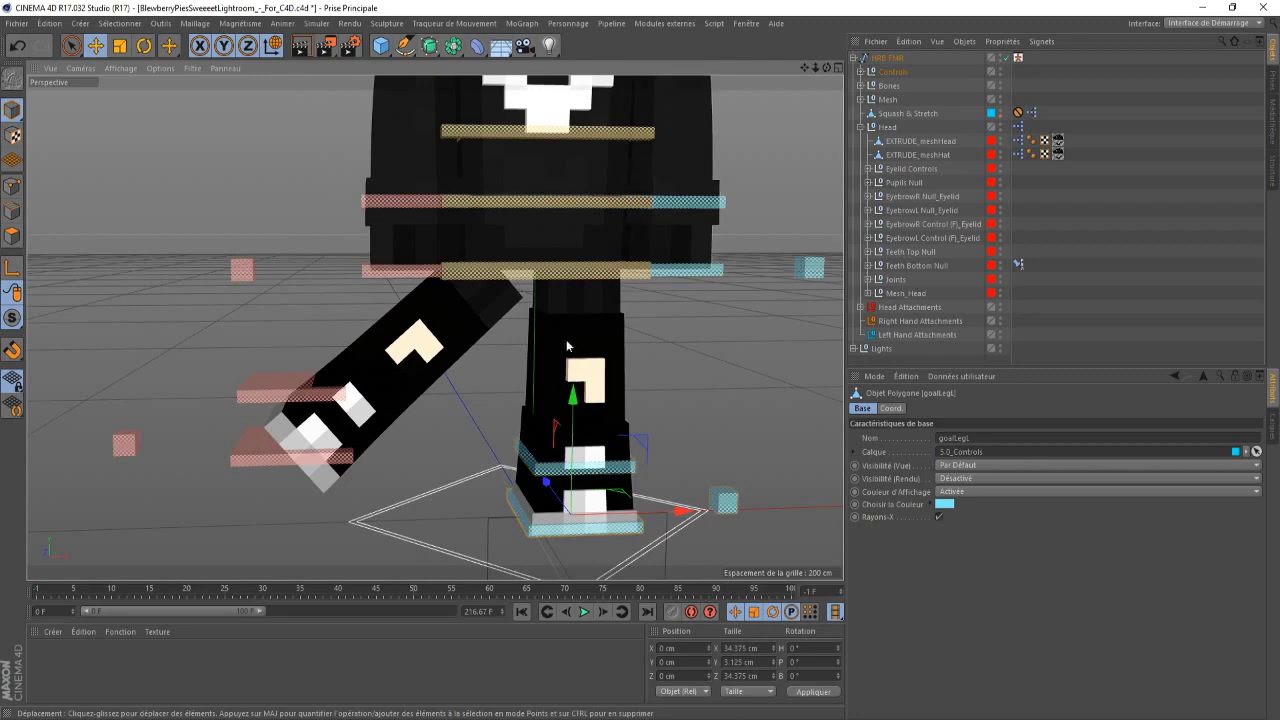
scroll(566, 345, "up", 2)
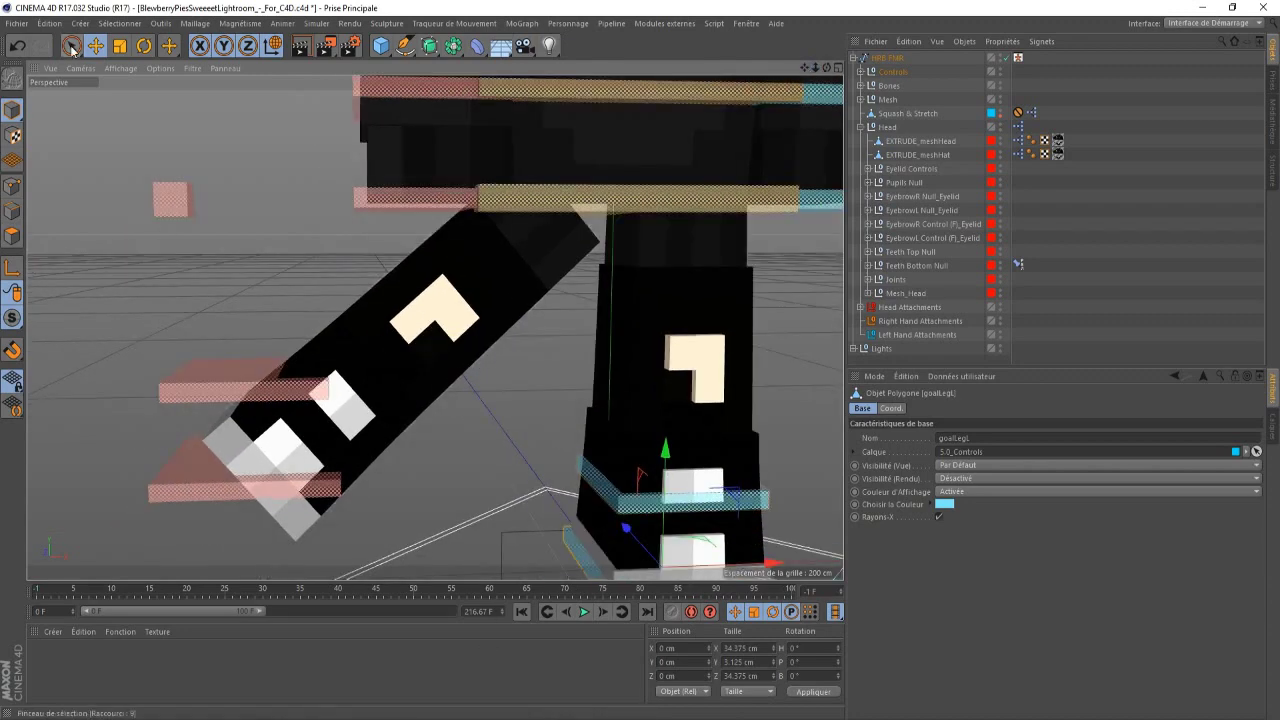
left_click(71, 47)
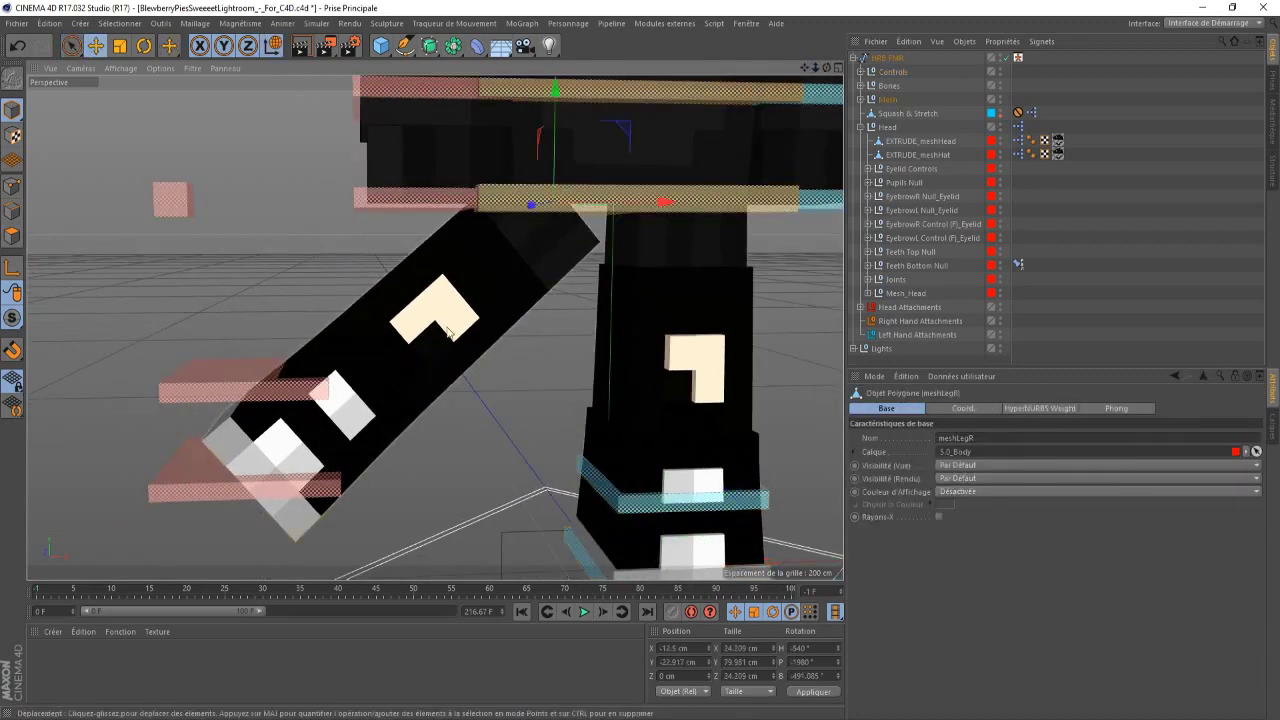
left_click(422, 268)
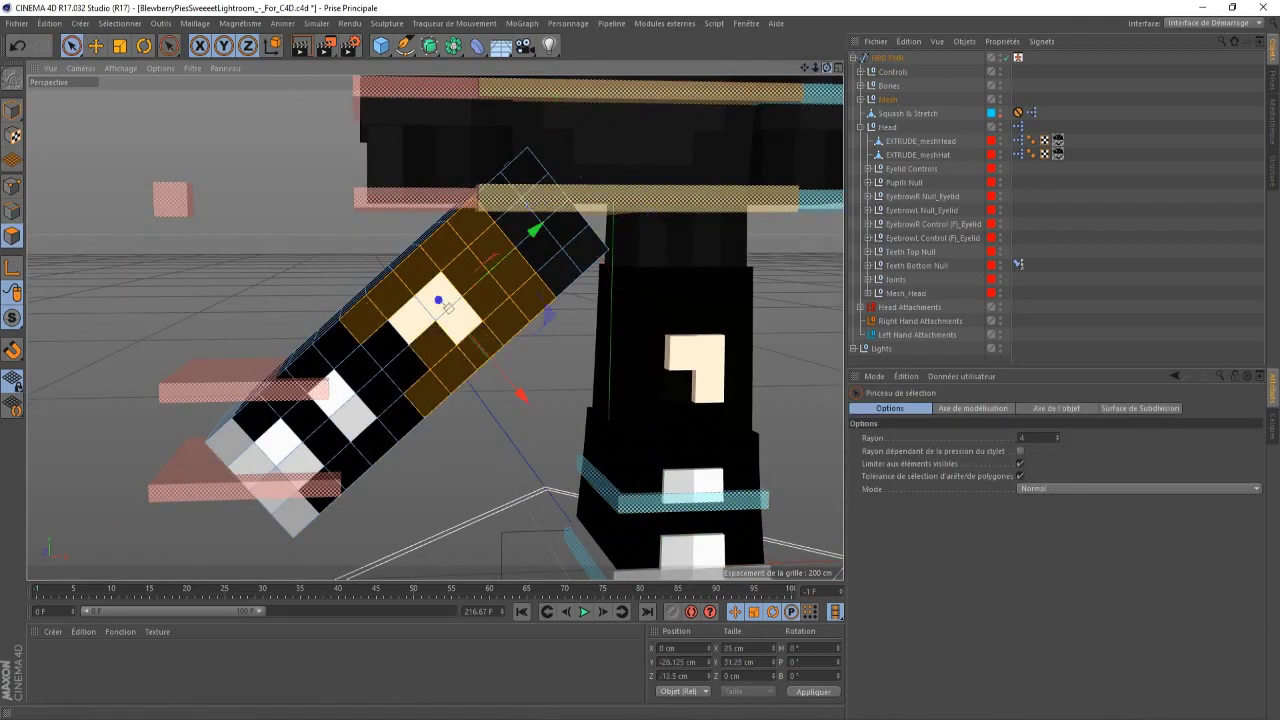
left_click_drag(436, 352, 408, 271, "alt")
mouse_move(385, 318)
left_mouse_down("alt")
mouse_move(329, 333)
mouse_move(408, 343)
mouse_move(460, 190)
left_mouse_up("alt")
- Select the right leg's lower band on all sides, between the upper band and the white sole row, and extrude it outward
mouse_move(539, 219)
left_mouse_down()
mouse_move(441, 348)
mouse_move(292, 221)
mouse_move(198, 271)
mouse_move(278, 252)
mouse_move(190, 430)
left_mouse_up()
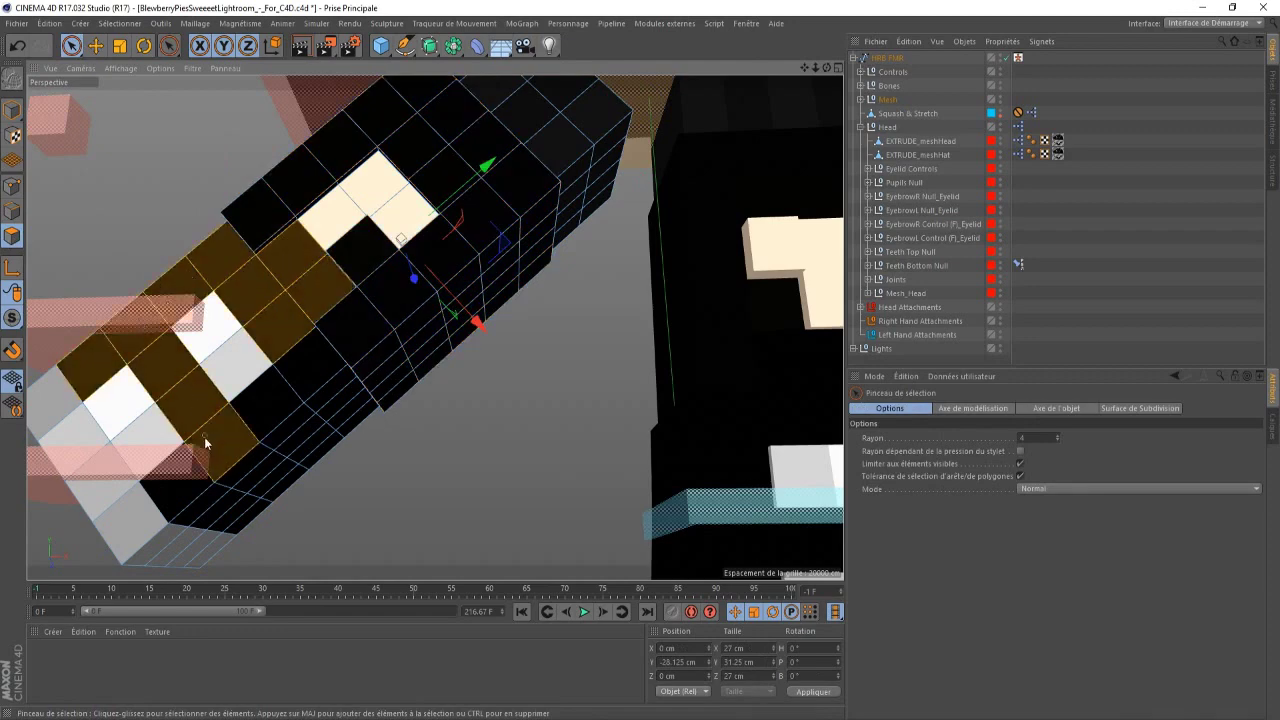
mouse_move(240, 265)
left_mouse_down()
mouse_move(300, 357)
mouse_move(160, 330)
mouse_move(352, 404)
mouse_move(205, 515)
left_mouse_up()
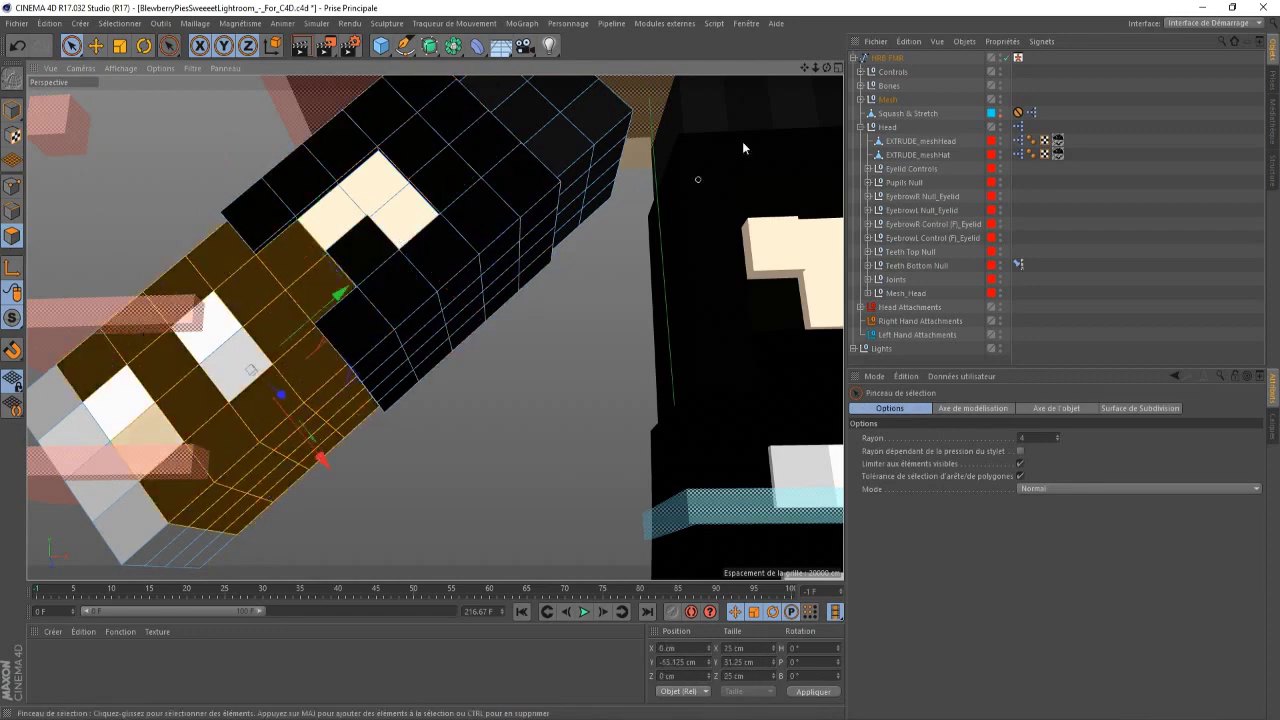
left_click_drag(826, 68, 806, 68)
mouse_move(345, 335)
left_mouse_down()
mouse_move(486, 511)
mouse_move(345, 480)
left_mouse_up()
left_click_drag(826, 68, 818, 68)
mouse_move(298, 405)
left_mouse_down()
mouse_move(306, 451)
mouse_move(345, 500)
left_mouse_up()
key("s")
key("d")
- Select the light patches on the front of the right leg and extrude them by 3 cm
left_click_drag(826, 68, 806, 68)
key("space")
left_click_drag(517, 174, 571, 171)
left_click_drag(434, 288, 391, 334, "shift")
key("d")
double_click(953, 452)
type("3")
- Pull the single recessed light polygon low on the front of the right leg outward toward the height of its neighbours
left_click_drag(833, 67, 815, 68)
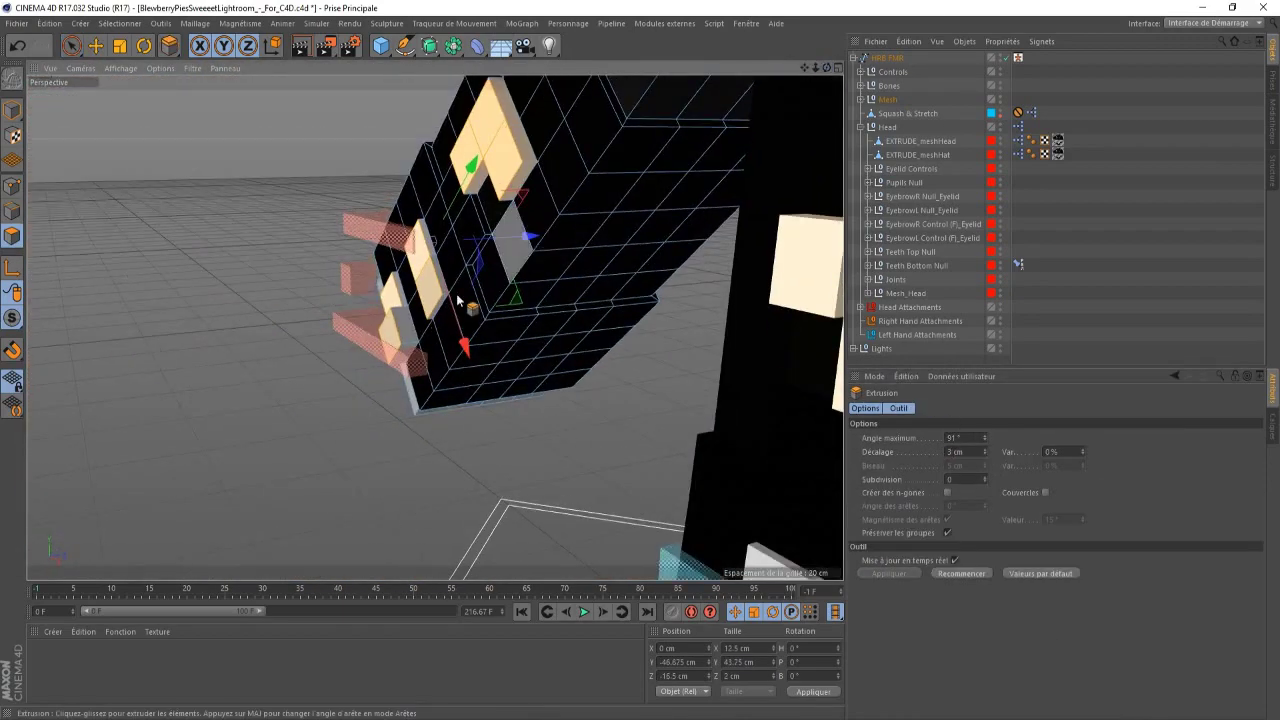
left_click_drag(400, 345, 298, 349)
left_click_drag(1033, 15, 940, 90)
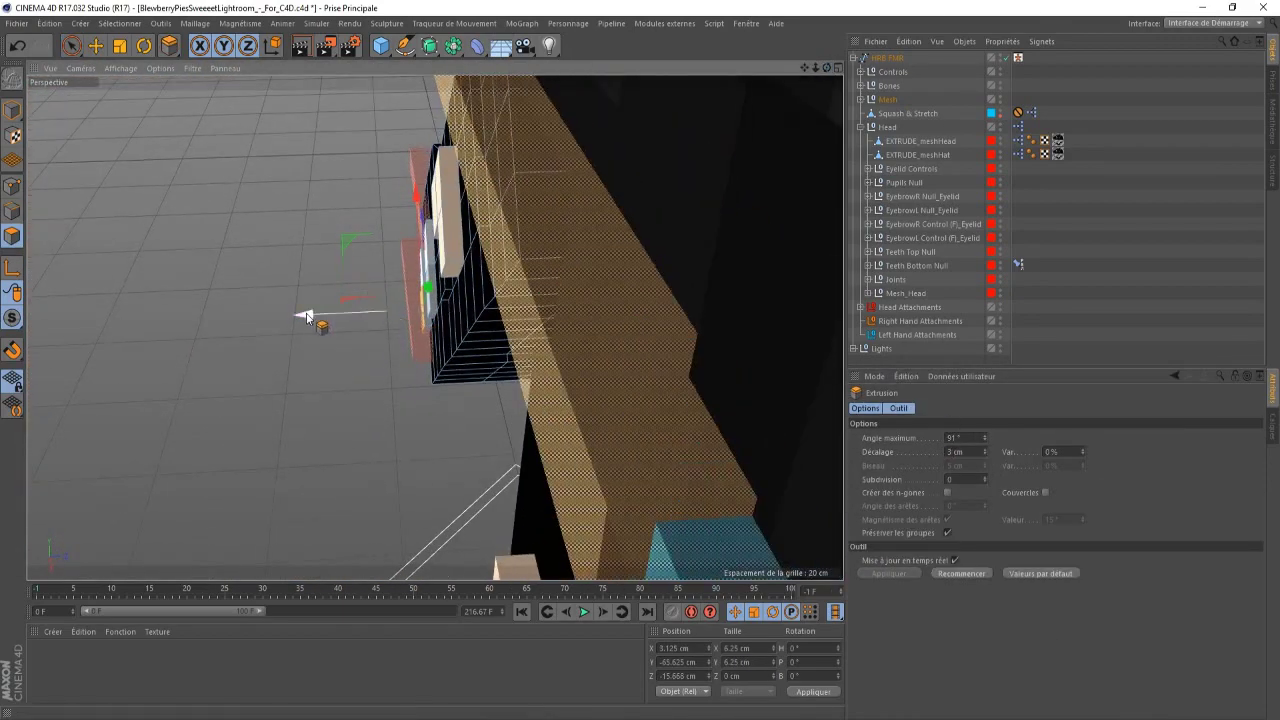
- Loop-select the white sole row at the end of the right leg and extrude it by 2.8 cm
left_click_drag(826, 68, 940, 12)
key("u")
key("l")
left_click(306, 371)
key("d")
double_click(953, 452)
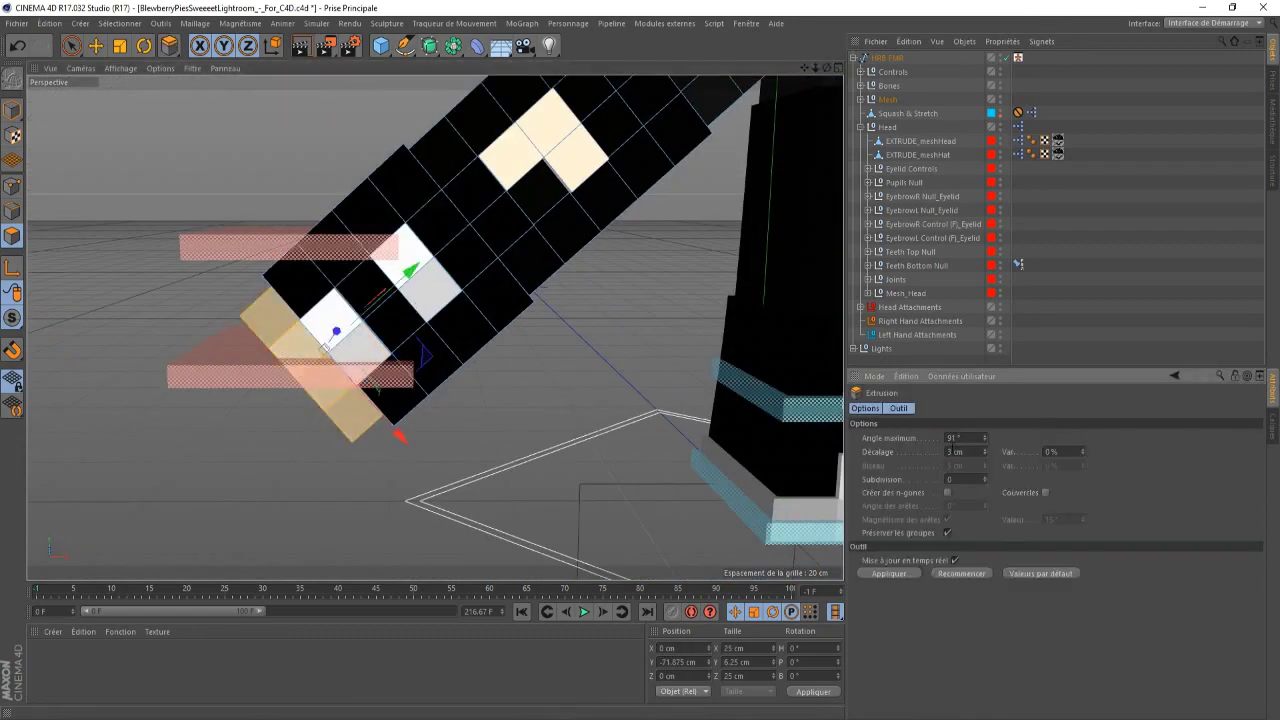
type("2.8")
key("Return")
- Return to model mode, select the right foot's goalLegR controller and set its X and Y positions to 0 cm
left_click_drag(816, 69, 700, 100)
left_click(96, 46)
left_click(12, 110)
left_click(335, 380)
left_click_drag(680, 648, 633, 648)
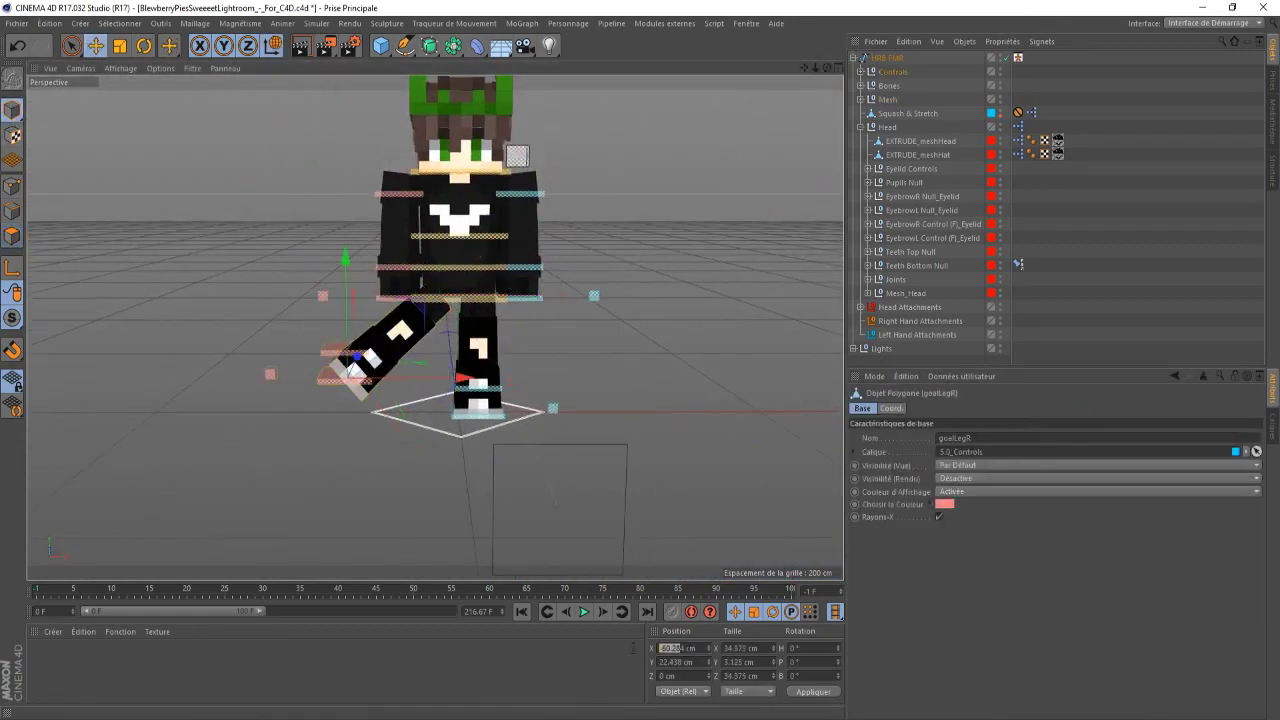
type("0")
key("Return")
scroll(440, 300, "up", 3)
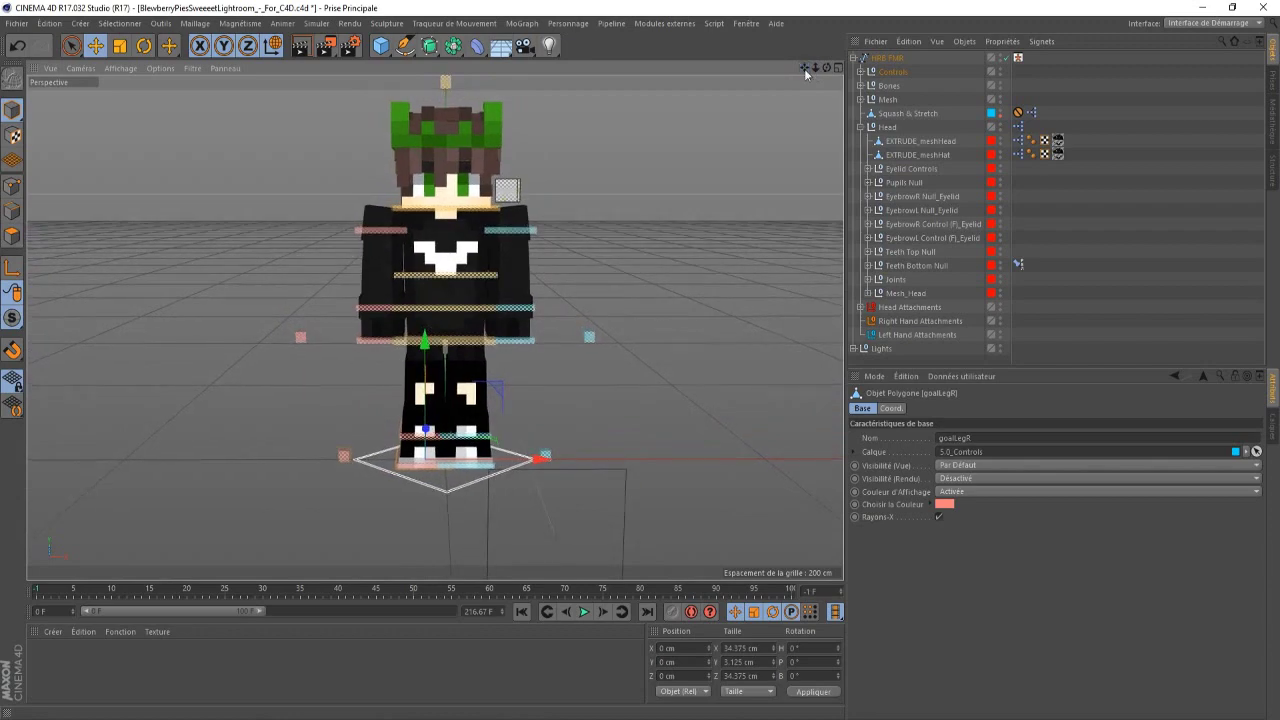
left_click_drag(826, 68, 660, 88)
left_click_drag(415, 80, 452, 82)
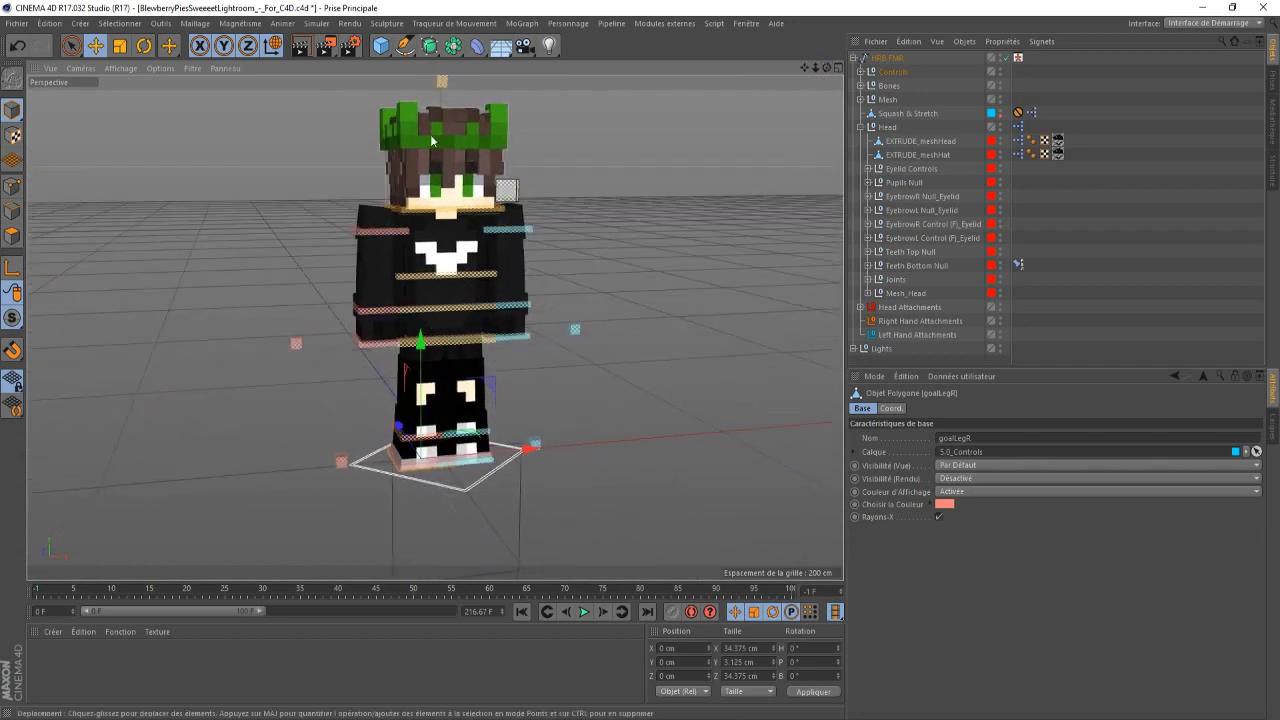
- Select the right hand controller through the rig's visual selector and move it to about X -12.6, Y 16.8, Z -26.5 cm
left_click(855, 59)
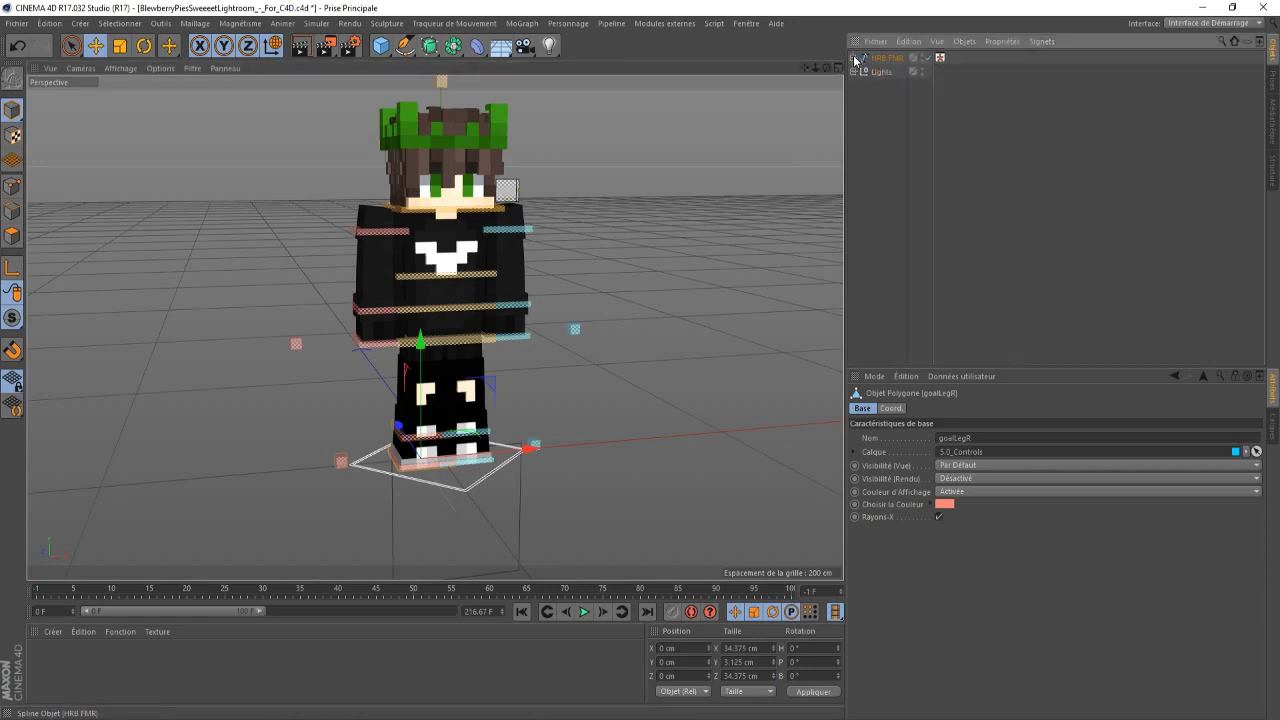
left_click(940, 58)
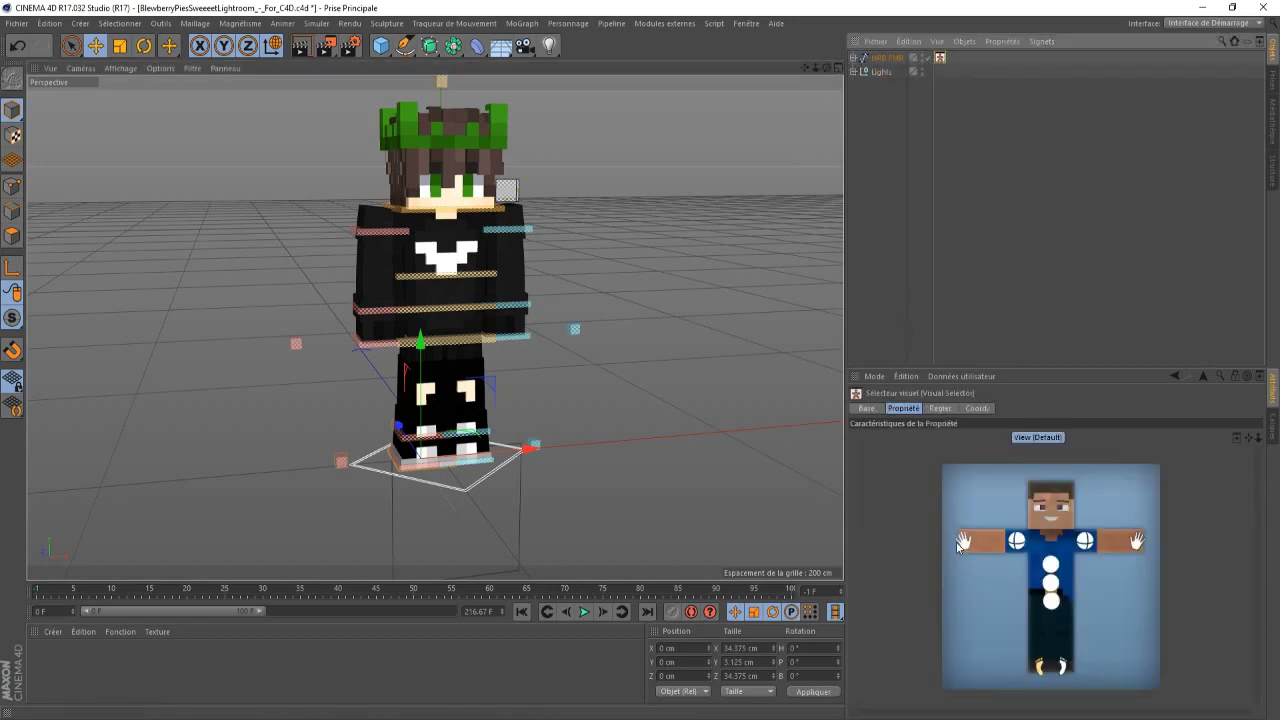
left_click(960, 541)
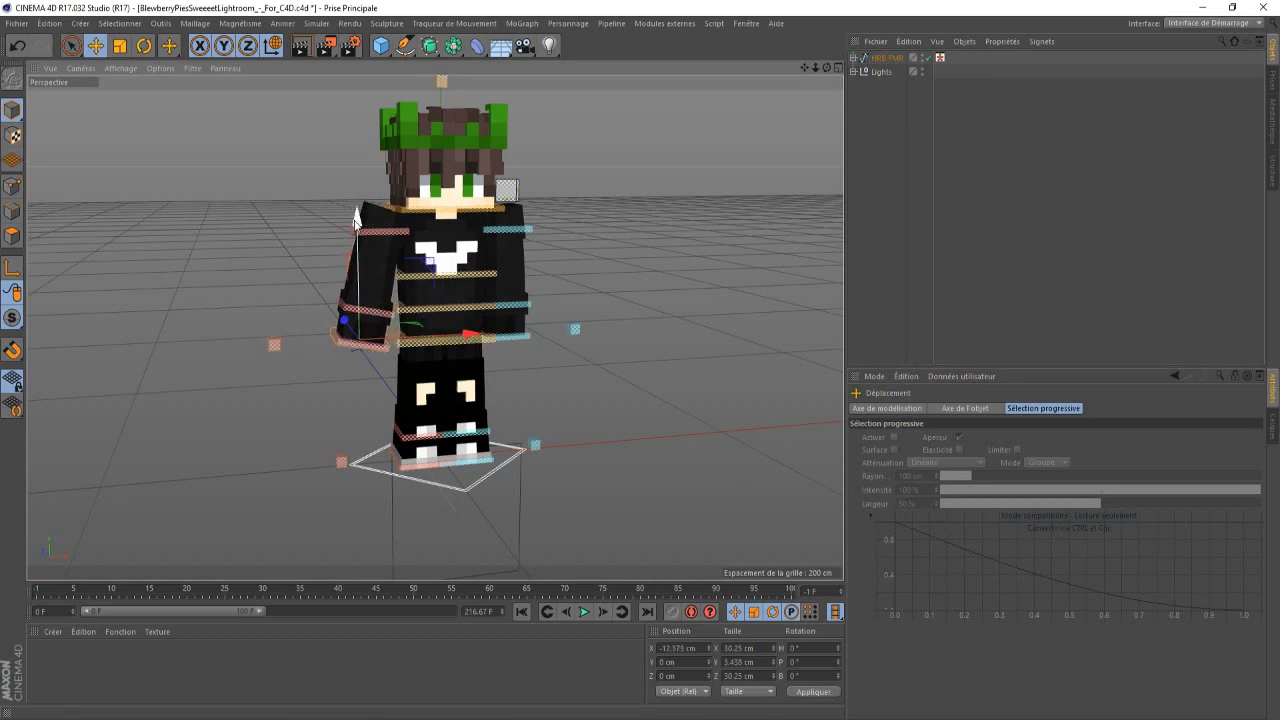
left_click_drag(355, 218, 356, 192)
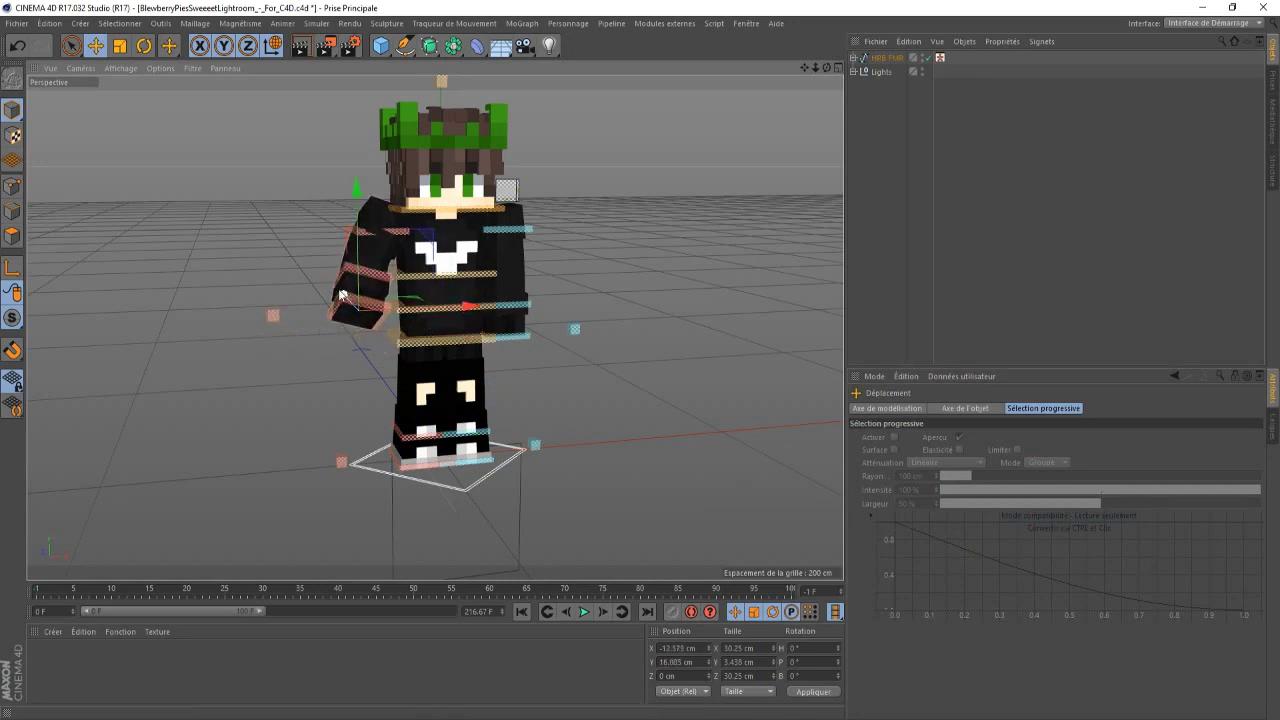
left_click_drag(340, 292, 347, 298)
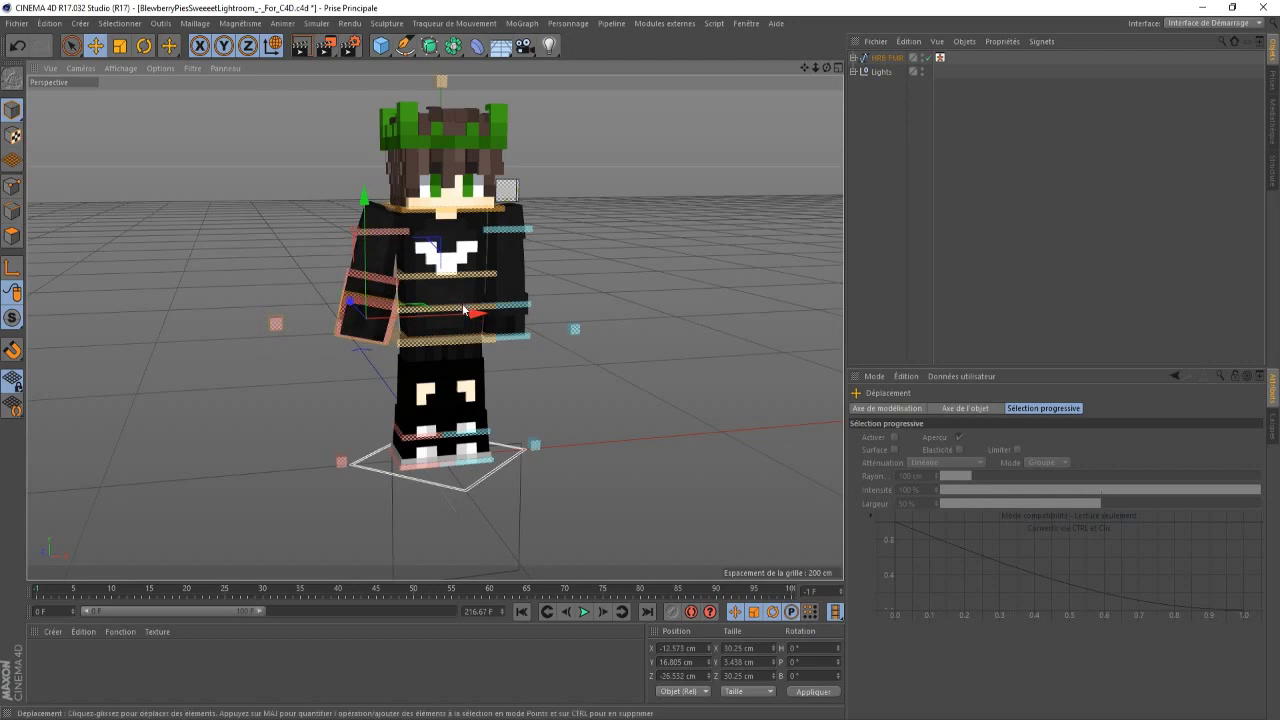
- Select the left hand controller, move it to about X 25.2, Y 15.2, Z -15.4 cm and rotate its bank to about -73°
left_click(511, 278)
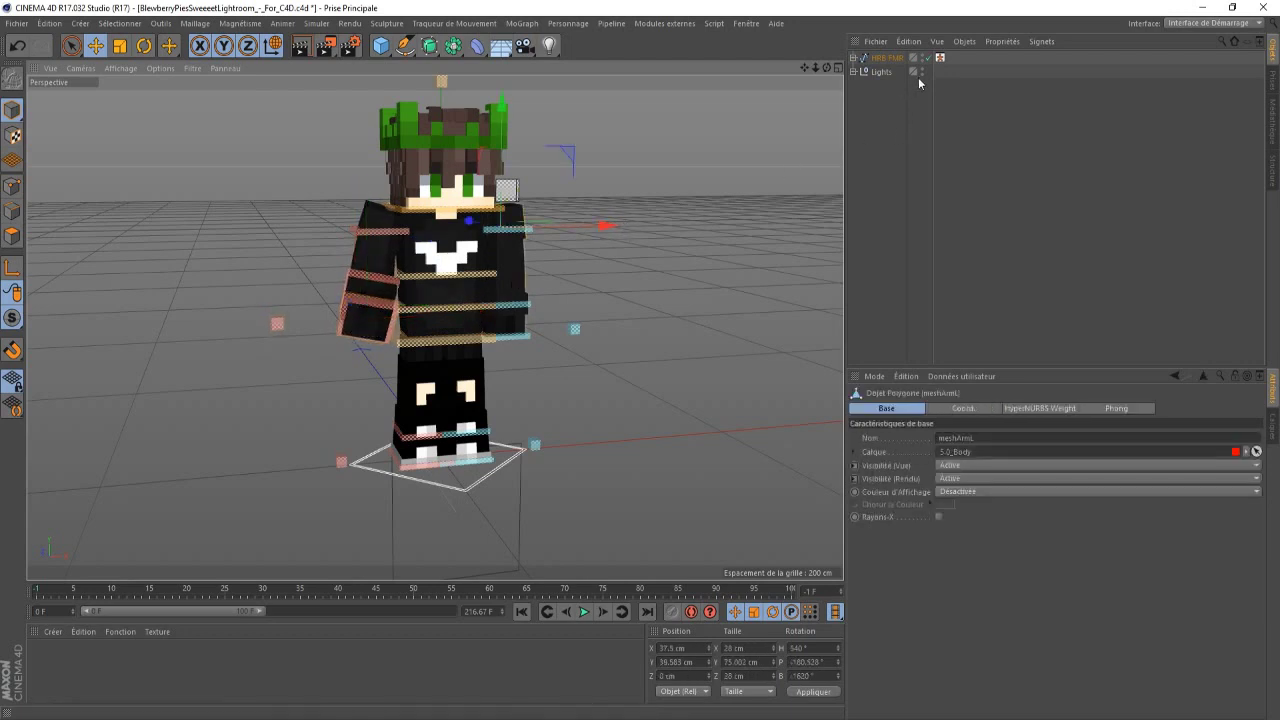
left_click(940, 57)
left_click(1138, 541)
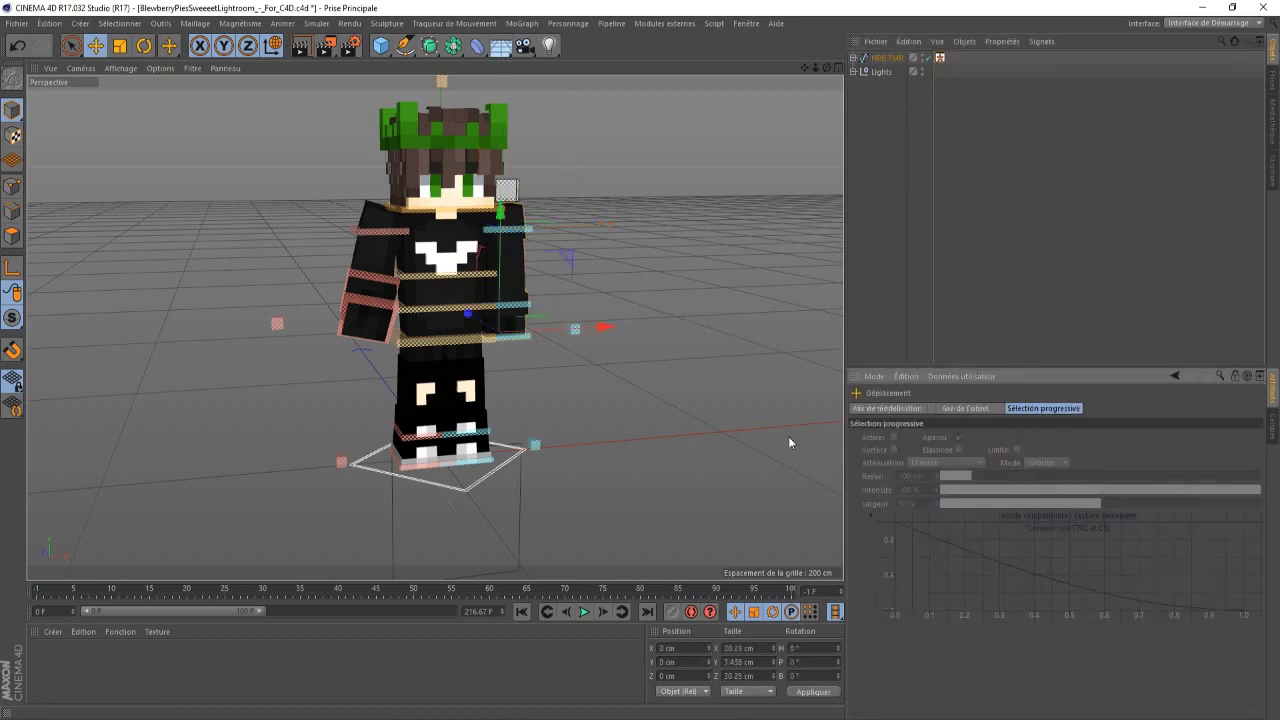
left_click_drag(605, 328, 550, 258)
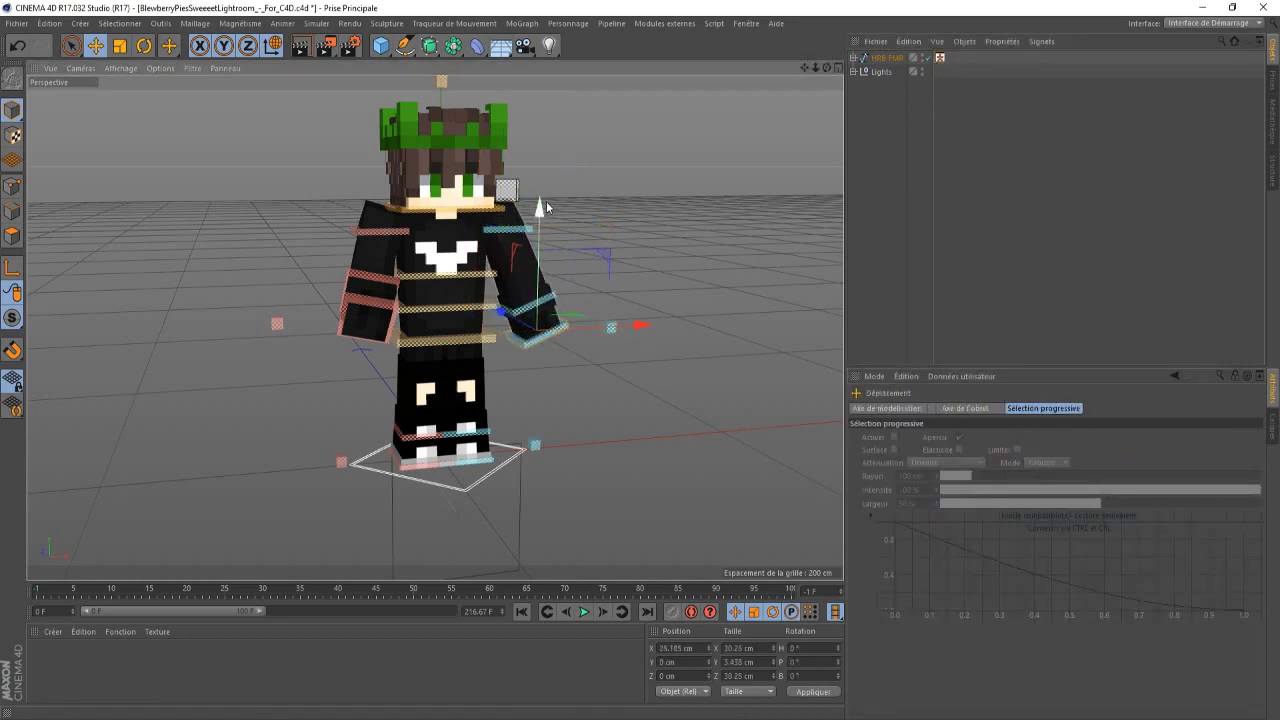
left_click_drag(546, 201, 545, 177)
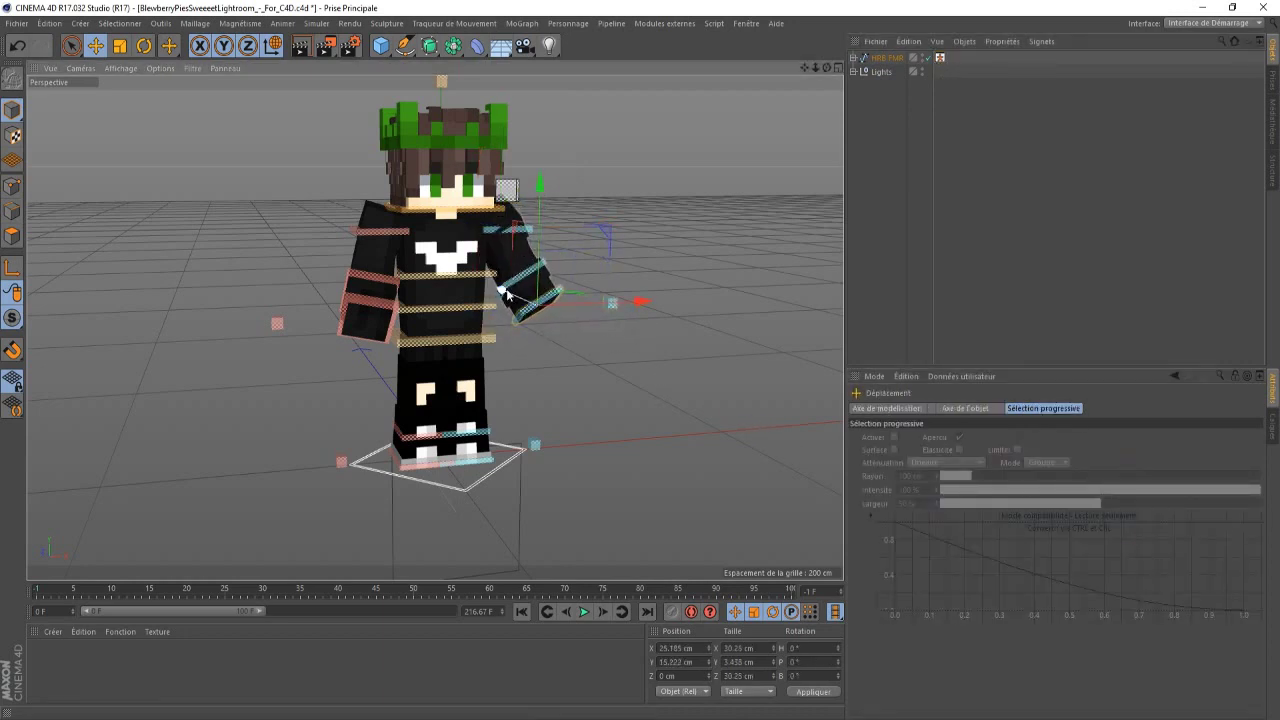
left_click_drag(502, 291, 601, 306)
key("r")
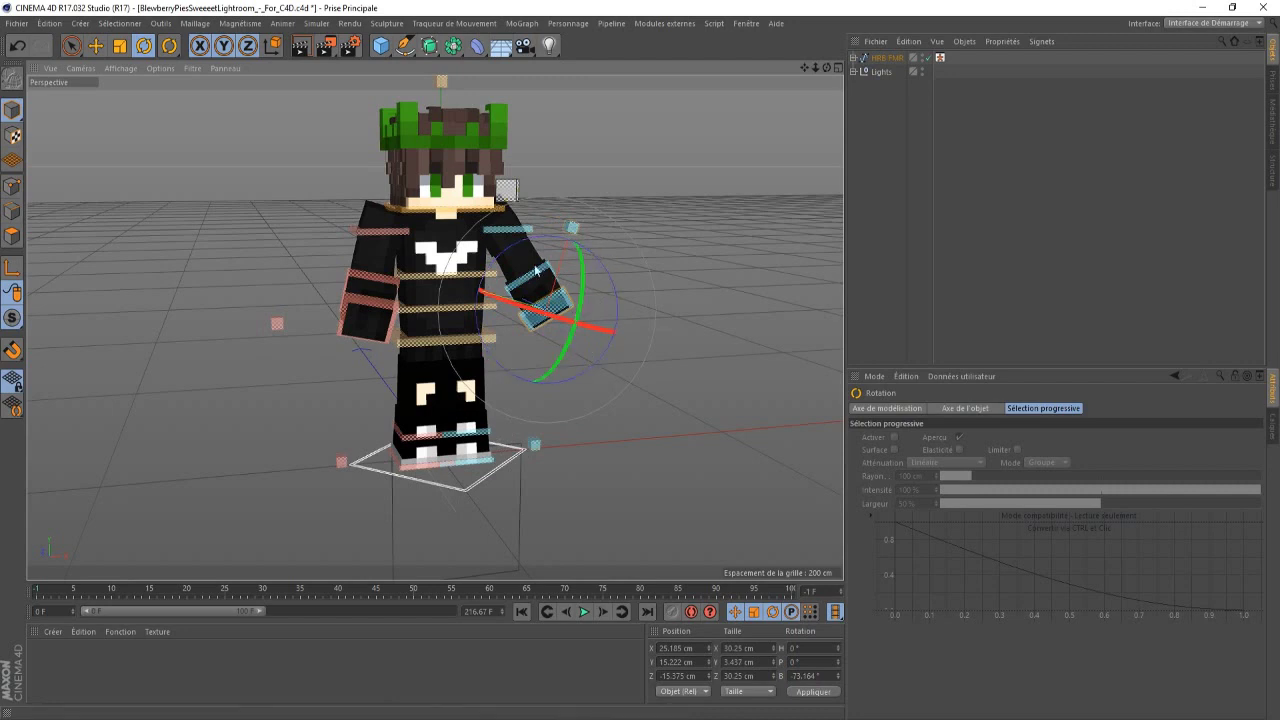
- Select the right foot controller and move it outward to about X -15.8 cm and up to about Y 3.3 cm
left_click(460, 250)
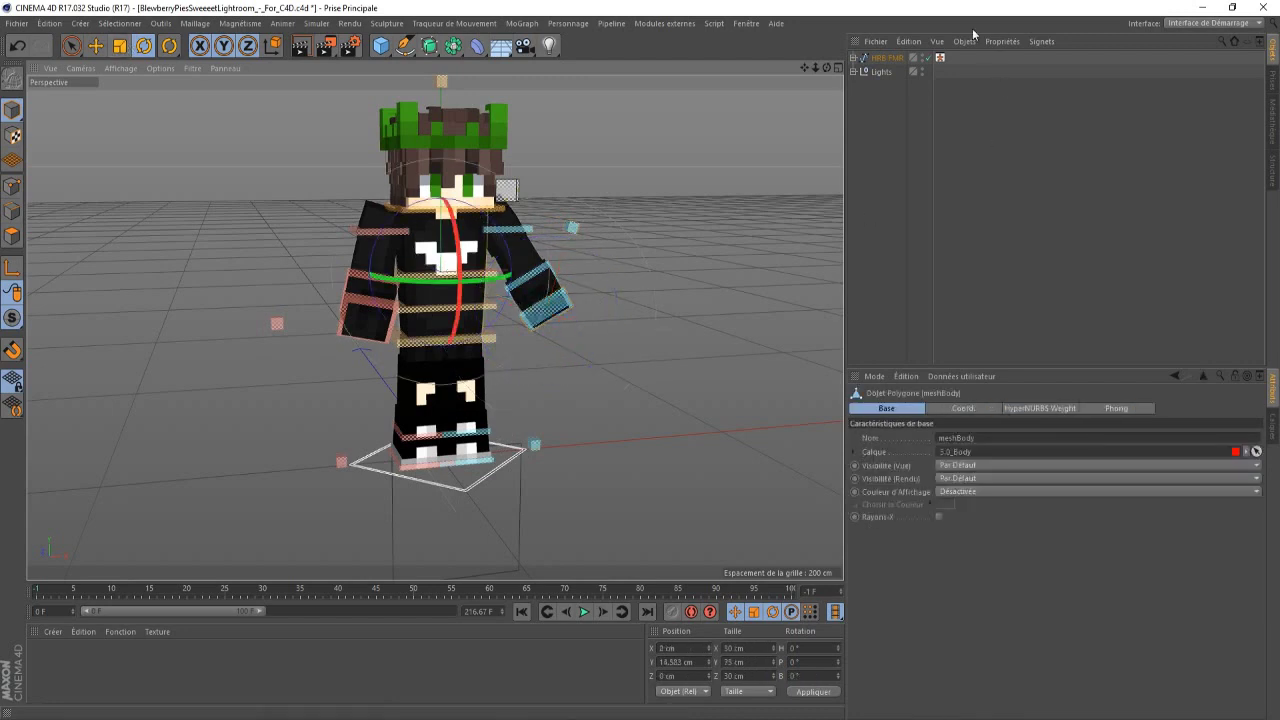
left_click(940, 58)
left_click(1037, 666)
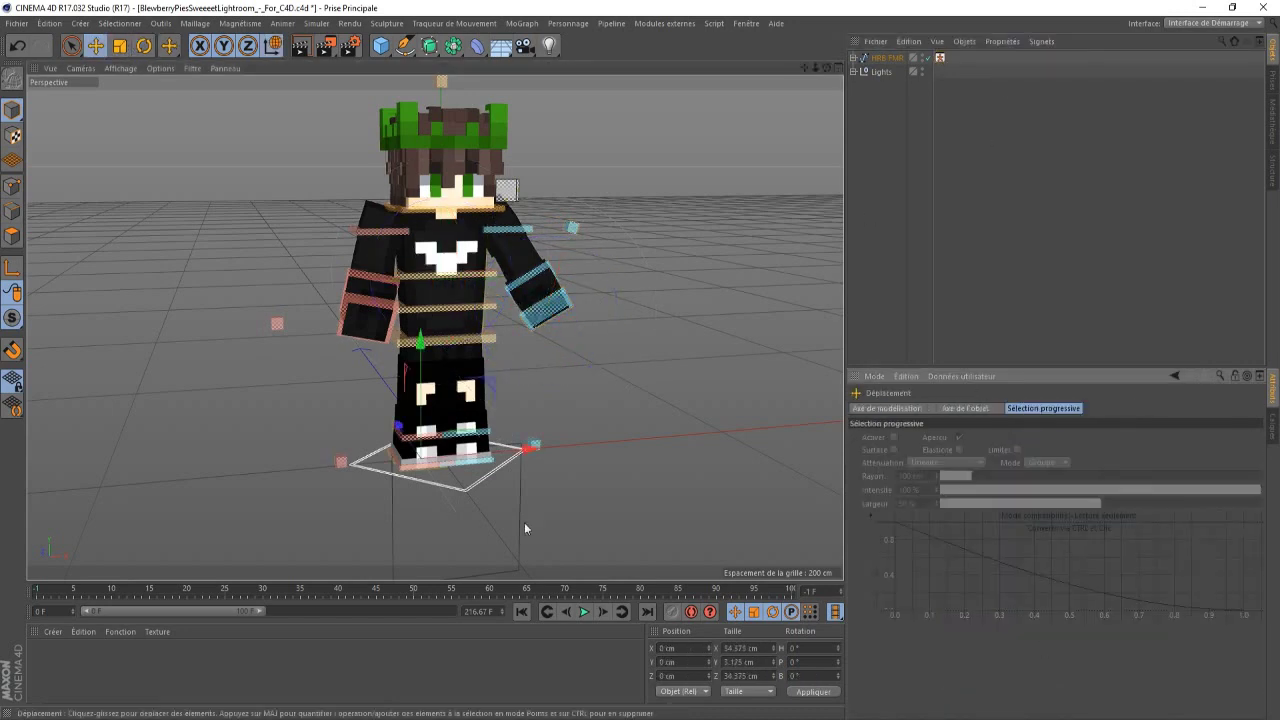
left_click_drag(536, 456, 507, 453)
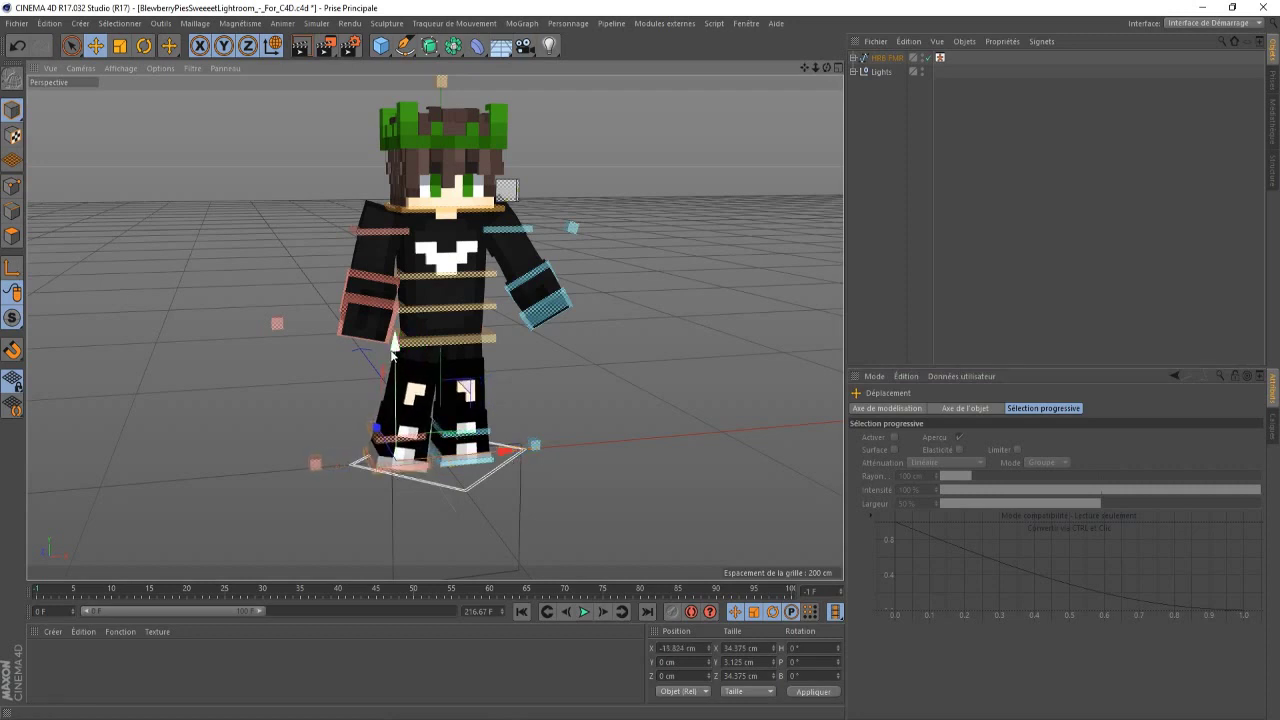
left_click_drag(393, 345, 393, 336)
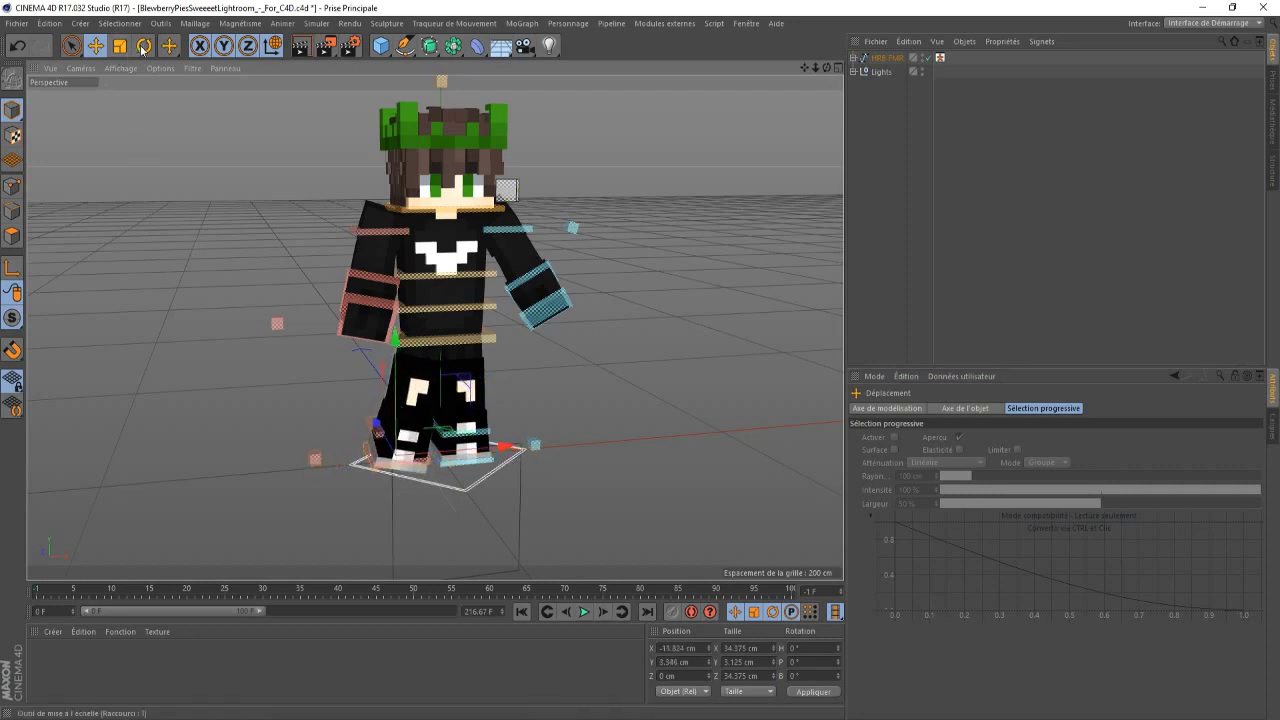
- Select the left foot's goalLegL controller and move it outward and slightly up to widen the stance
left_click(480, 467)
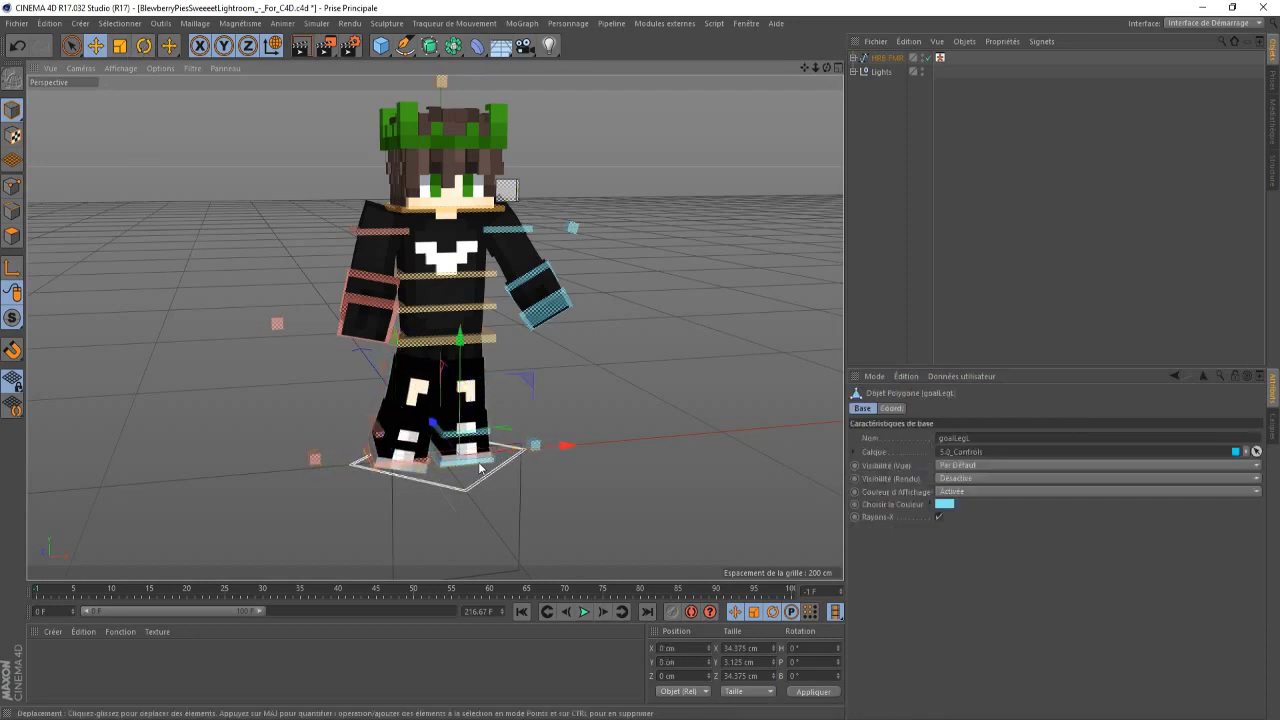
left_click_drag(569, 446, 603, 441)
left_click_drag(499, 350, 497, 338)
- Select the hip controller and shift it to about Y -2.9 cm and Z -2.1 cm to lower the body
left_click(940, 57)
left_click(1064, 572)
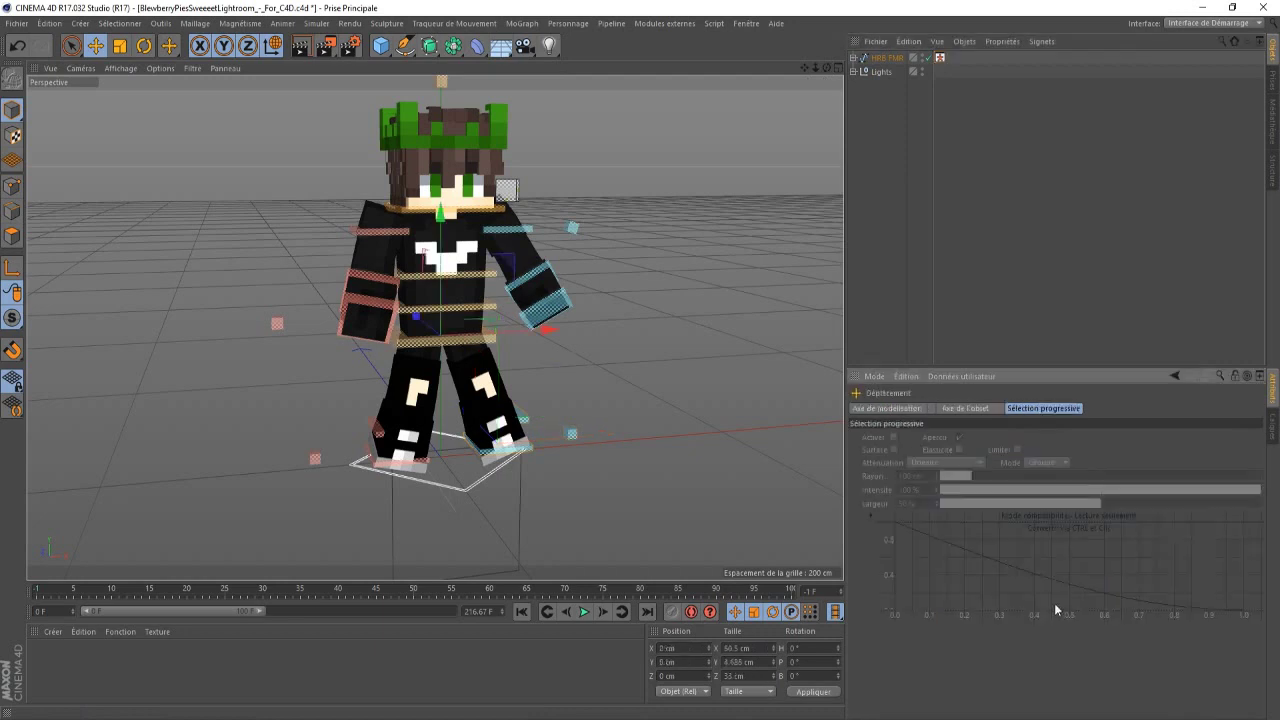
left_click_drag(438, 208, 437, 226)
left_click_drag(416, 322, 420, 320)
- Select the middle torso controller and rotate it to about H -28°, P 13.5° and B 3°
left_click(940, 57)
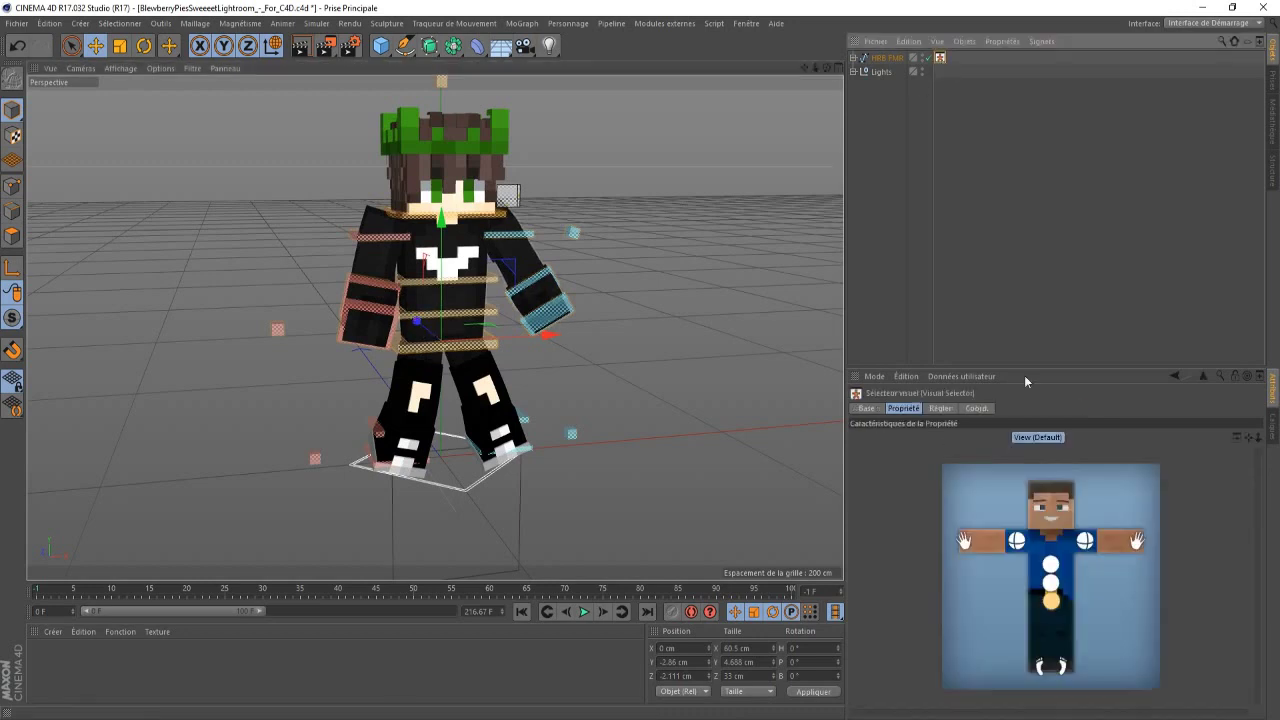
left_click(1056, 586)
key("r")
left_click_drag(452, 312, 427, 323)
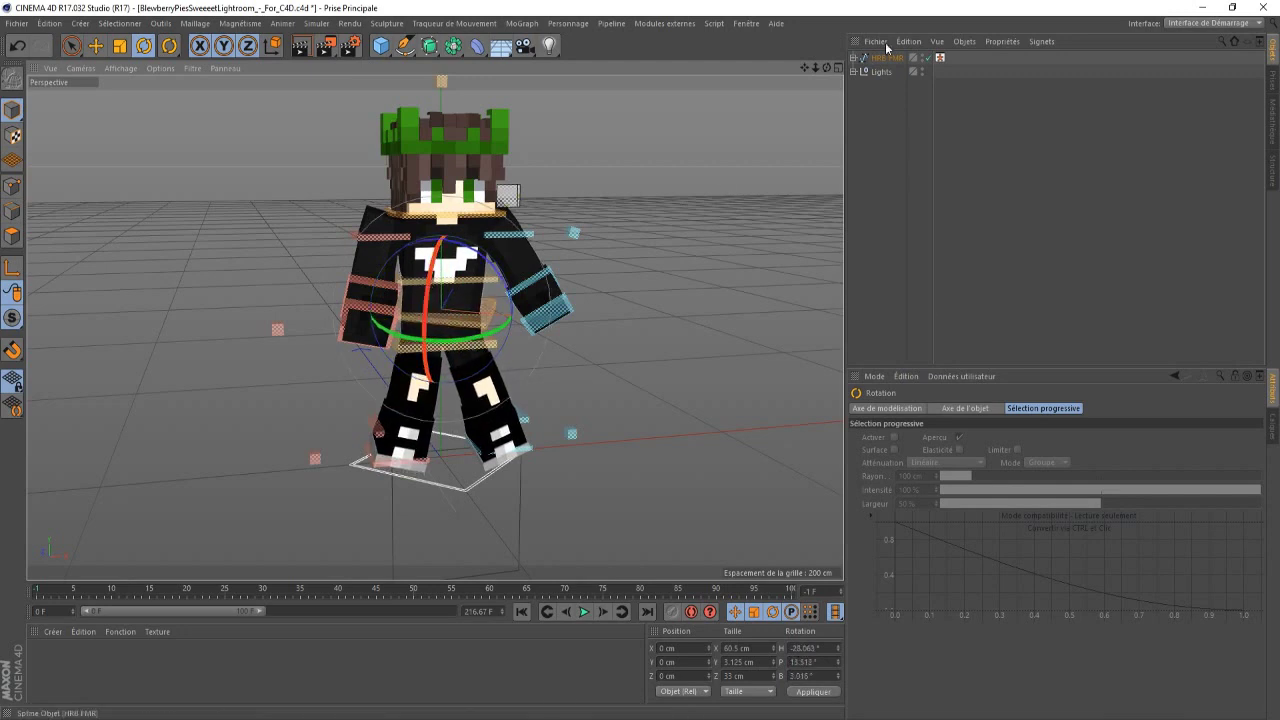
- Select the upper torso controller and rotate it to about H -29.9°, P 13.8° and B 7.2°
left_click(939, 58)
left_click(1065, 572)
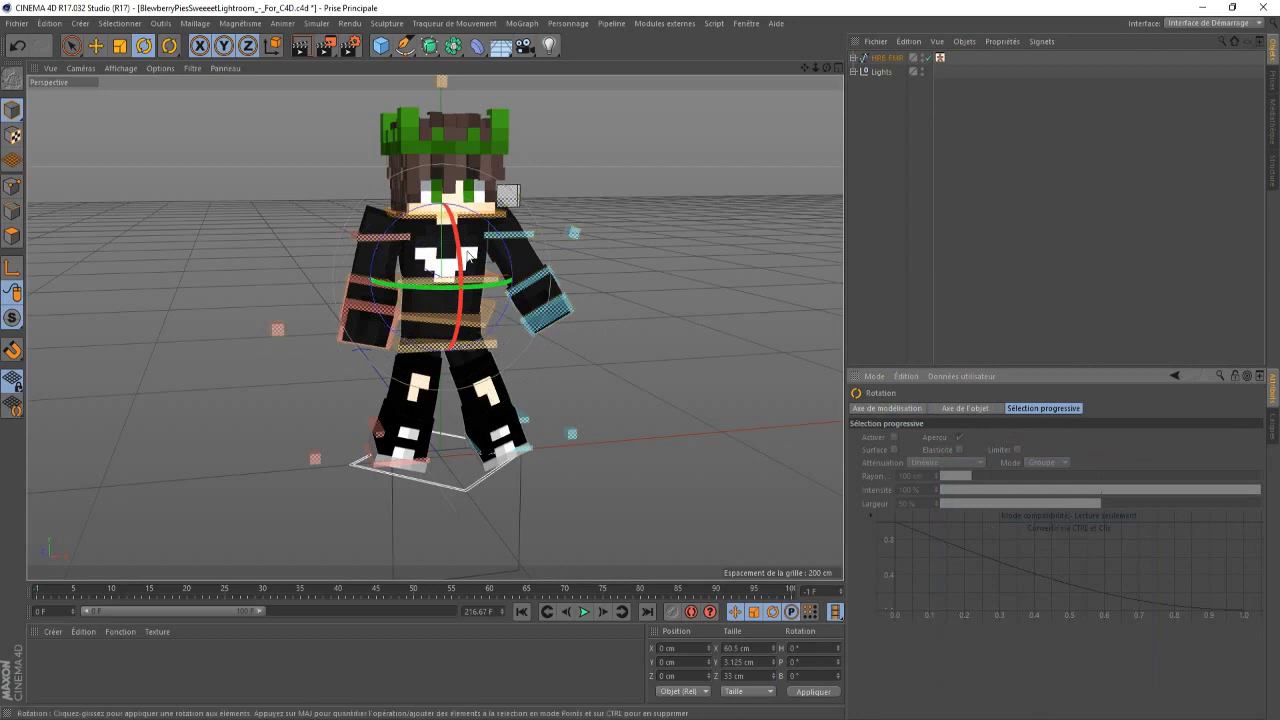
left_click_drag(478, 299, 420, 299)
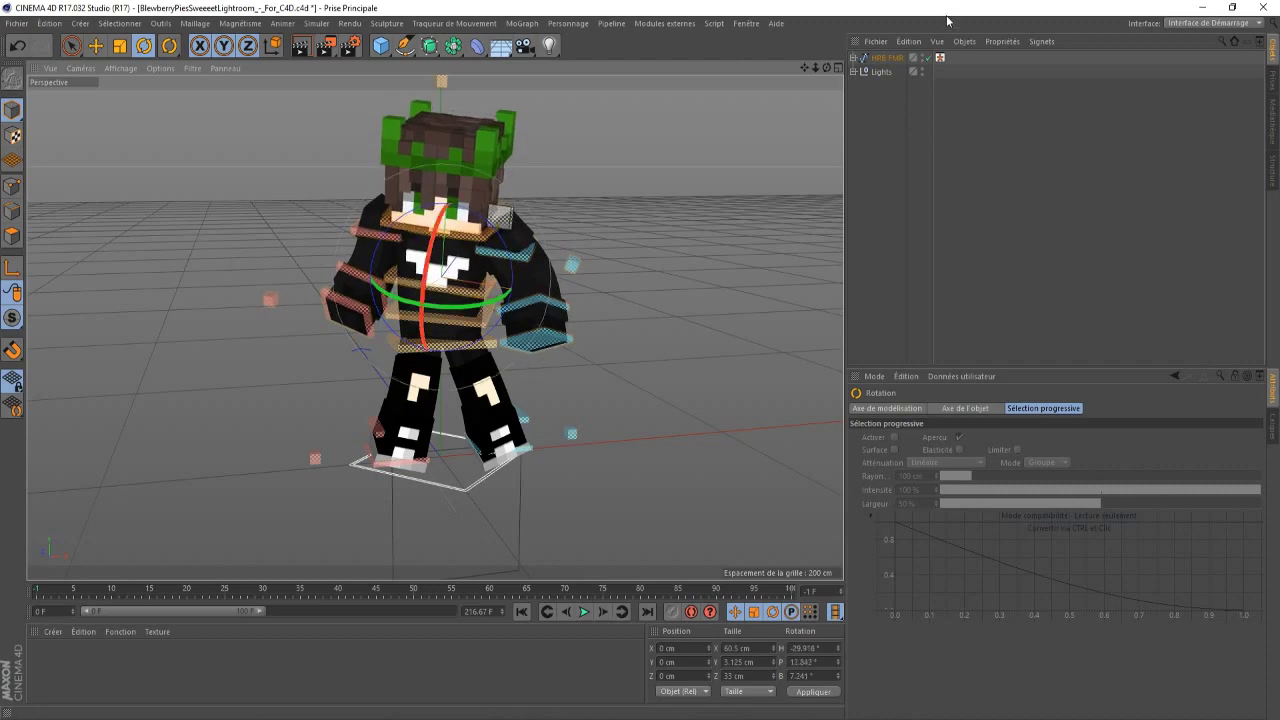
- Select the head controller and rotate it to about H -19.6°, P -13.4° and B -2.2°
left_click(939, 58)
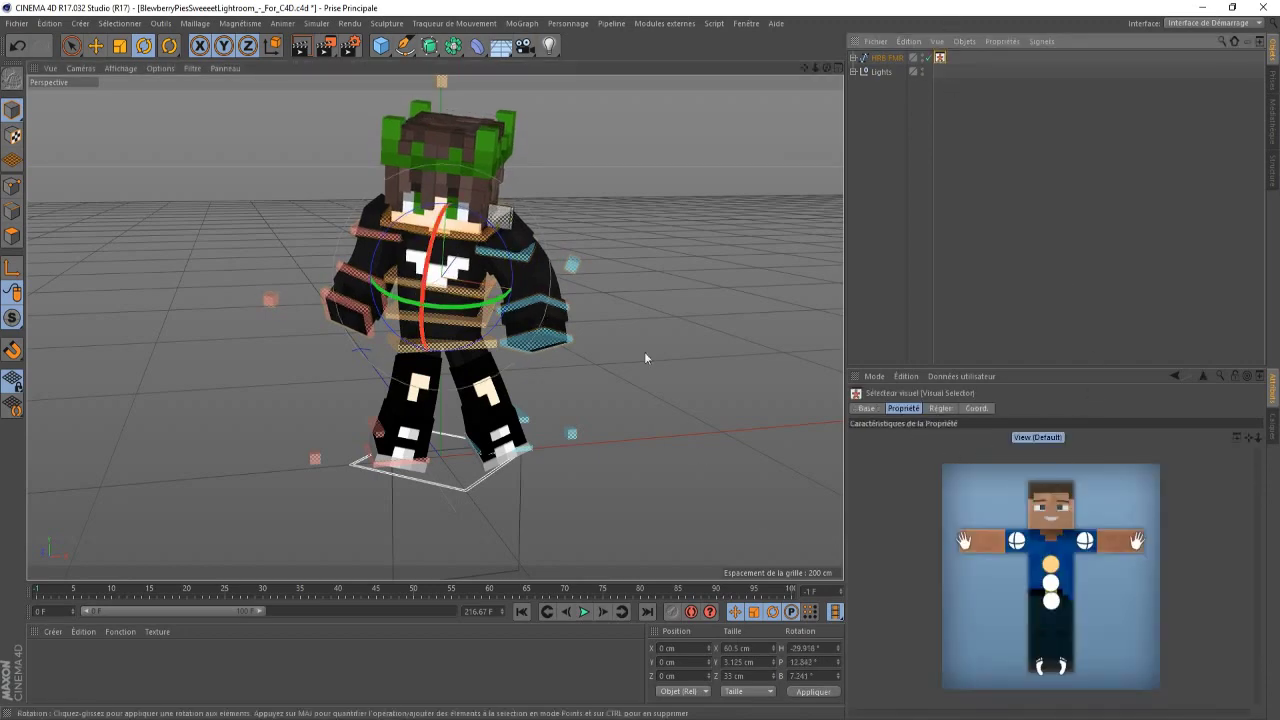
left_click_drag(643, 357, 680, 332, "alt")
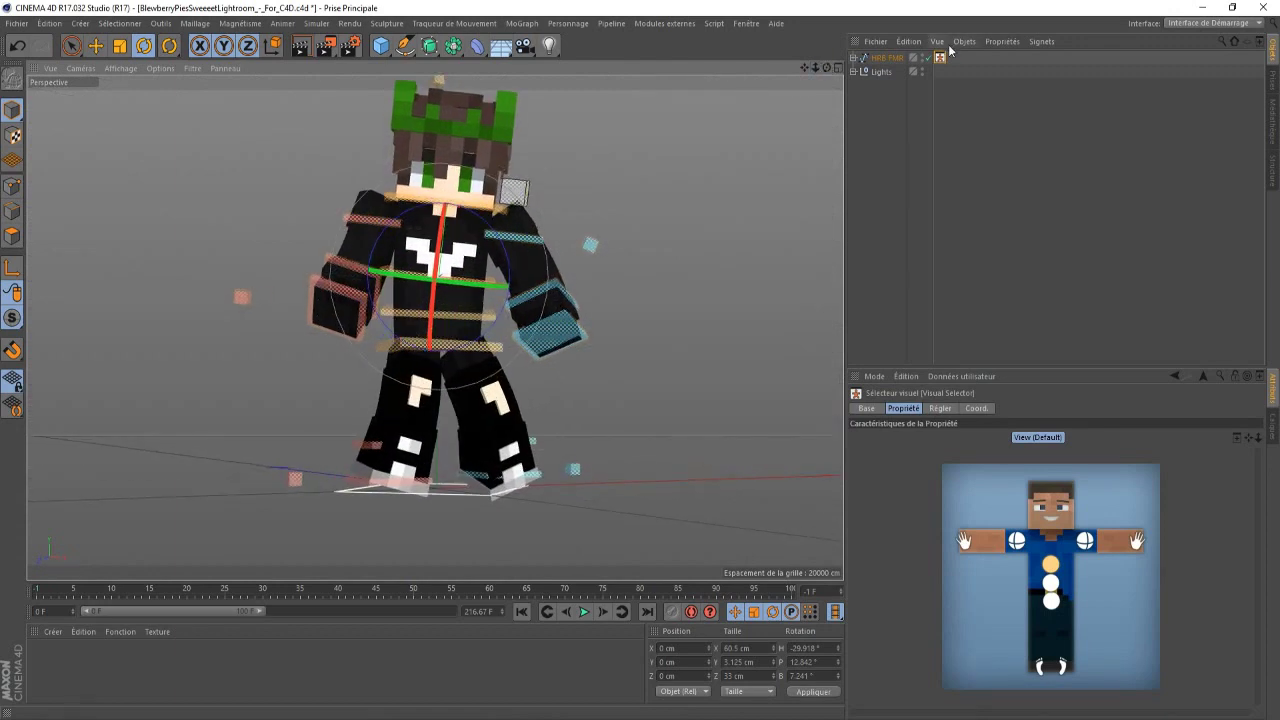
left_click(1040, 515)
key("r")
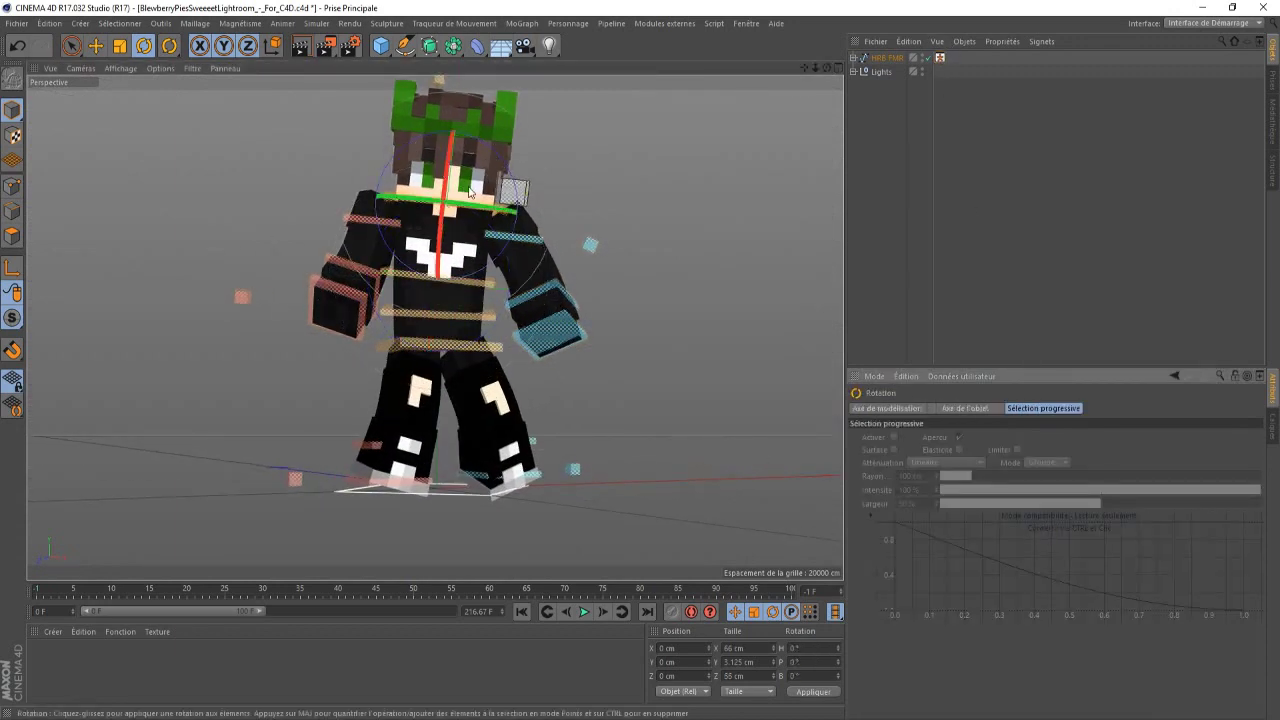
mouse_move(449, 175)
left_mouse_down()
mouse_move(467, 199)
mouse_move(430, 185)
left_mouse_up()
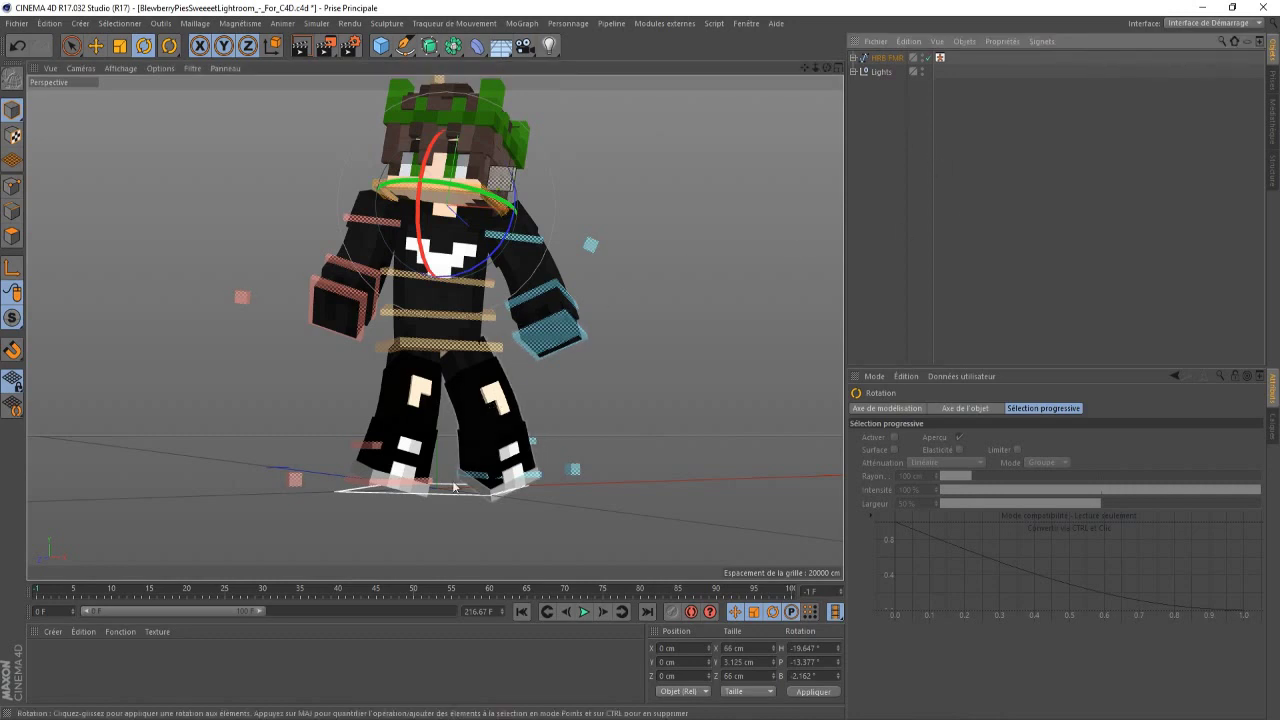
- Deselect the head controller, select the HRB FMR rig object and bring up its Tools options
left_click(940, 58)
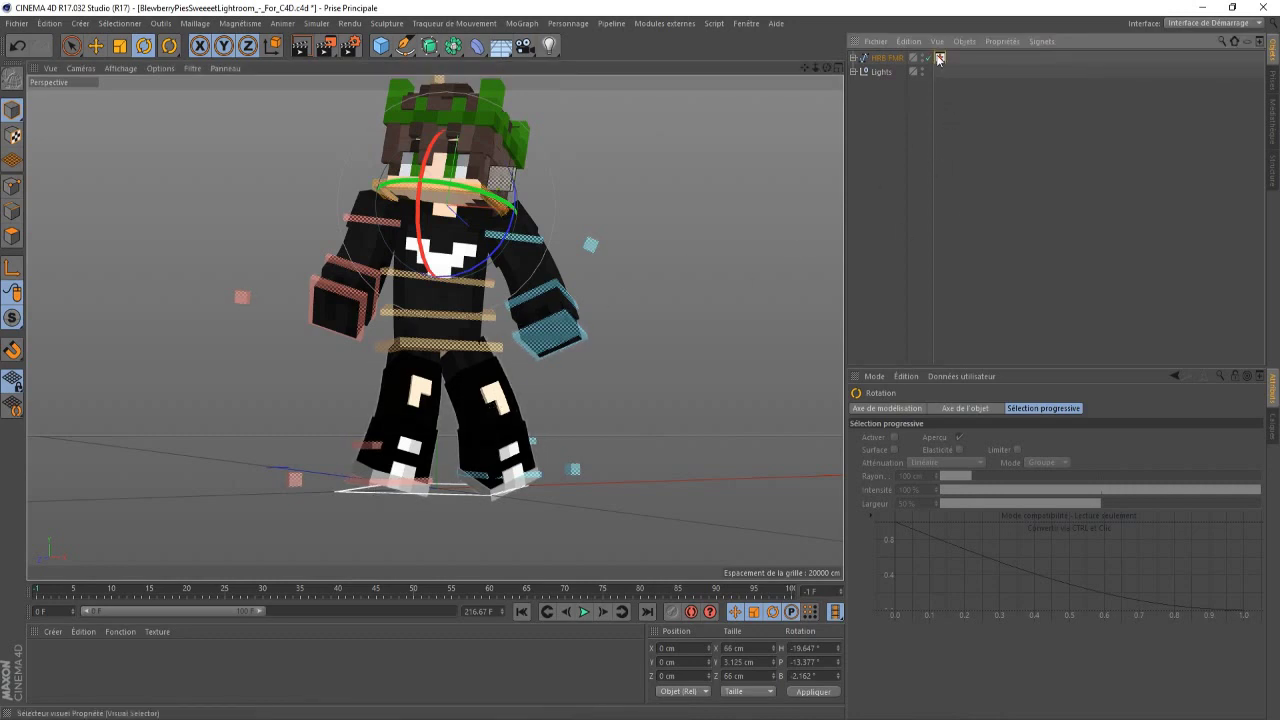
left_click(941, 253)
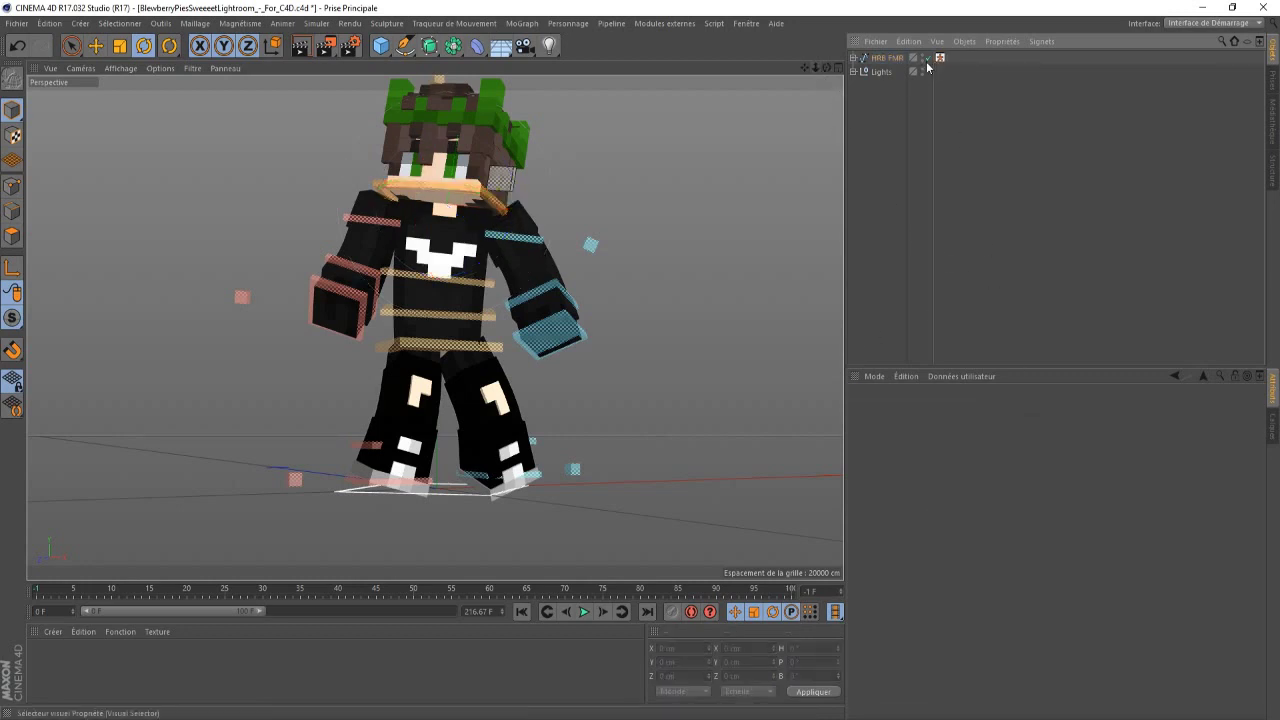
left_click(878, 58)
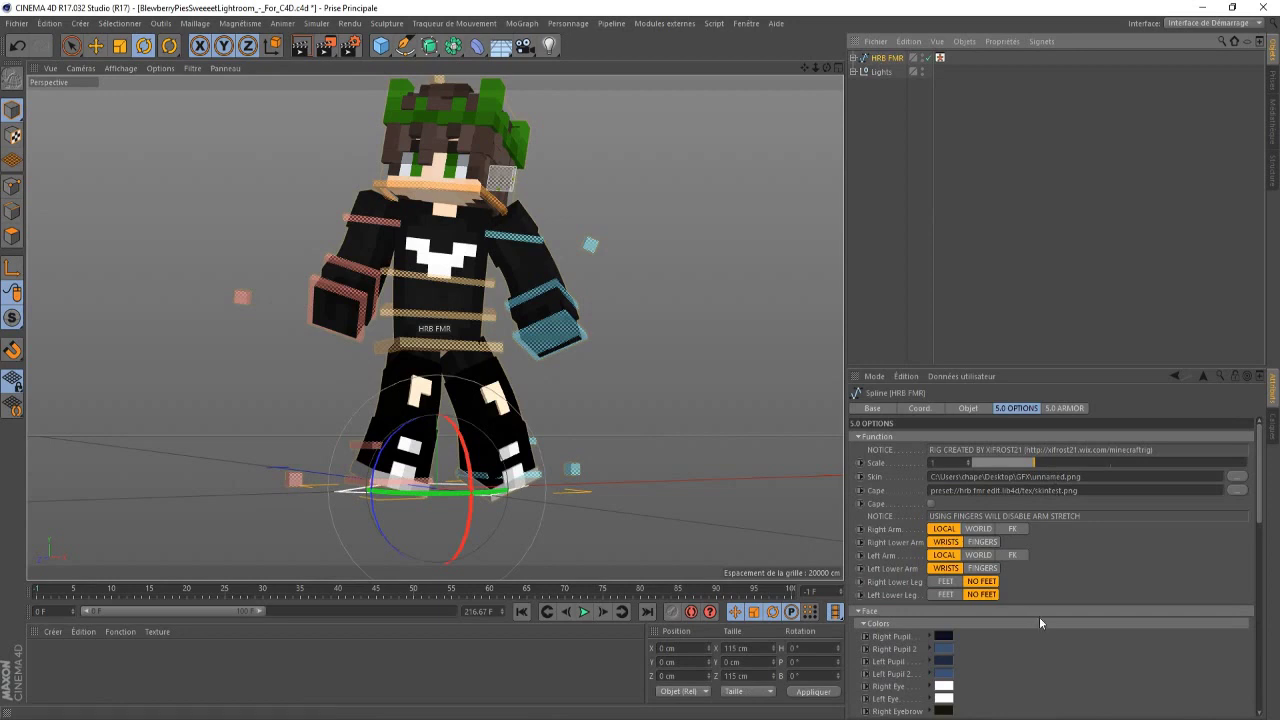
scroll(1100, 600, "down", 5)
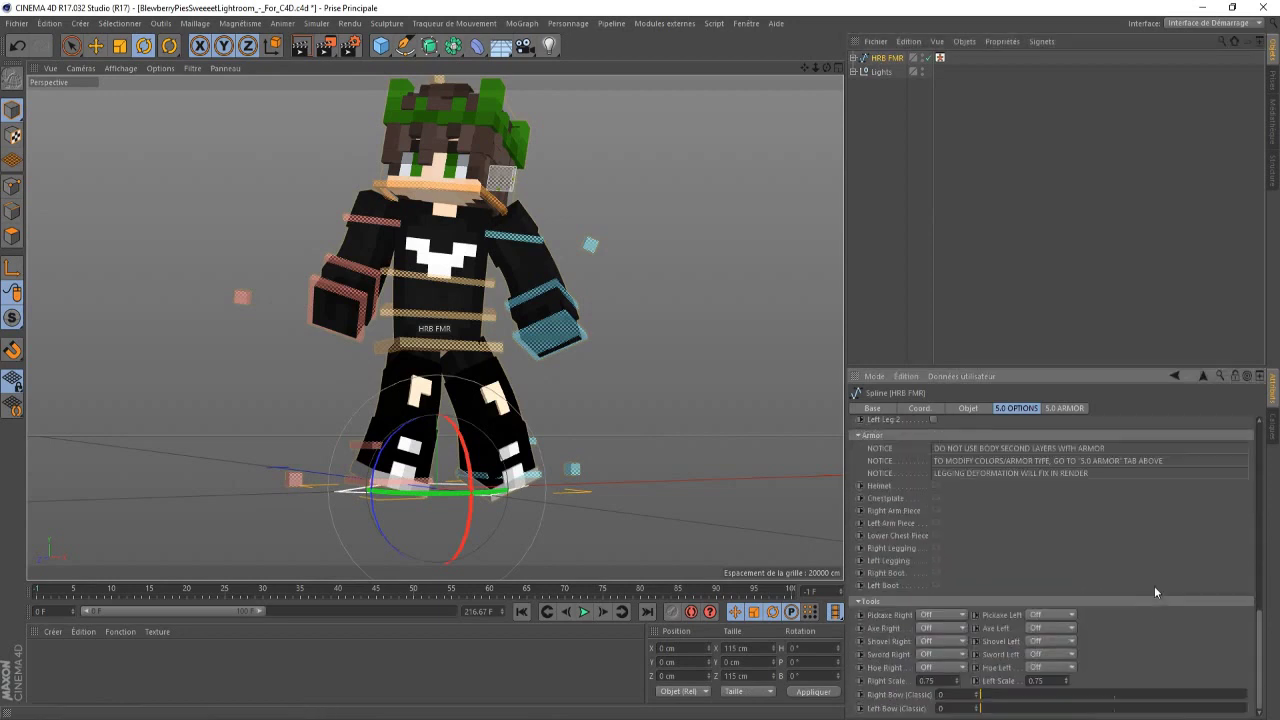
- Try a diamond sword in the rig's right hand and switch it off again
left_click(935, 655)
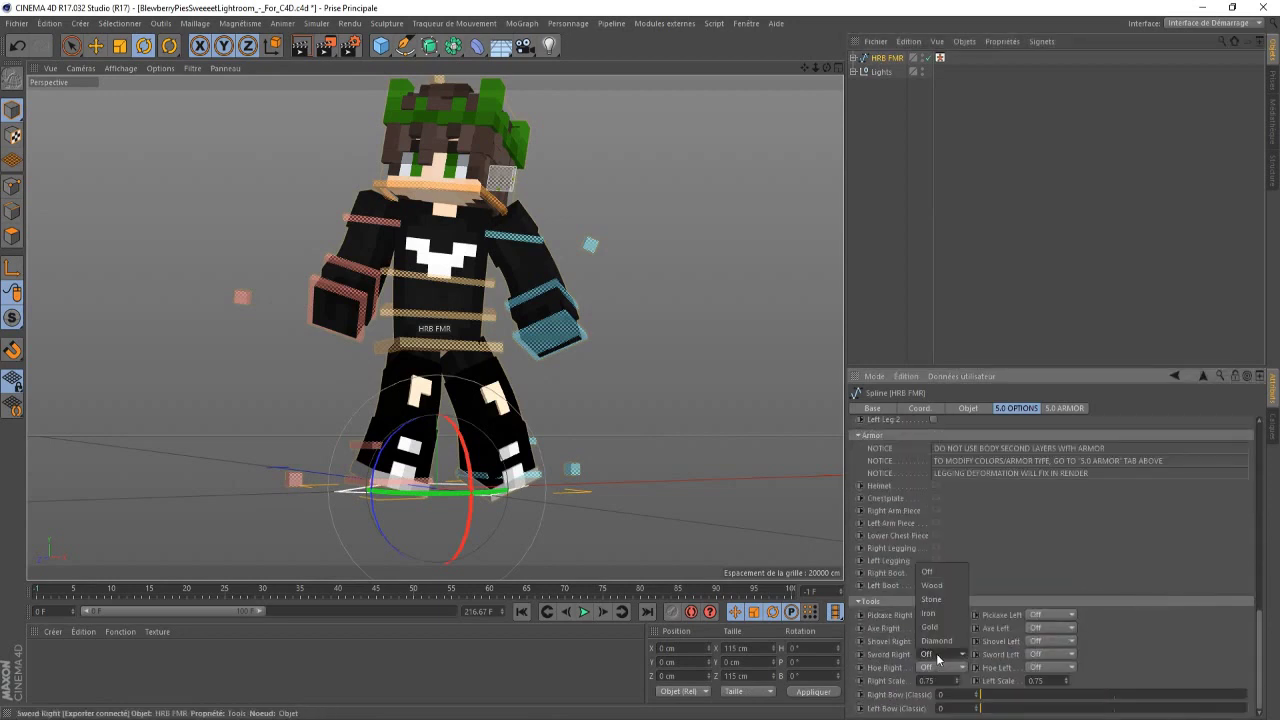
left_click(940, 645)
left_click(941, 651)
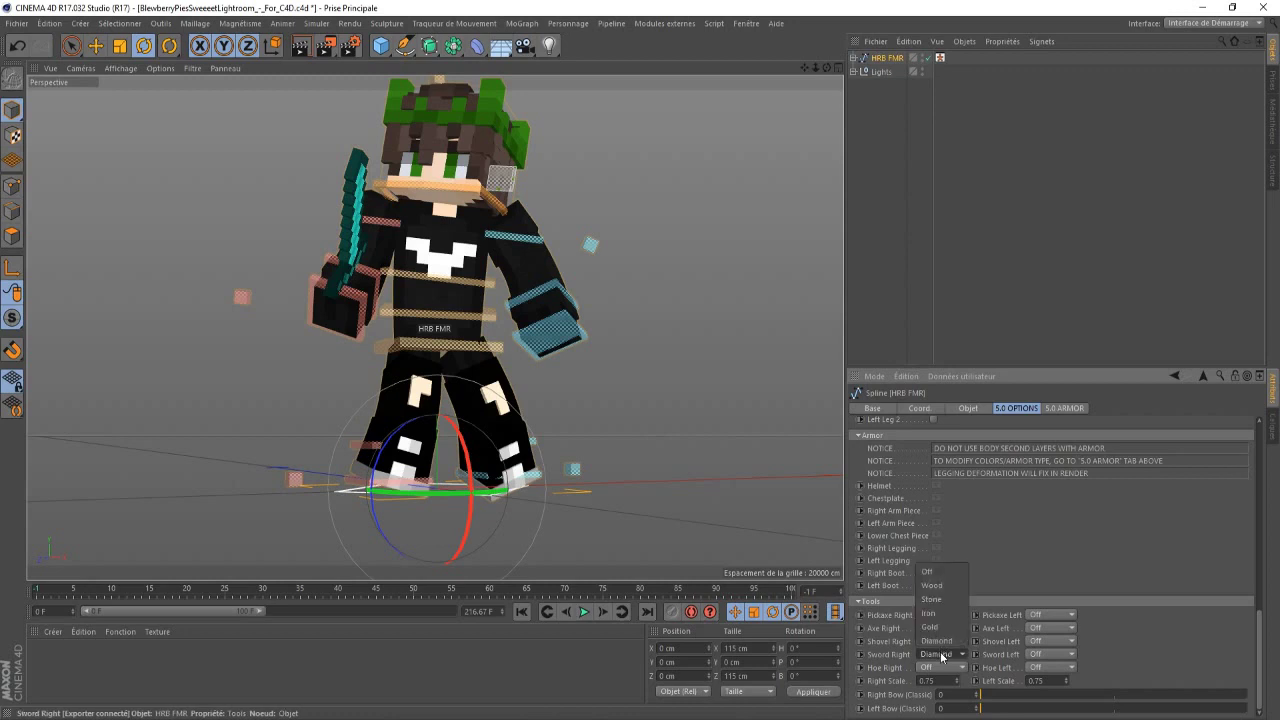
left_click(936, 571)
- Set the rig's left-hand sword option to Diamond
left_click(1058, 656)
left_click(1058, 656)
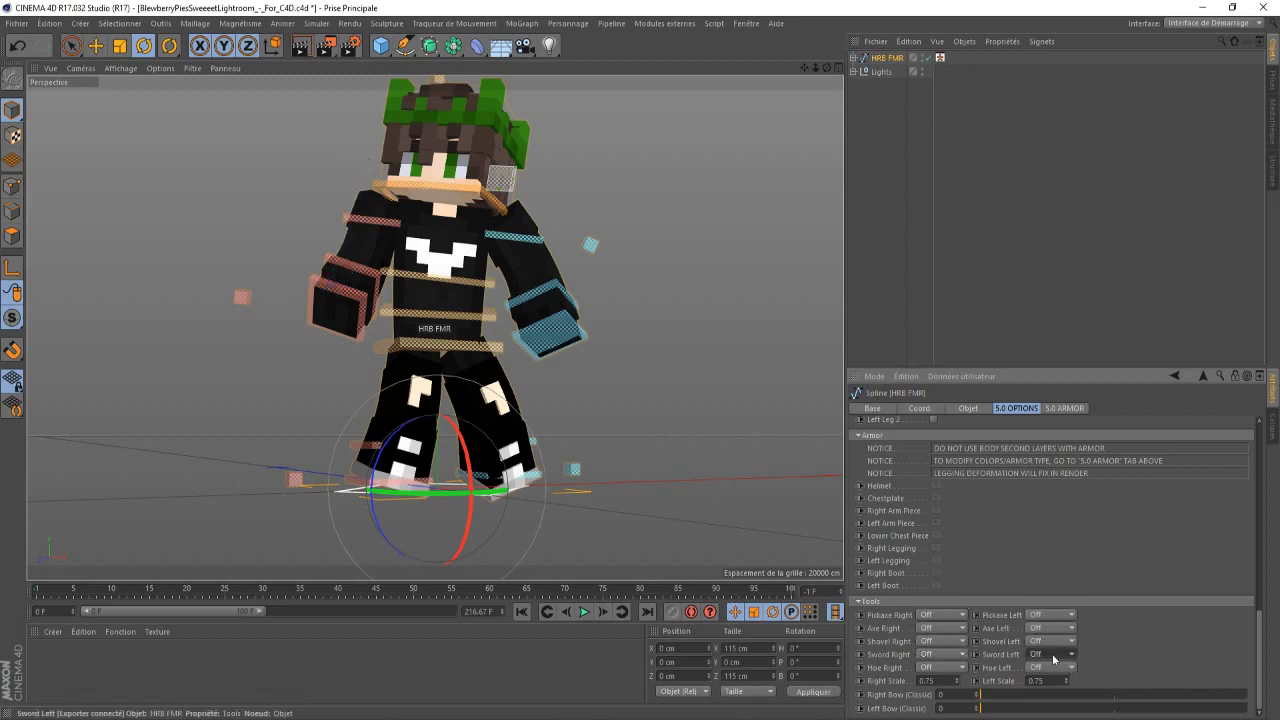
left_click(1058, 656)
left_click(1046, 641)
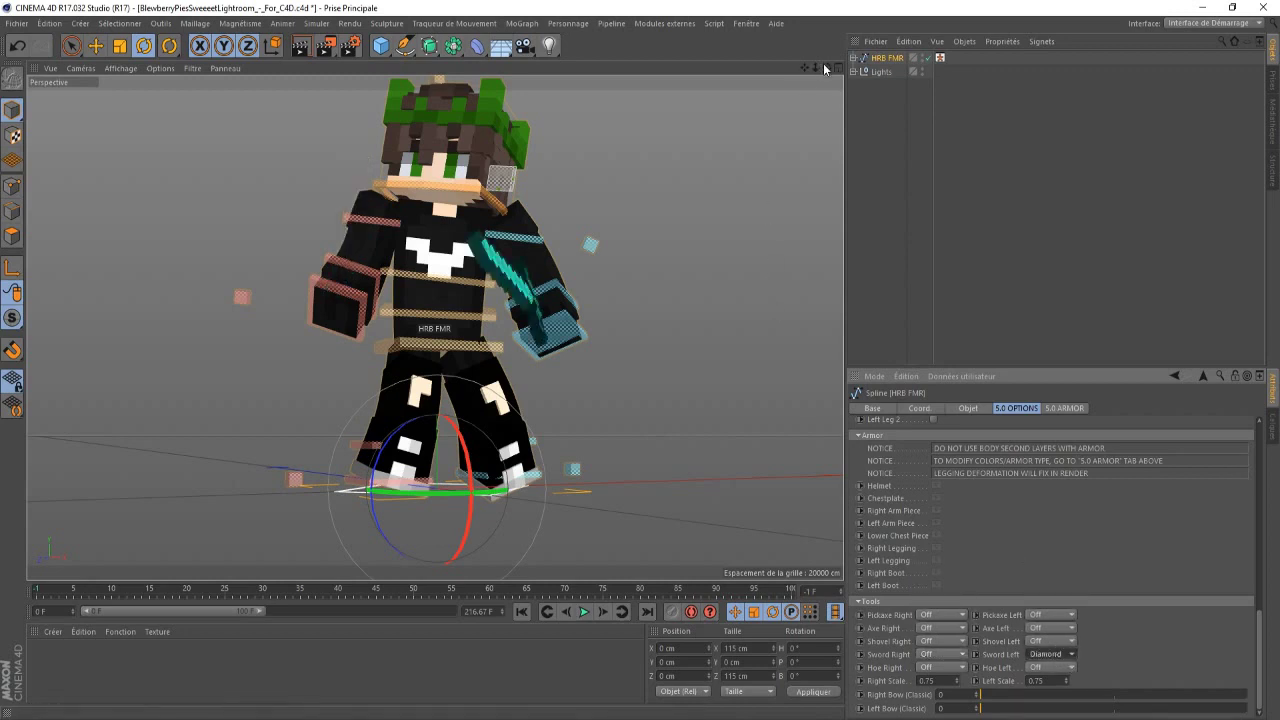
- Select the diamond sword object in the left hand and prepare to brush-select its polygons
left_click_drag(826, 68, 670, 76)
left_click(393, 312)
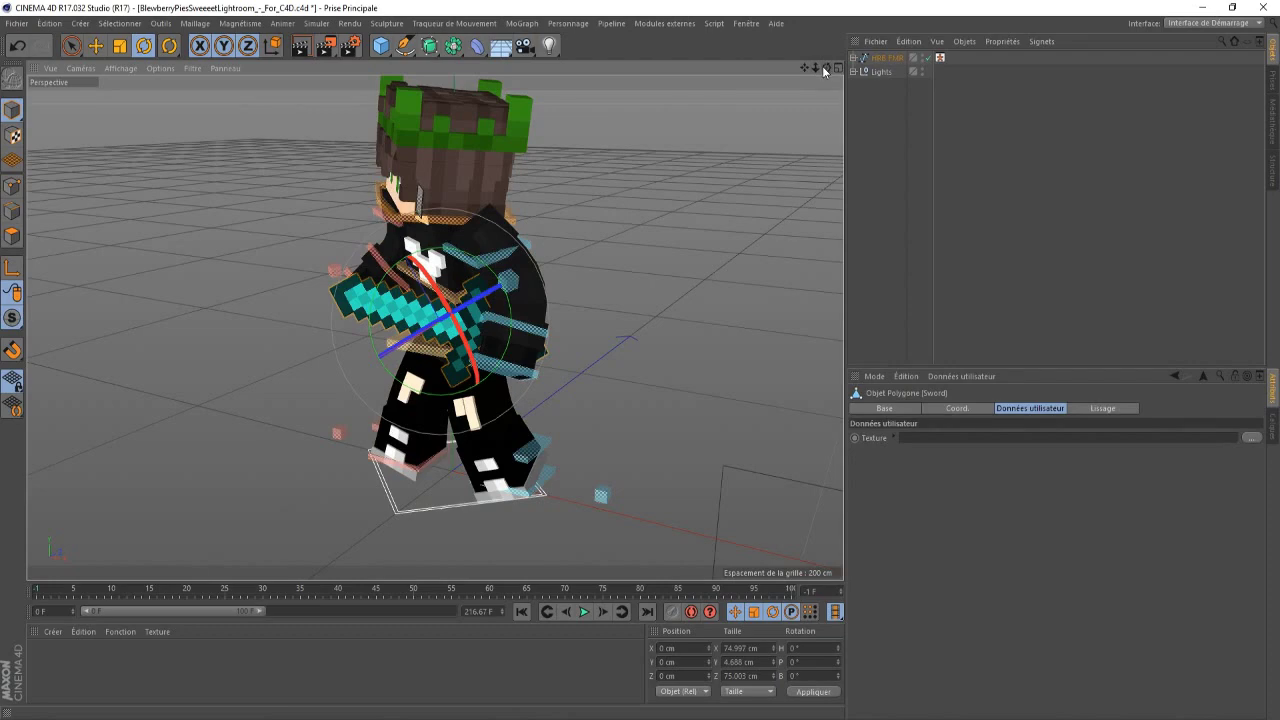
left_click_drag(816, 68, 788, 68)
left_click(15, 243)
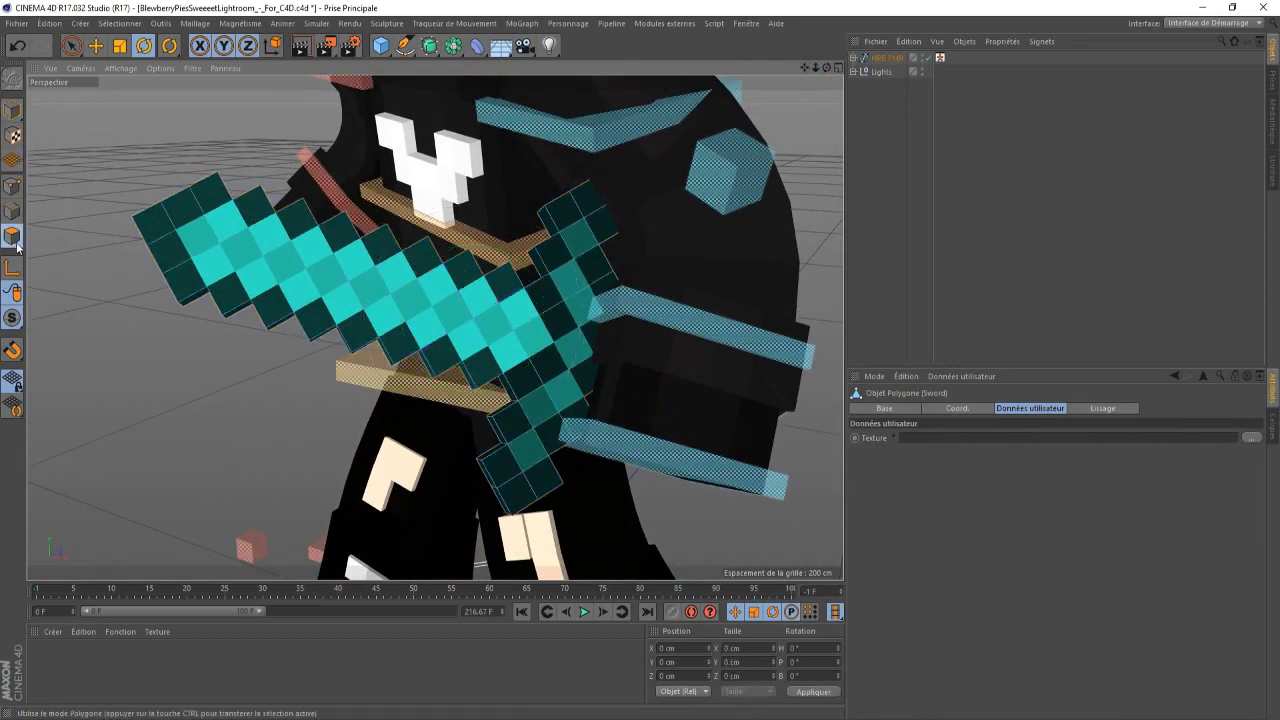
left_click(71, 45)
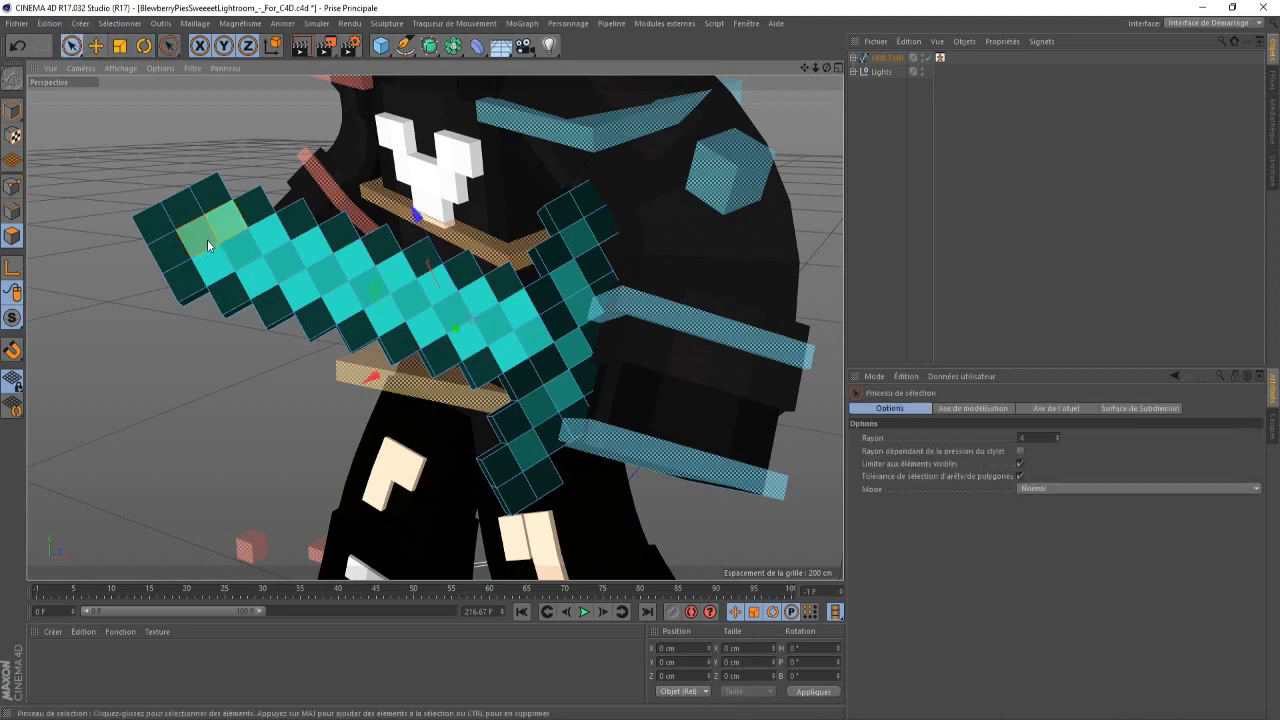
left_click_drag(296, 260, 309, 292)
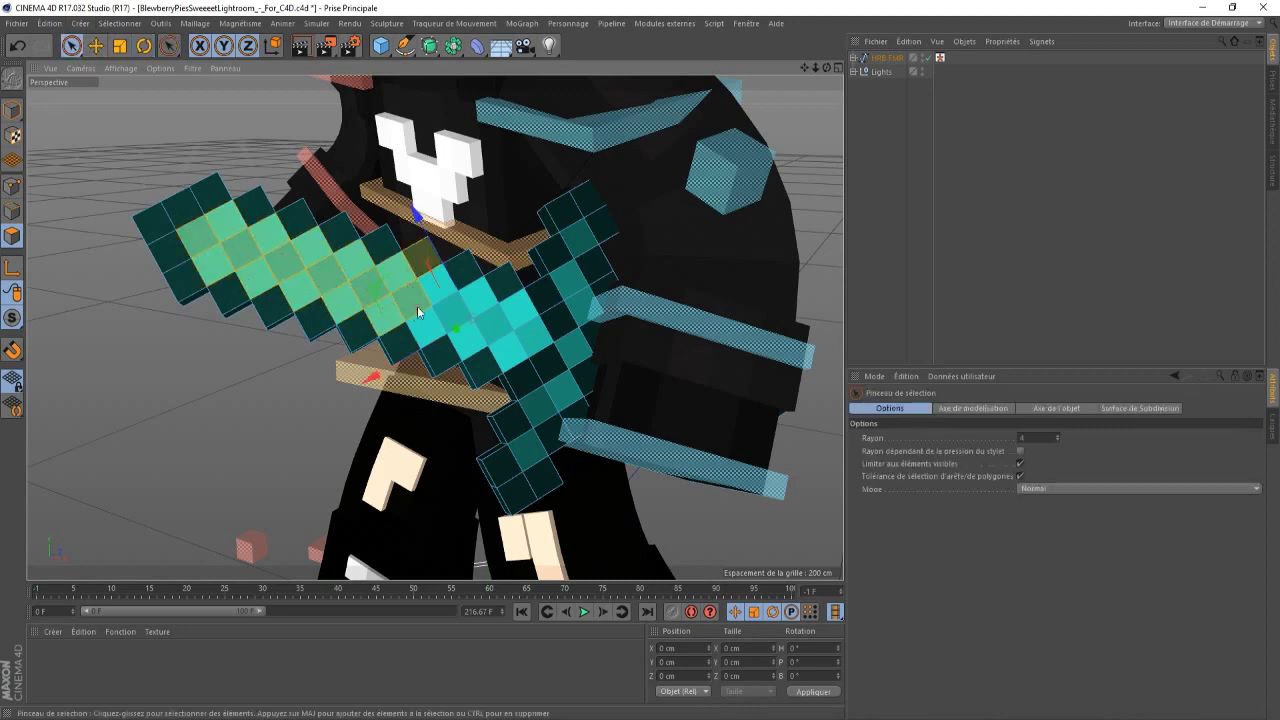
left_click_drag(417, 306, 214, 230)
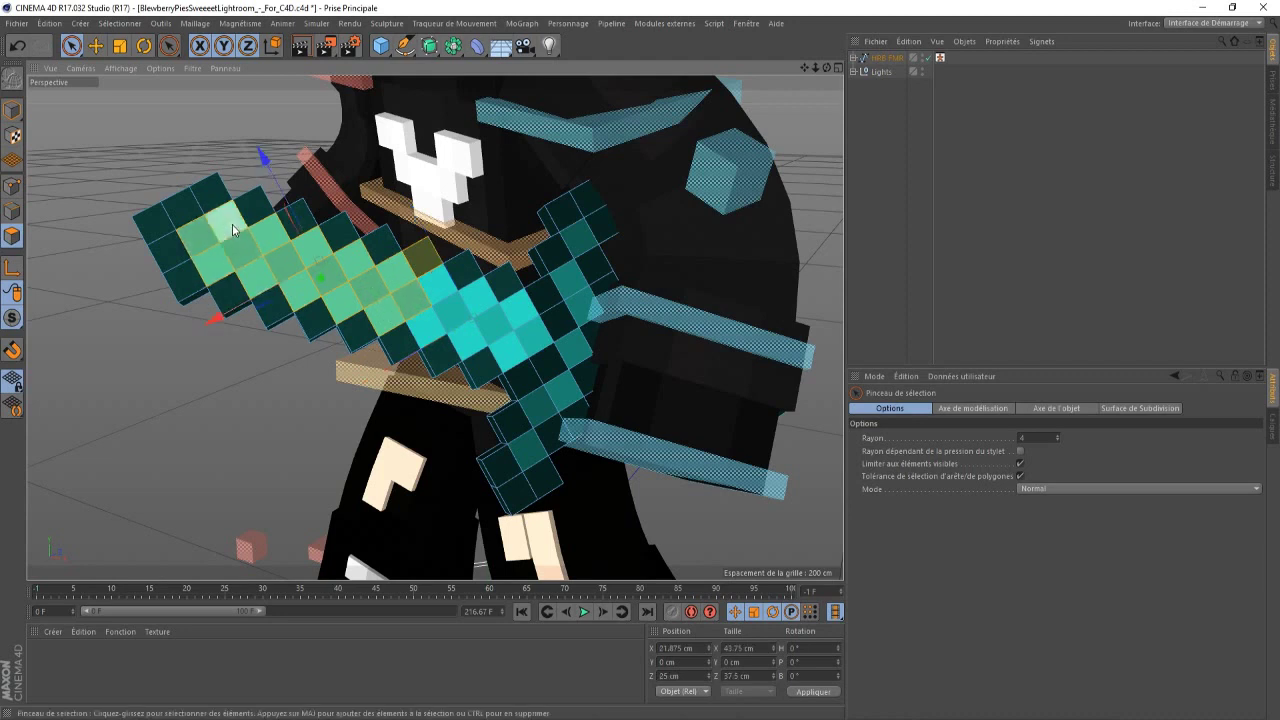
left_click(228, 224)
left_click_drag(223, 226, 220, 229)
key("ctrl+z")
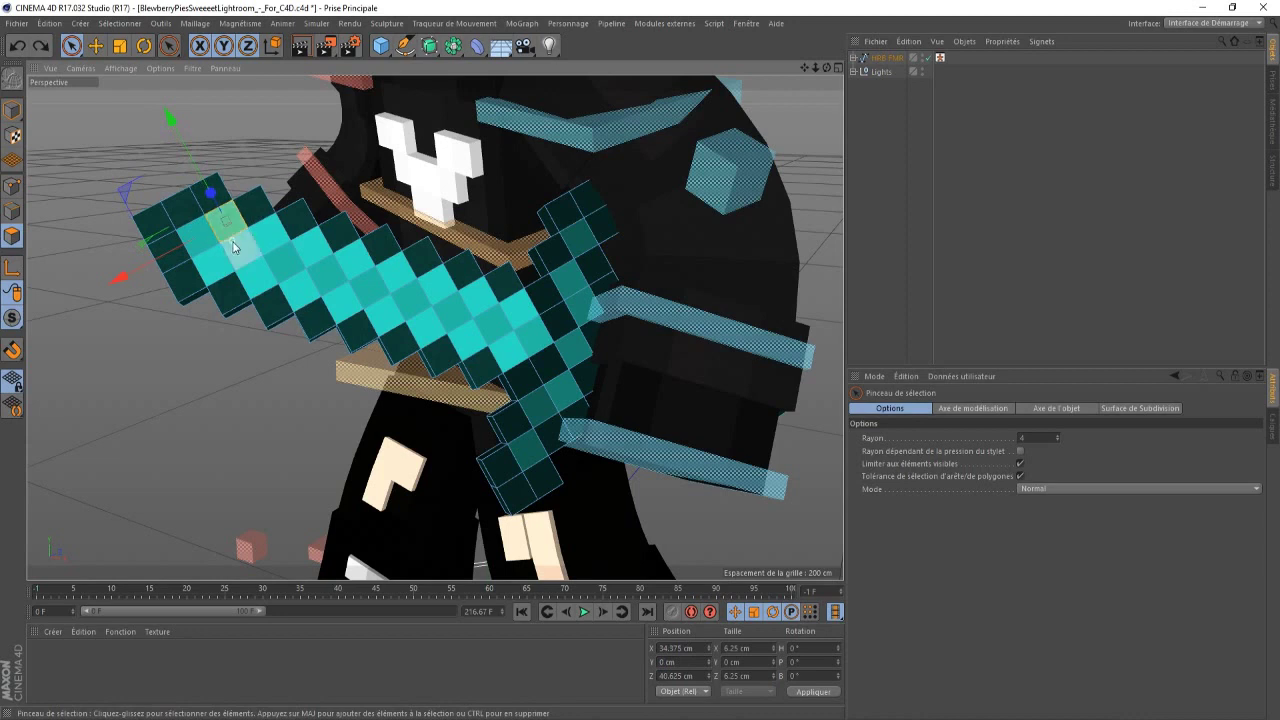
- Select the lighter inner faces of the sword's blade and crossguard on its outward-facing side
left_click(223, 238)
left_click_drag(256, 258, 283, 267)
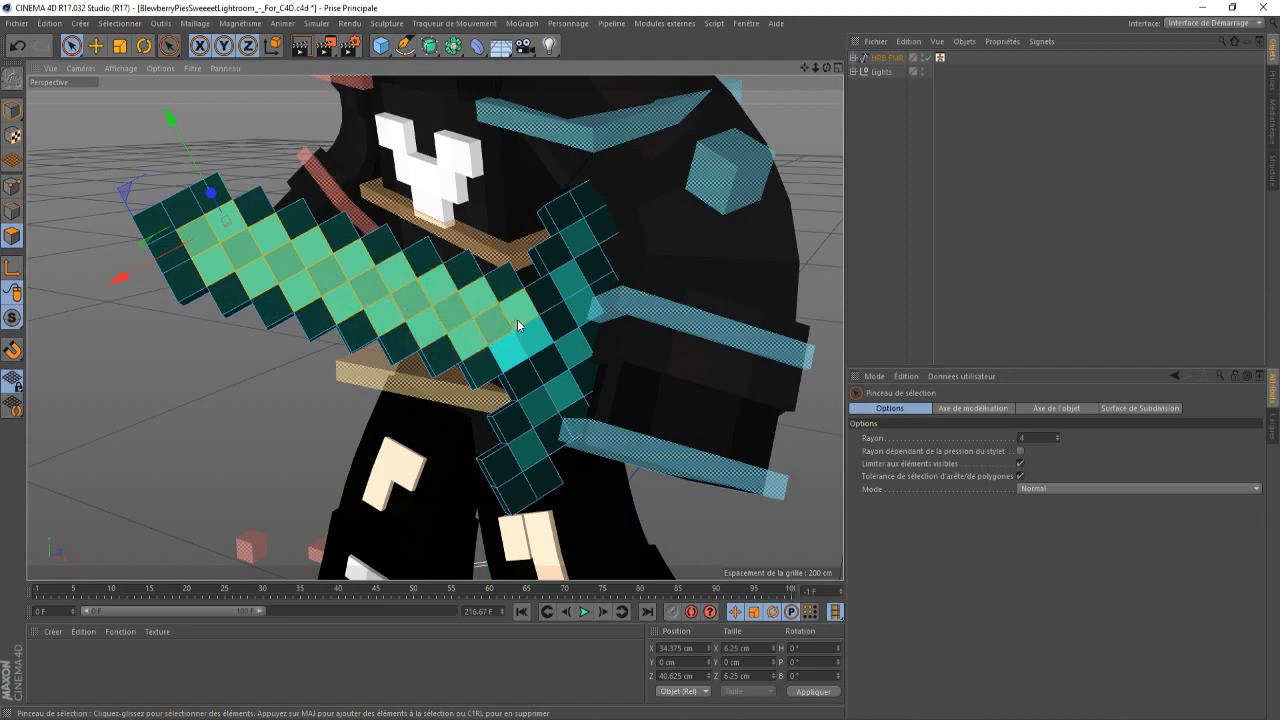
mouse_move(570, 232)
left_mouse_down()
mouse_move(582, 262)
mouse_move(571, 286)
left_mouse_up()
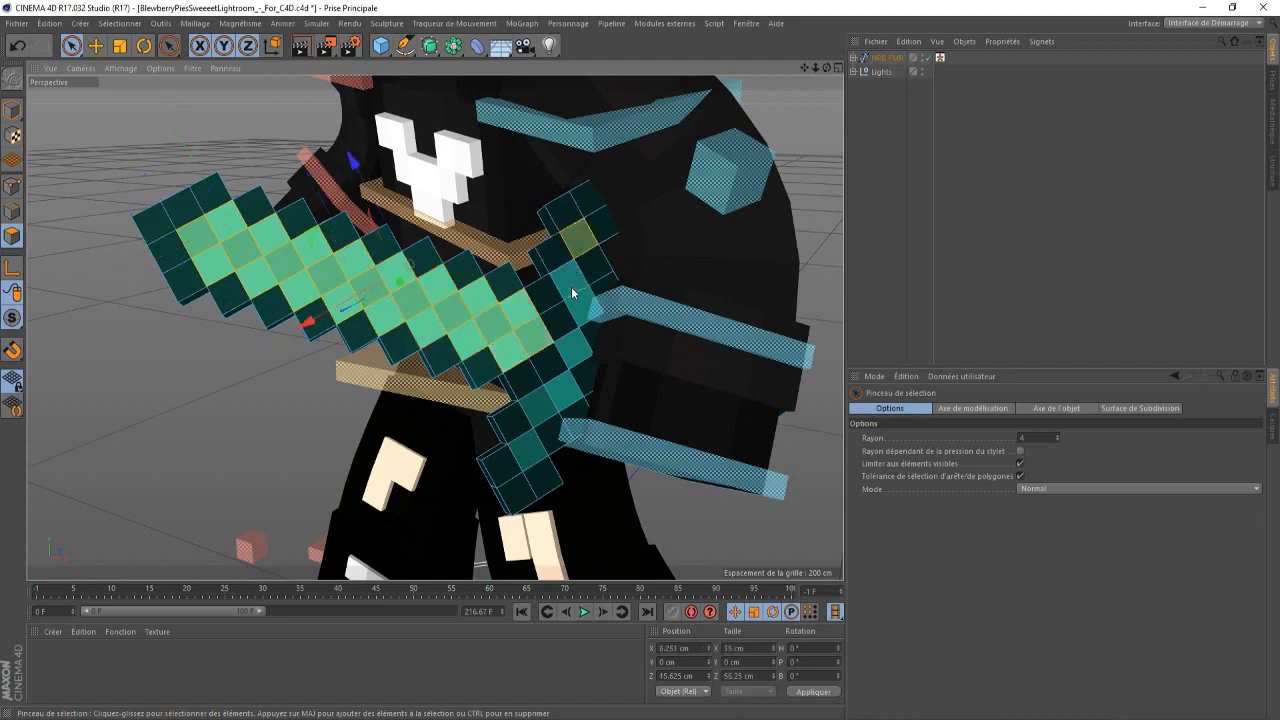
mouse_move(582, 336)
left_mouse_down()
mouse_move(576, 384)
mouse_move(526, 452)
left_mouse_up()
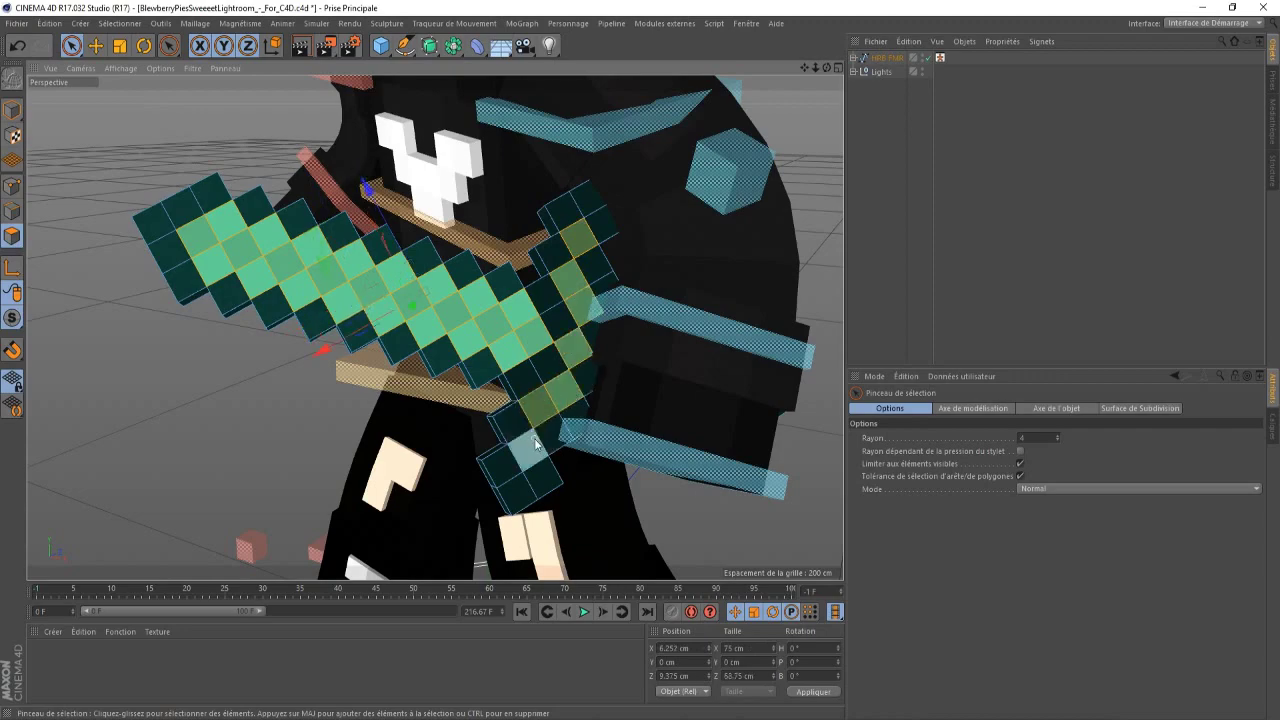
- Add the matching inner blade and crossguard faces on the sword's opposite side to the selection
left_click_drag(434, 327, 592, 142, "alt")
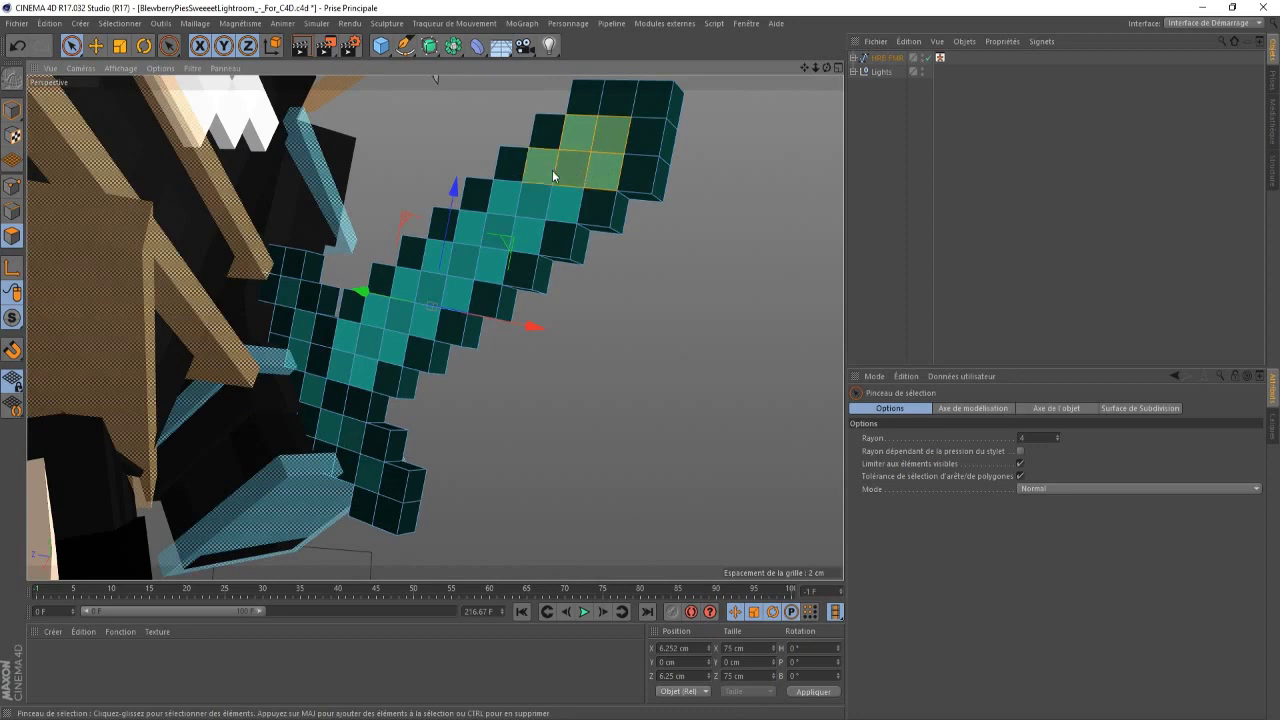
left_click_drag(543, 204, 444, 270)
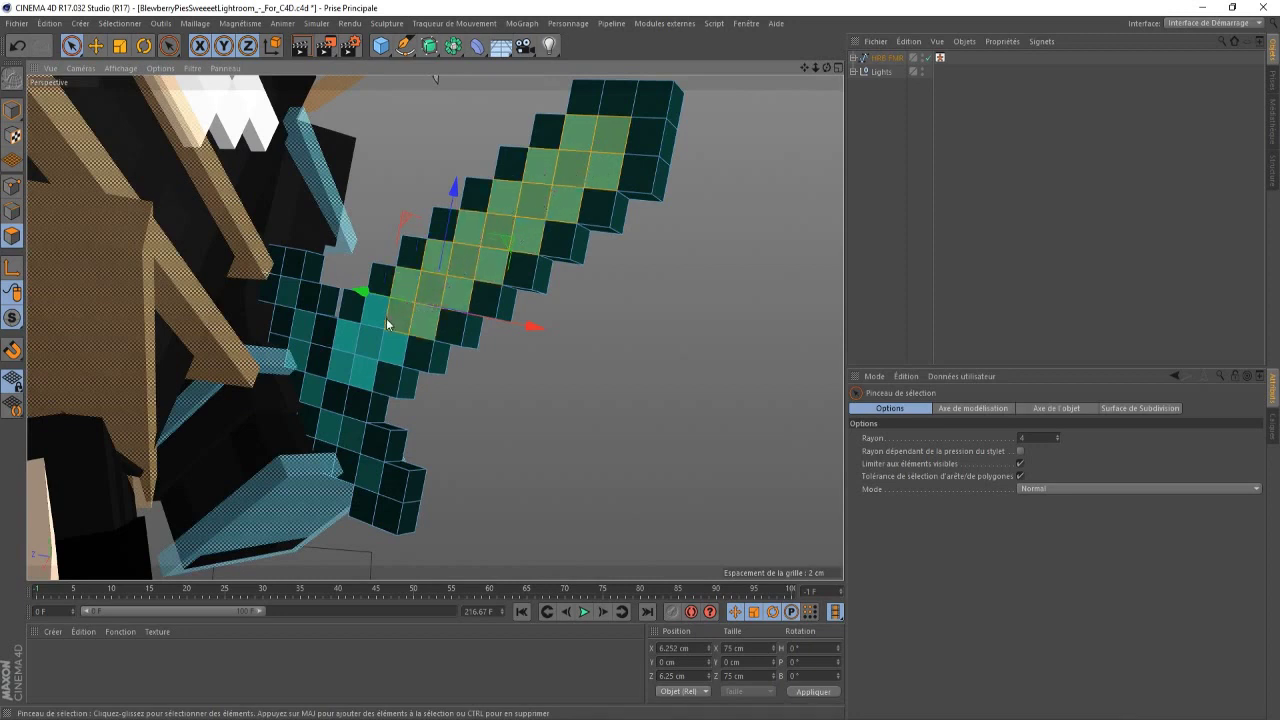
left_click_drag(386, 318, 343, 359)
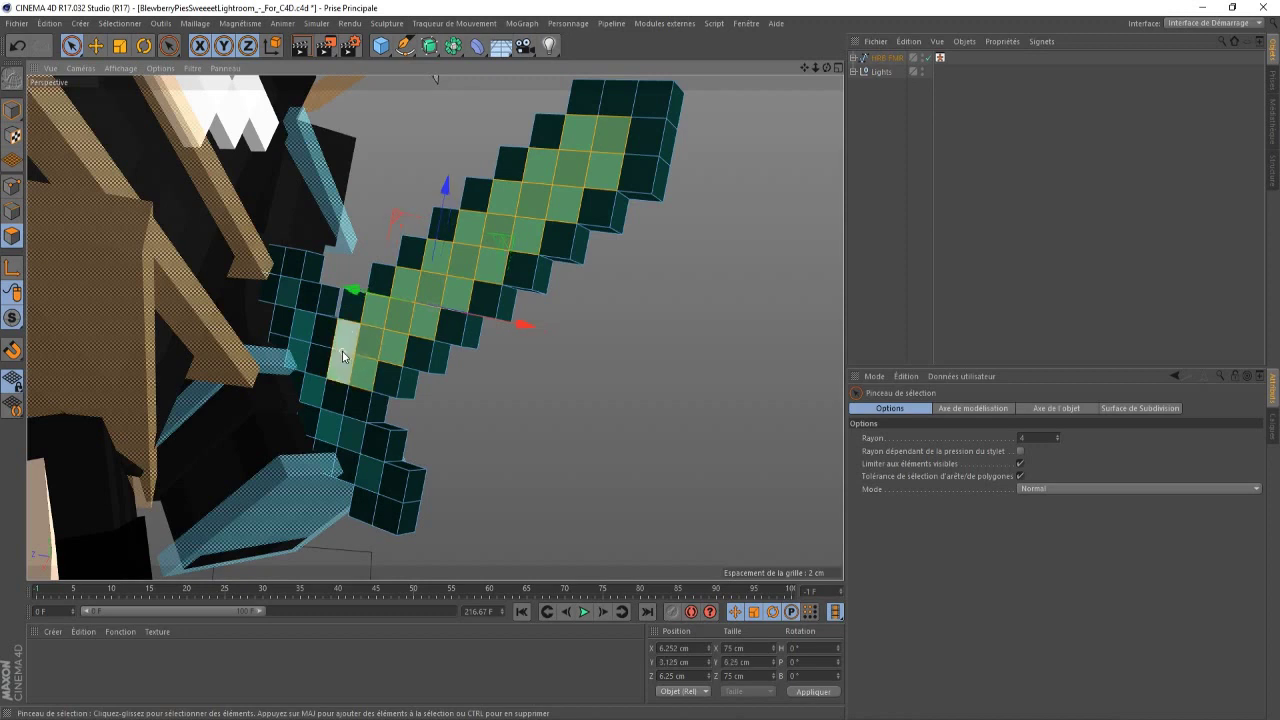
left_click(295, 297)
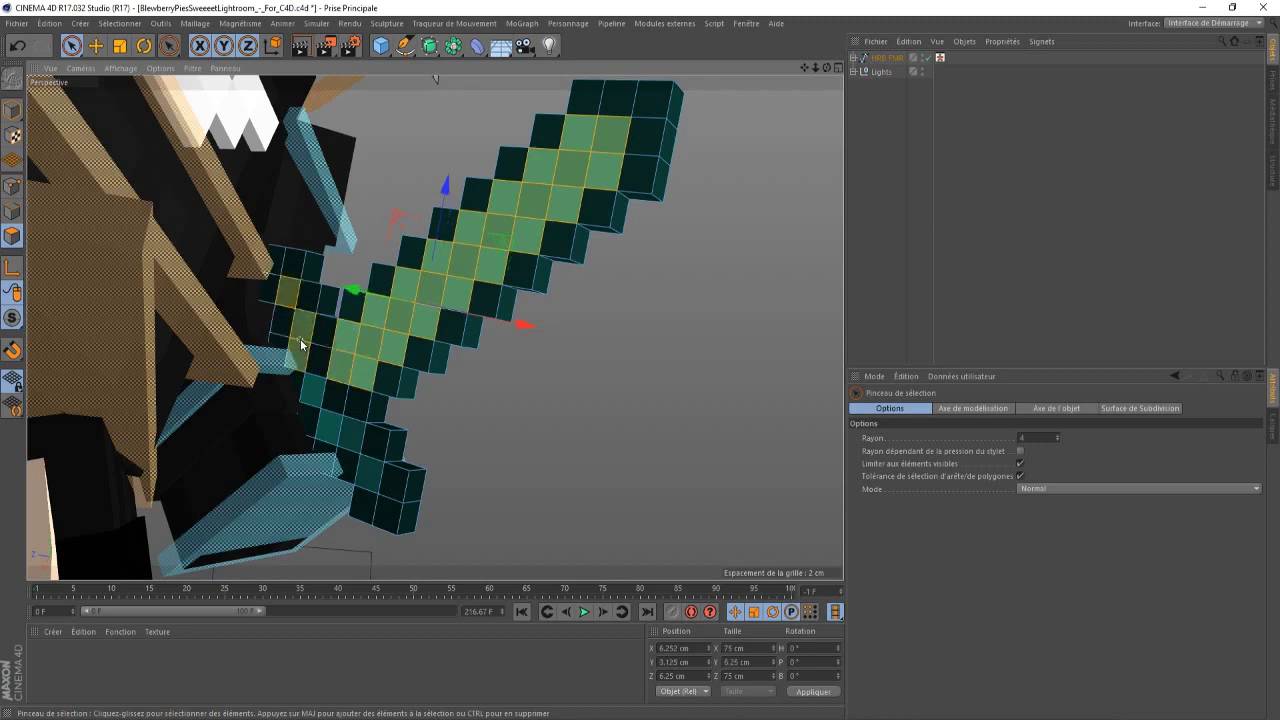
mouse_move(300, 339)
left_mouse_down()
mouse_move(331, 434)
mouse_move(375, 472)
left_mouse_up()
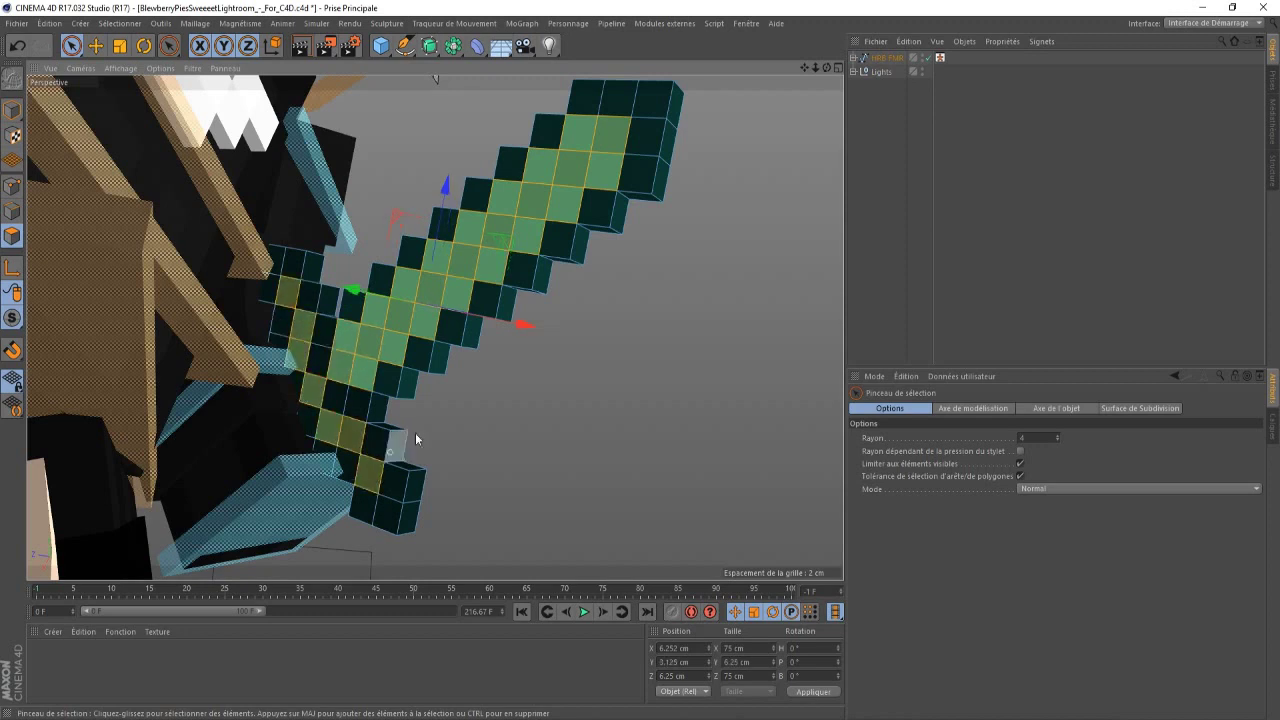
- Try extruding the selected sword faces with an offset of 1.5 cm, and undo the extrusion
key("d")
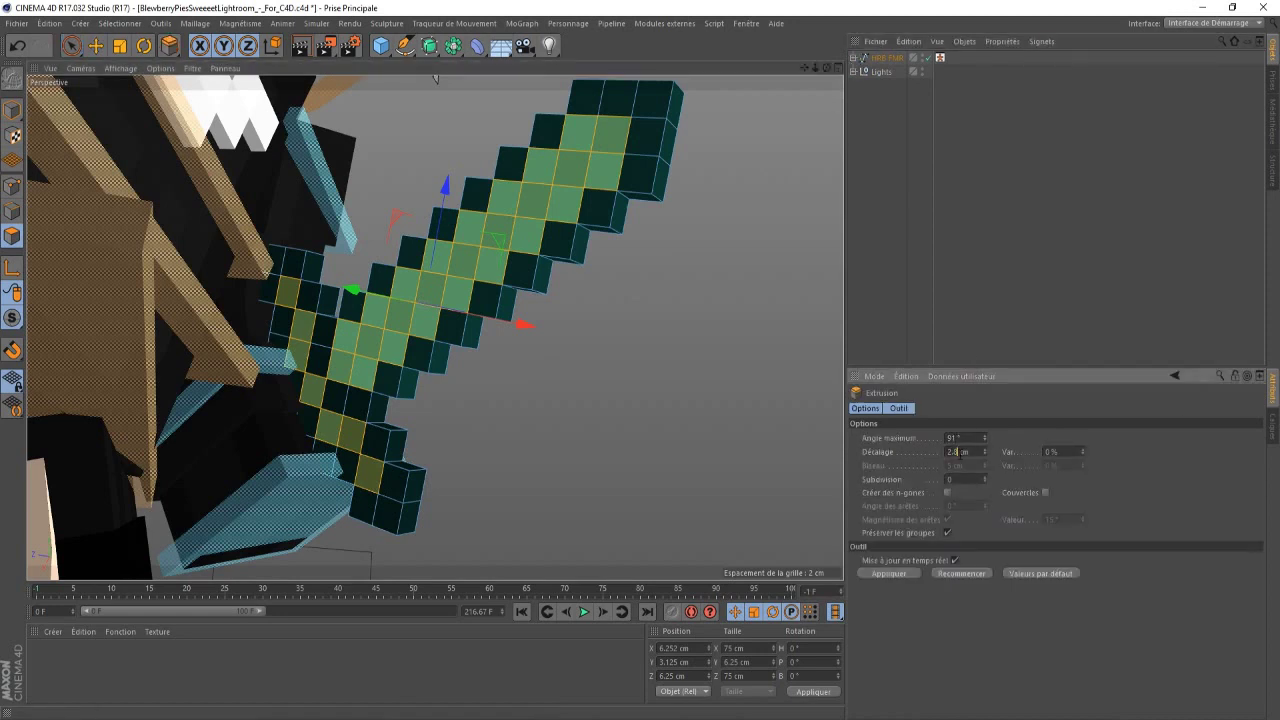
double_click(955, 451)
key("BackSpace")
key("Return")
left_click_drag(827, 68, 700, 80)
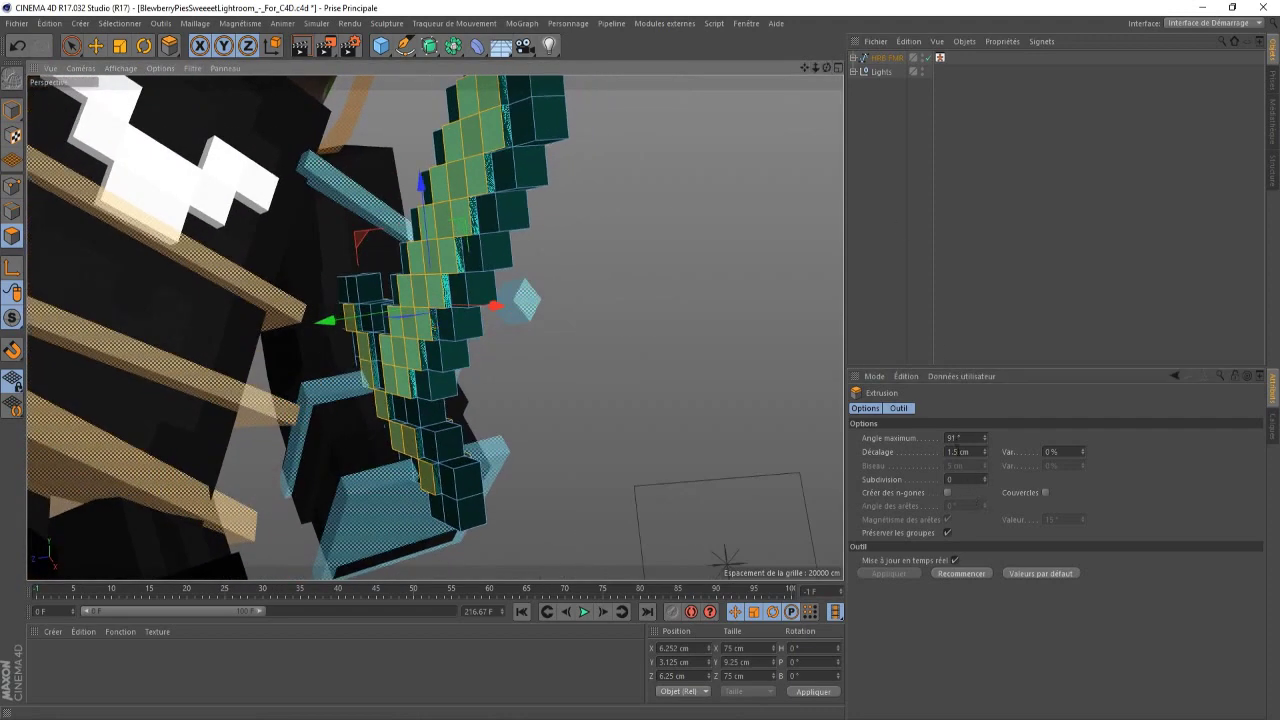
left_click(957, 451)
key("ctrl+z")
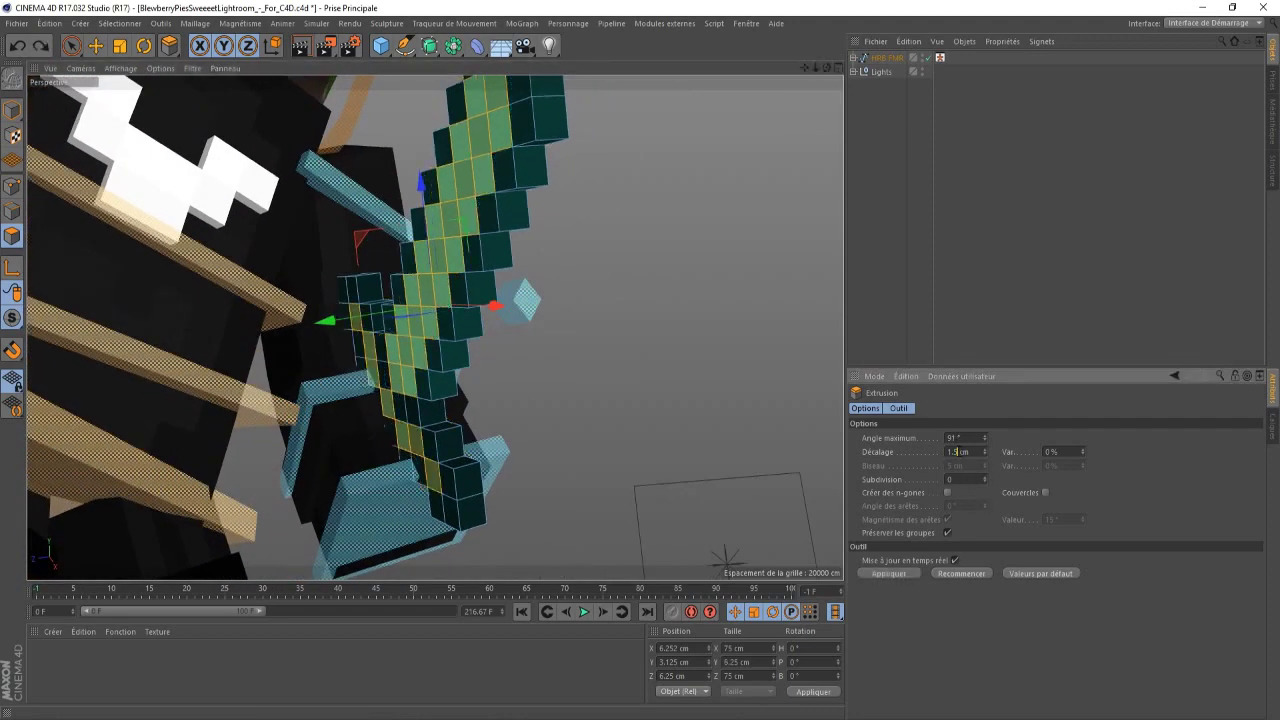
- Extrude the selected inner faces on both sides of the sword with an offset of 2 cm
key("BackSpace")
key("BackSpace")
key("BackSpace")
type("2")
key("Return")
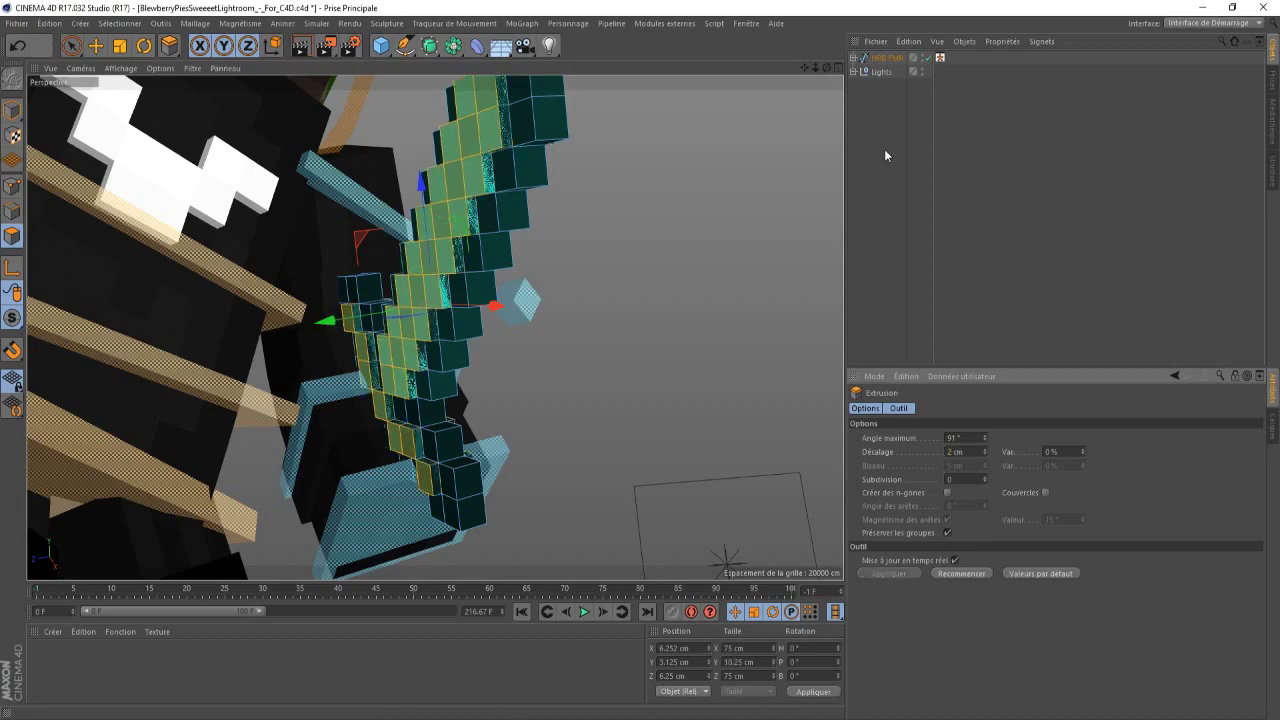
- Render previews of the whole character in the viewport, from the front and from a side angle
mouse_move(816, 67)
left_mouse_down()
mouse_move(742, 105)
mouse_move(778, 110)
mouse_move(720, 124)
mouse_move(770, 120)
mouse_move(760, 68)
mouse_move(895, 62)
mouse_move(808, 75)
left_mouse_up()
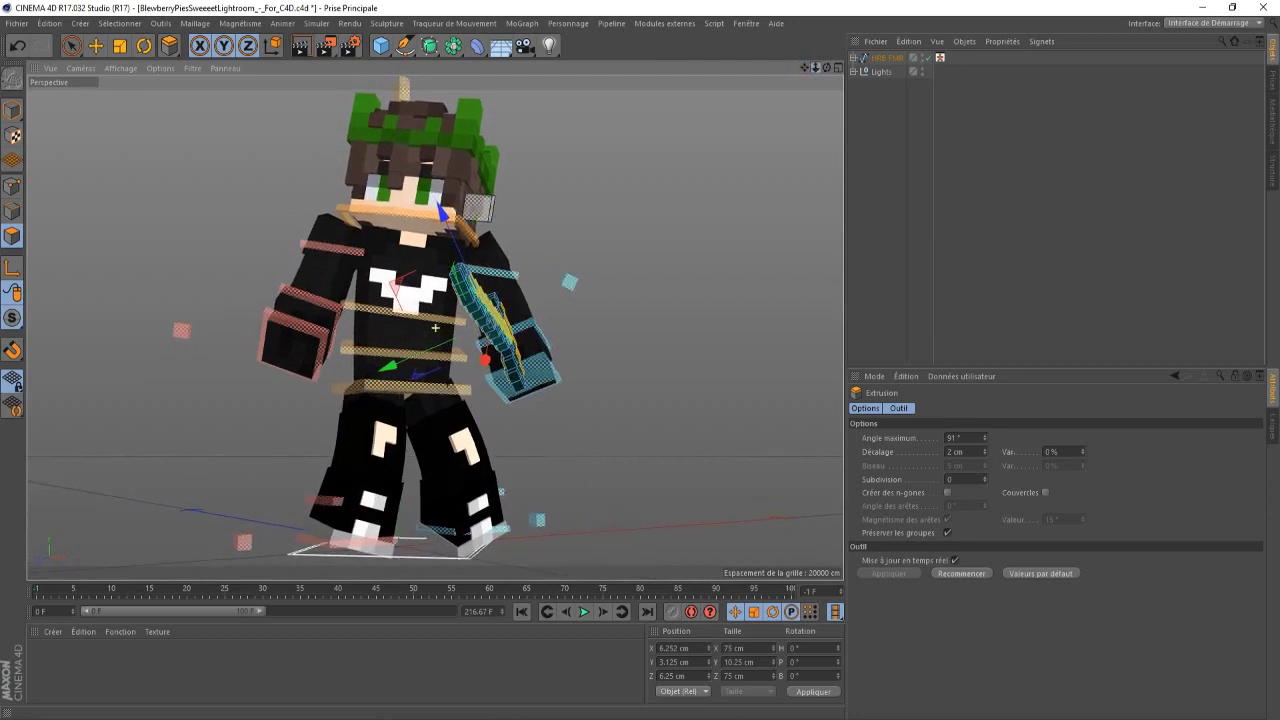
left_click(300, 46)
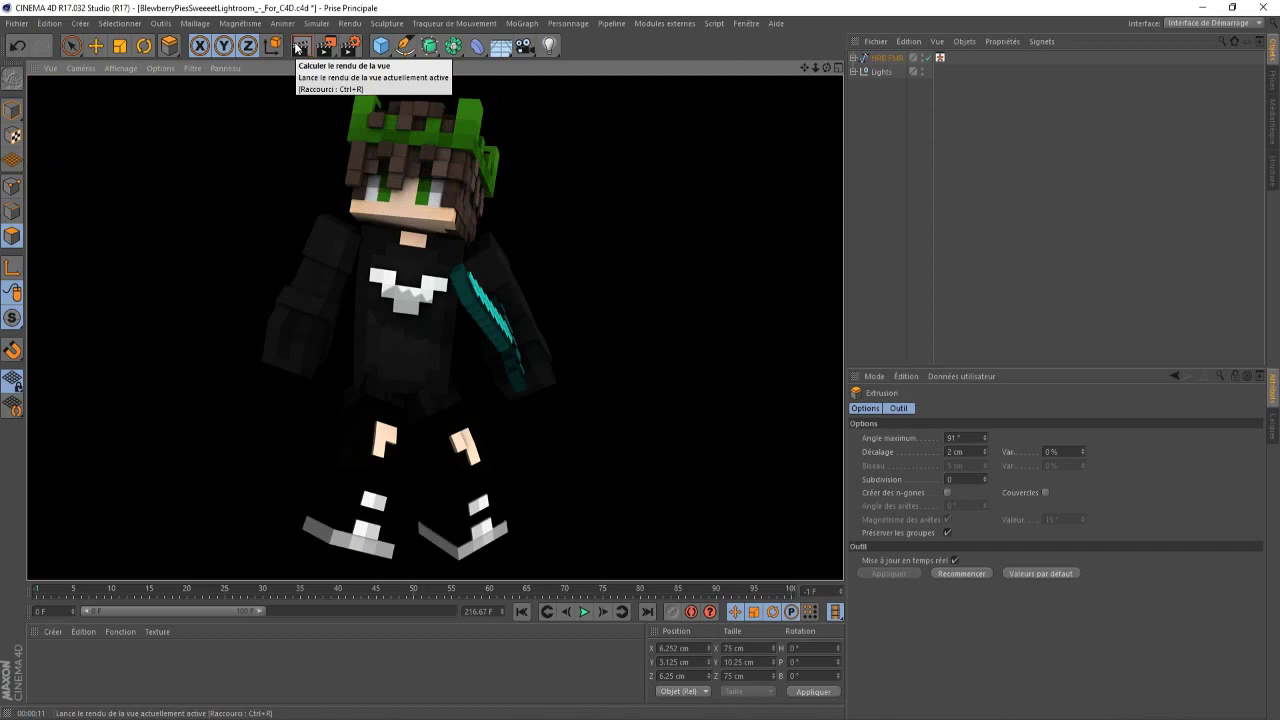
mouse_move(827, 68)
left_mouse_down()
mouse_move(854, 69)
mouse_move(806, 70)
left_mouse_up()
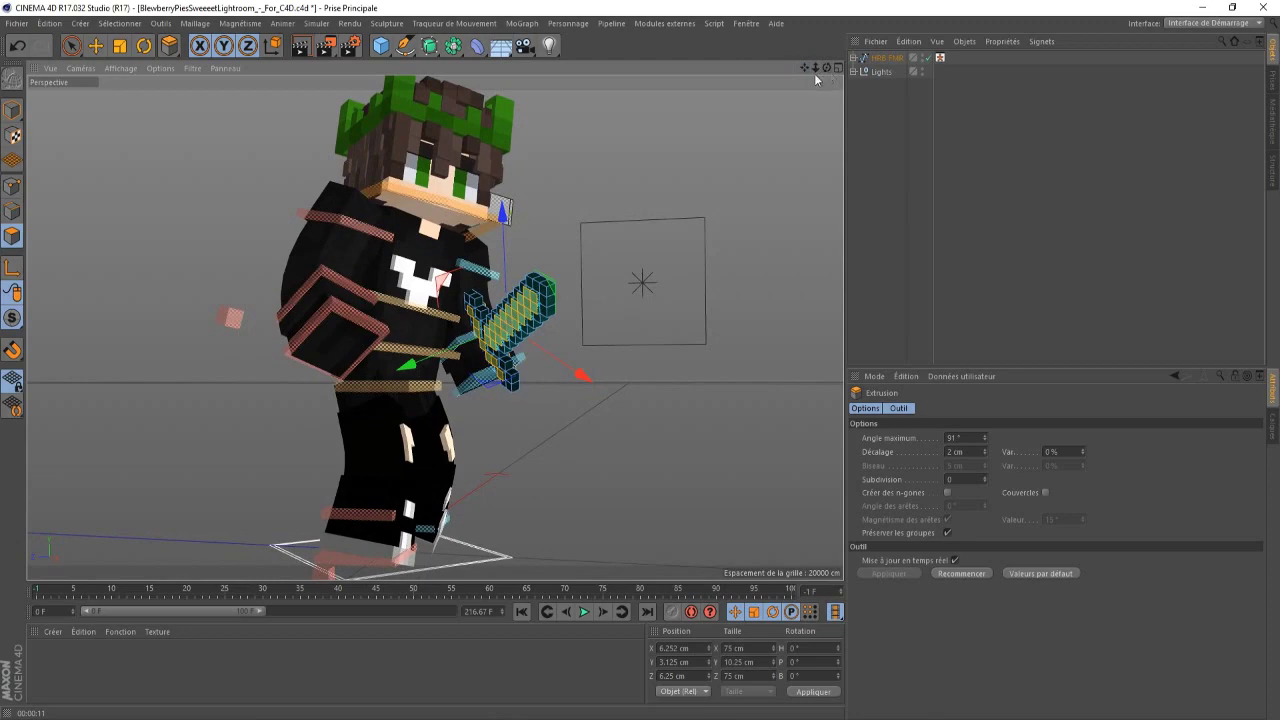
left_click(302, 45)
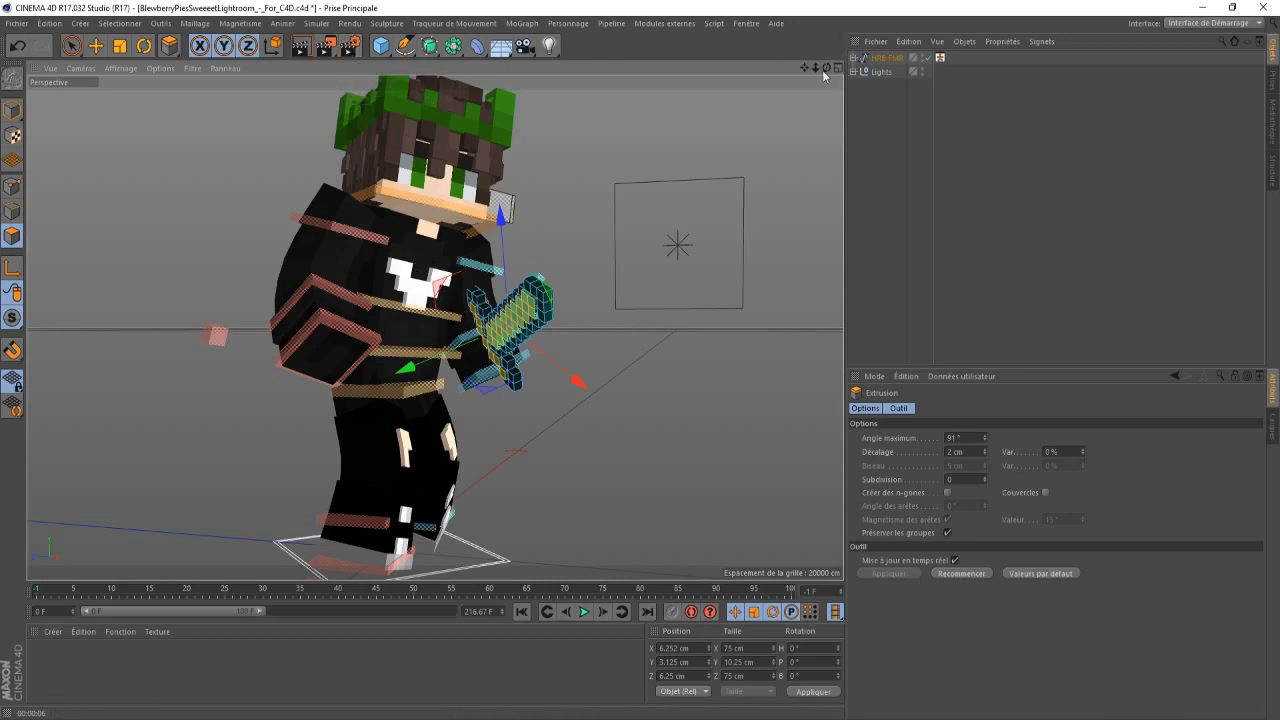
- Open the render settings and choose PNG as the format for the saved image
left_click(349, 50)
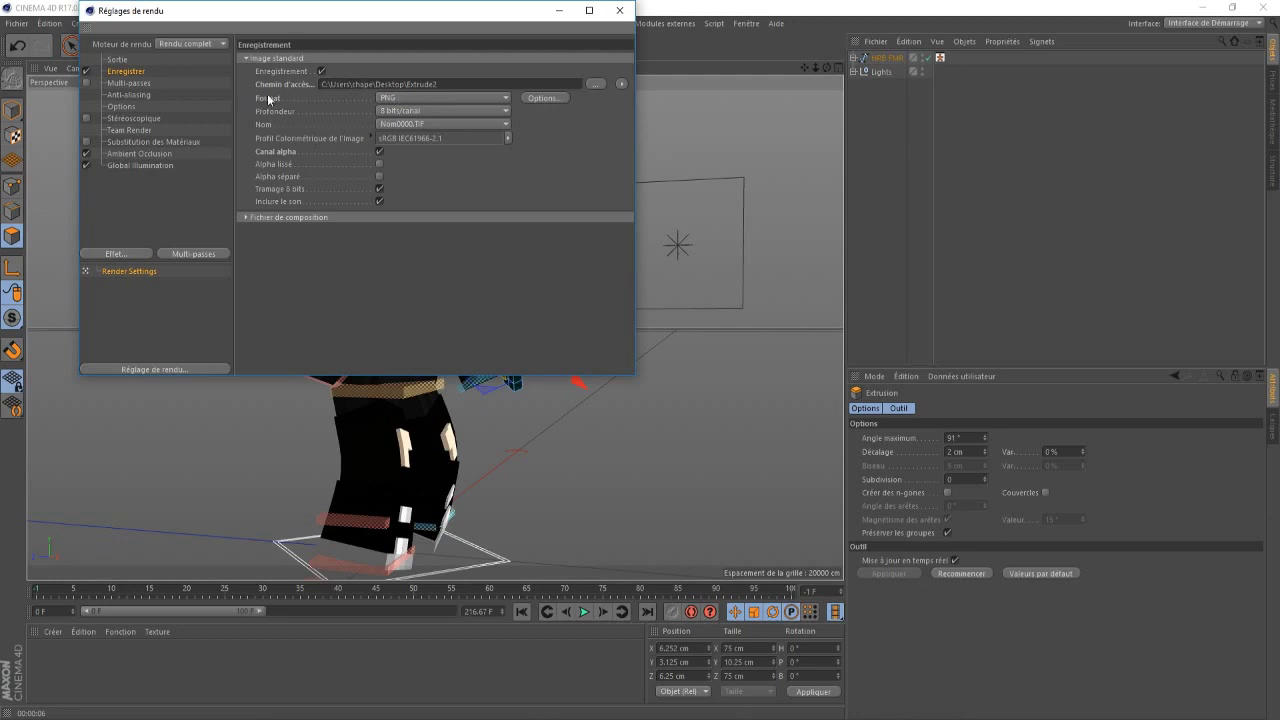
left_click(430, 95)
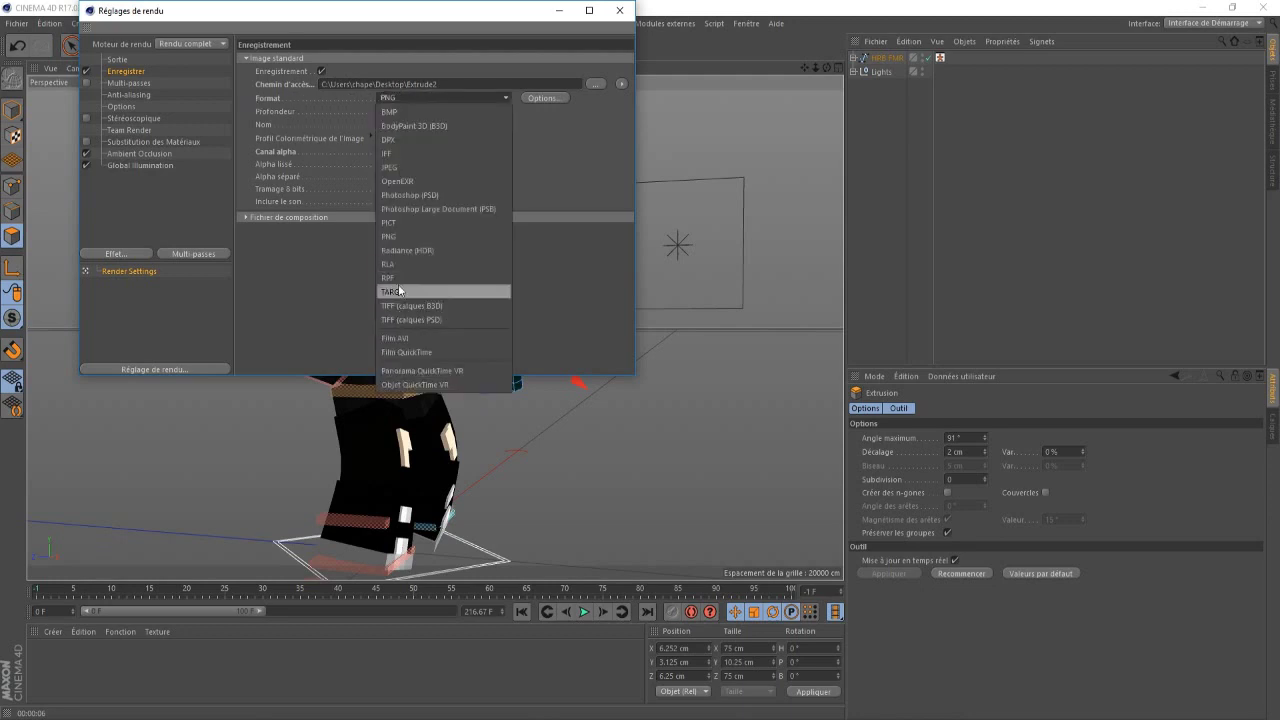
left_click(401, 239)
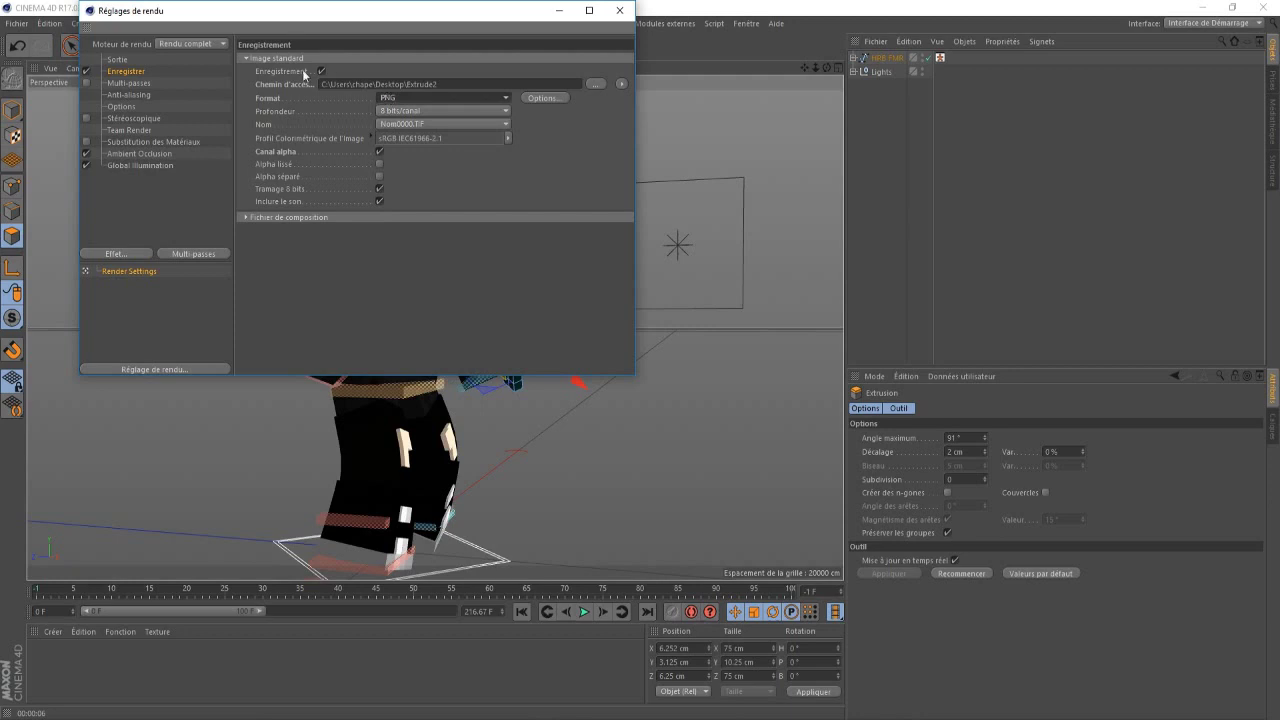
- Apply the HDTV 1080 29.97 film/video preset to the render output and close the render settings
left_click(118, 59)
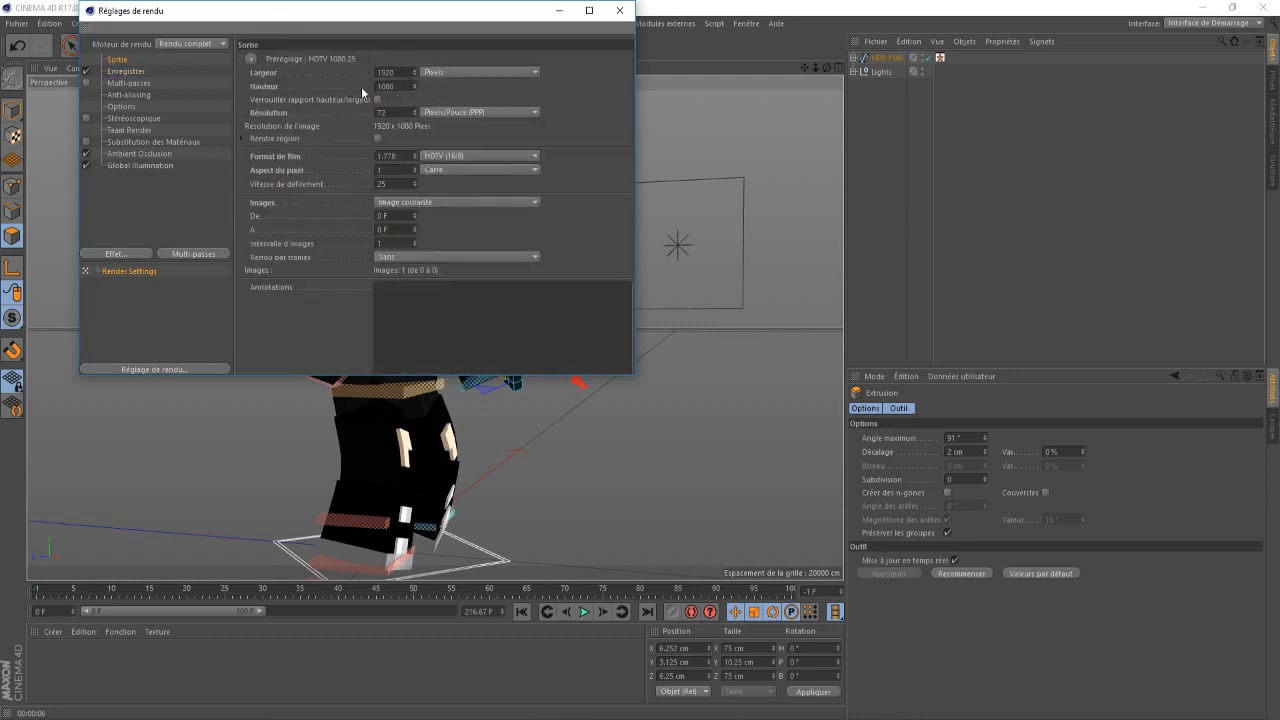
left_click(253, 59)
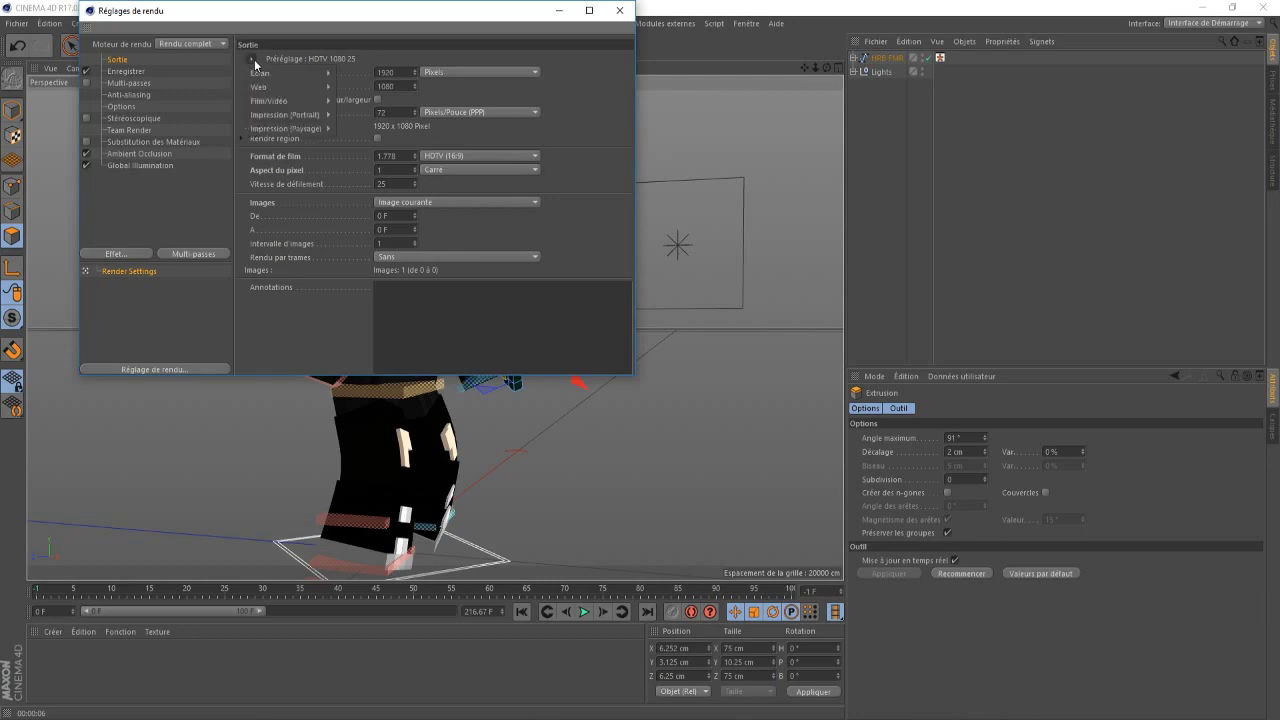
left_click(356, 52)
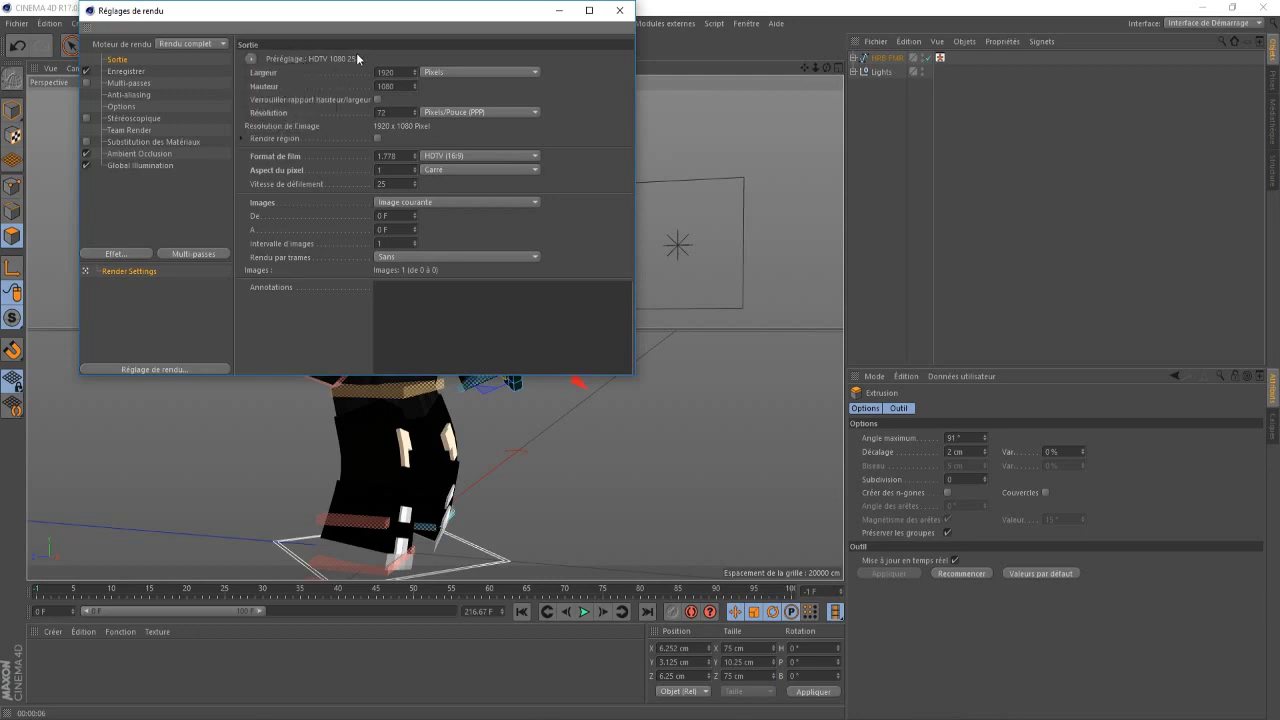
left_click(251, 59)
mouse_move(290, 102)
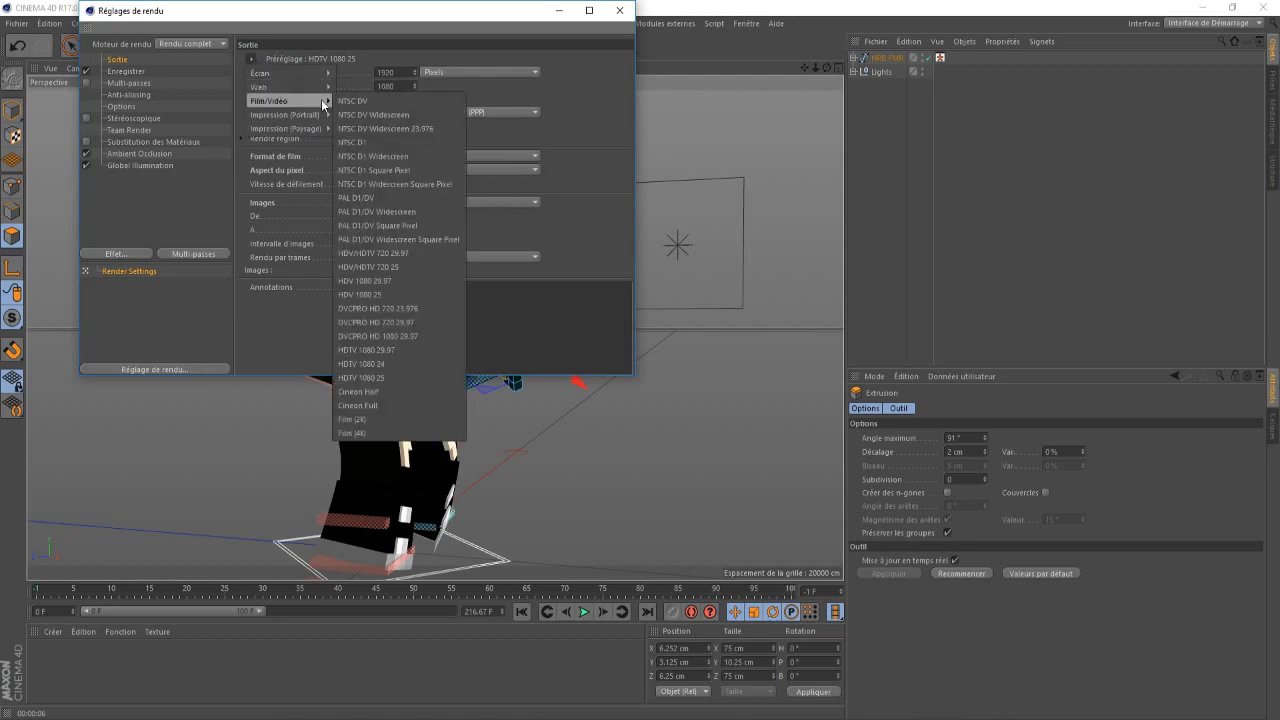
left_click(404, 350)
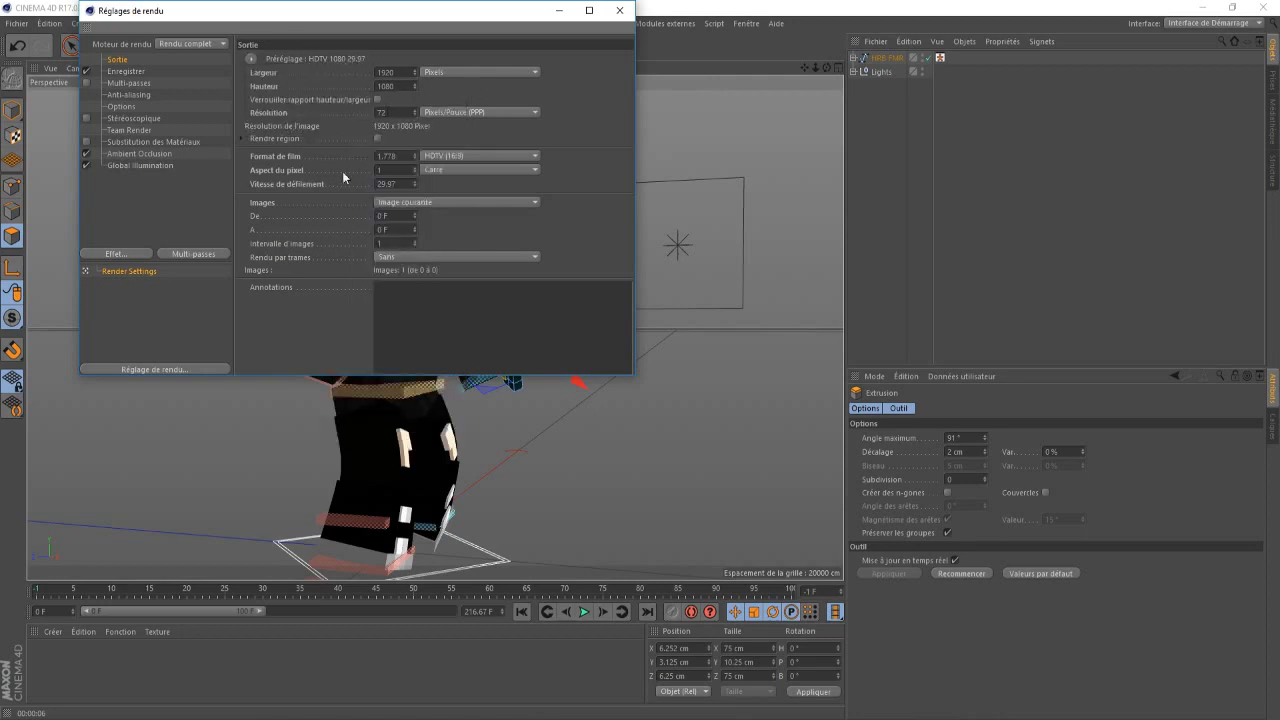
left_click(619, 10)
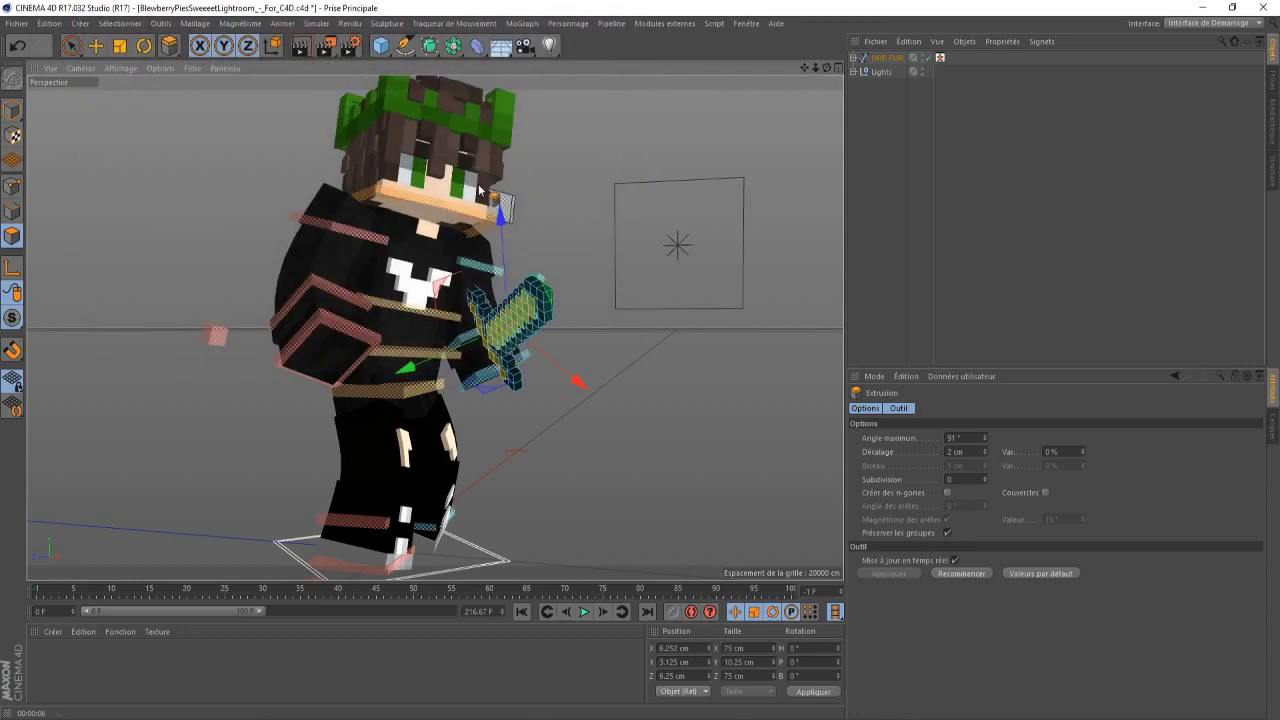
- Render the character to the picture viewer, maximize the viewer and zoom out to 50% to show the full image
left_click(326, 46)
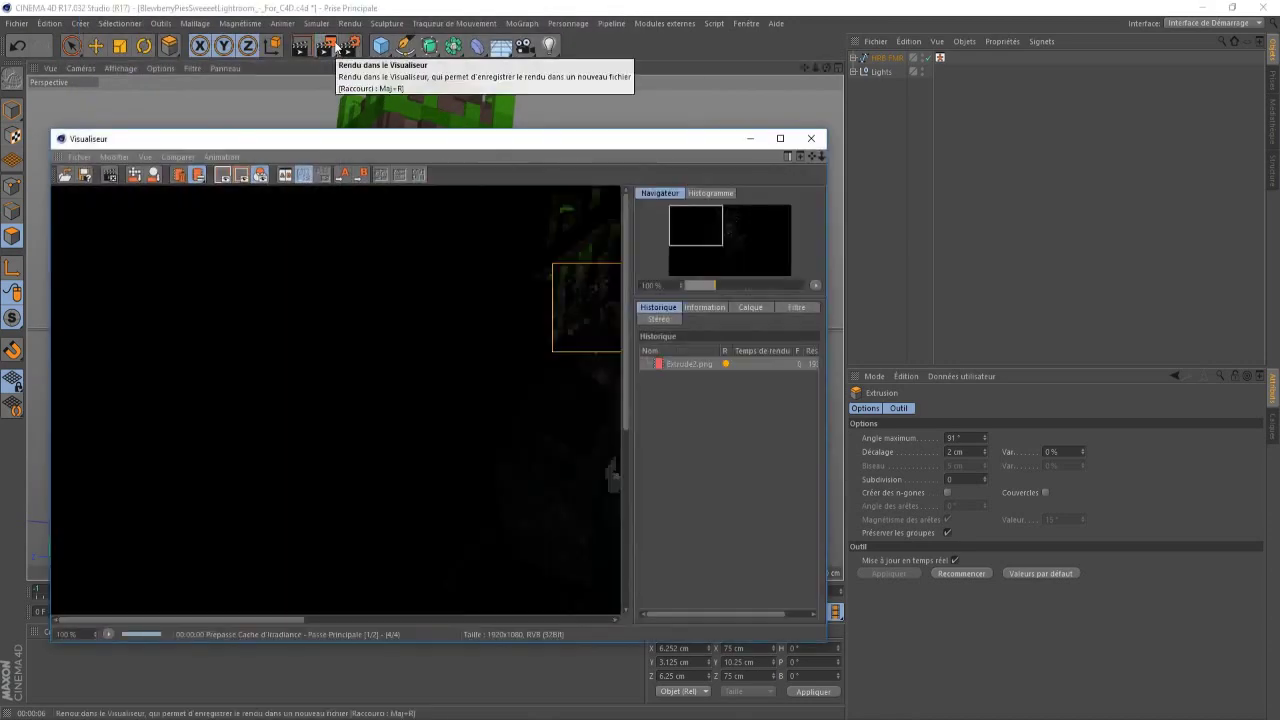
left_click(780, 138)
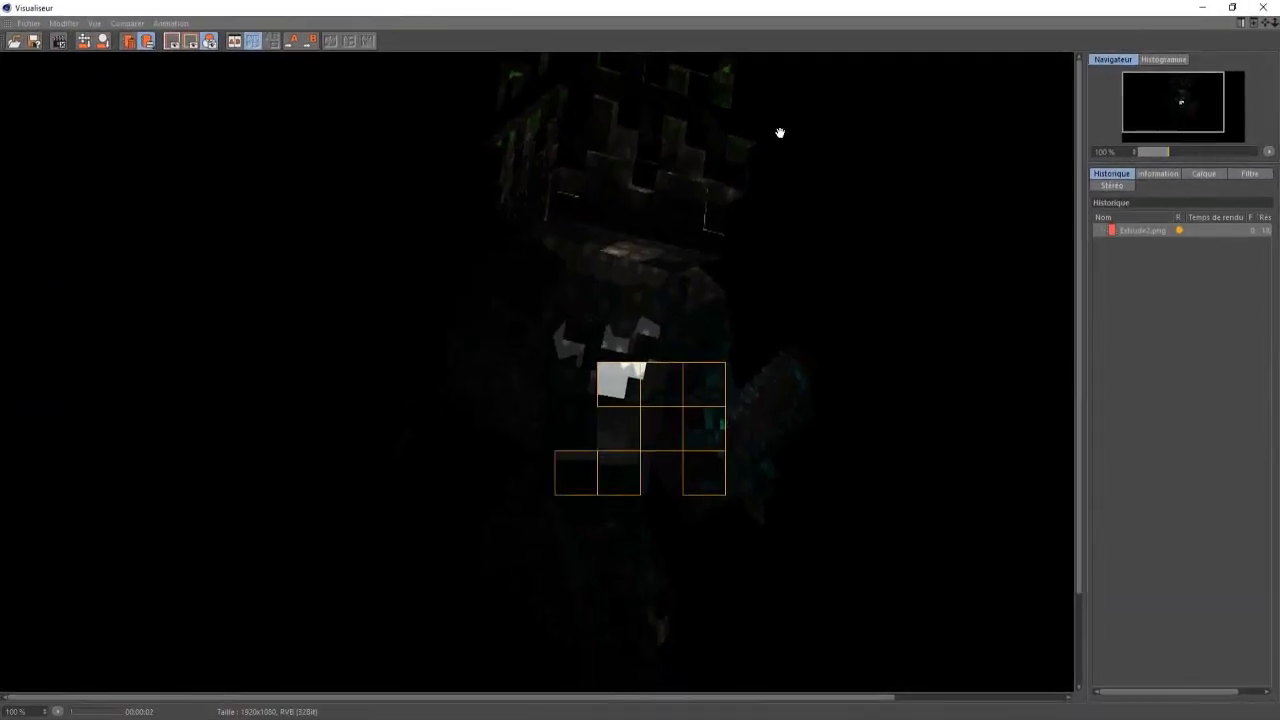
scroll(780, 132, "down", 1)
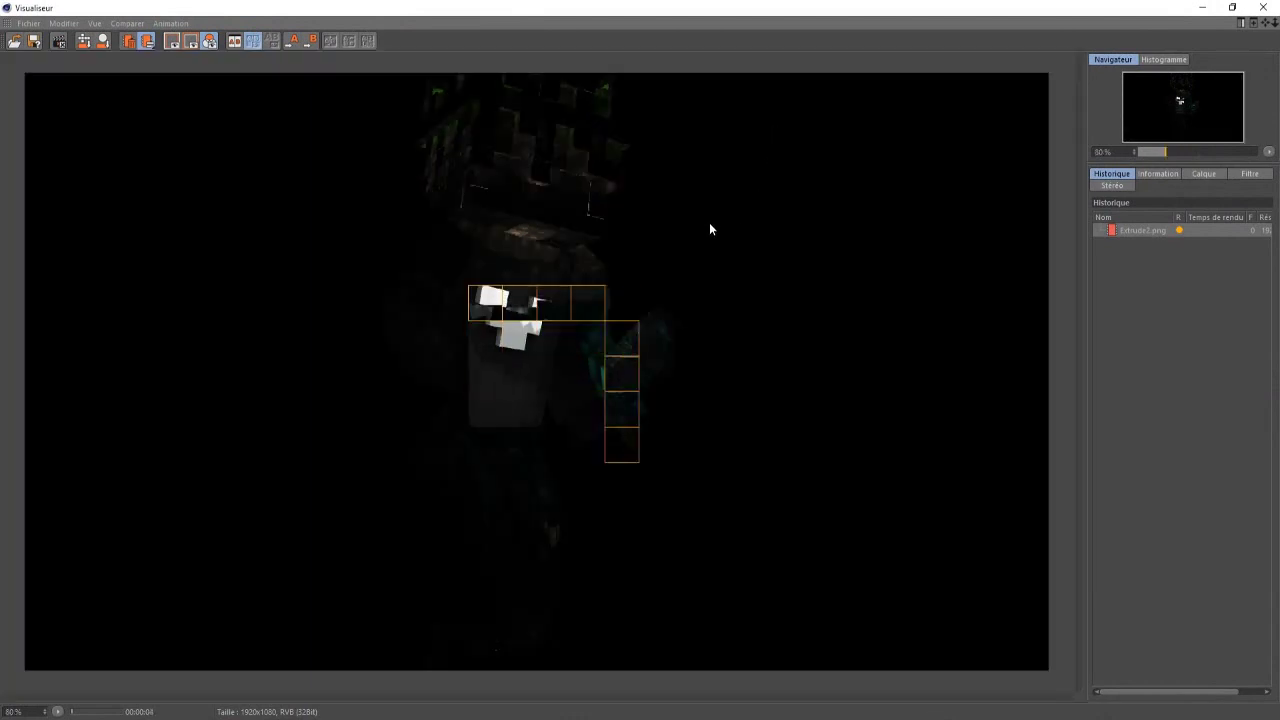